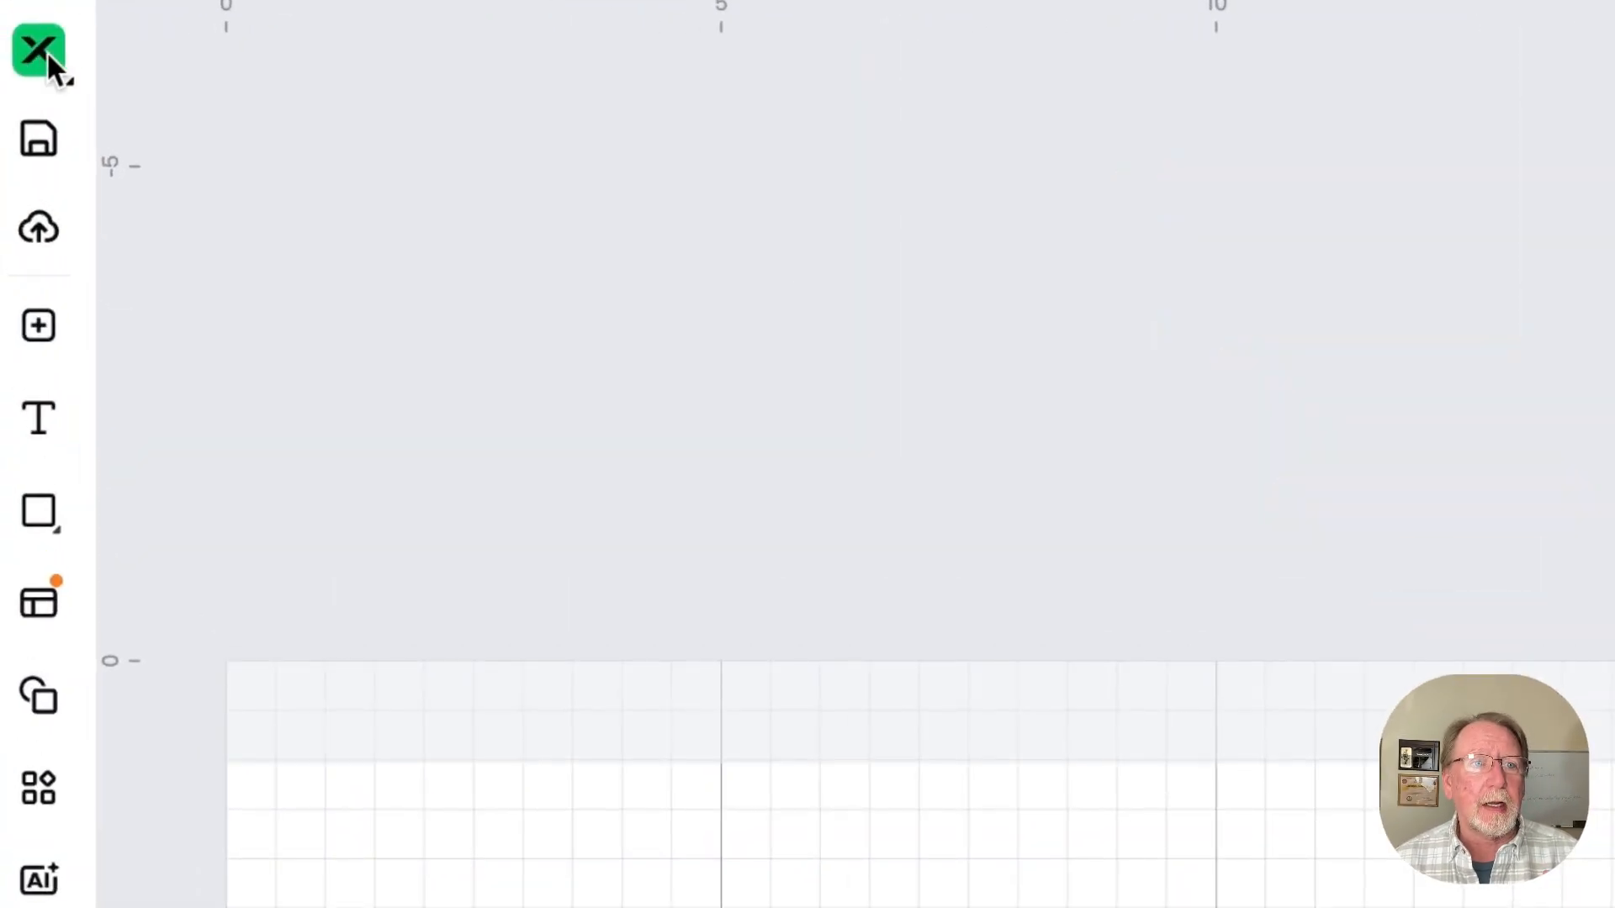
# Examine the file formats available for exporting the project locally.
pyautogui.click(46, 58)
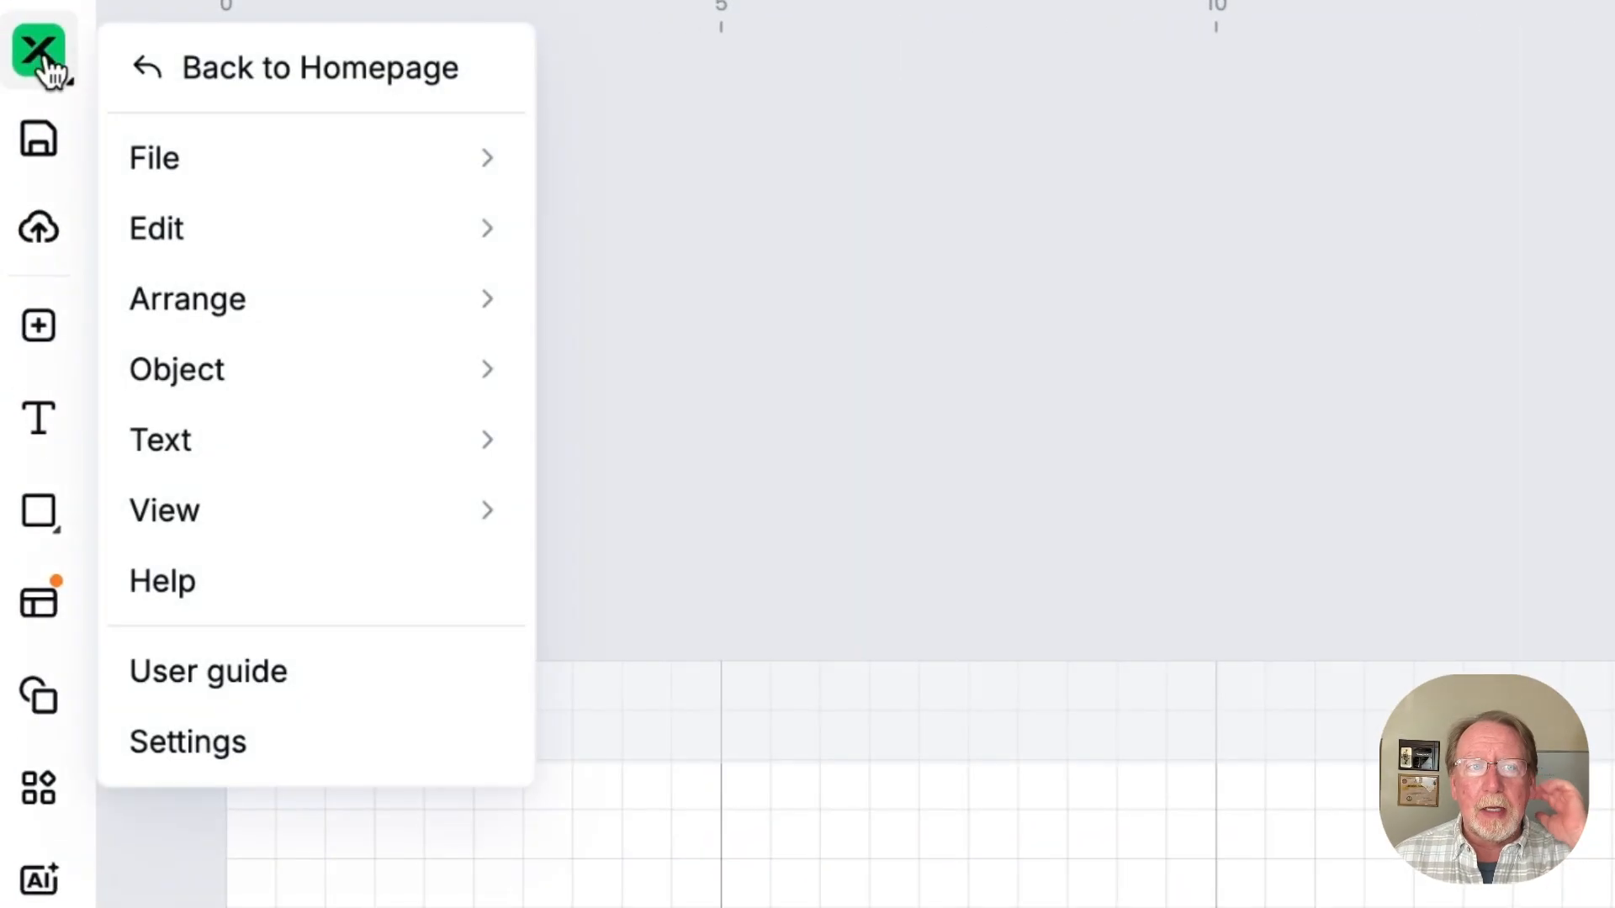
pyautogui.moveTo(192, 164)
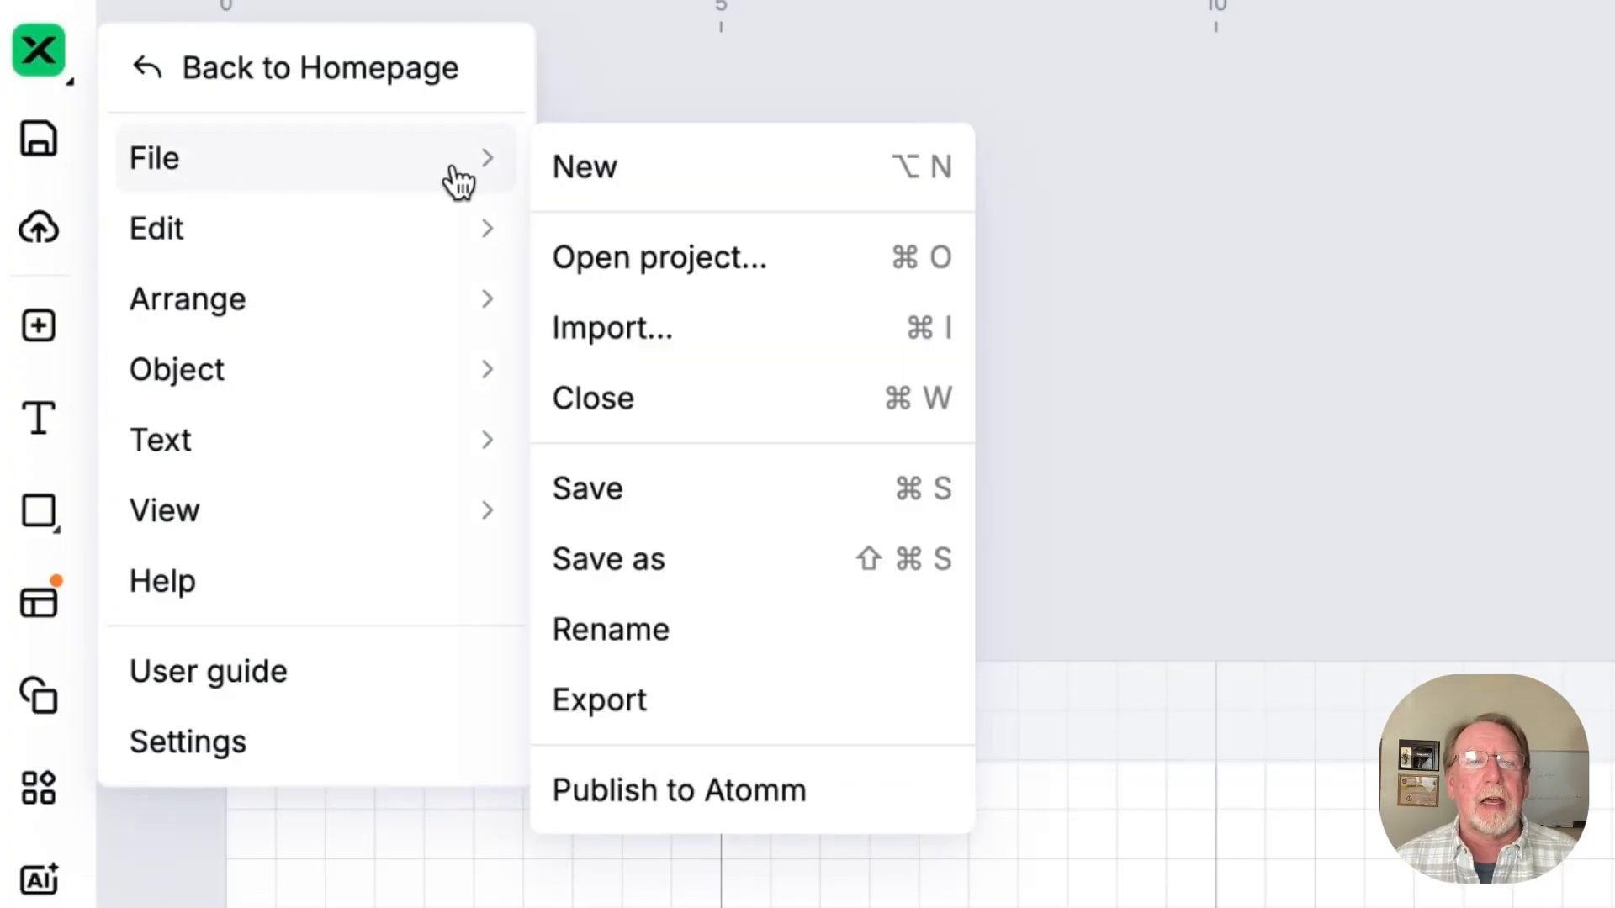
pyautogui.click(694, 720)
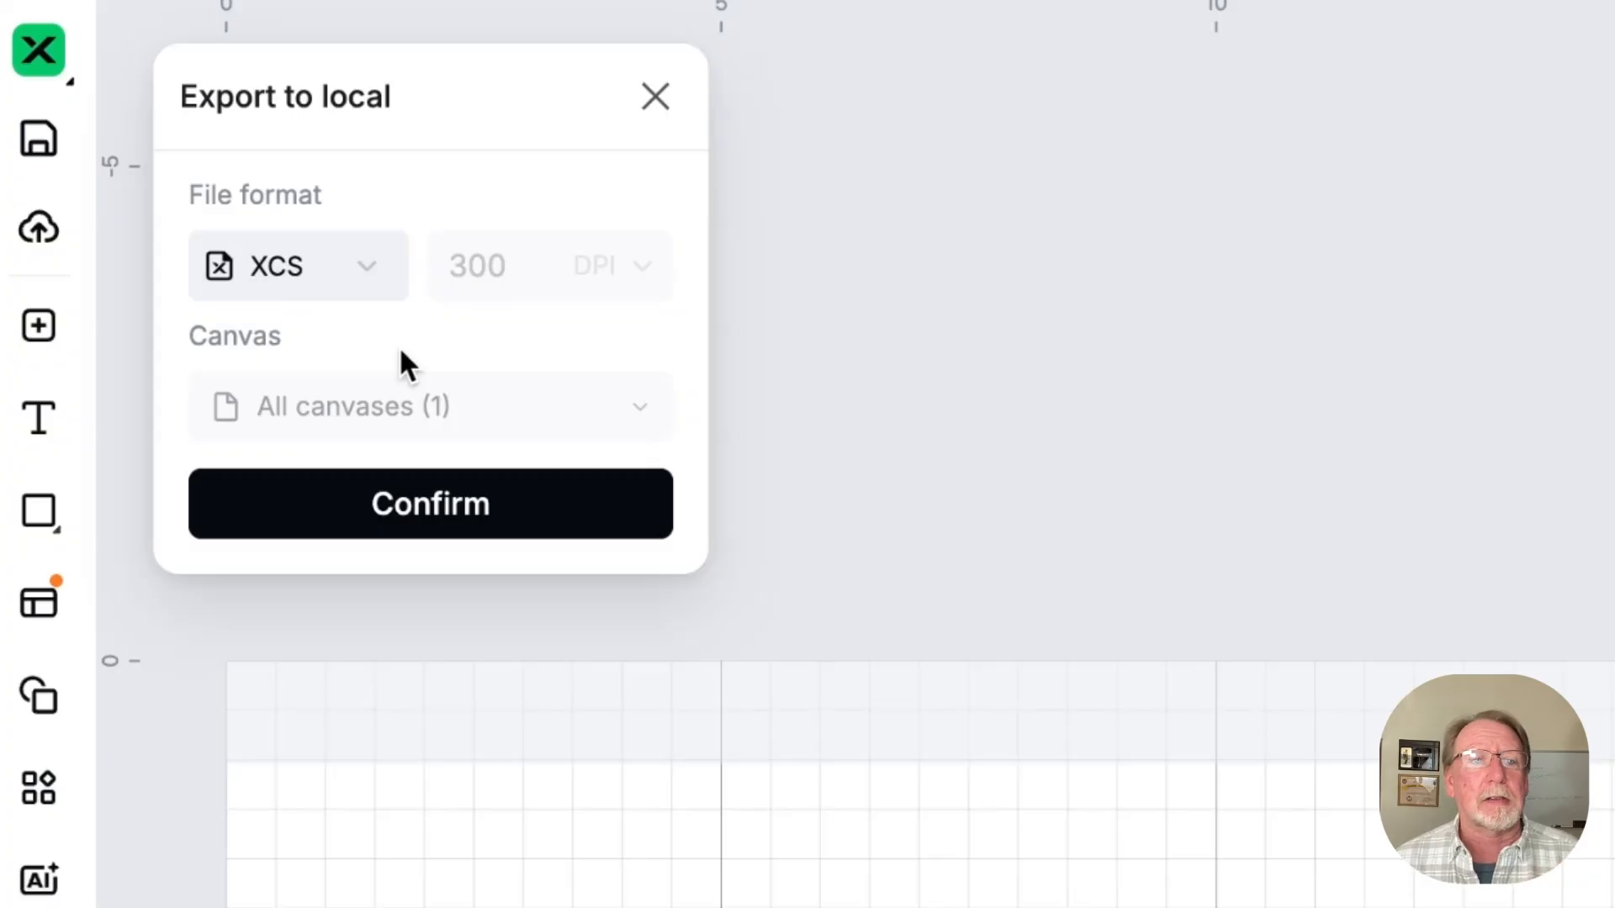
pyautogui.click(375, 272)
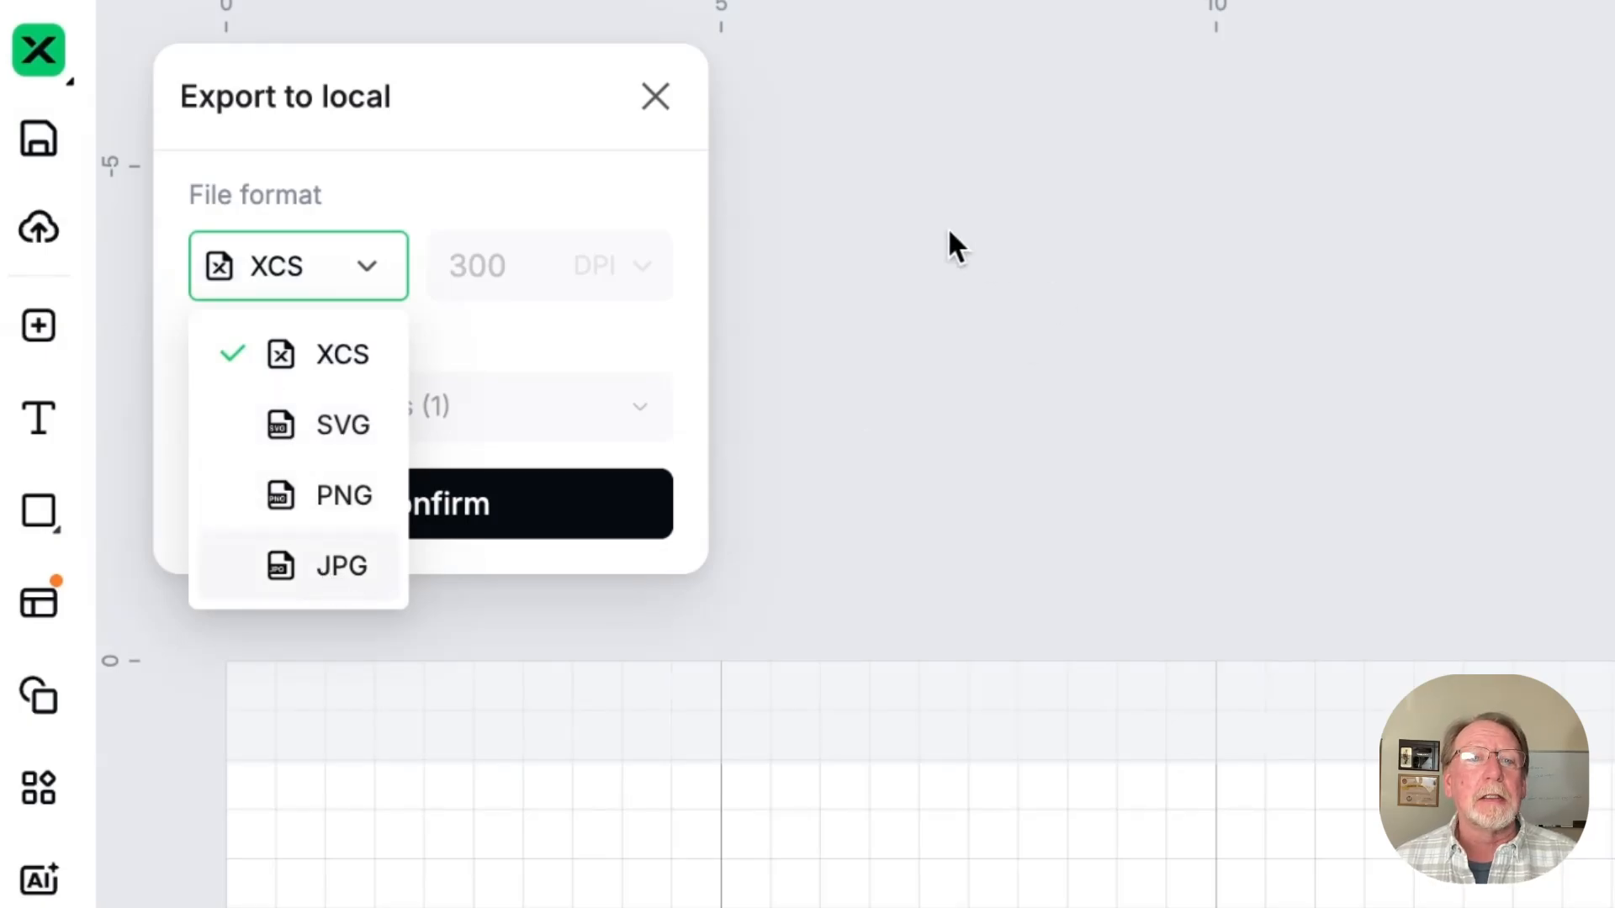
pyautogui.click(836, 155)
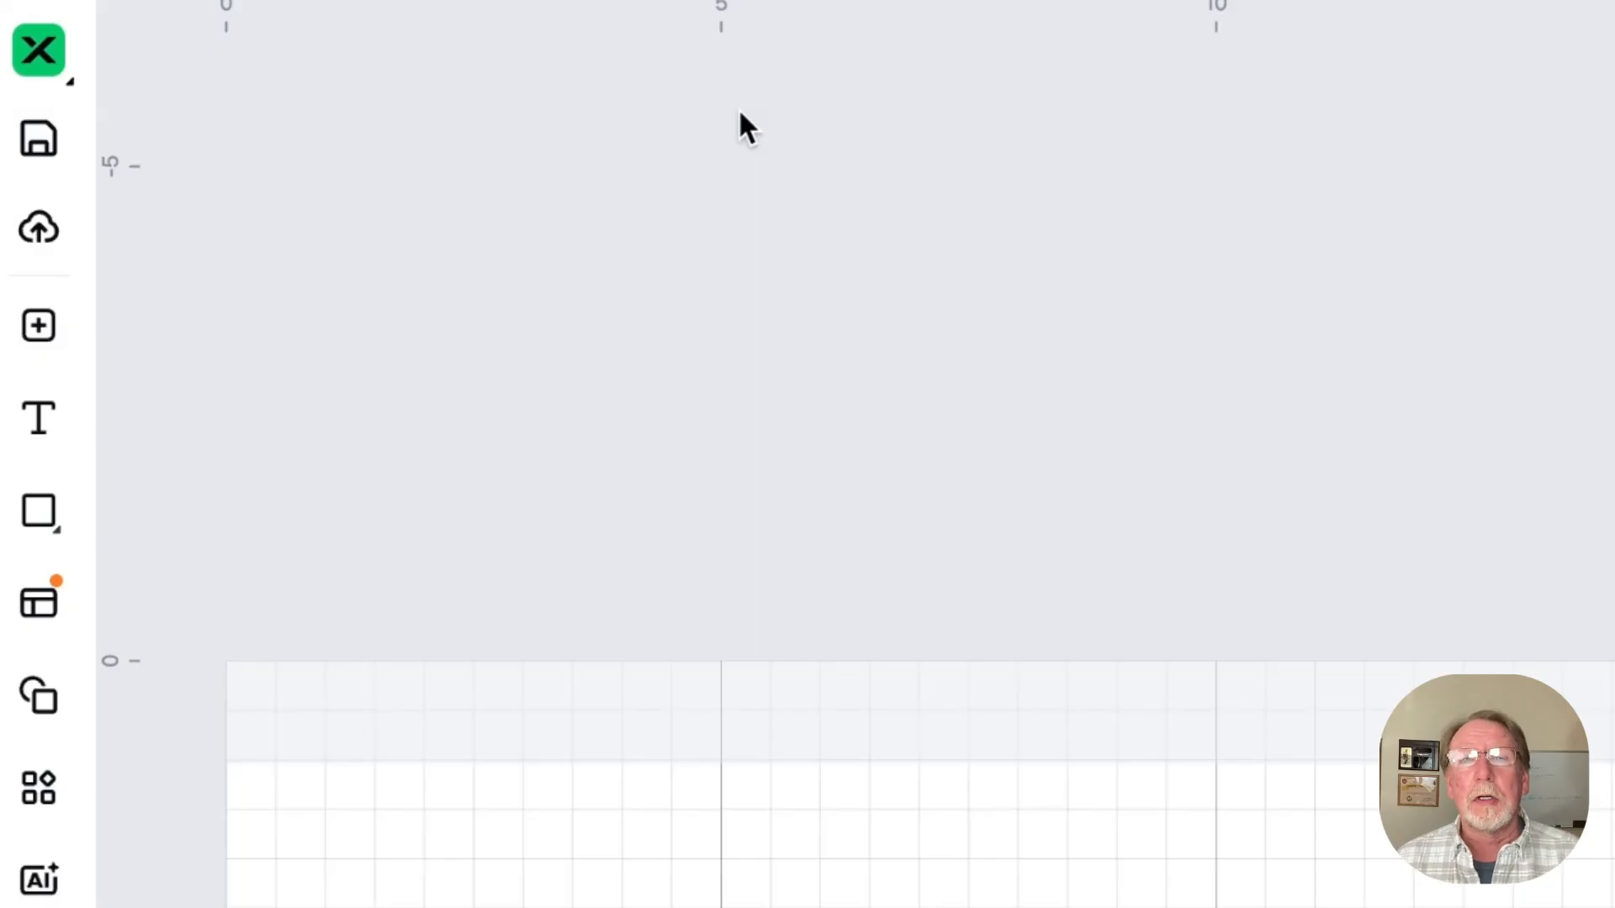
# Review the application's command groups and its general, file and fault diagnosis settings.
pyautogui.click(46, 61)
pyautogui.moveTo(302, 166)
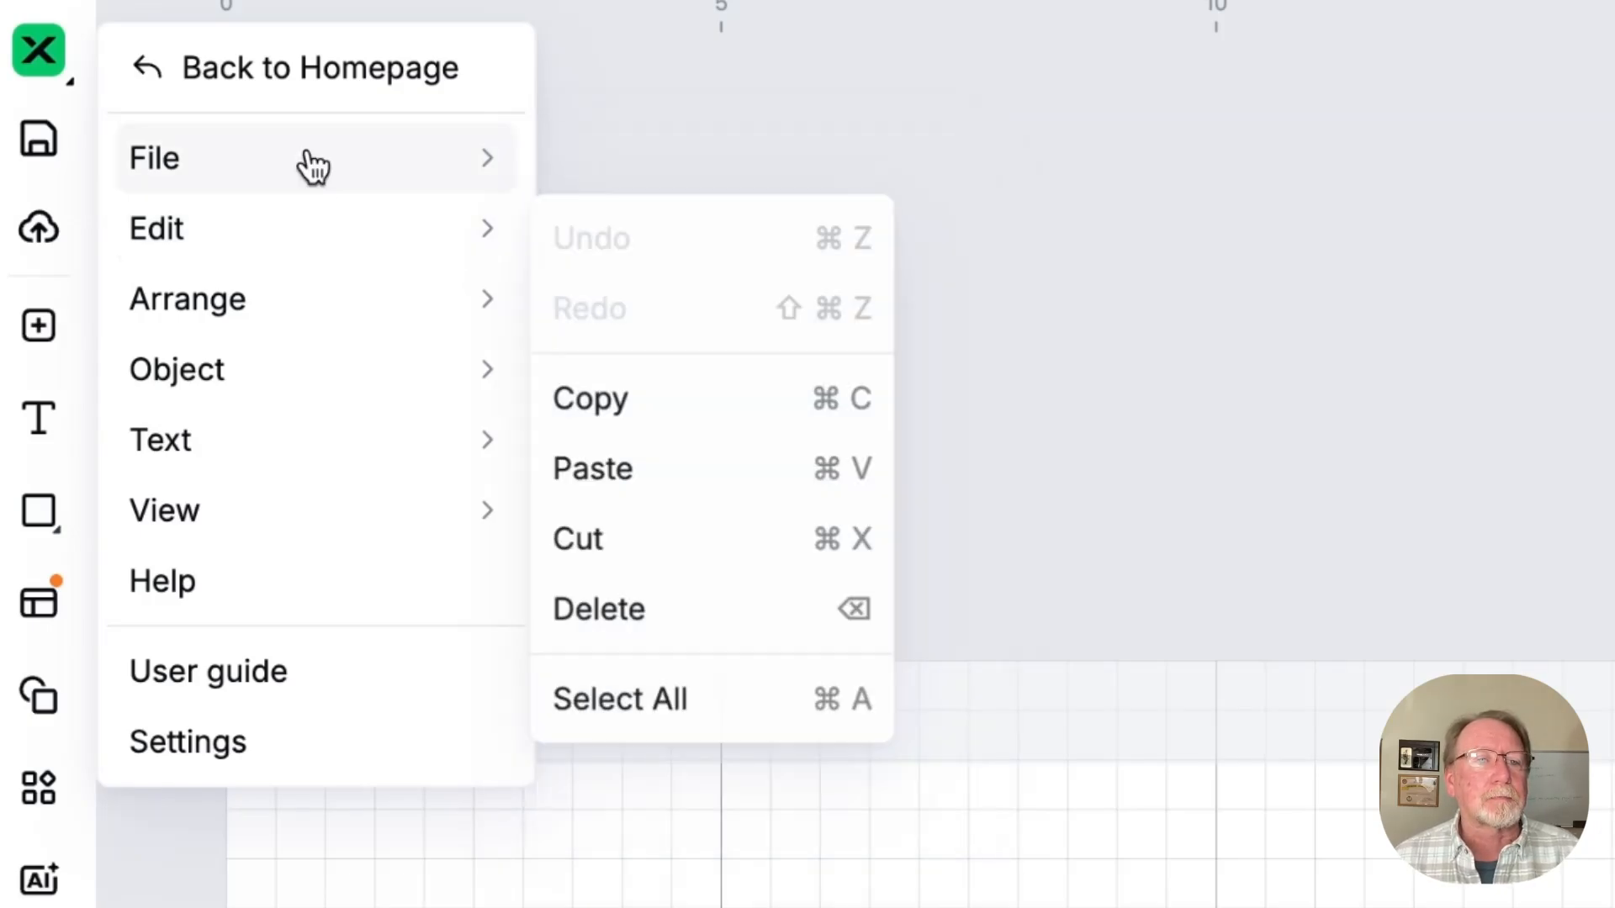
pyautogui.moveTo(337, 238)
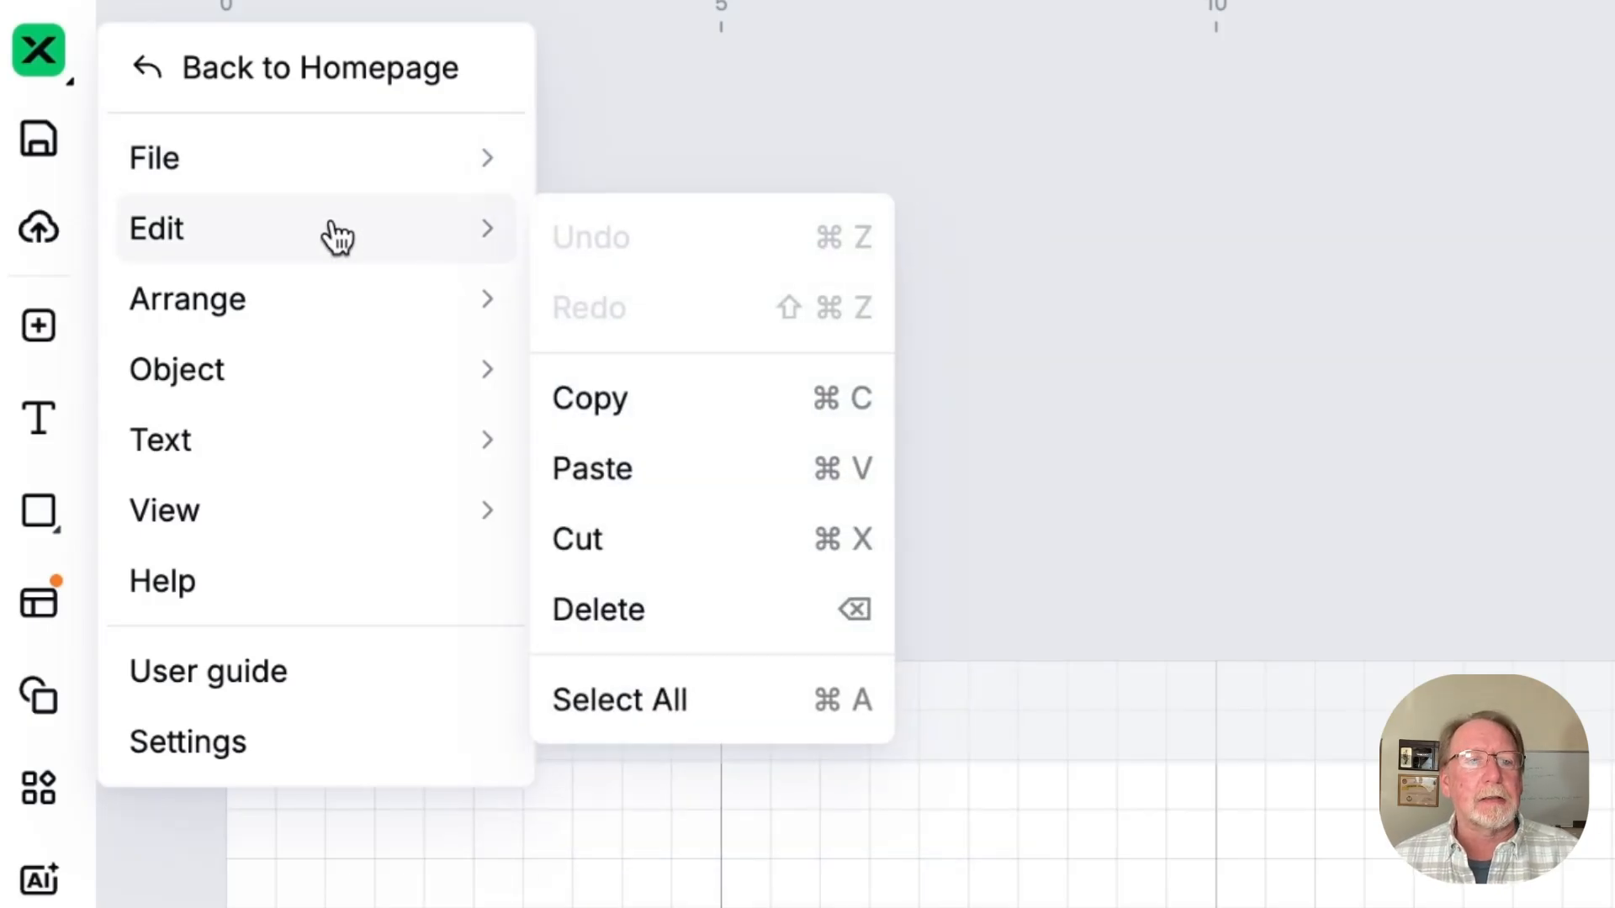
pyautogui.moveTo(337, 311)
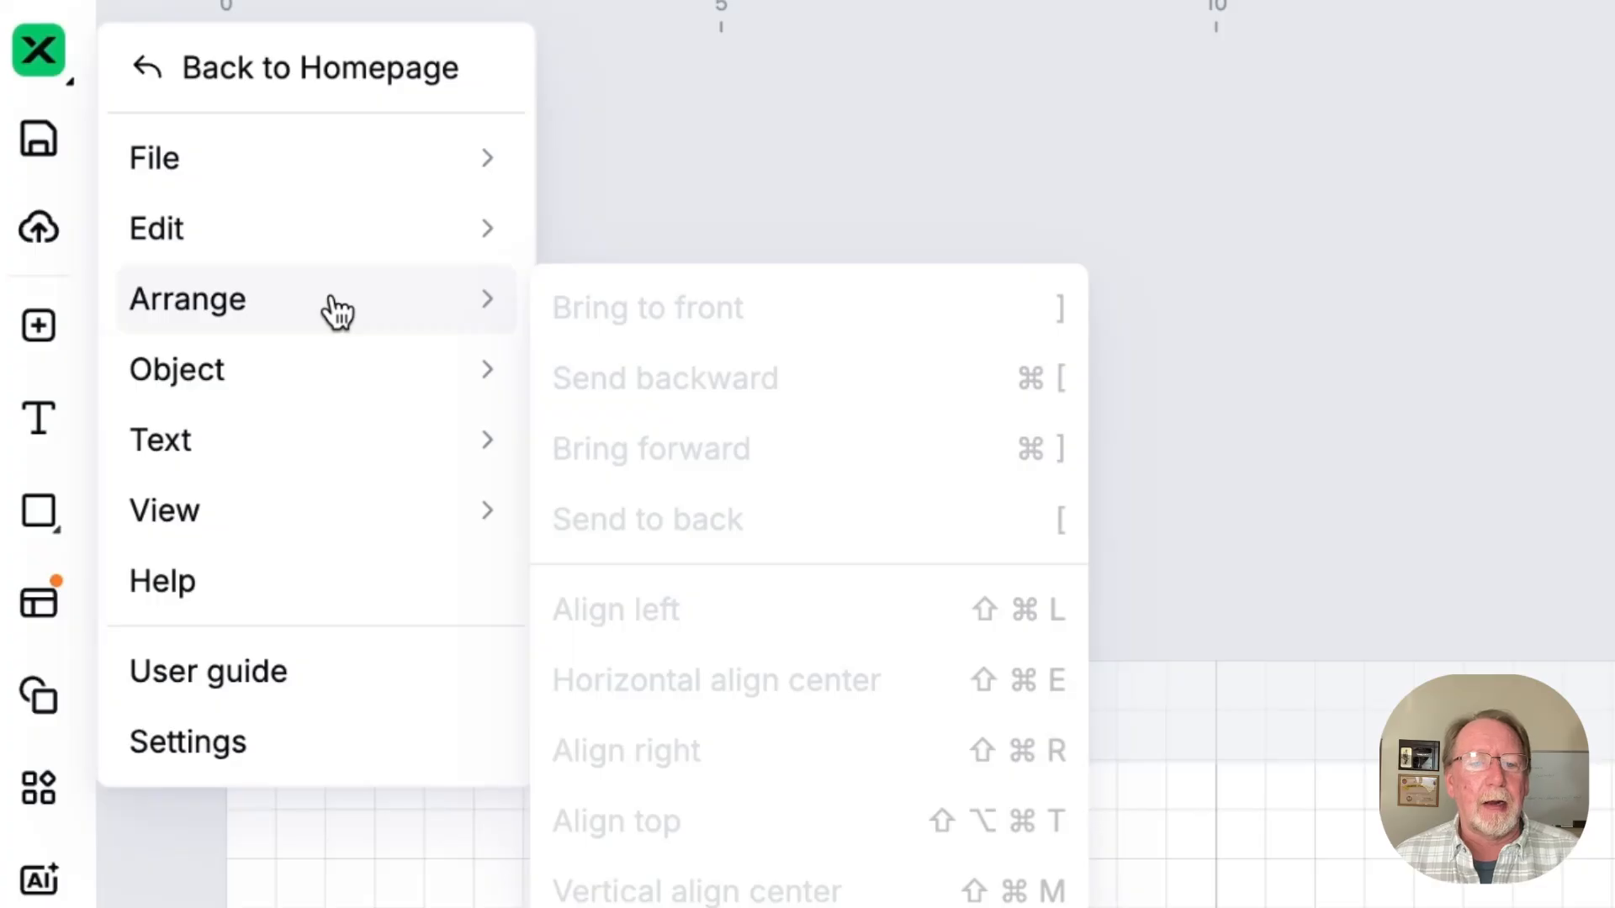
pyautogui.moveTo(339, 382)
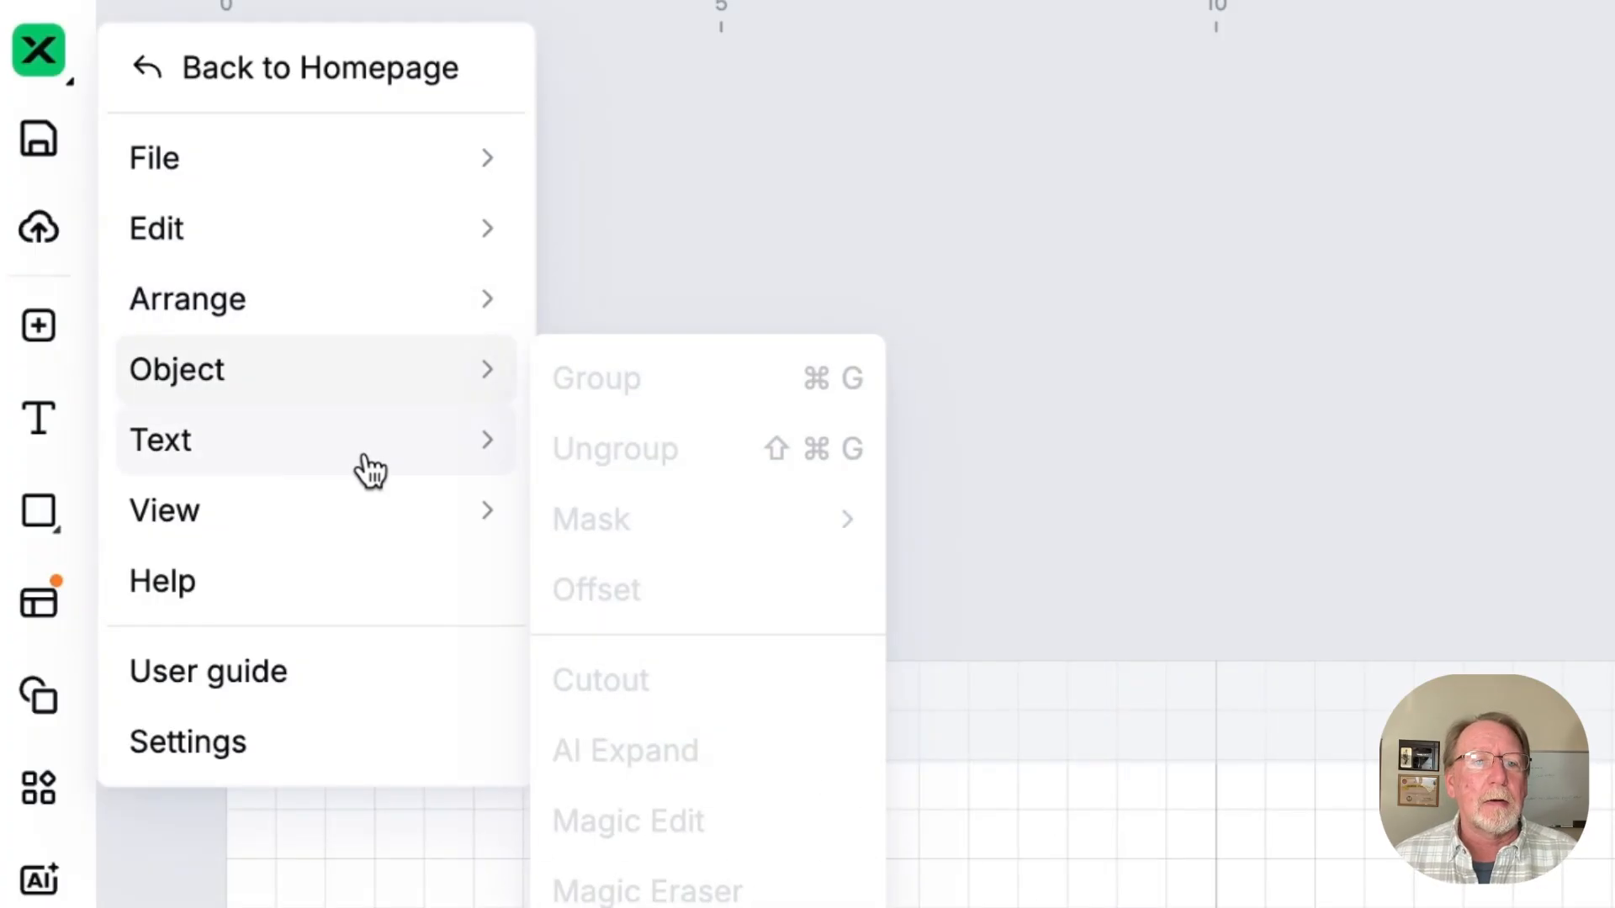
pyautogui.moveTo(368, 457)
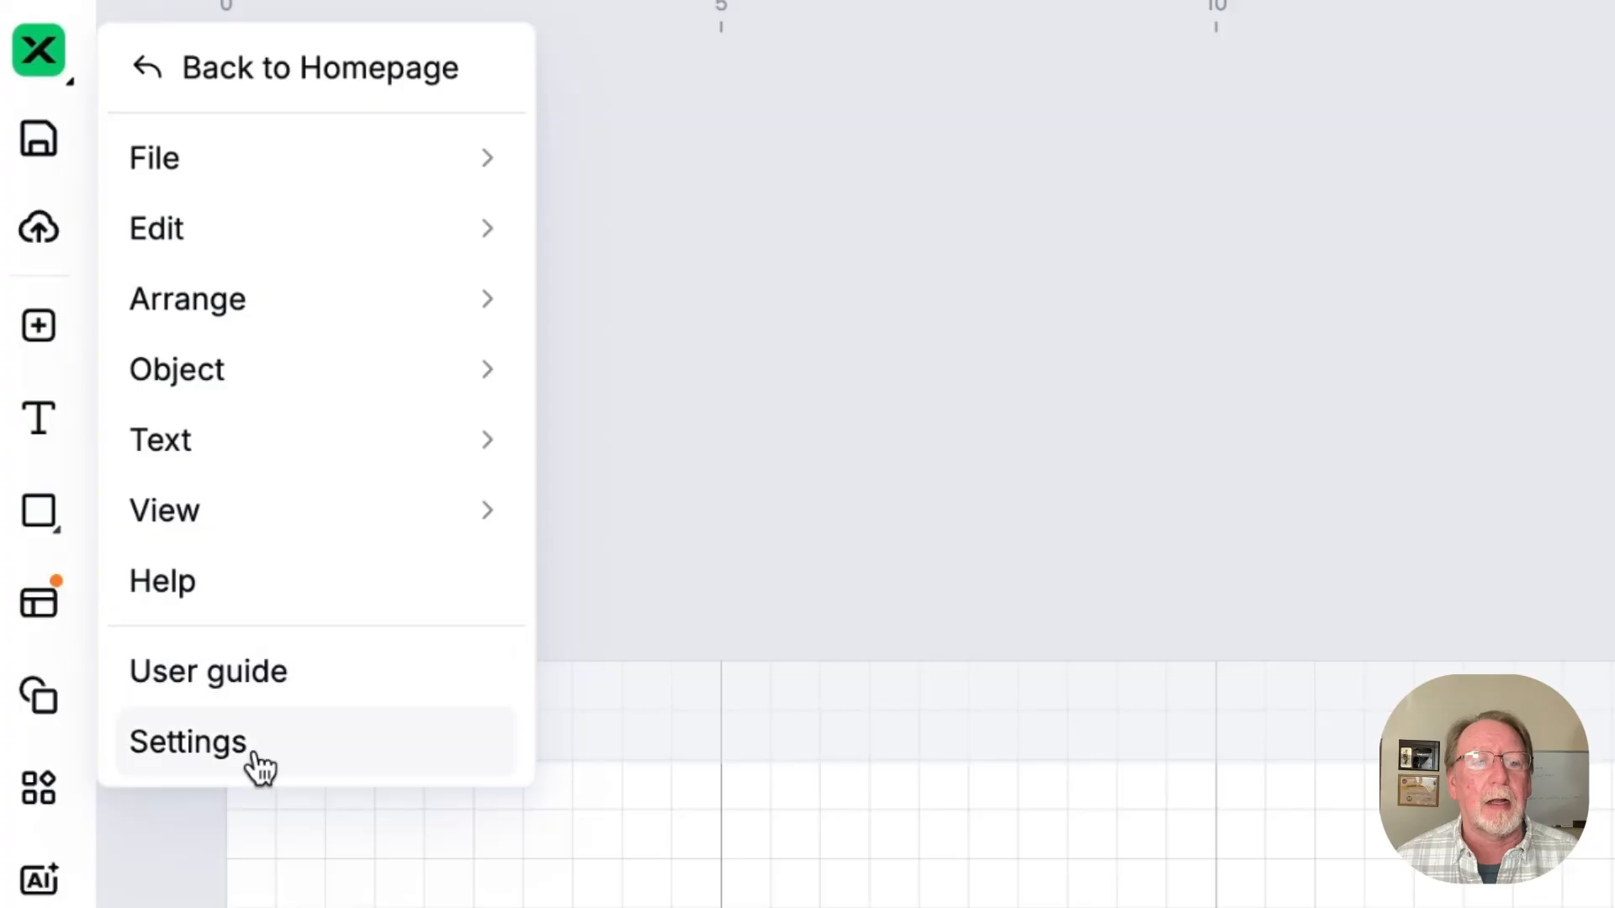
pyautogui.click(261, 765)
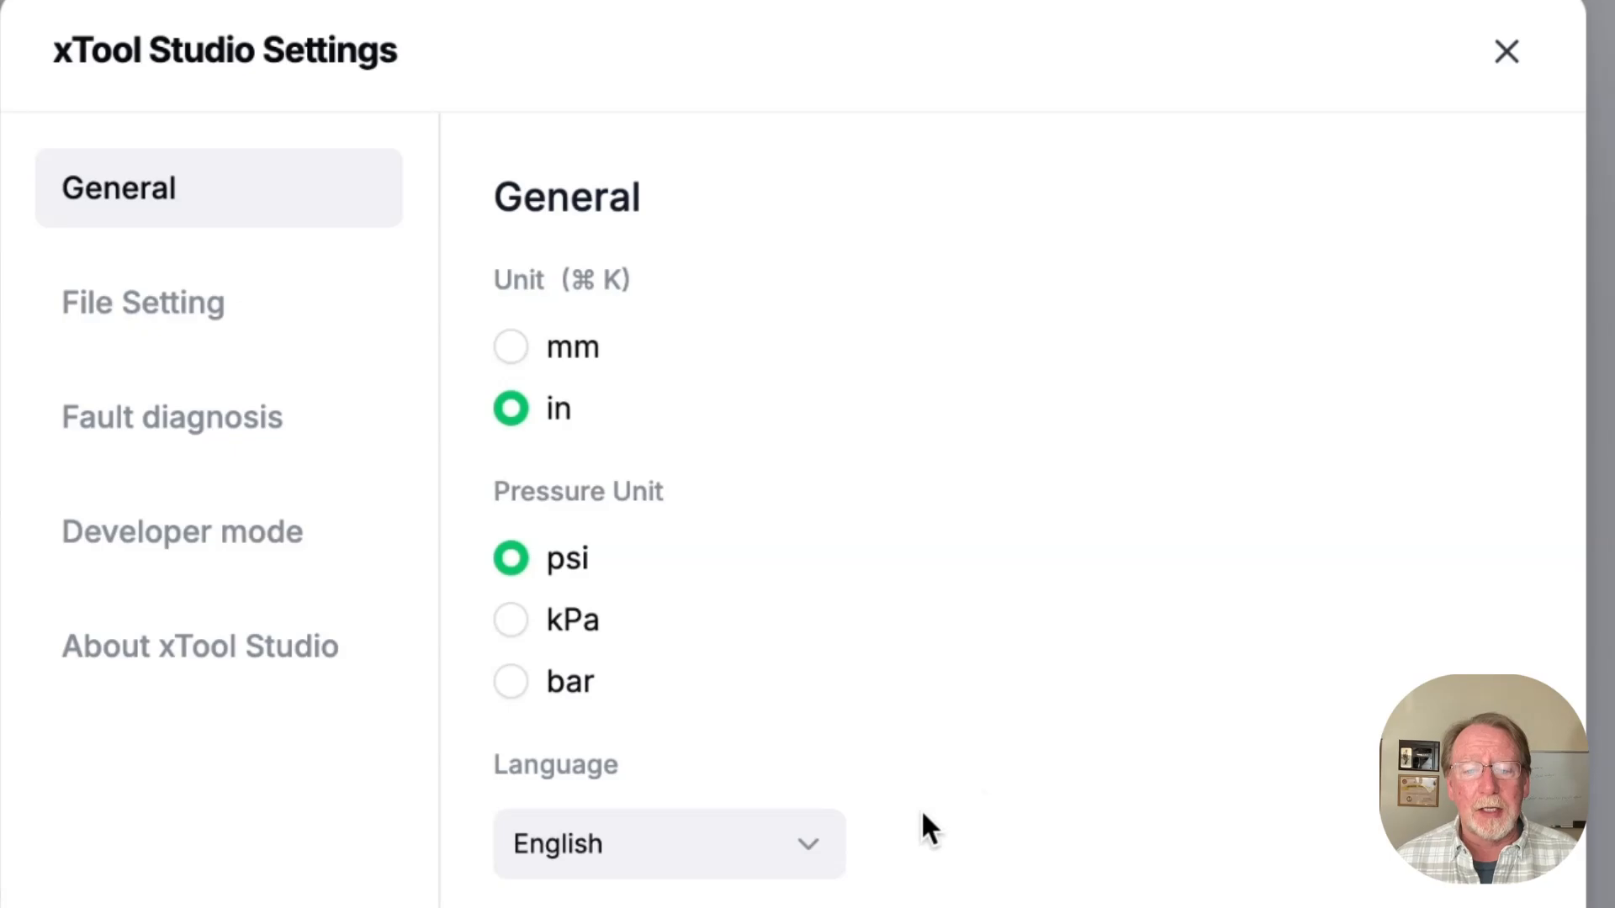
pyautogui.scroll(-10, 921, 812)
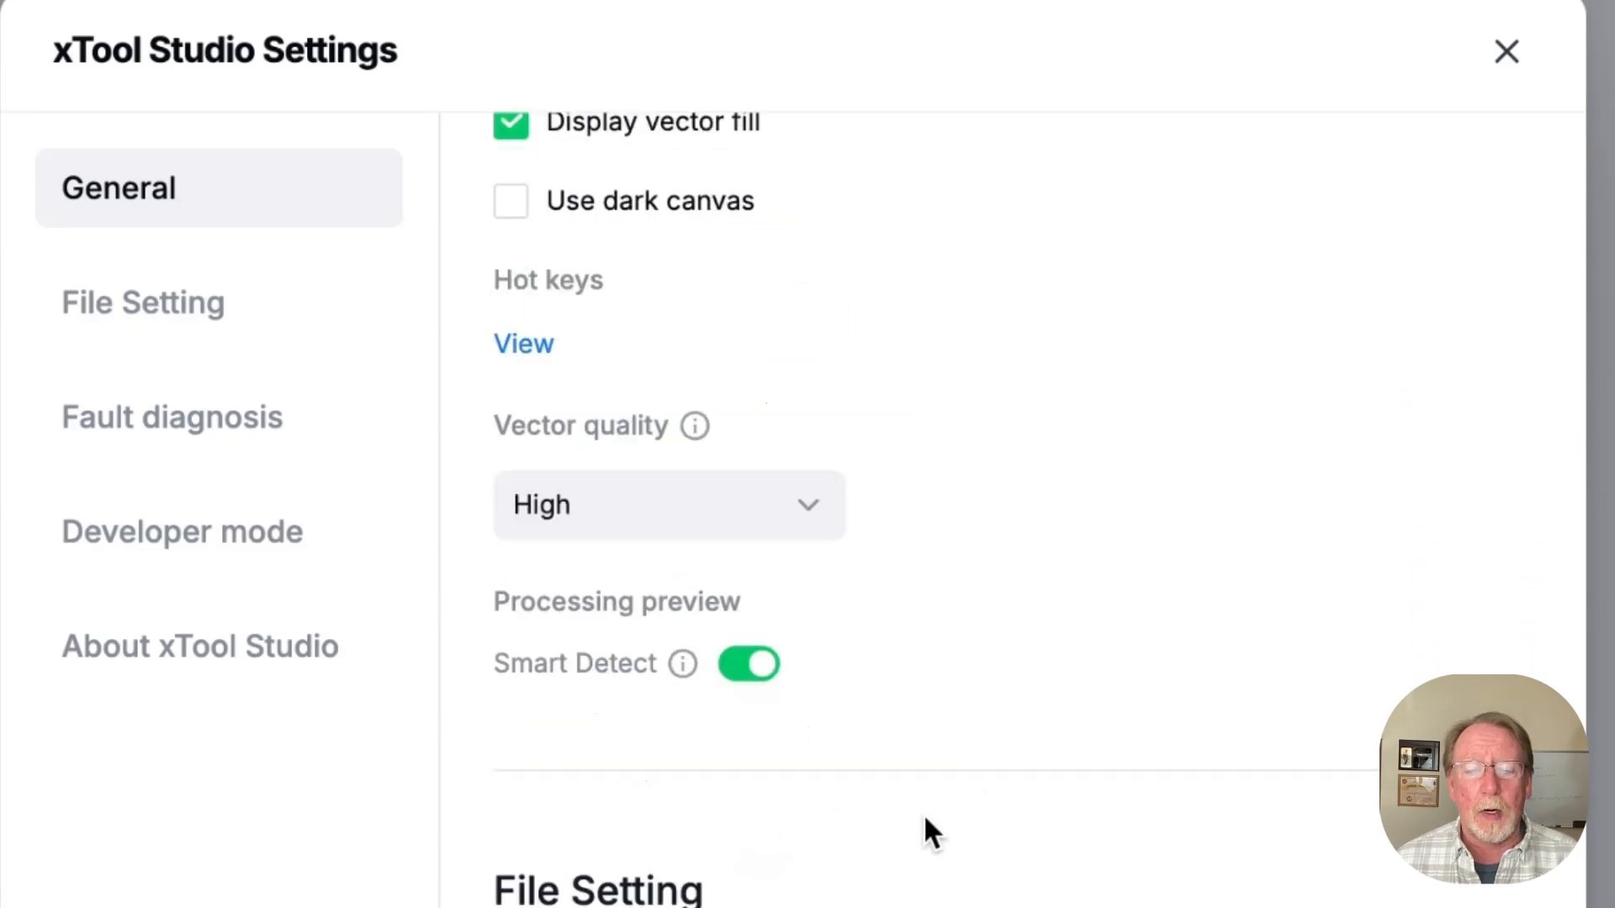
pyautogui.scroll(-12, 923, 814)
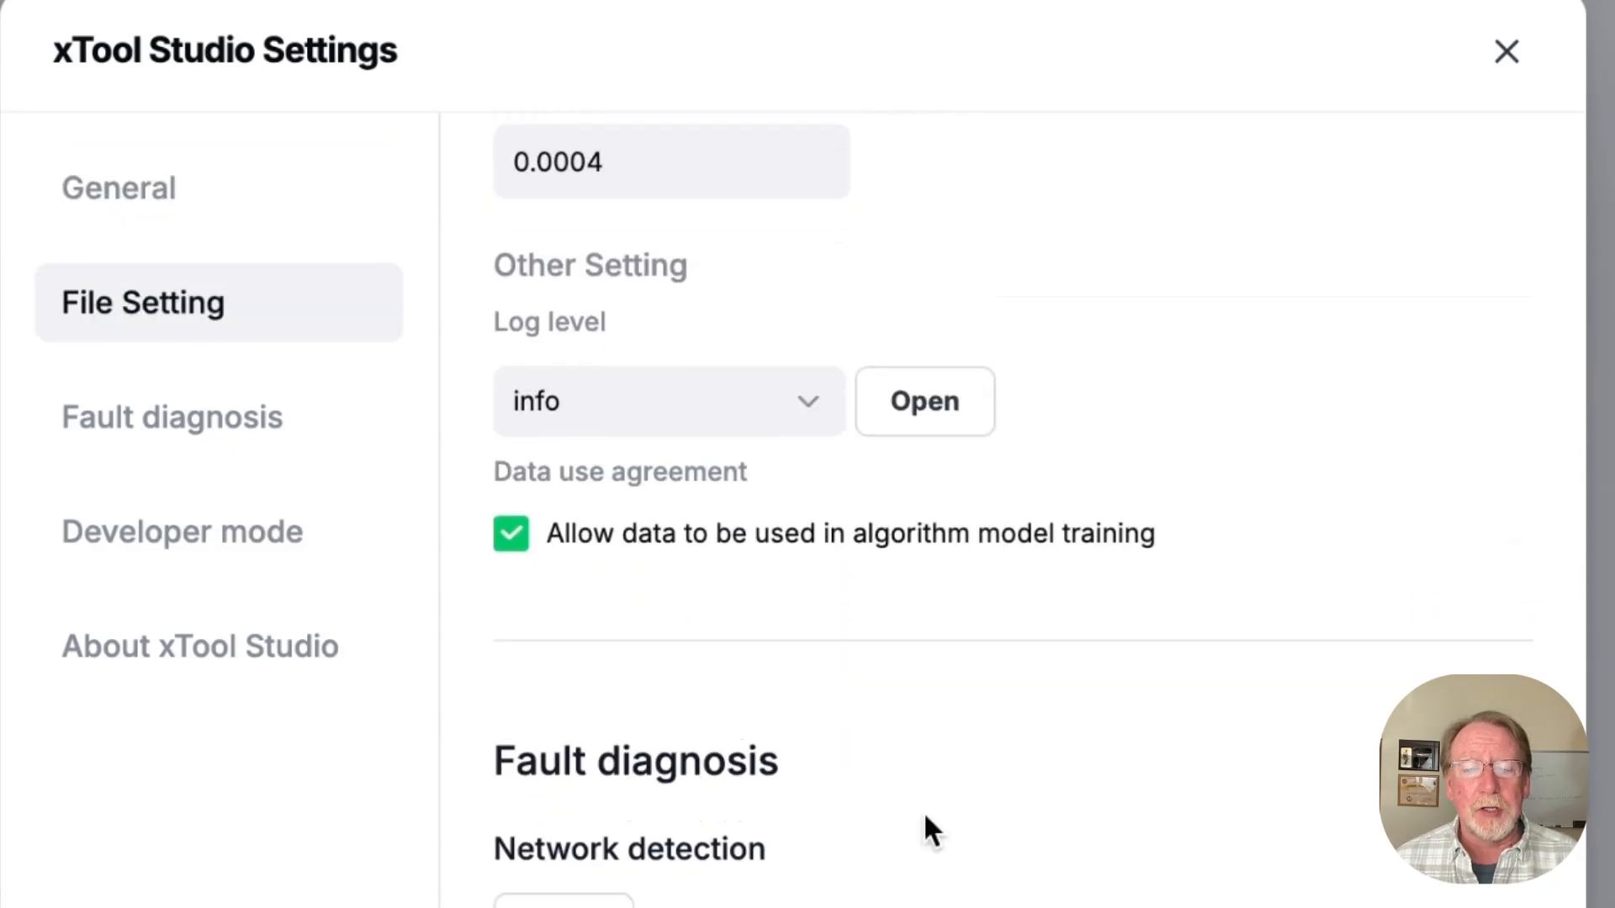
pyautogui.scroll(-2, 925, 818)
pyautogui.scroll(-15, 924, 814)
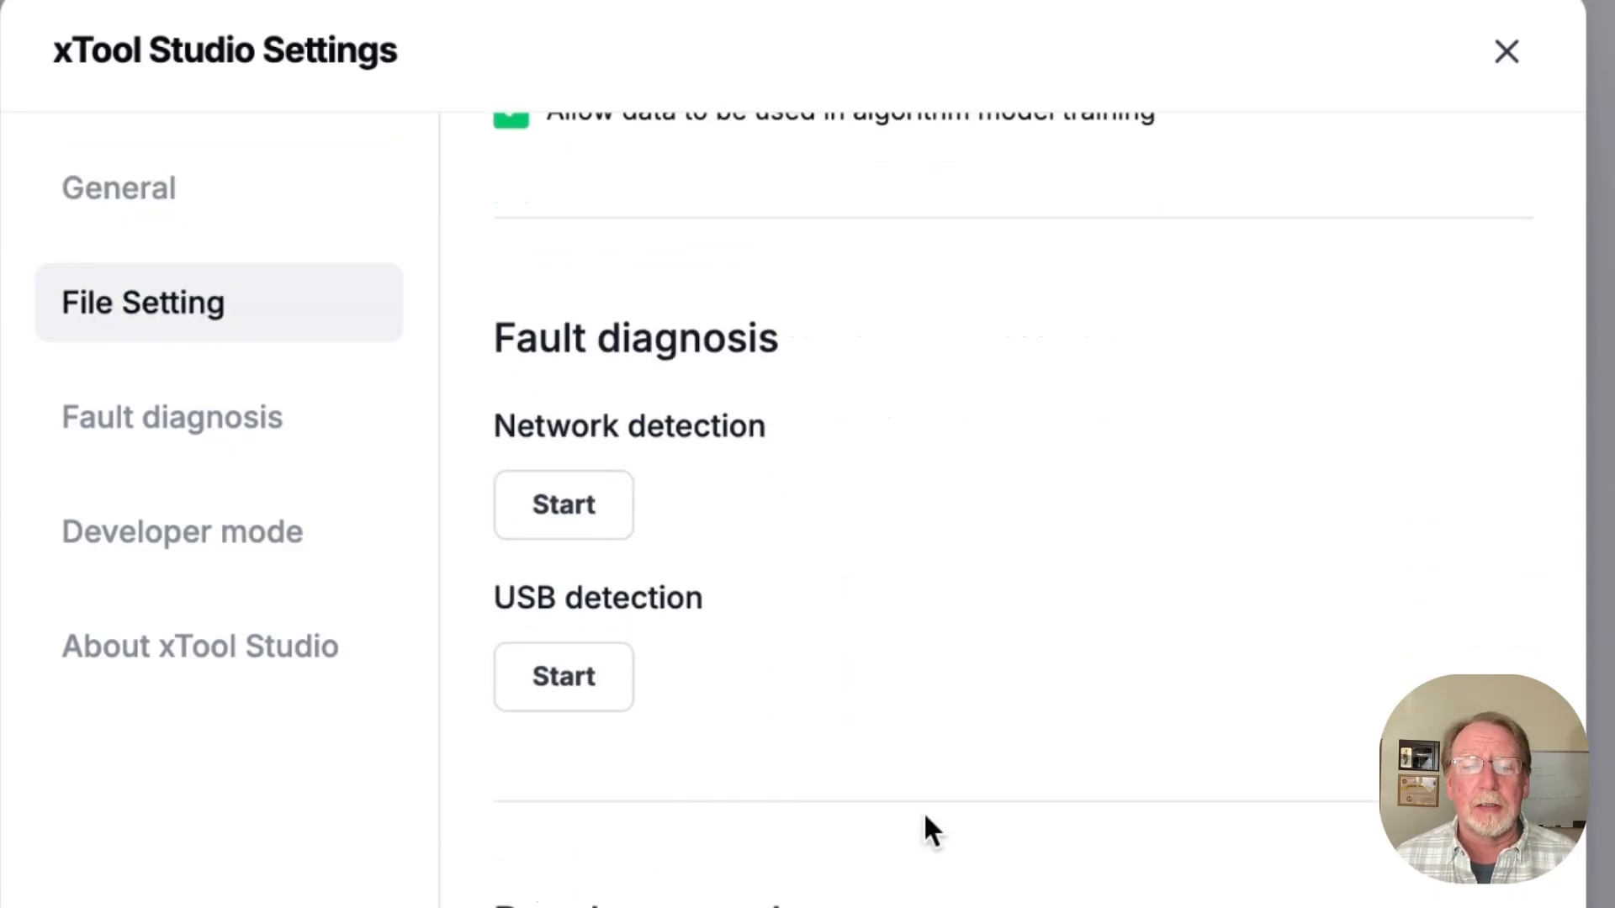
pyautogui.click(1505, 57)
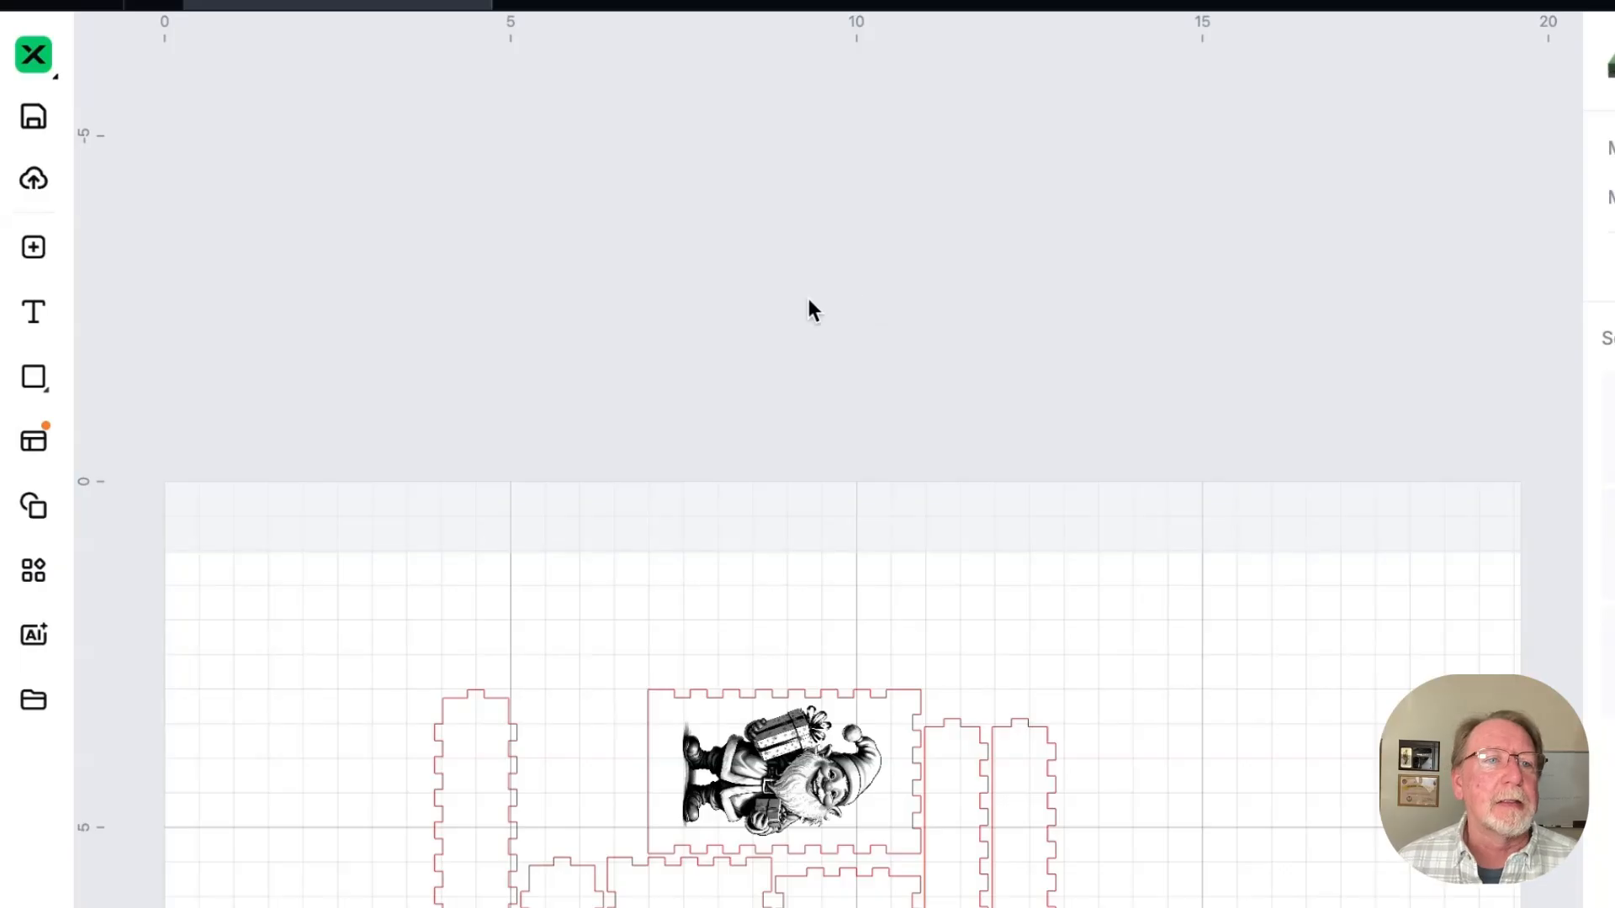
# Add a HELLO text object on the canvas, above and beside the box panels.
pyautogui.click(34, 313)
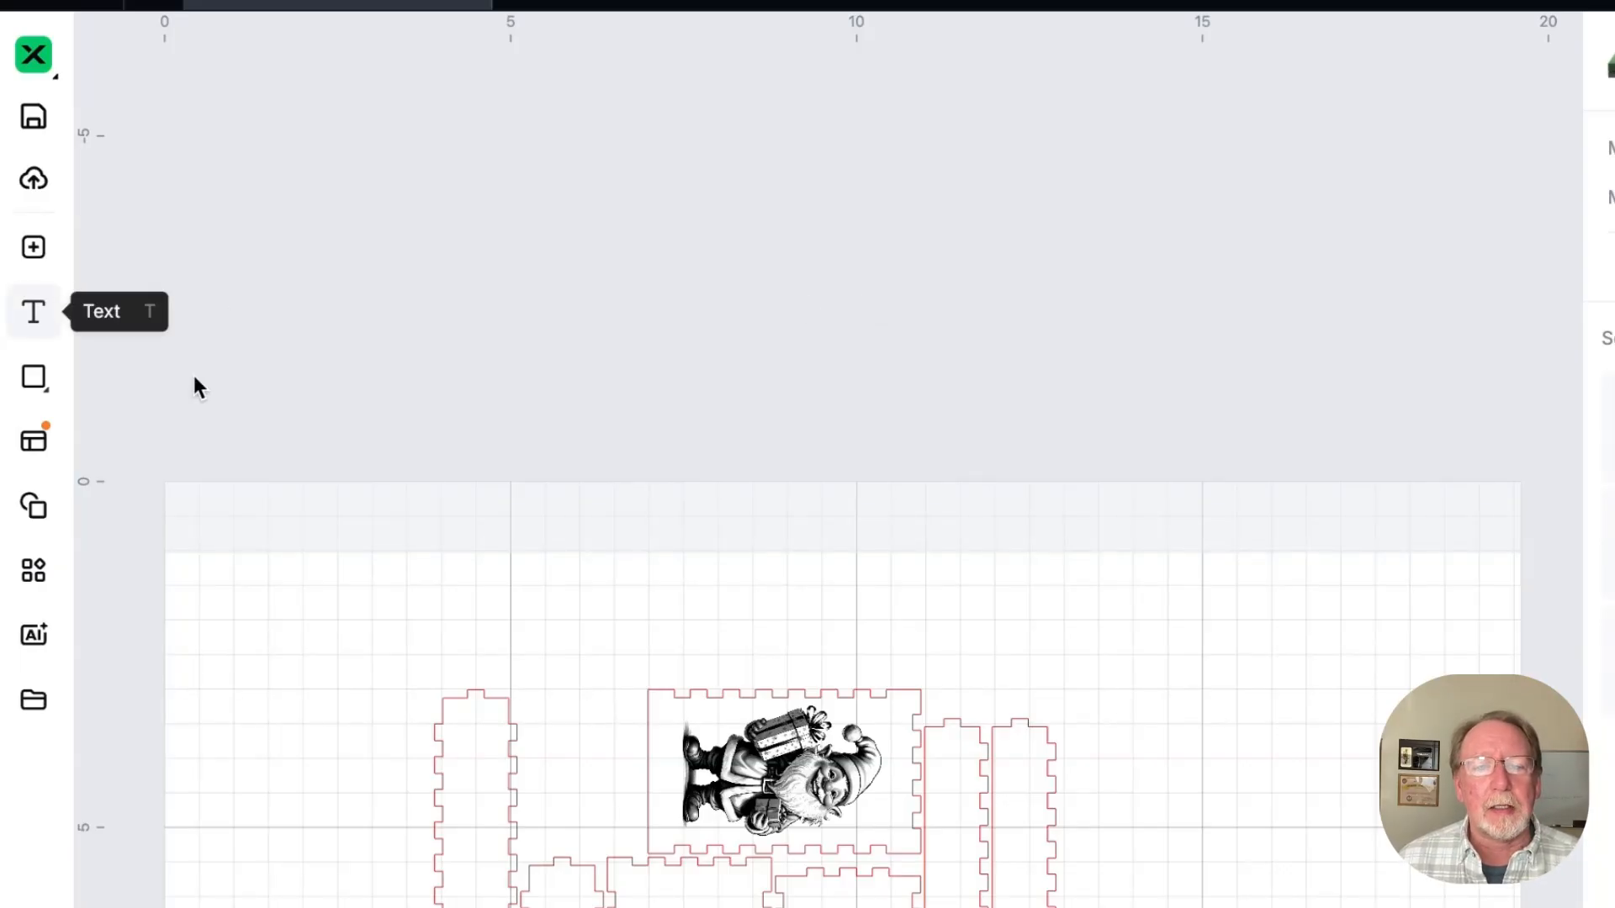
pyautogui.click(985, 623)
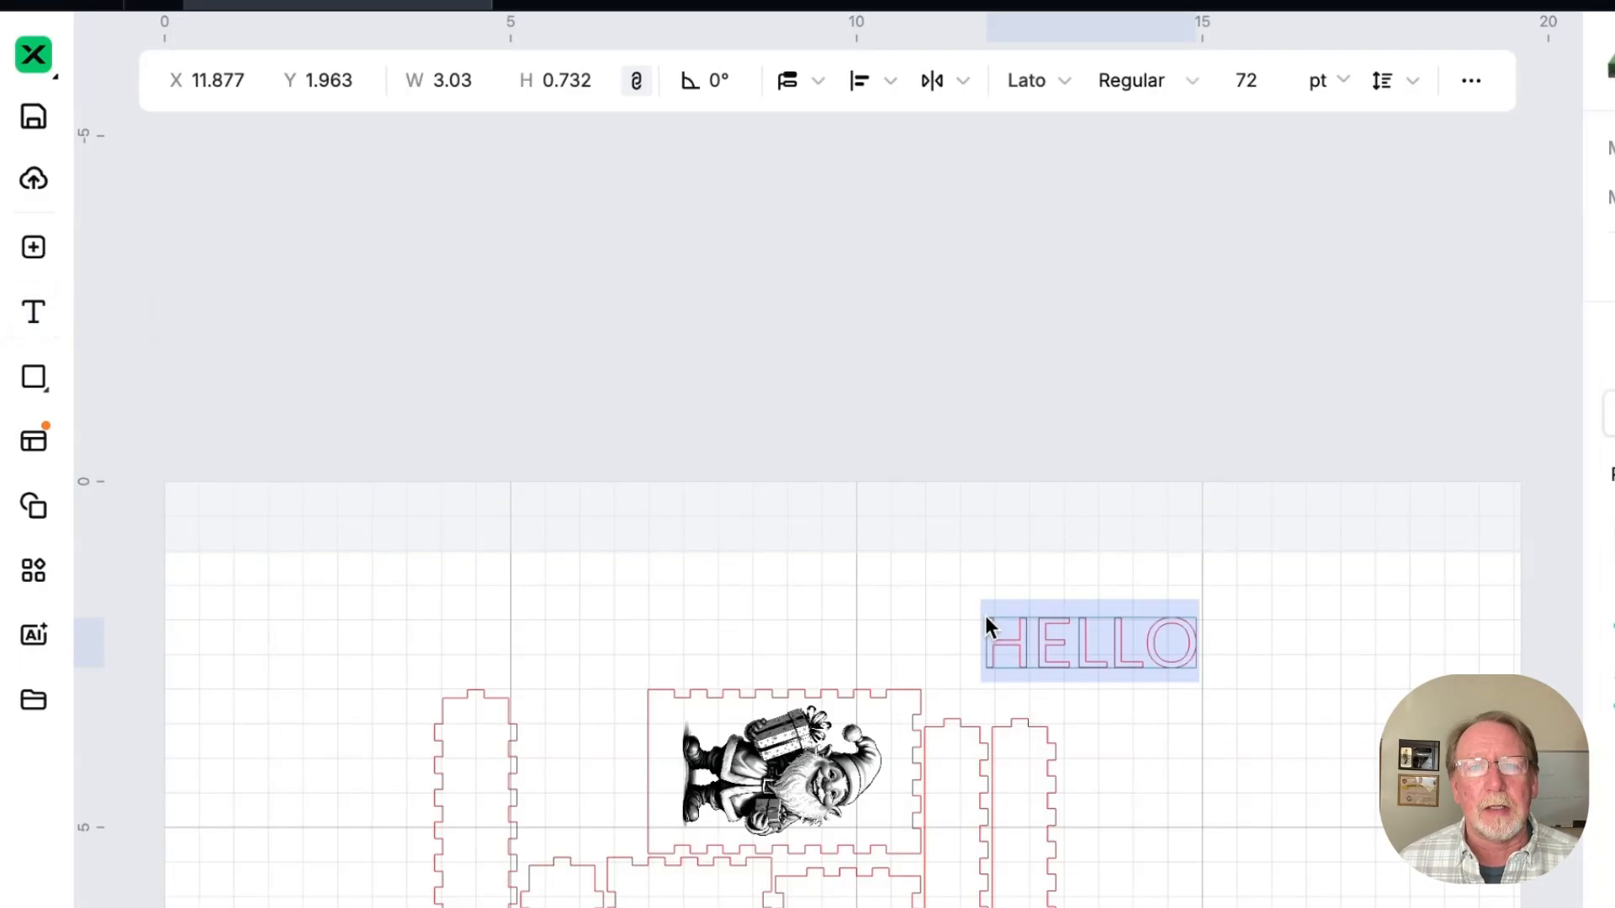
# Preview the HELLO text in Pinyon Script, Petit Formal Script and Luxurious Script.
pyautogui.click(1062, 92)
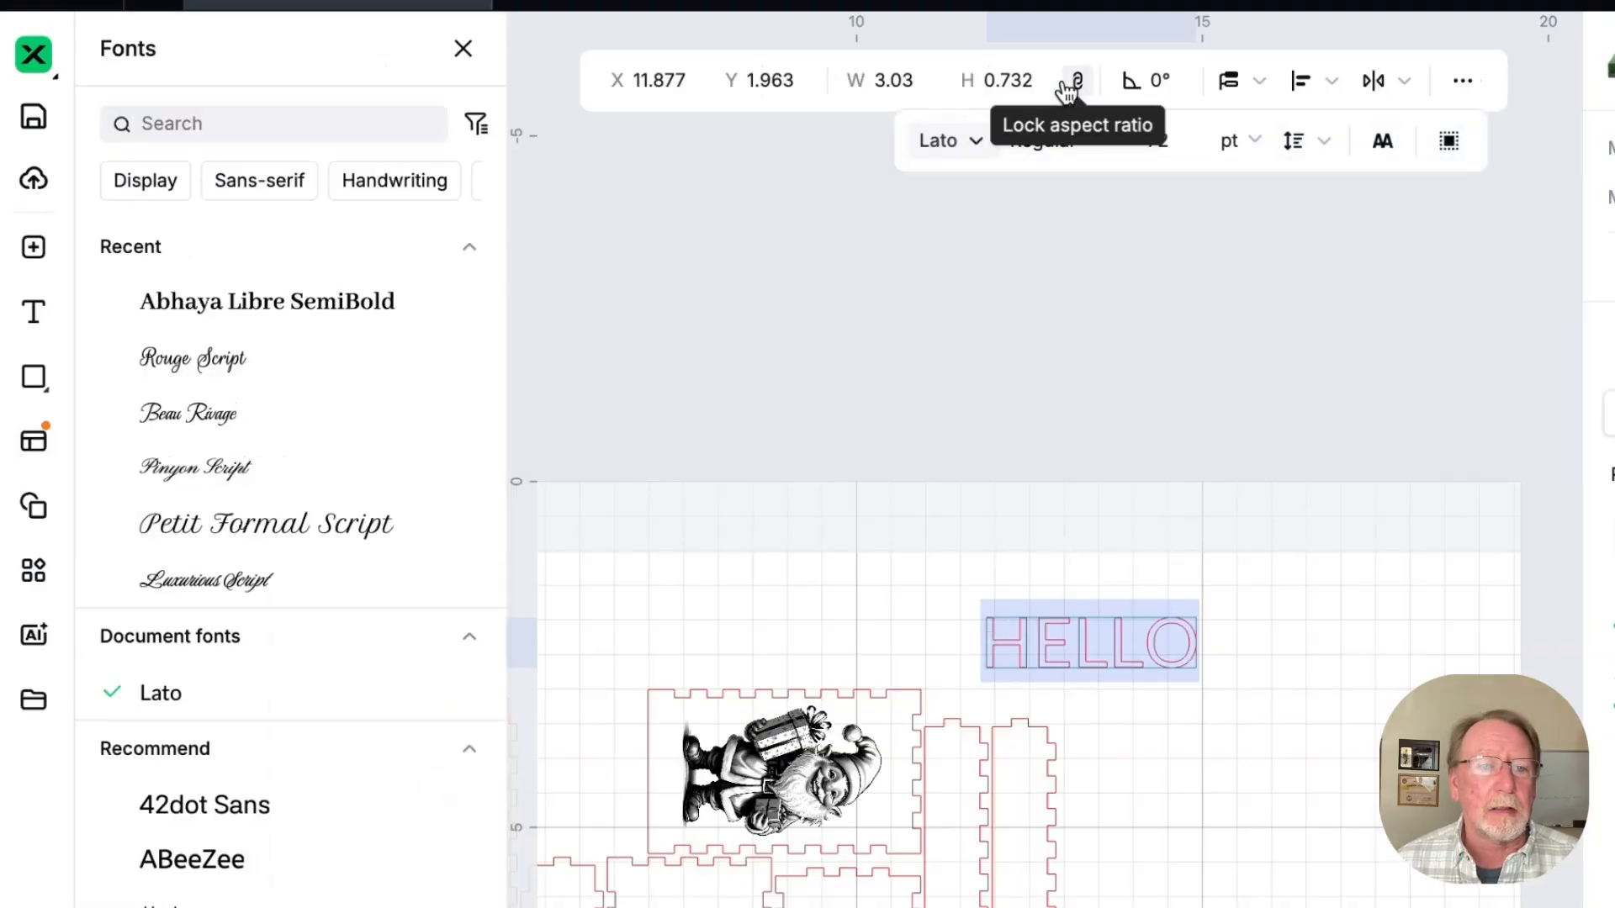
pyautogui.click(199, 467)
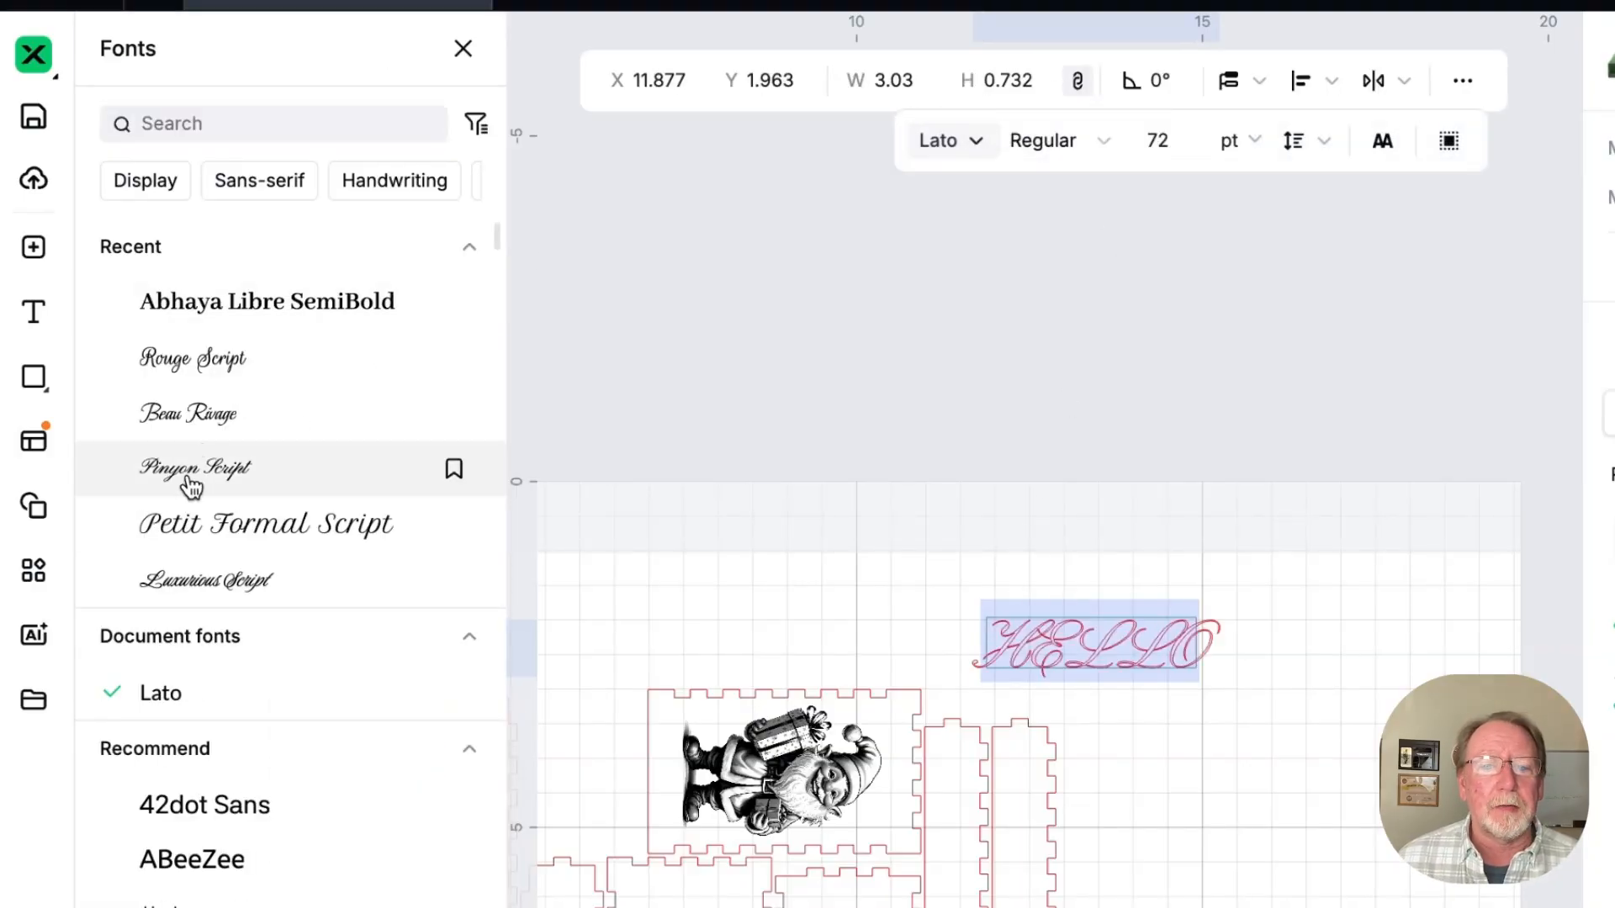
pyautogui.click(184, 524)
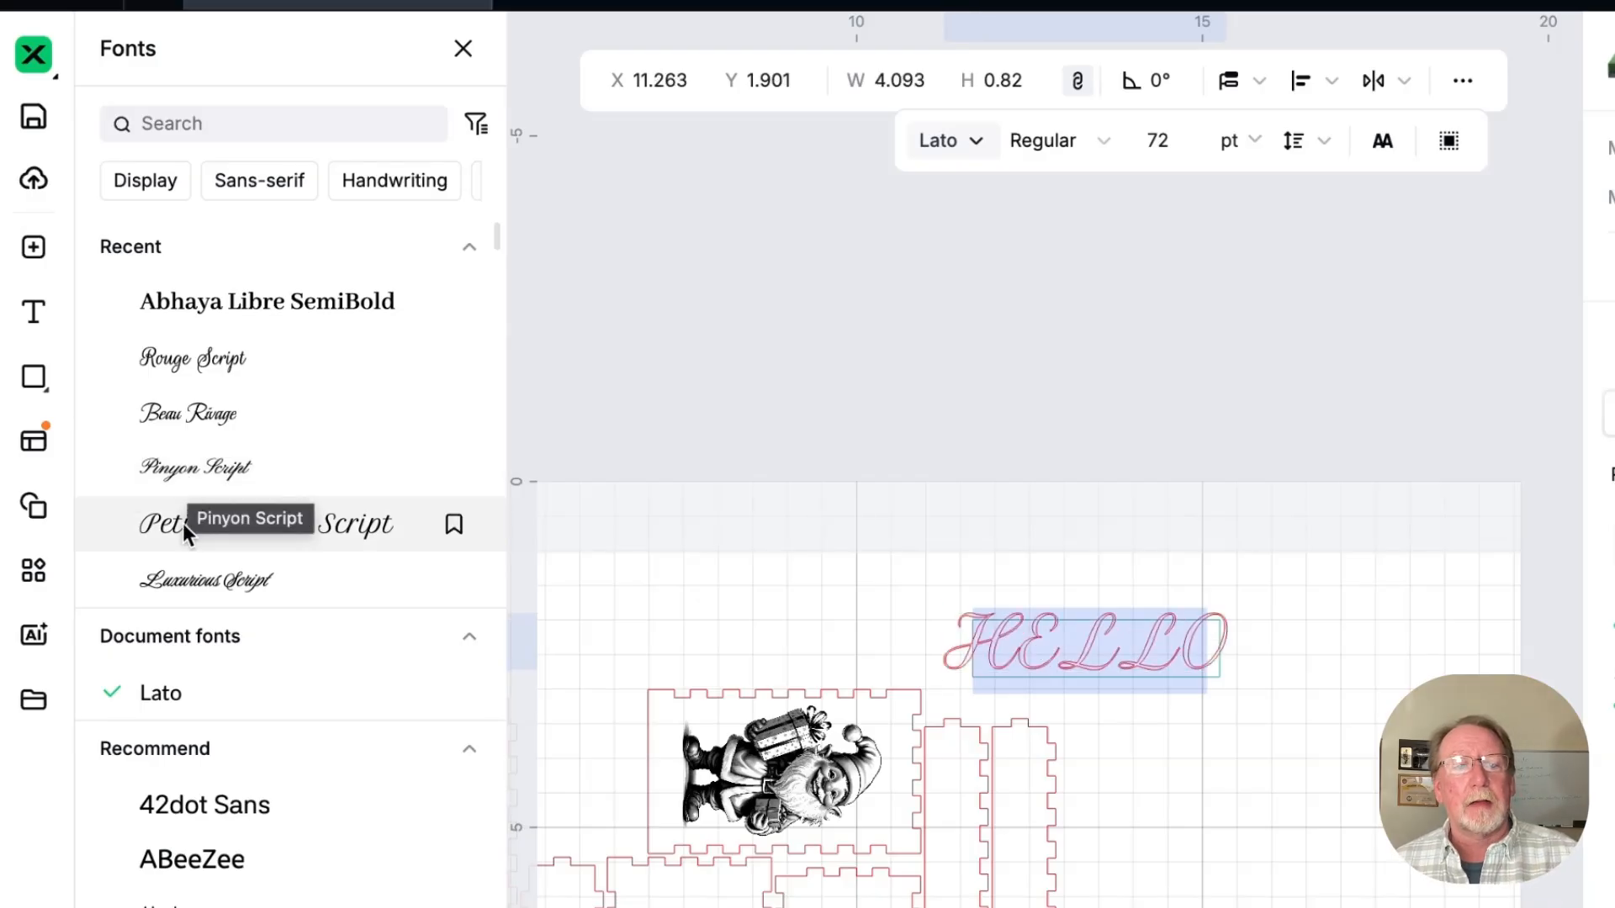
pyautogui.click(190, 579)
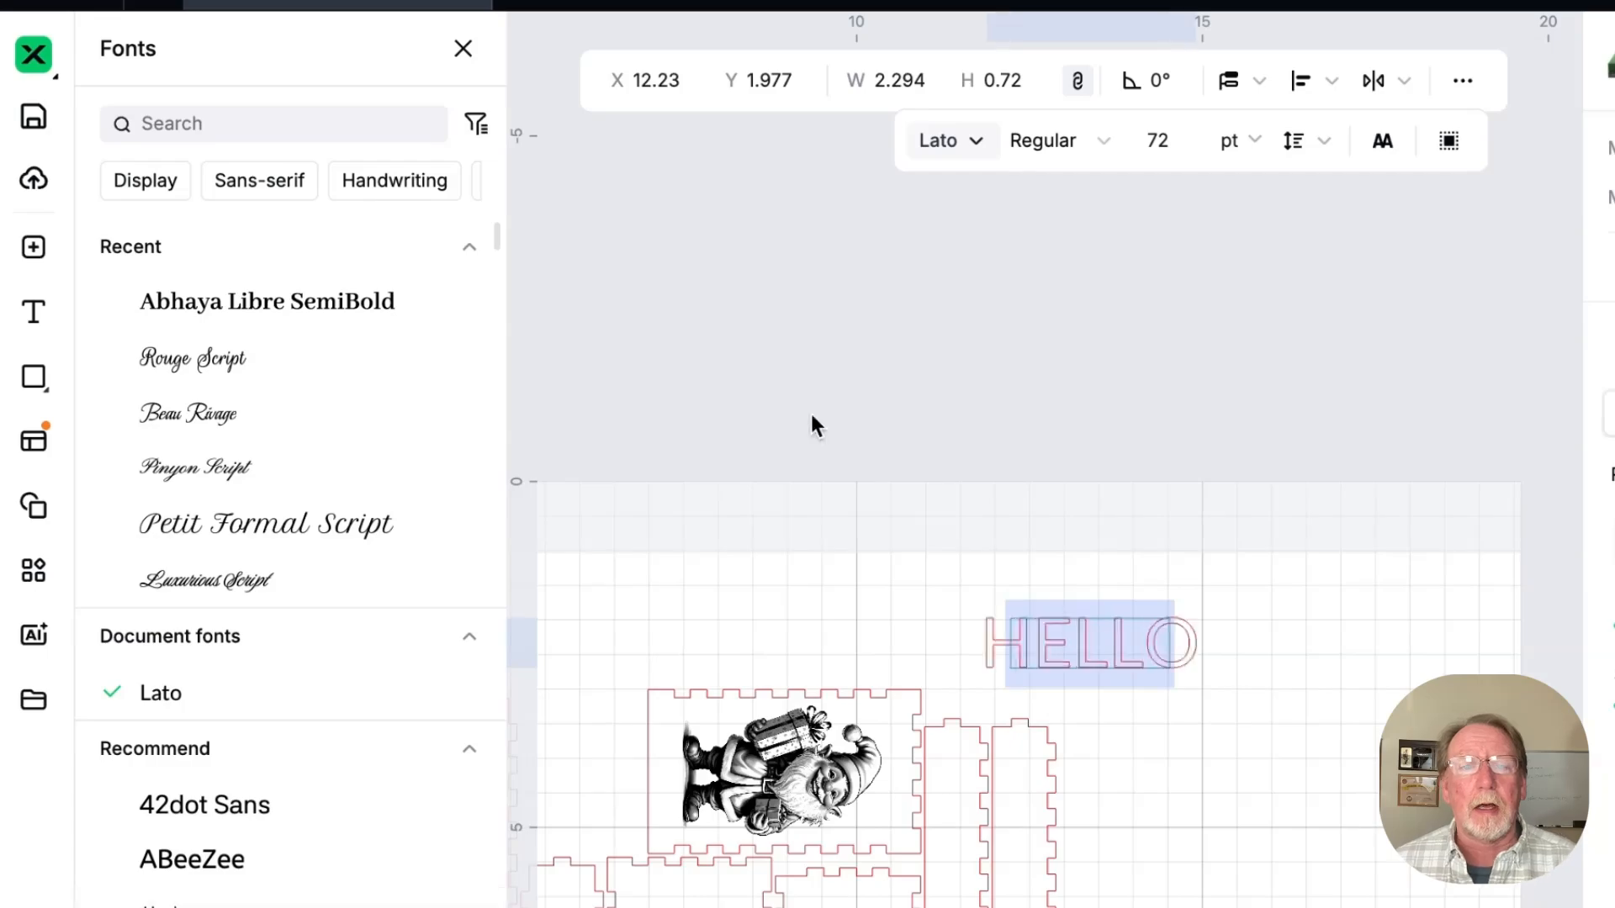
pyautogui.click(464, 47)
# Look through the available shape types and the project templates.
pyautogui.click(35, 382)
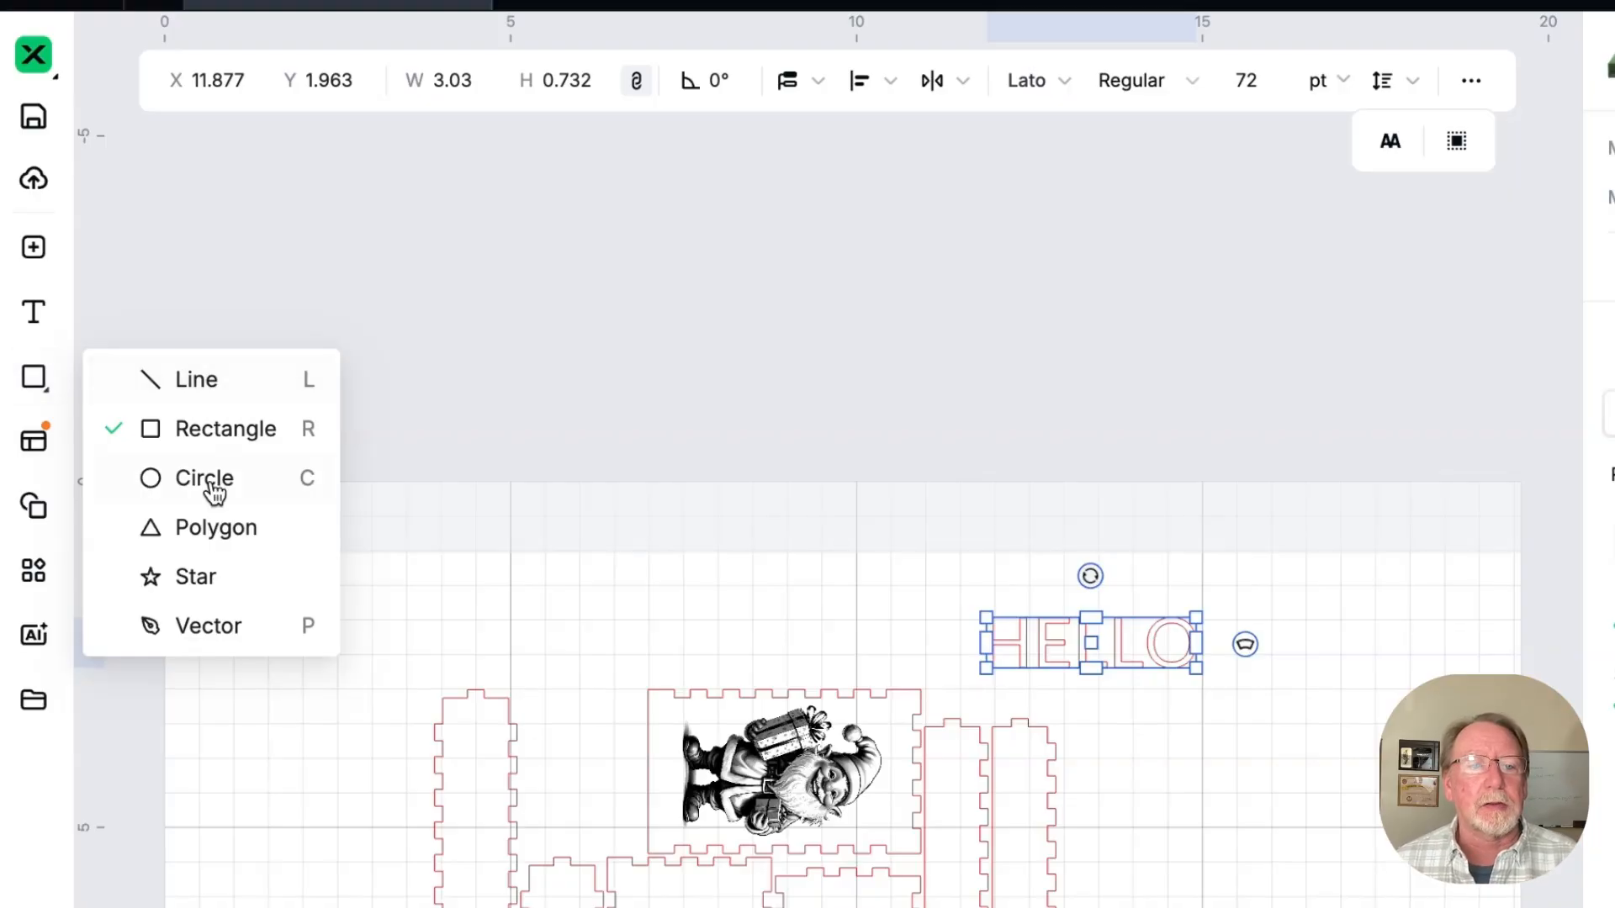
pyautogui.click(35, 450)
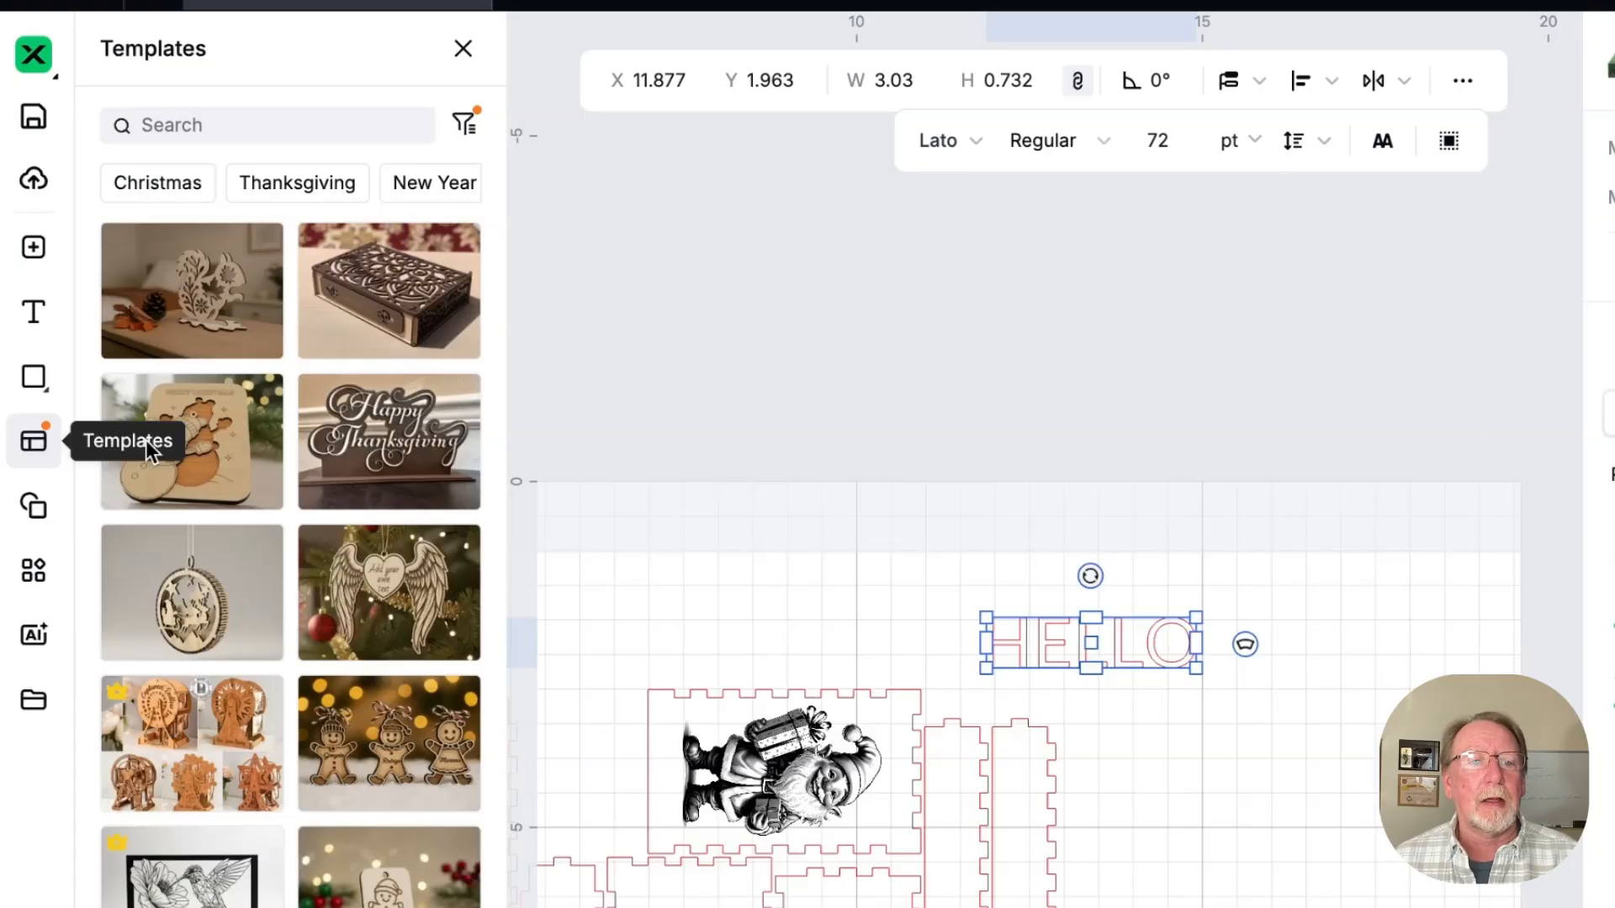
pyautogui.scroll(-1, 278, 435)
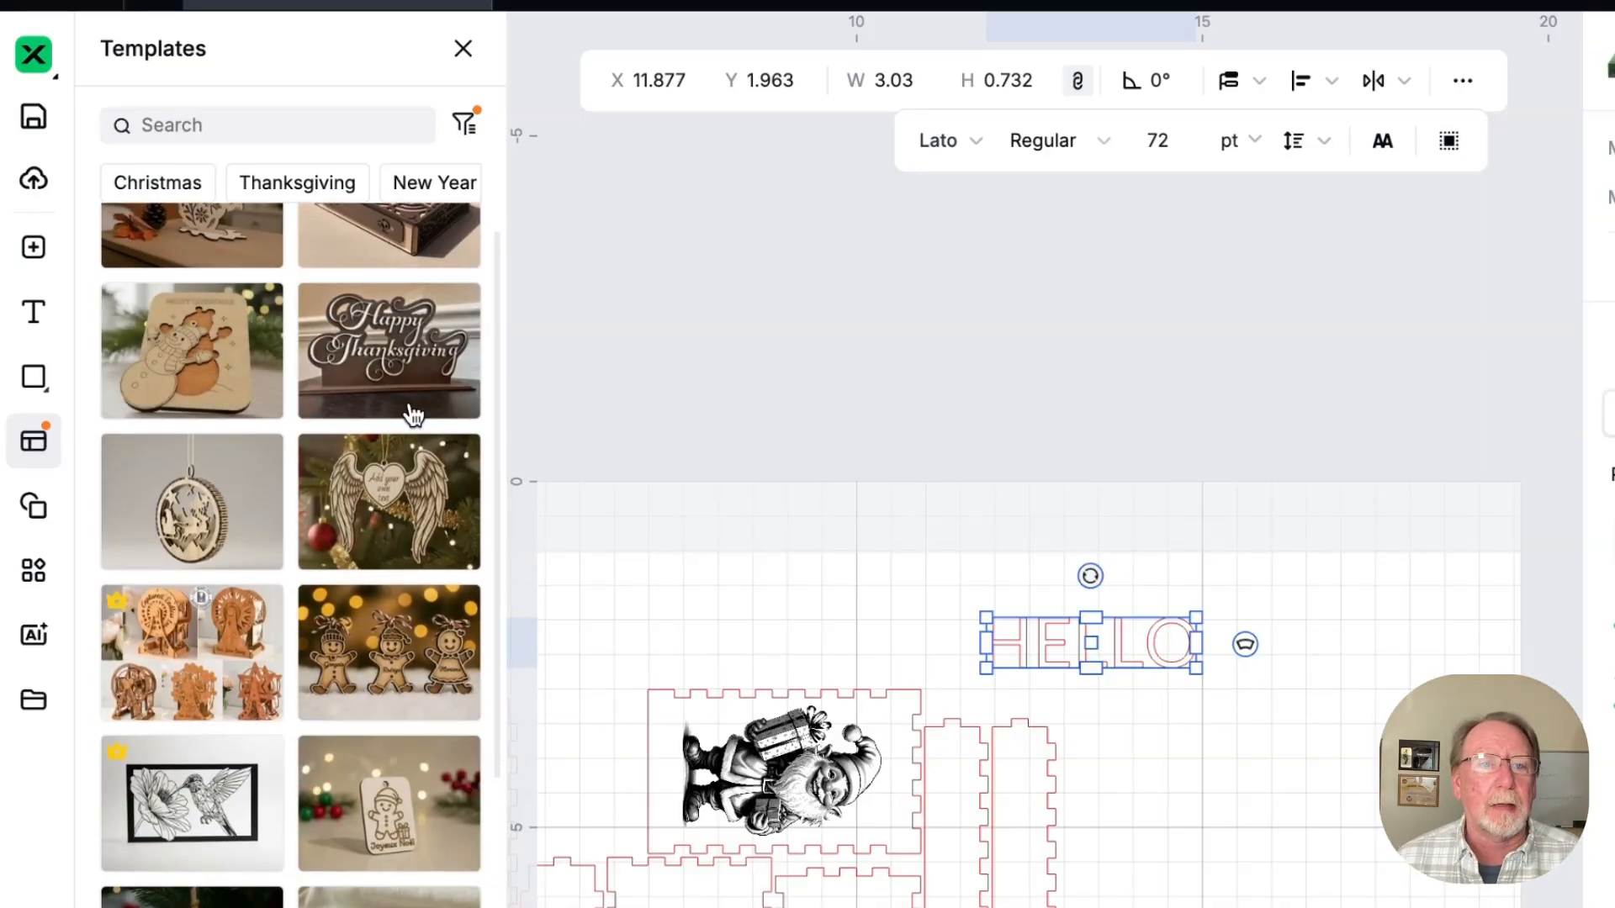
pyautogui.click(464, 51)
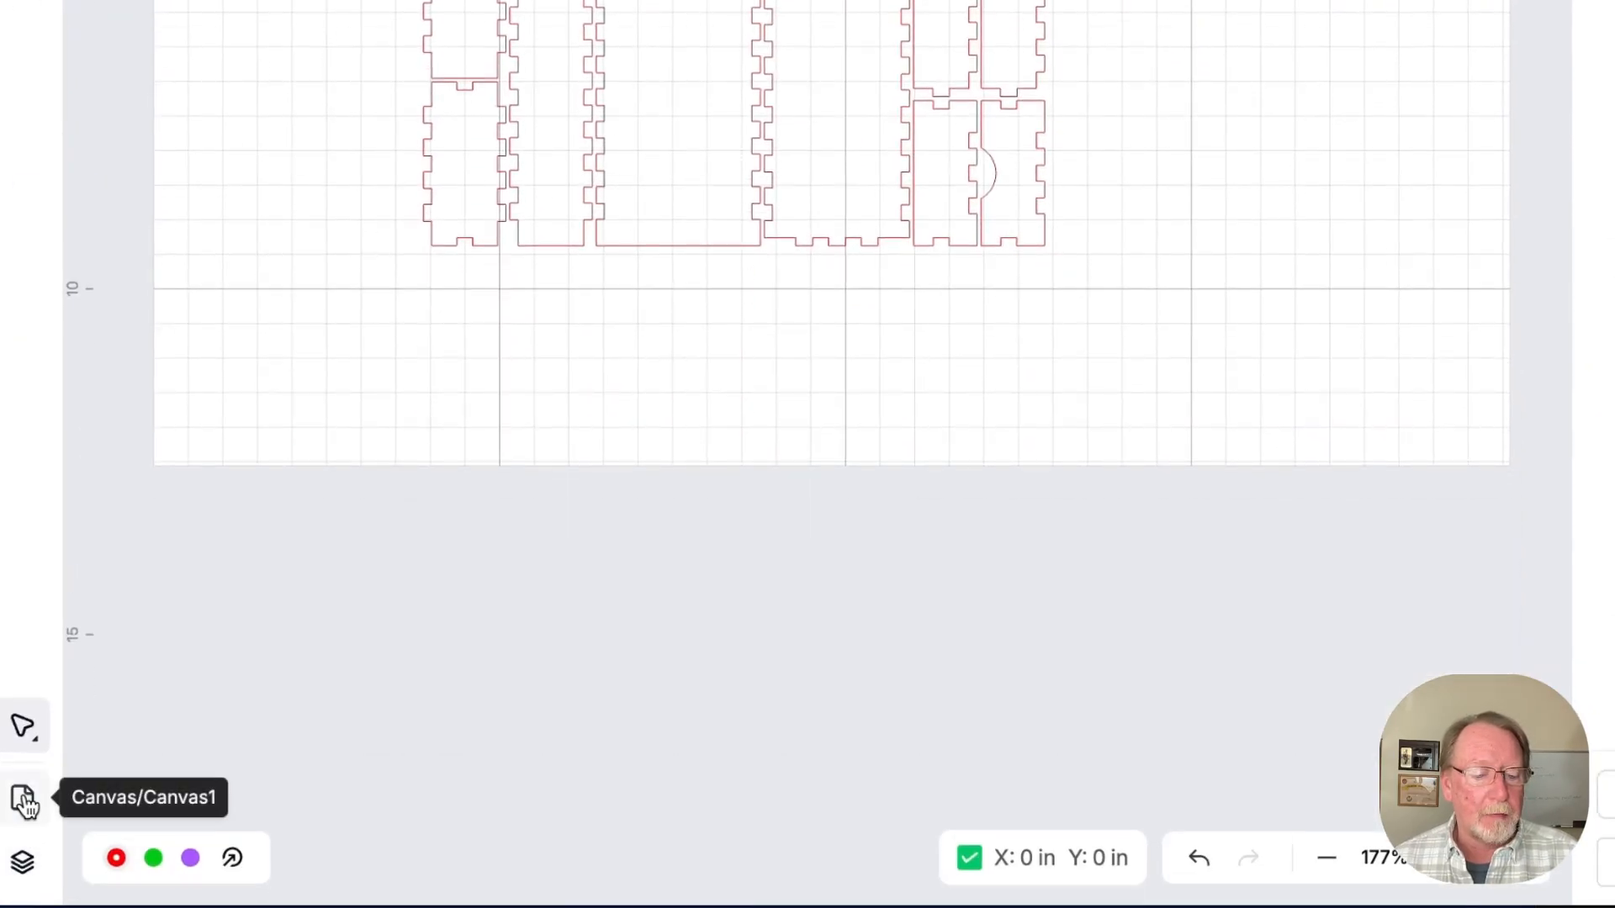
# Add a second canvas to the project and rename it "Fun file".
pyautogui.click(24, 801)
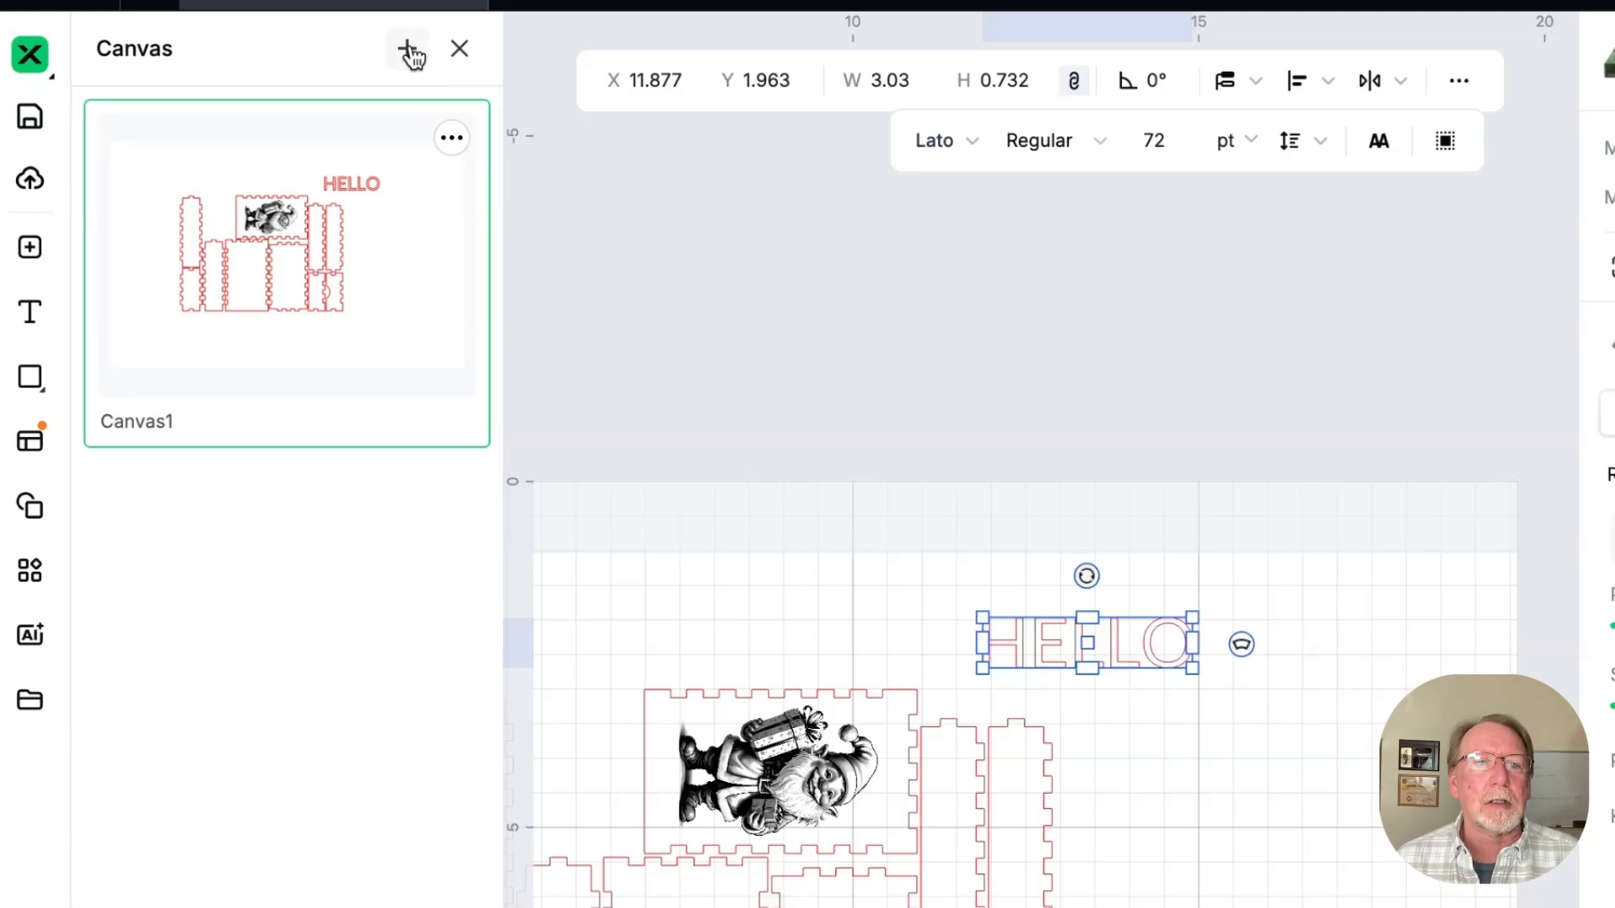
pyautogui.click(408, 50)
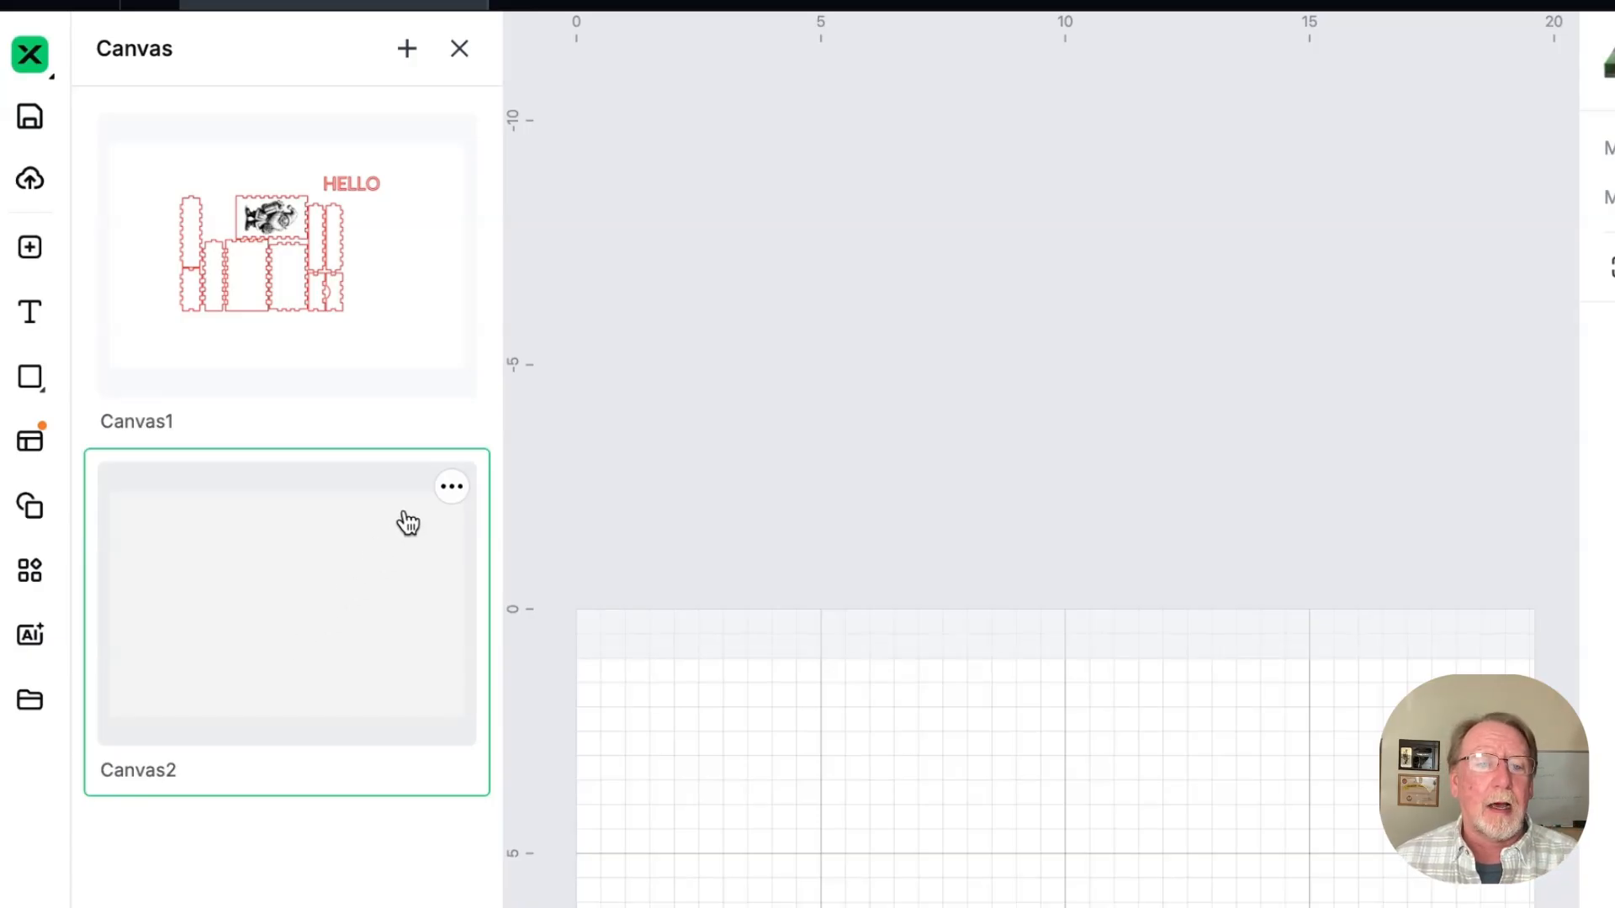
pyautogui.click(451, 492)
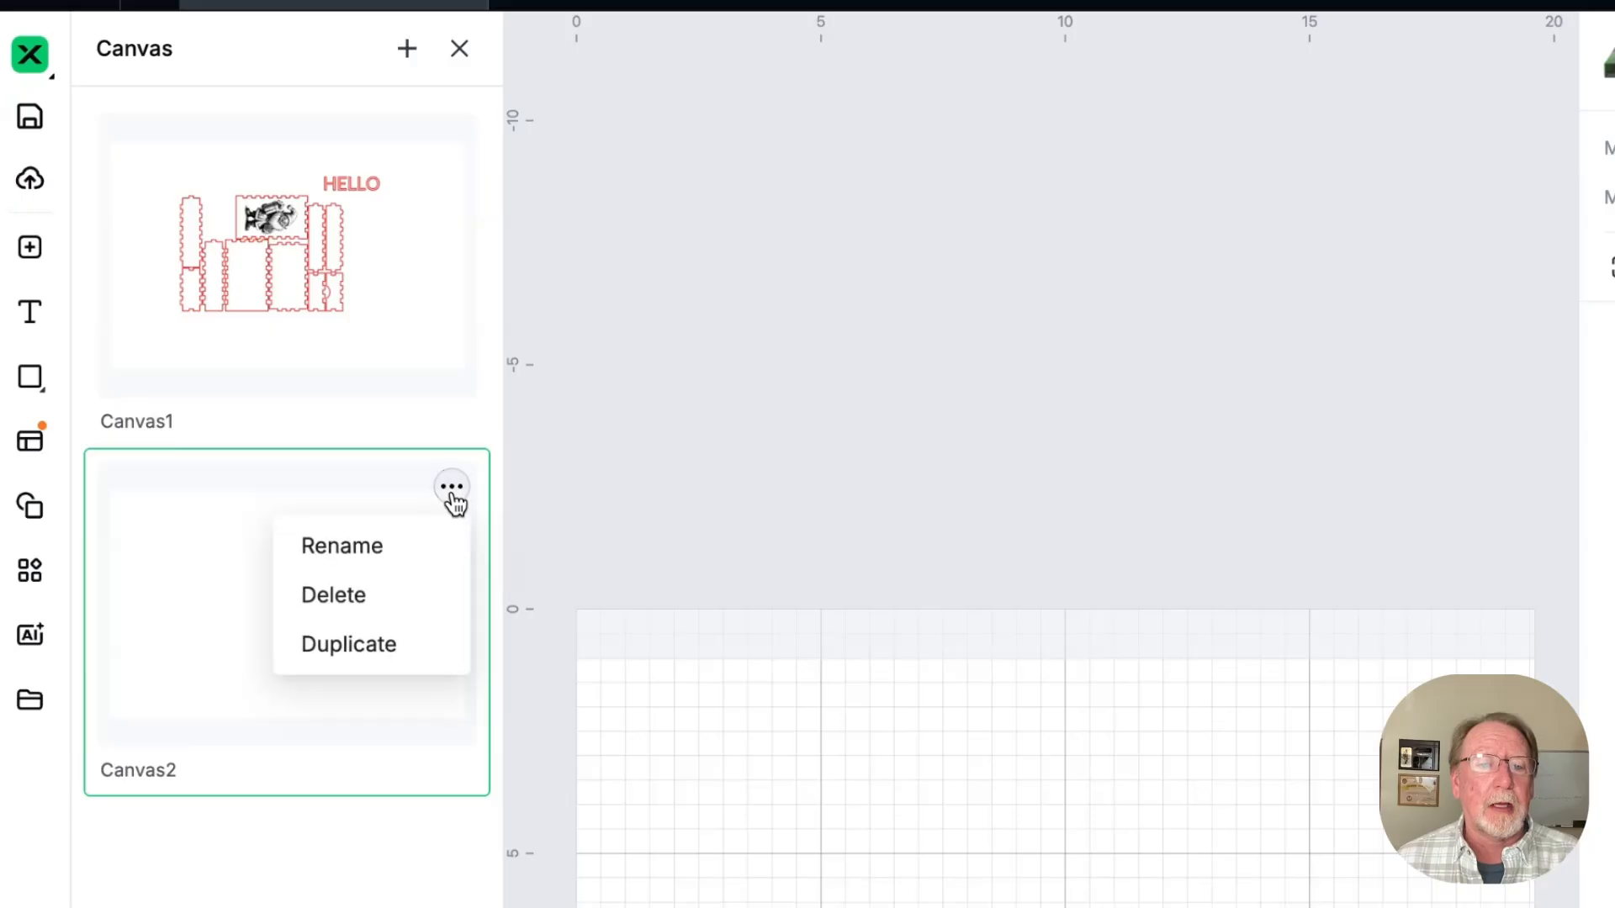
pyautogui.click(380, 557)
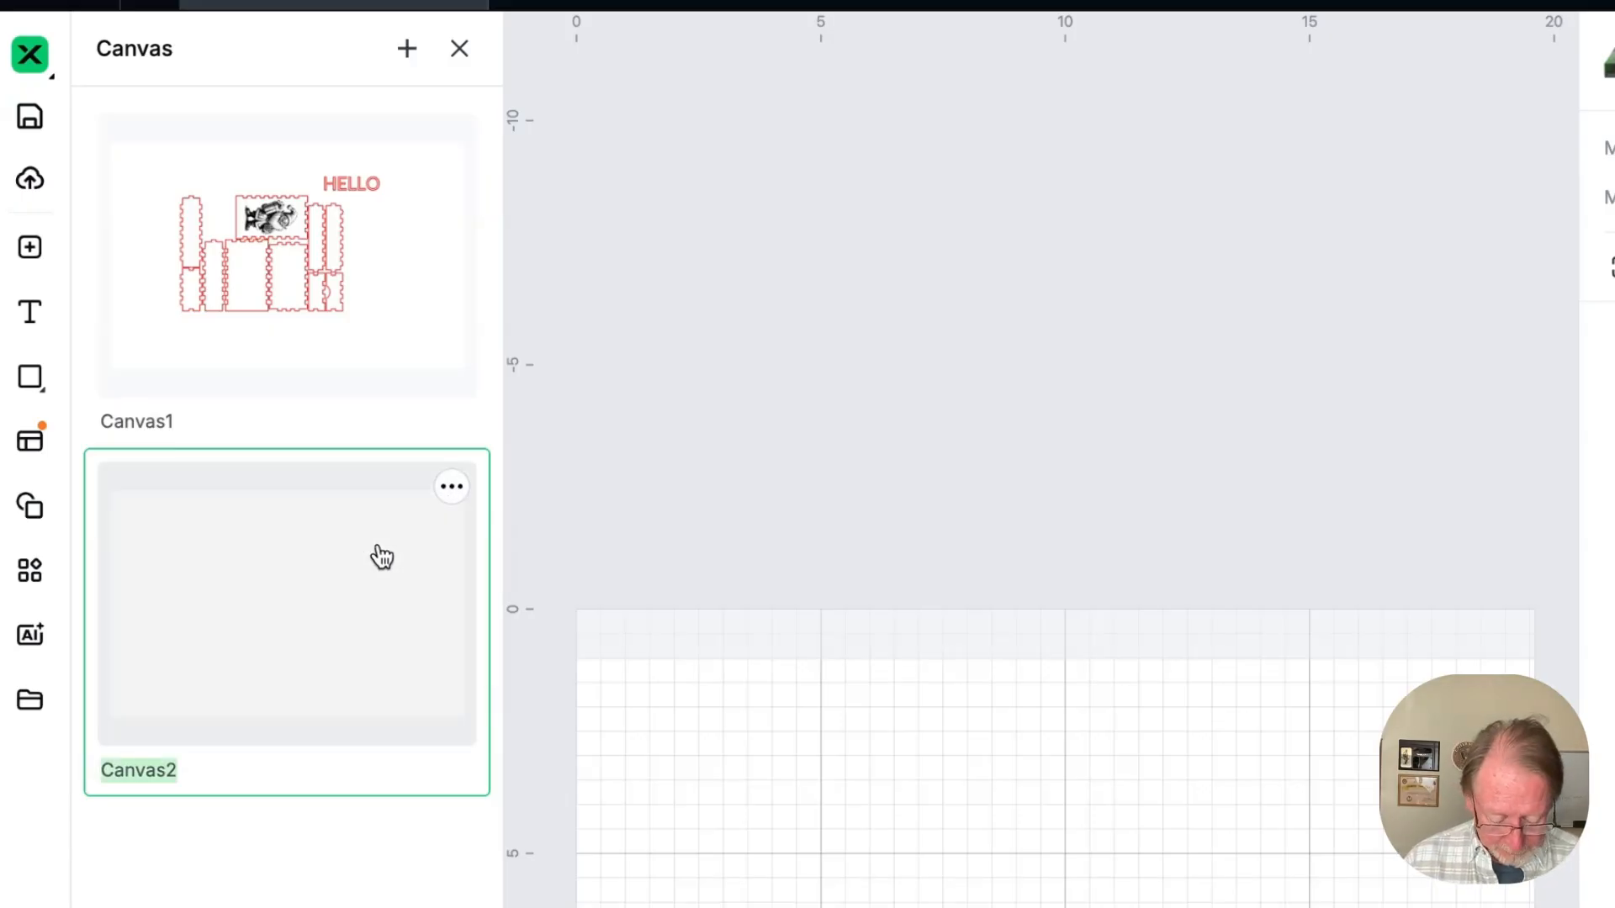
pyautogui.write('Fun file')
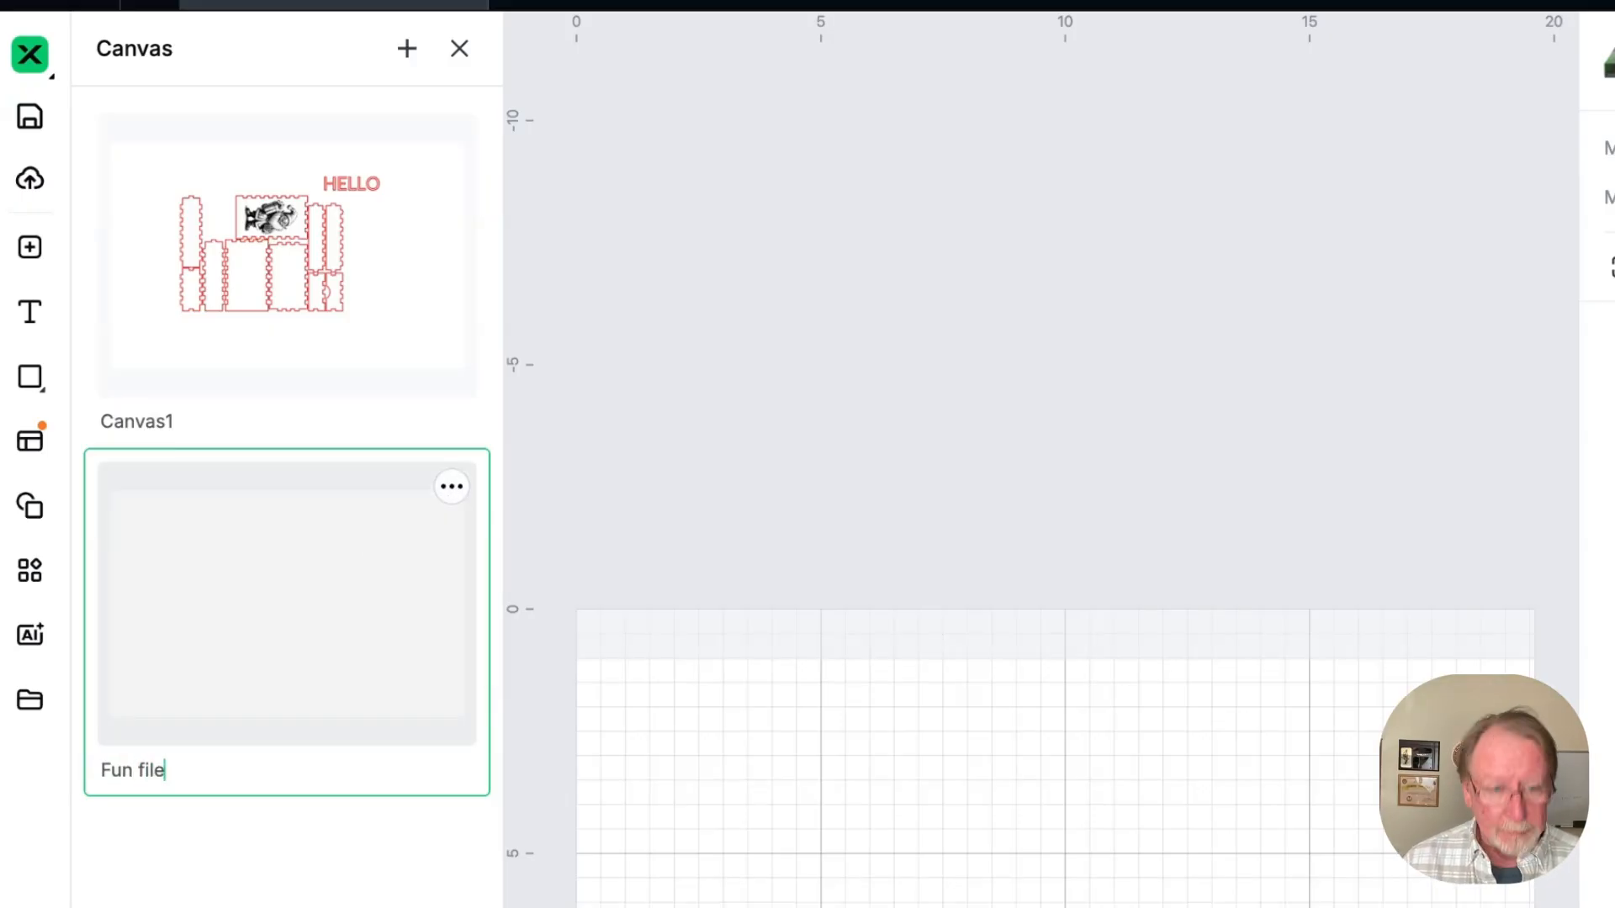
pyautogui.press('Return')
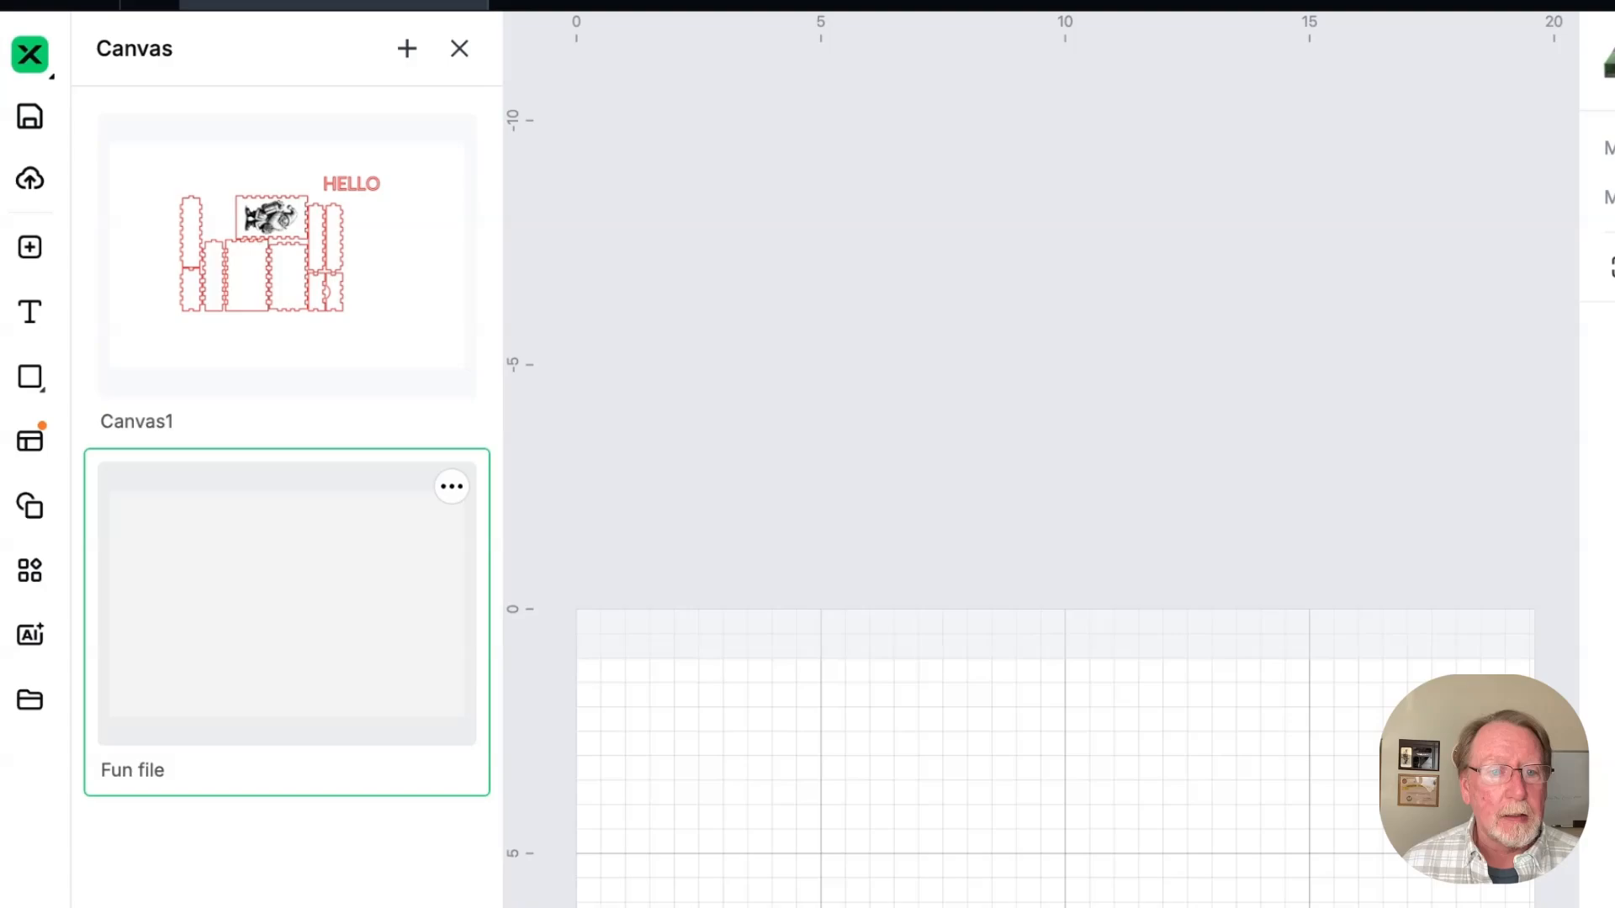
pyautogui.click(353, 240)
pyautogui.click(362, 628)
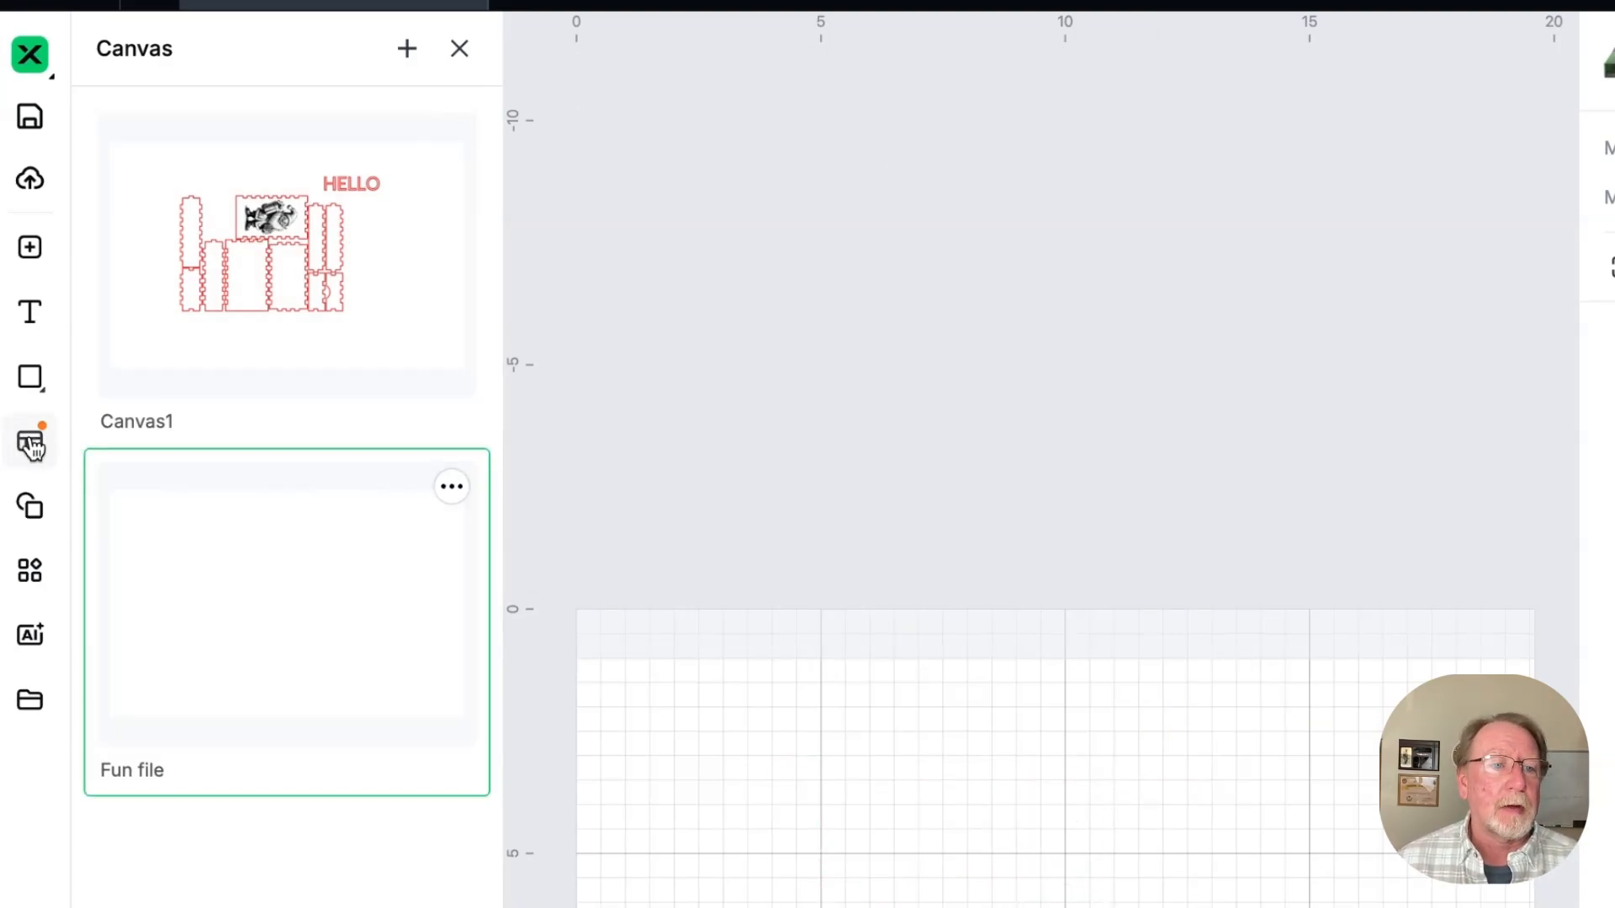
# View the project details of the Happy Thanksgiving template, including its machine and material.
pyautogui.click(31, 443)
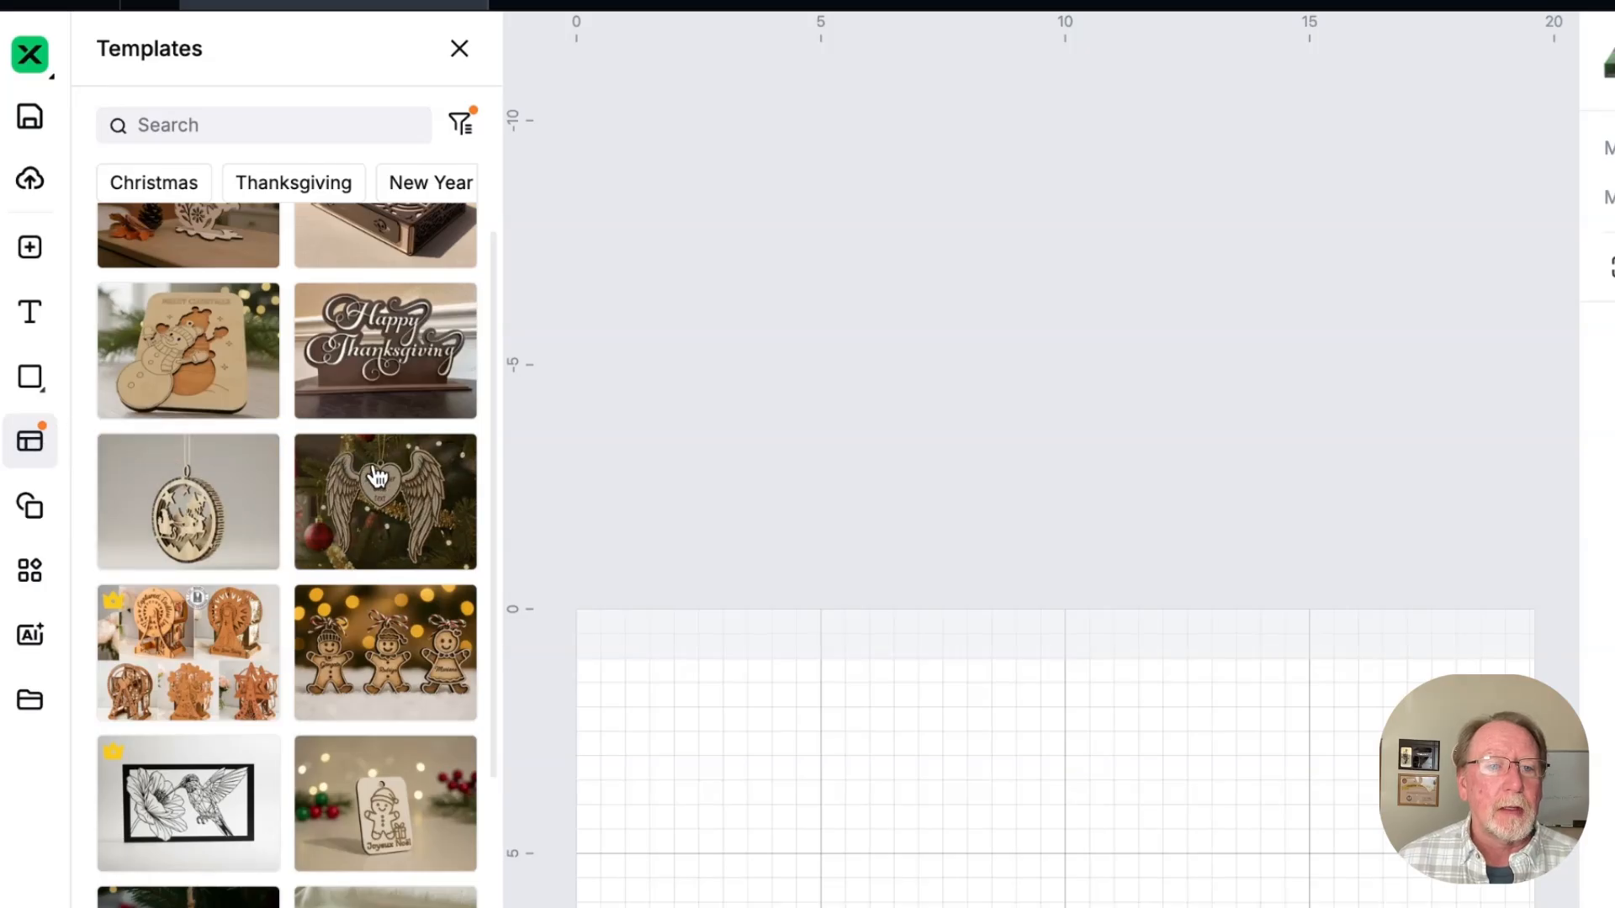
pyautogui.click(385, 323)
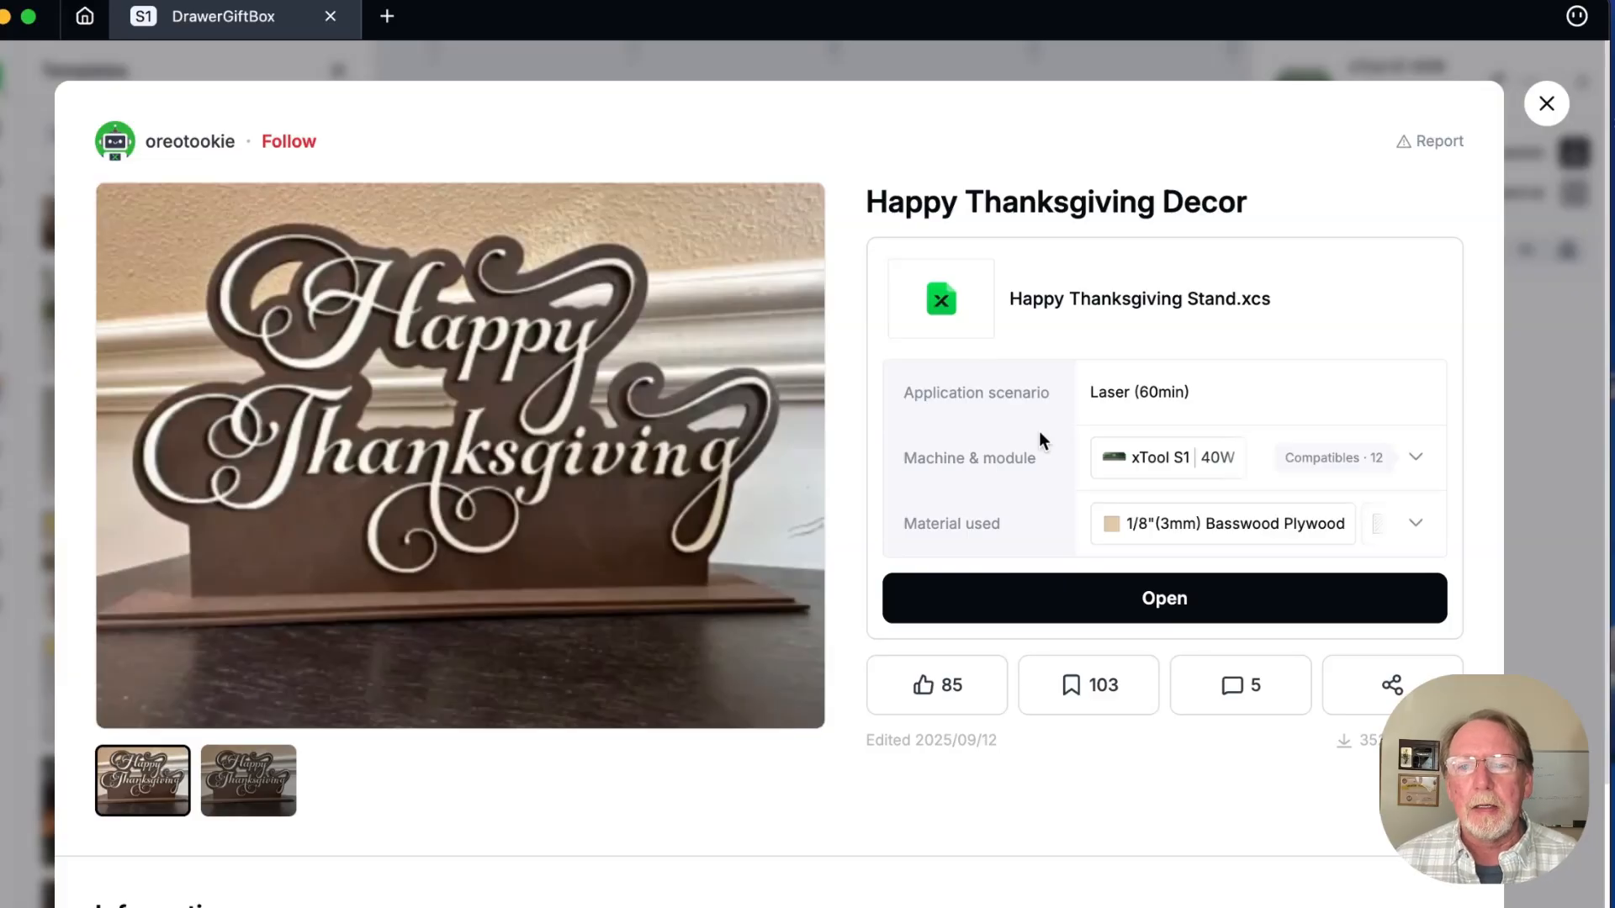
pyautogui.moveTo(1120, 528)
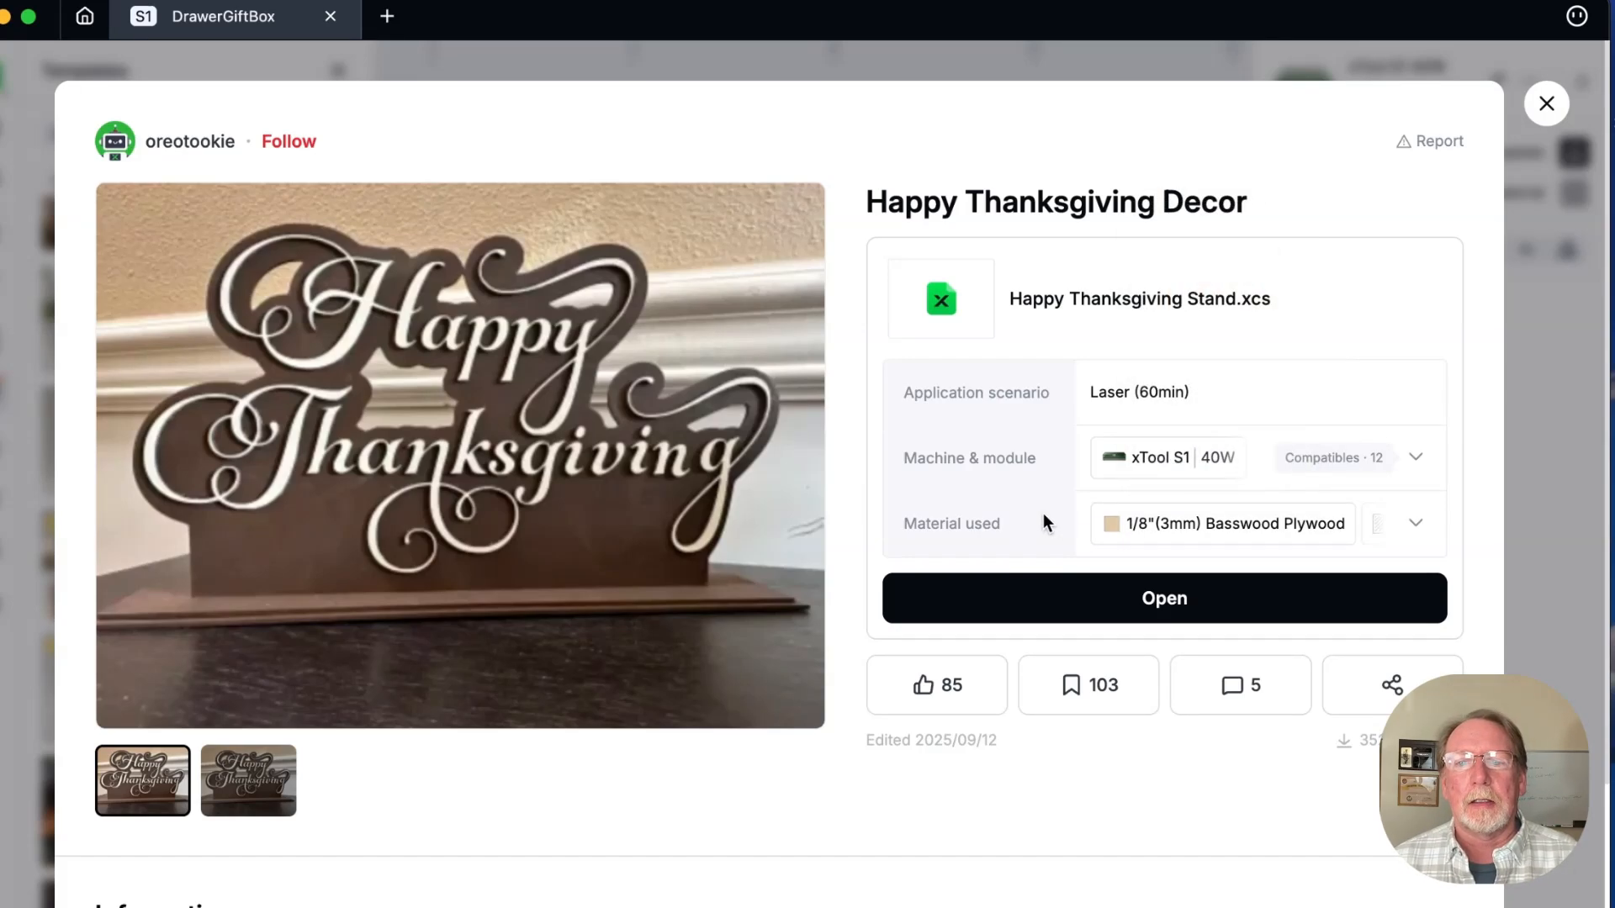
# Open the Happy Thanksgiving Decor template as a project and view its Canvas2 and Canvas1.
pyautogui.moveTo(1142, 462)
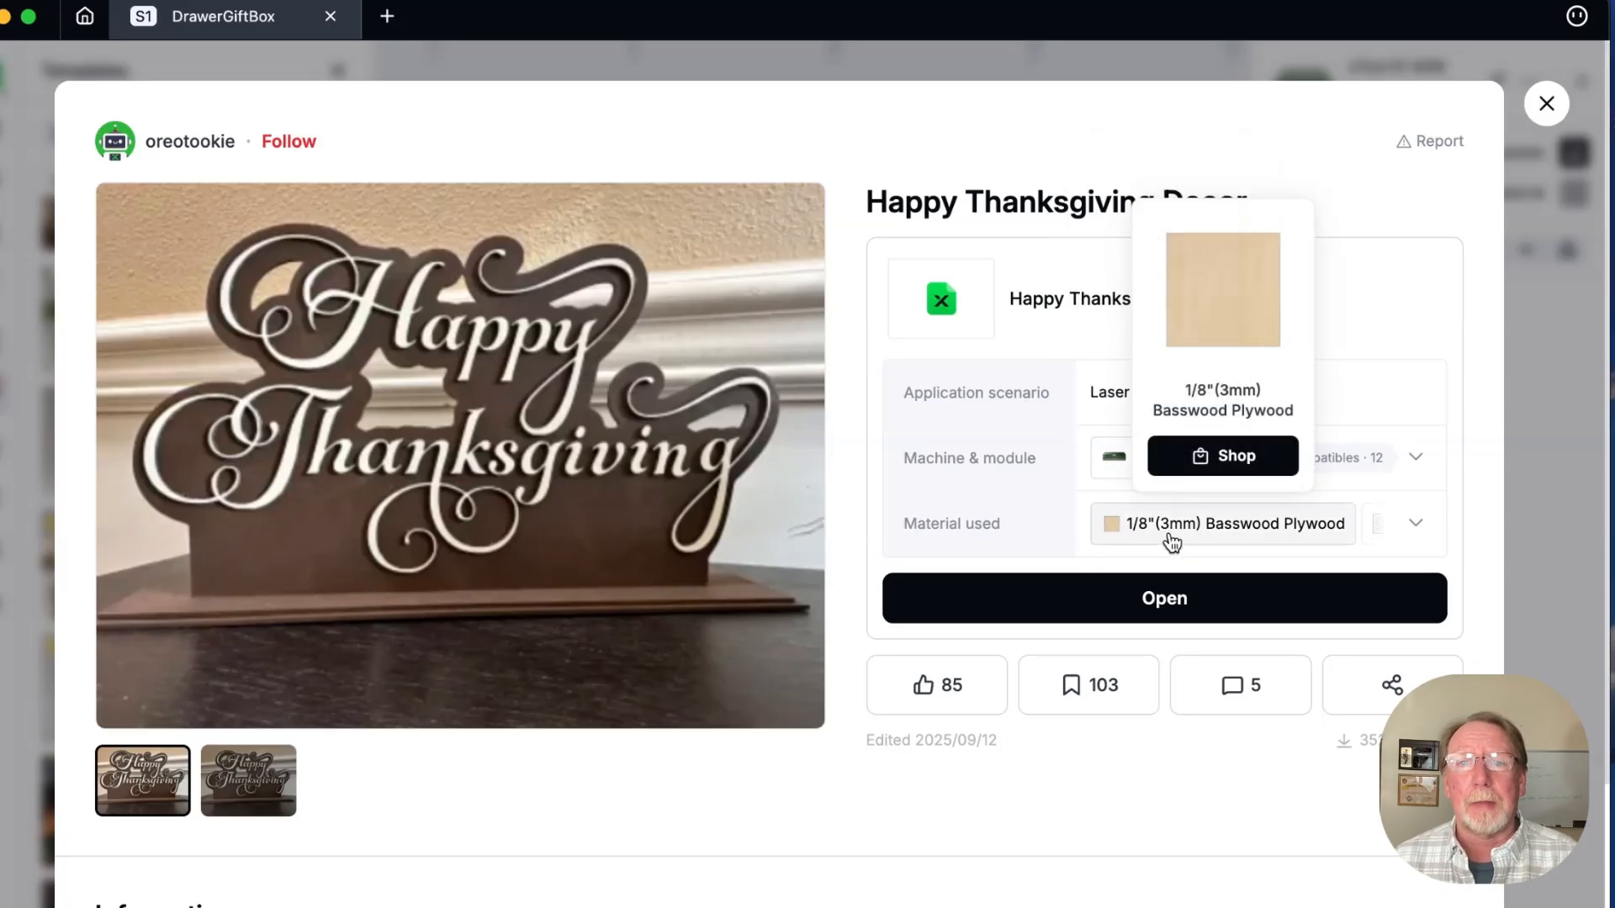
pyautogui.click(1129, 609)
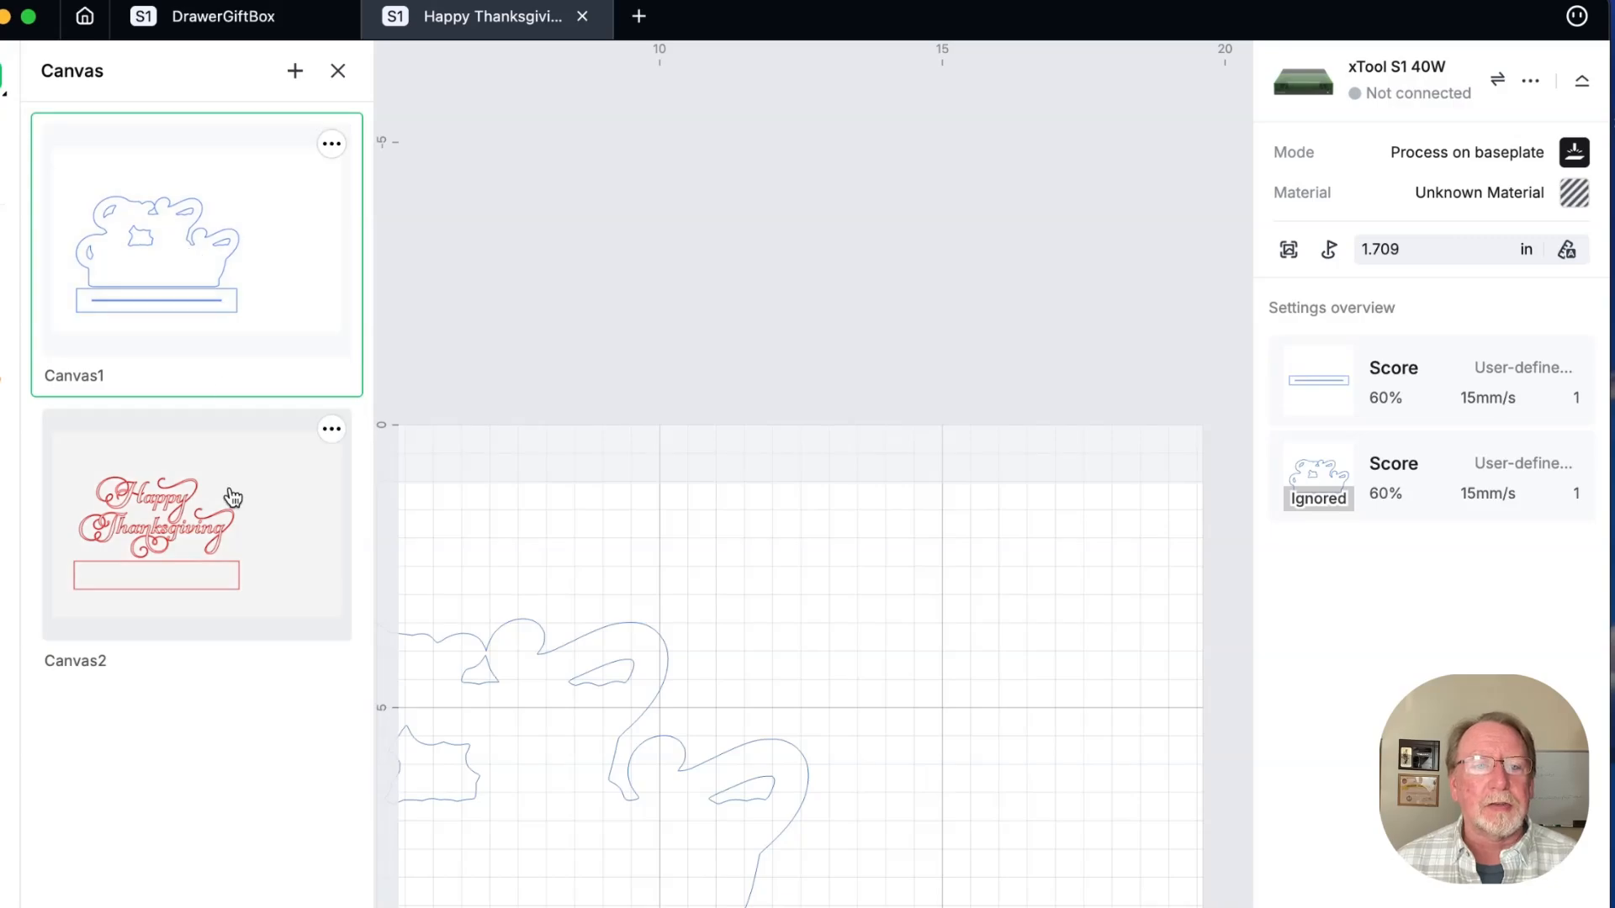
pyautogui.click(290, 519)
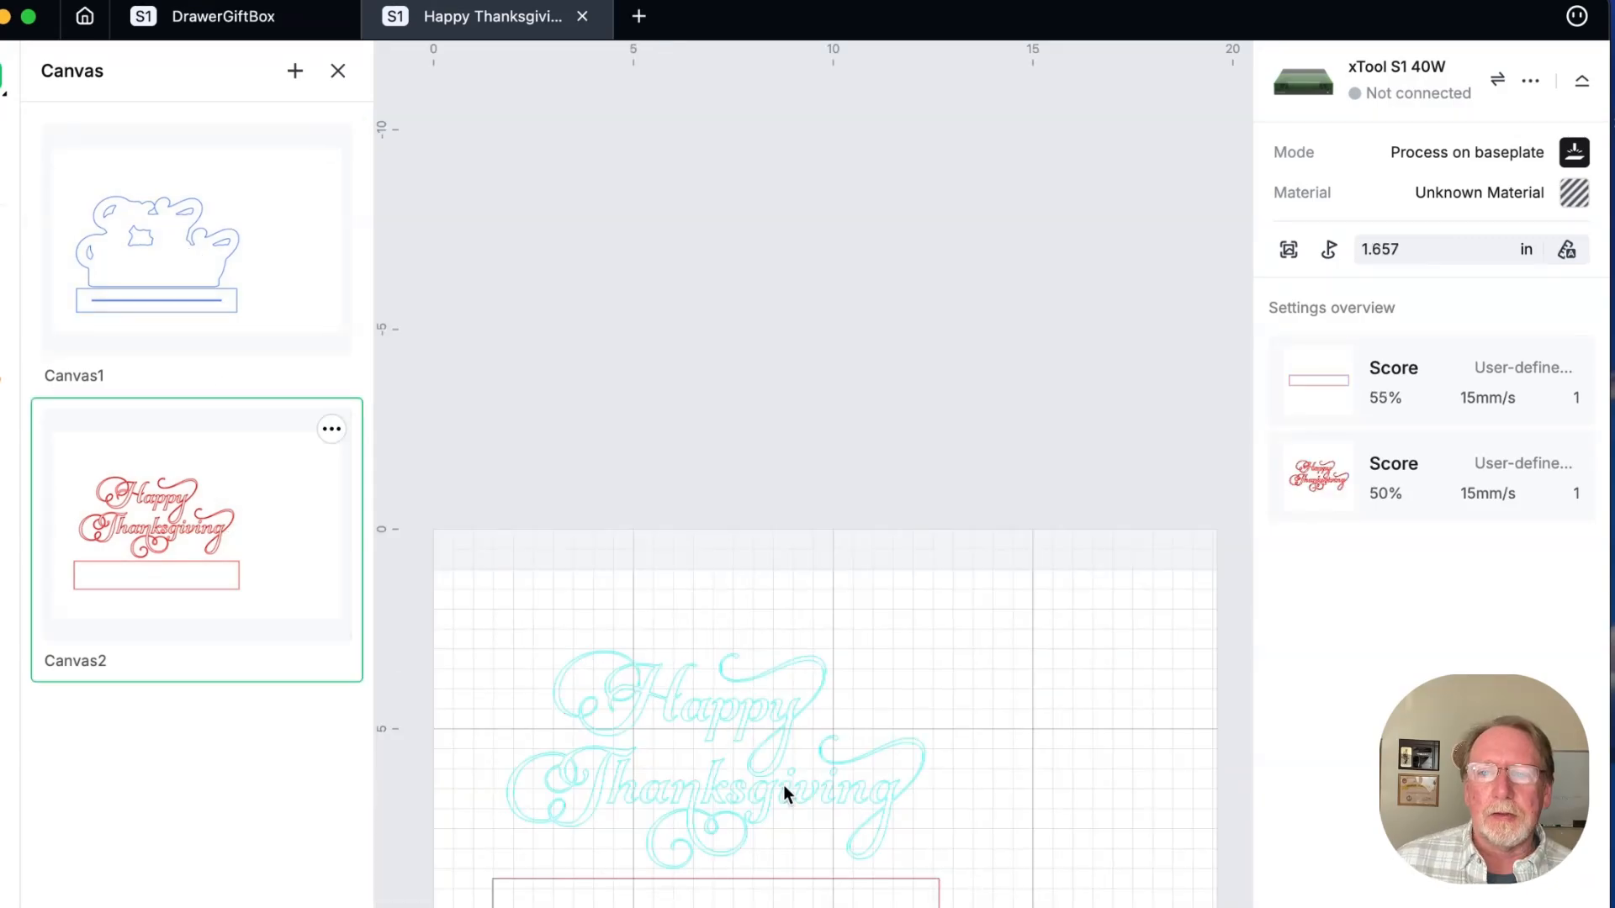
pyautogui.click(269, 218)
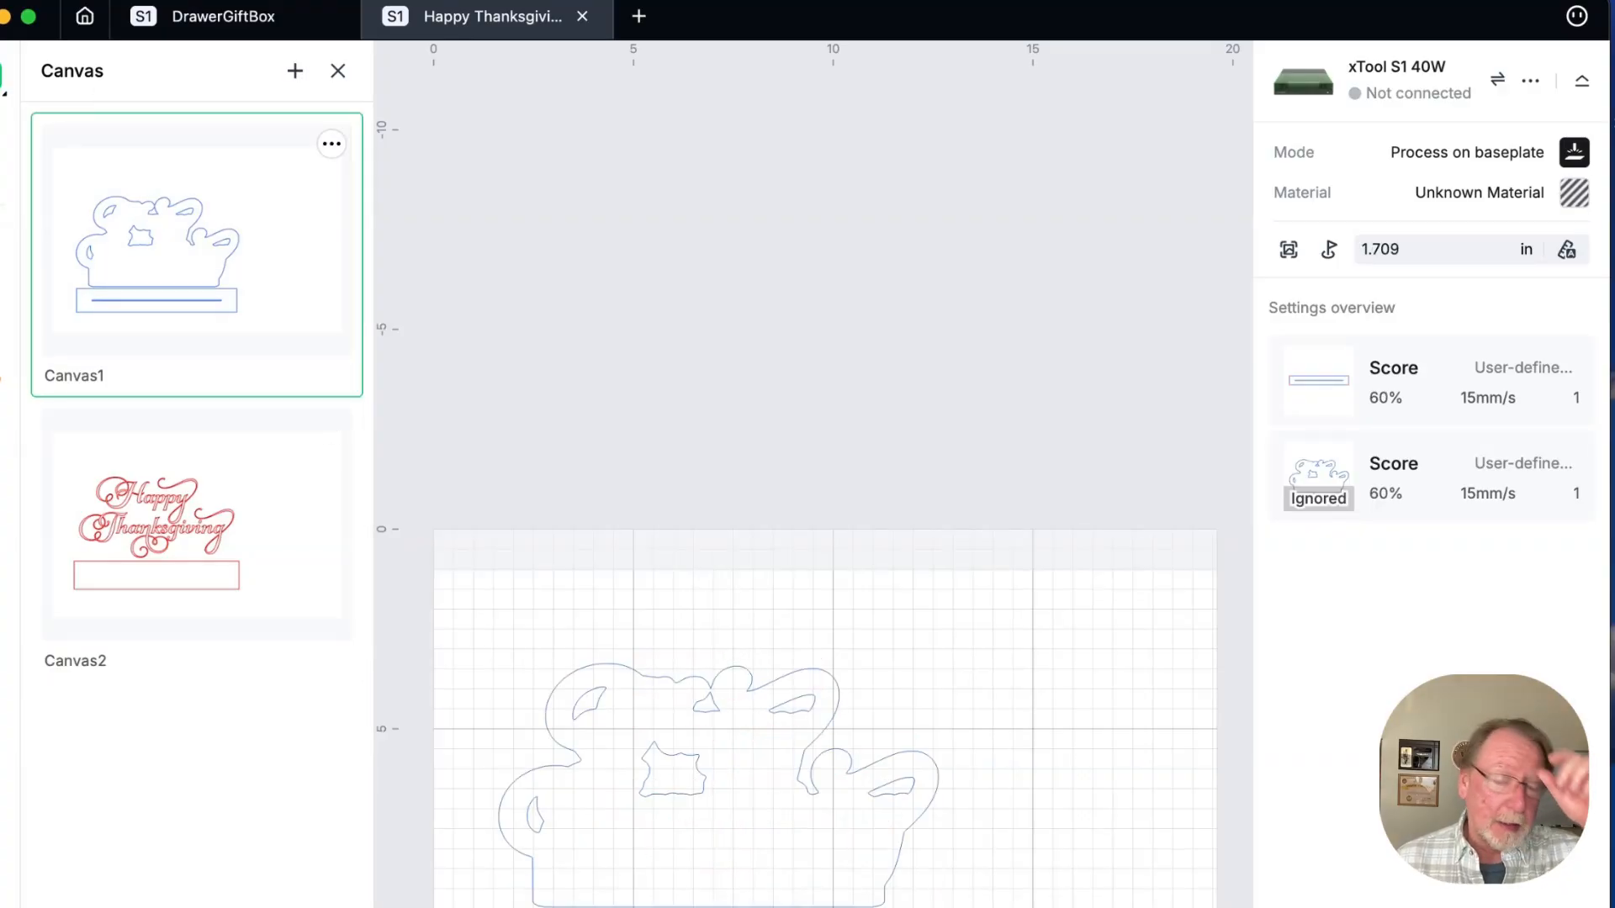
# Search the templates for "halloween" and view the project details of the 3D Halloween wall art bundle.
pyautogui.click(3, 397)
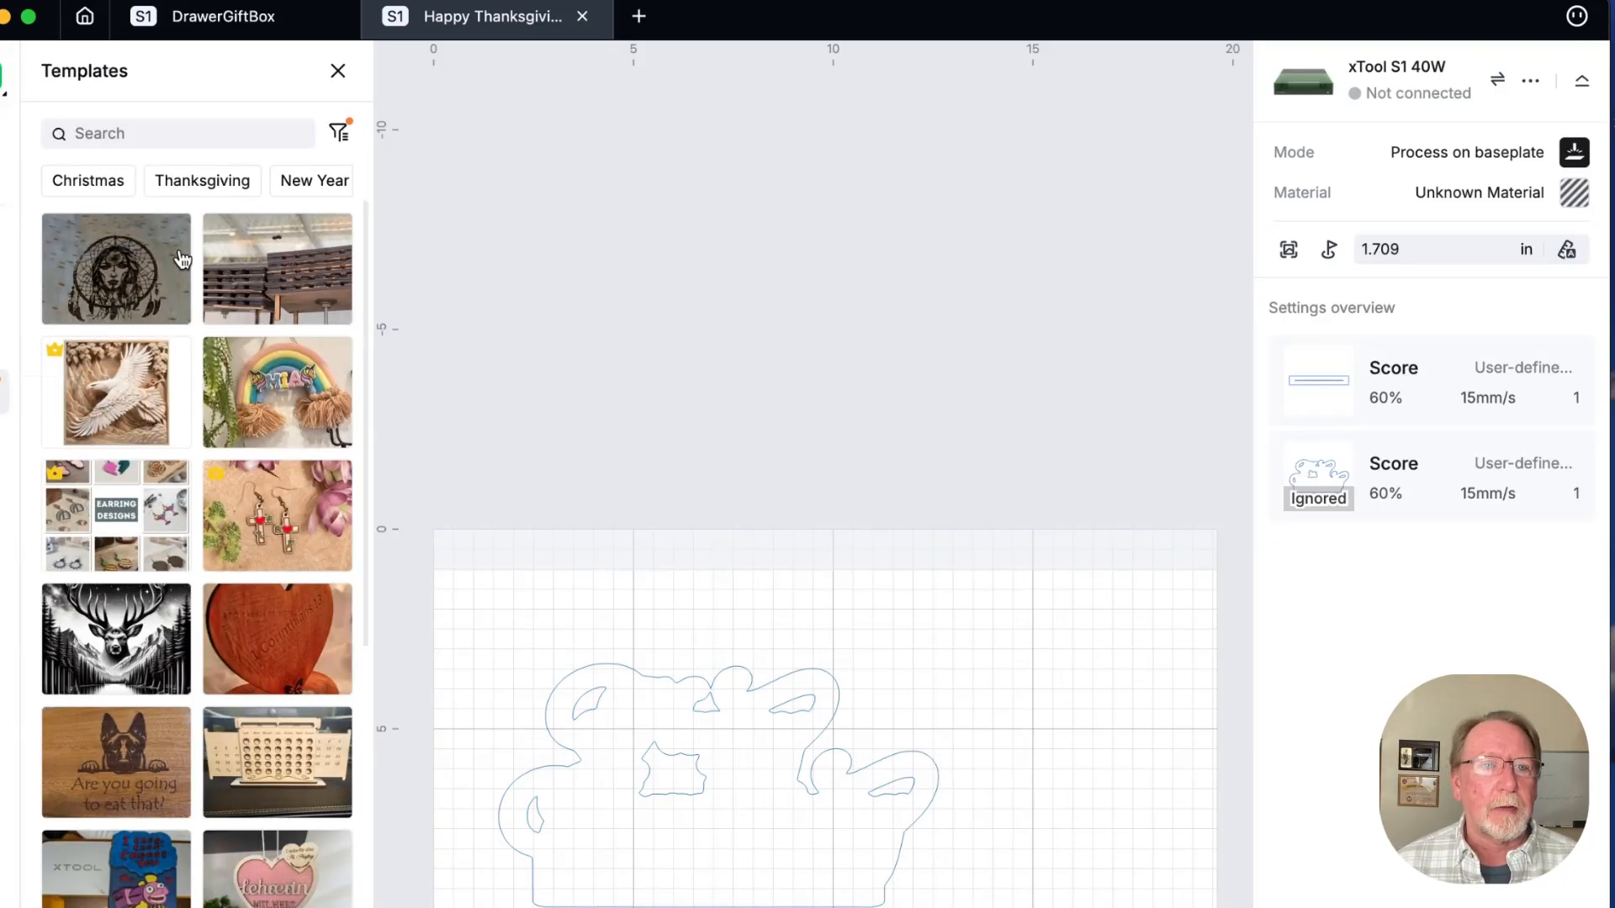
pyautogui.click(183, 134)
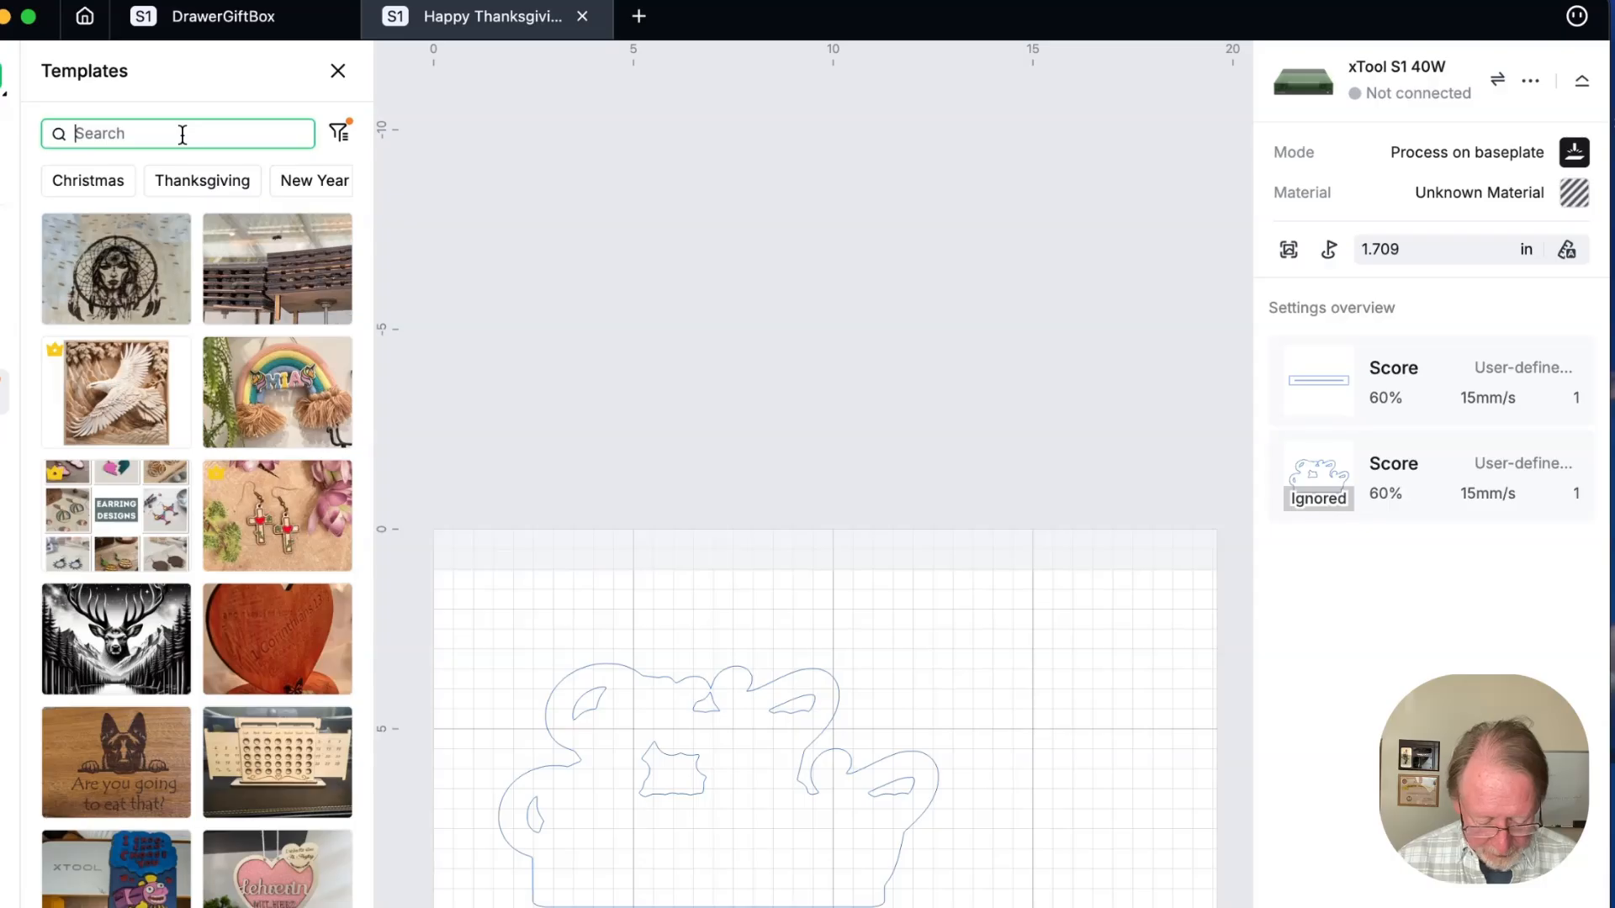
pyautogui.write('halloween')
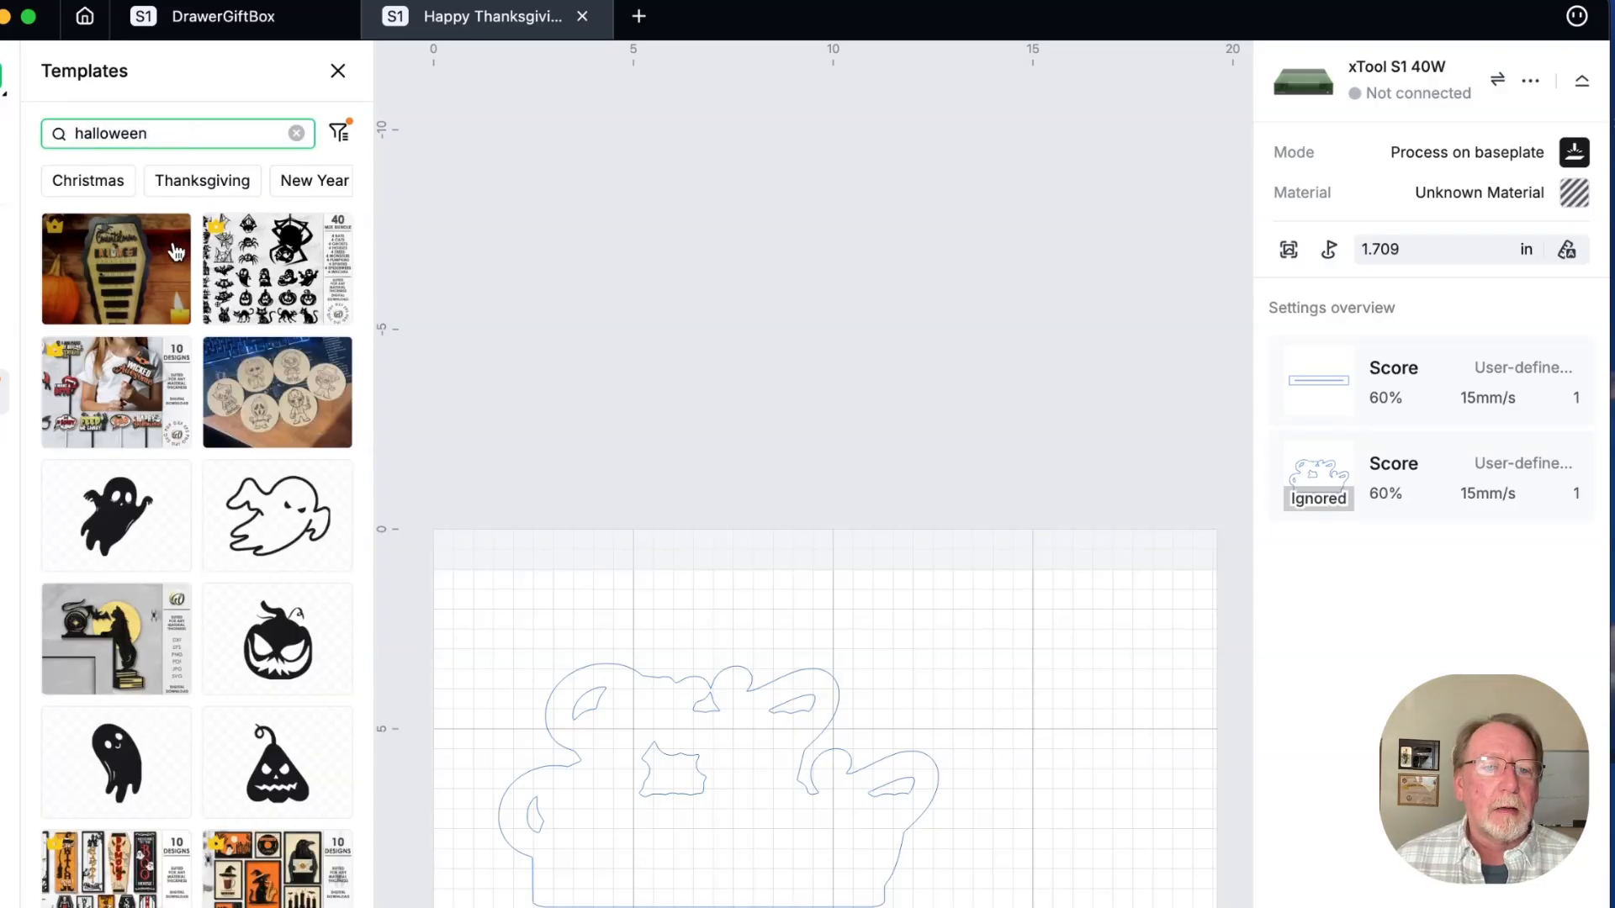
pyautogui.scroll(-5, 286, 602)
pyautogui.scroll(-2, 286, 602)
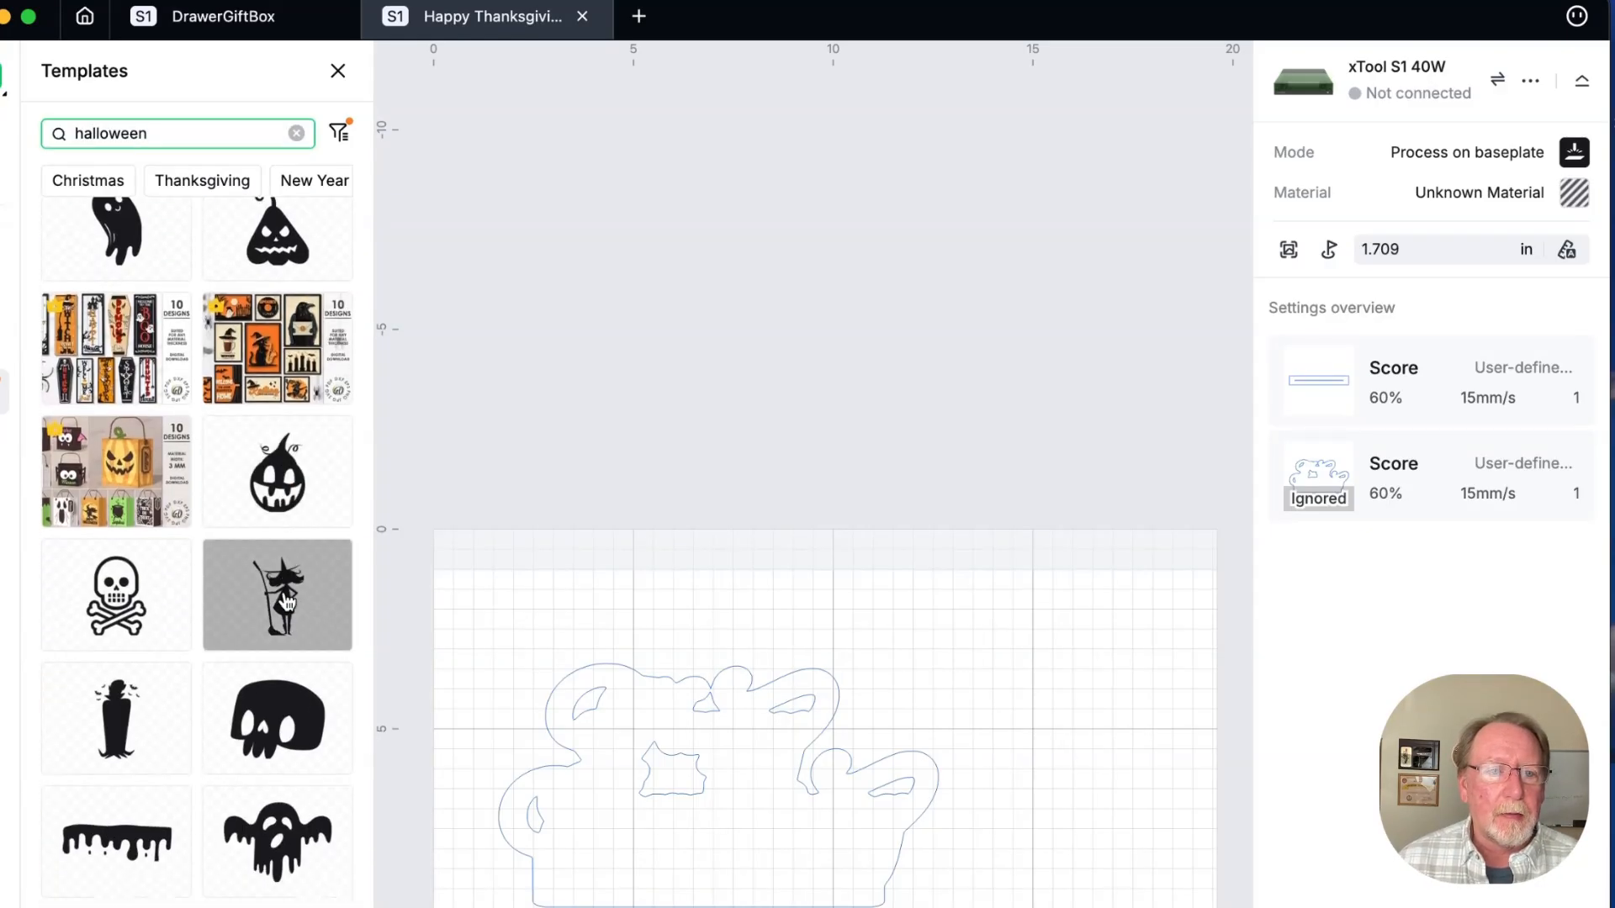
pyautogui.scroll(2, 282, 547)
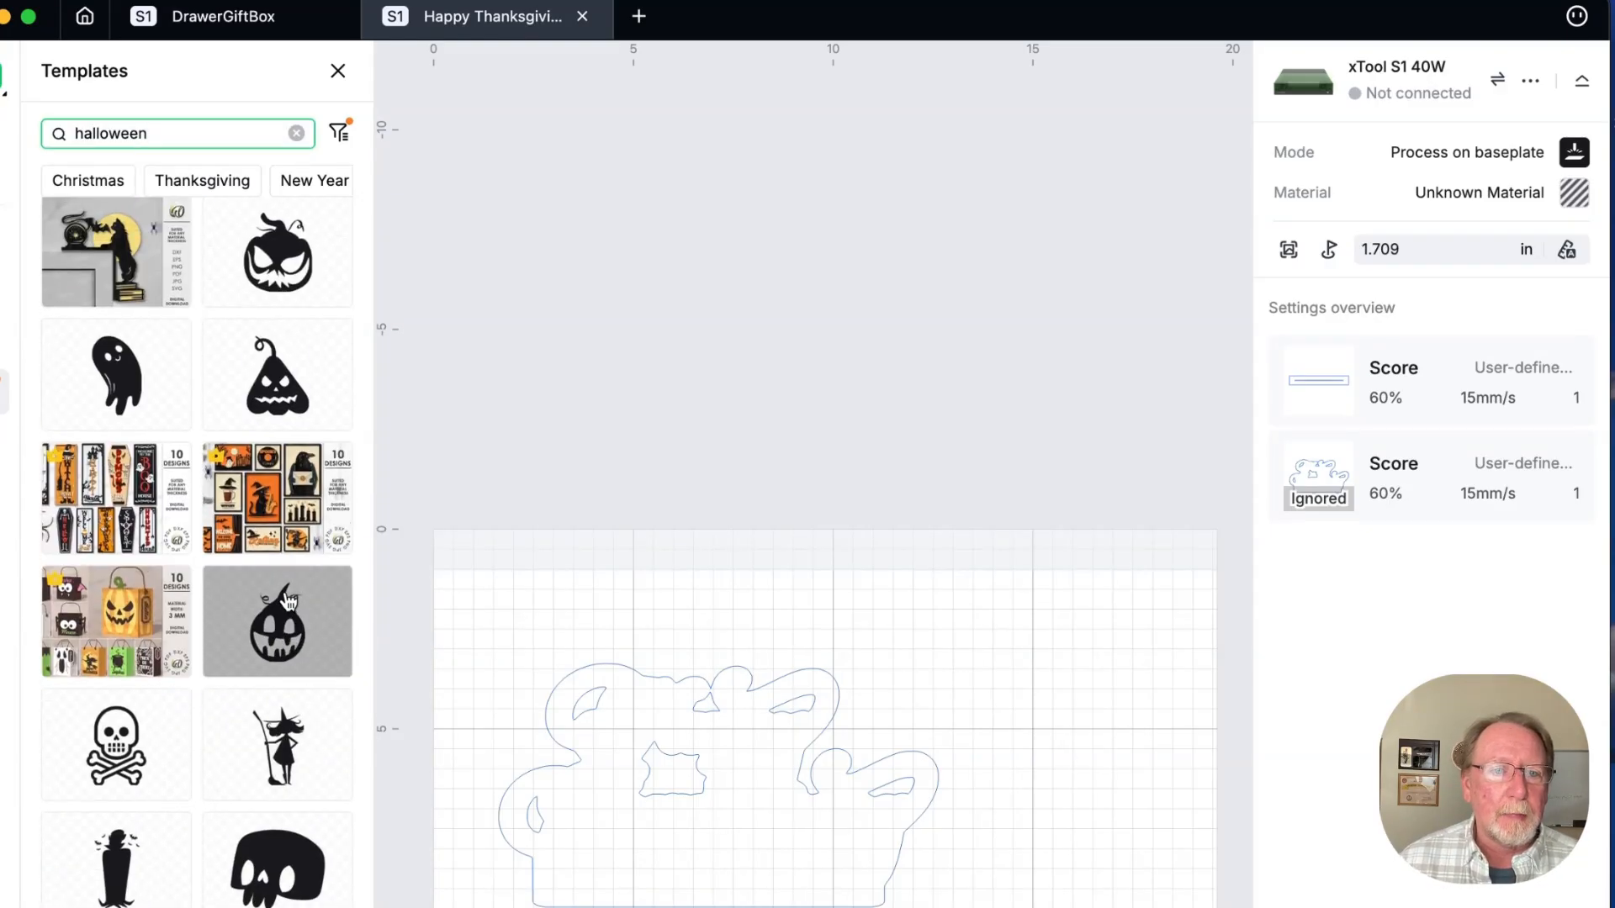
pyautogui.click(288, 492)
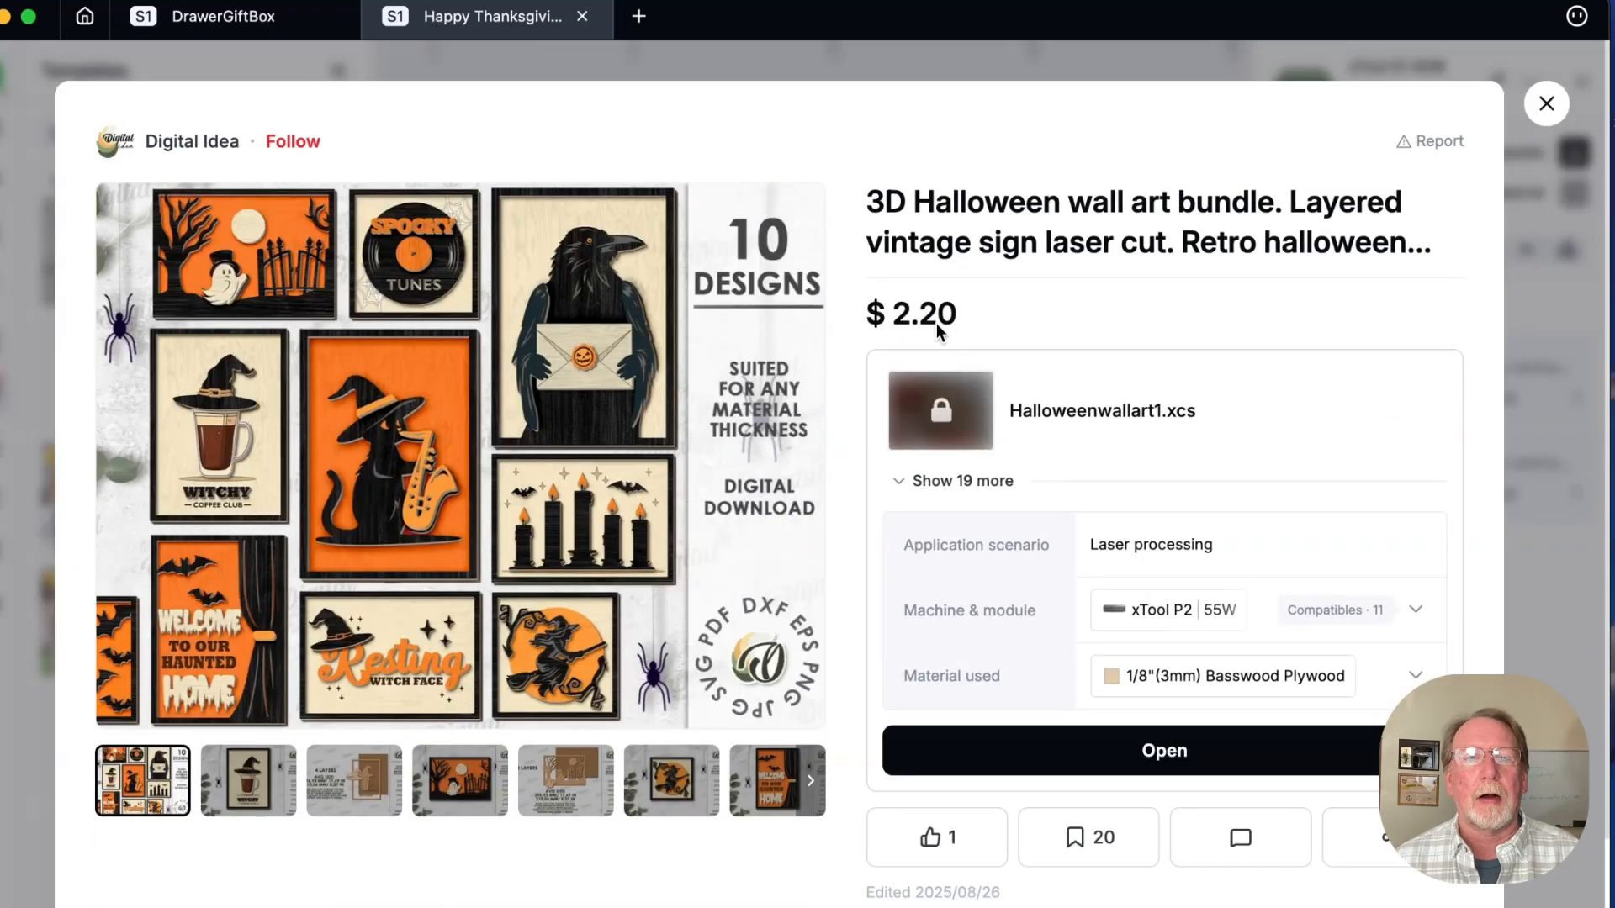
pyautogui.click(1544, 104)
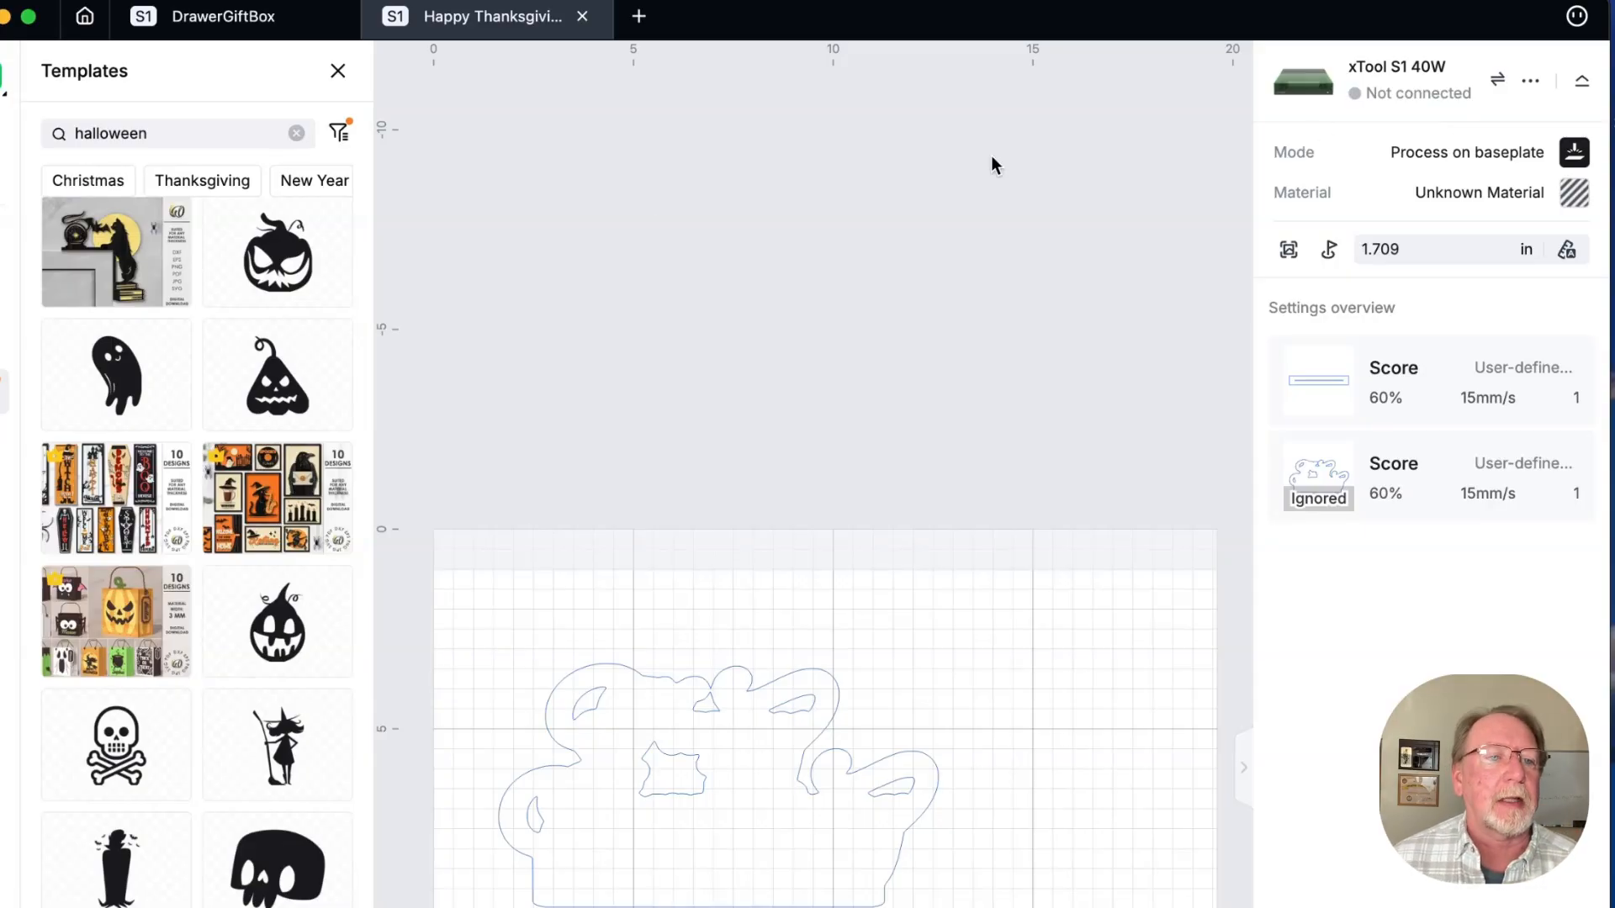
# Place the "Life is good" fancy font element on the canvas beside the outline and delete it.
pyautogui.click(28, 443)
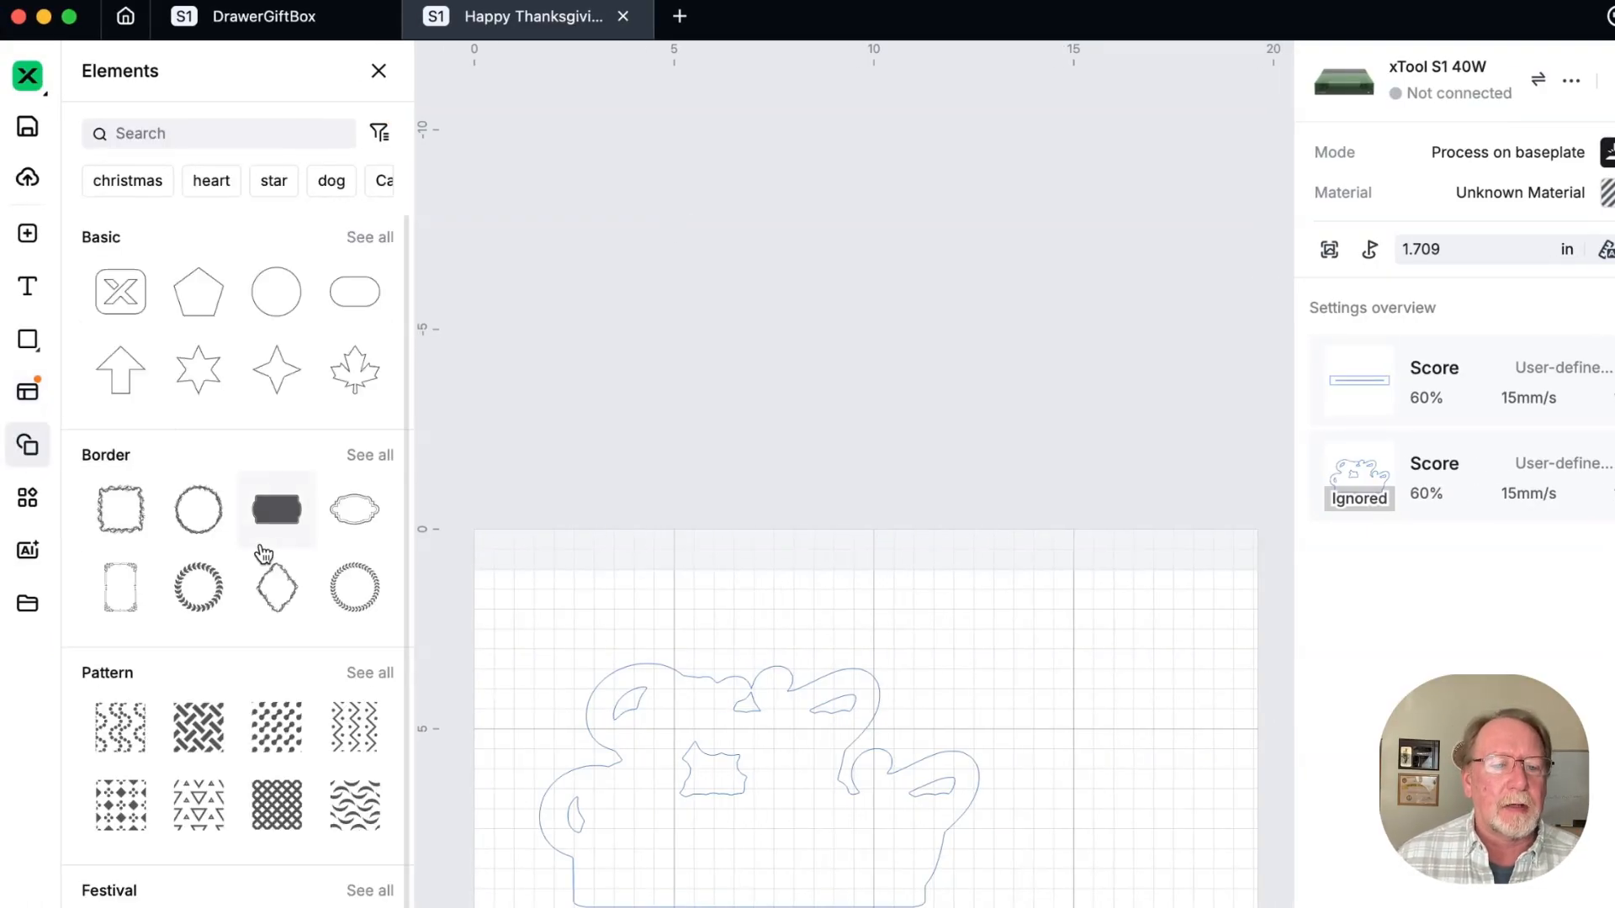
pyautogui.scroll(-5, 263, 552)
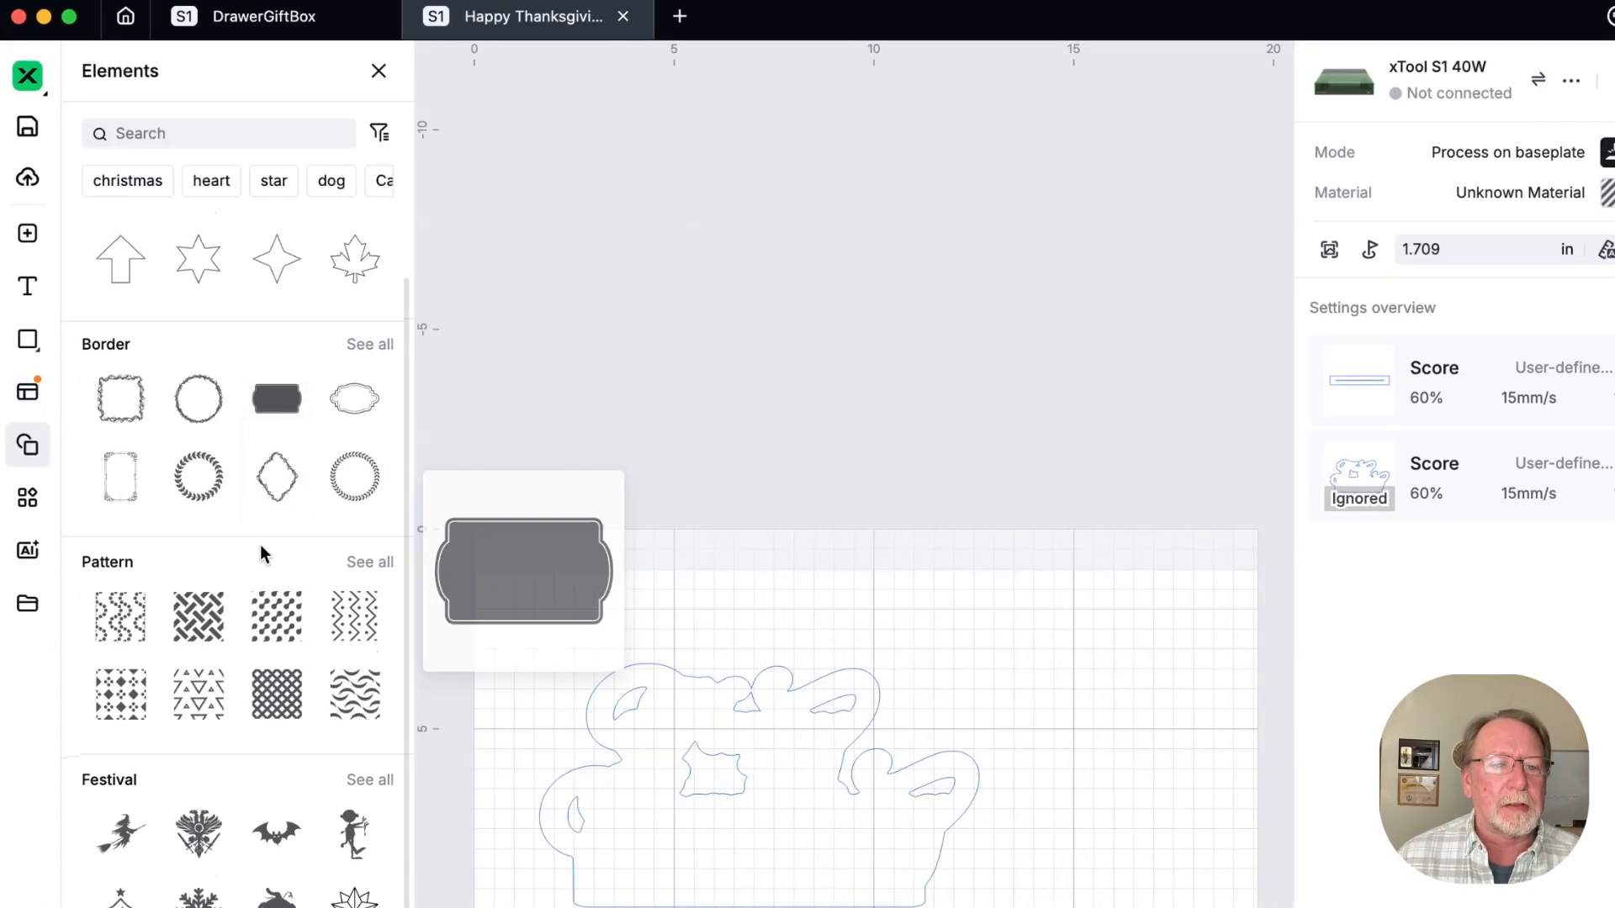
pyautogui.scroll(-10, 260, 553)
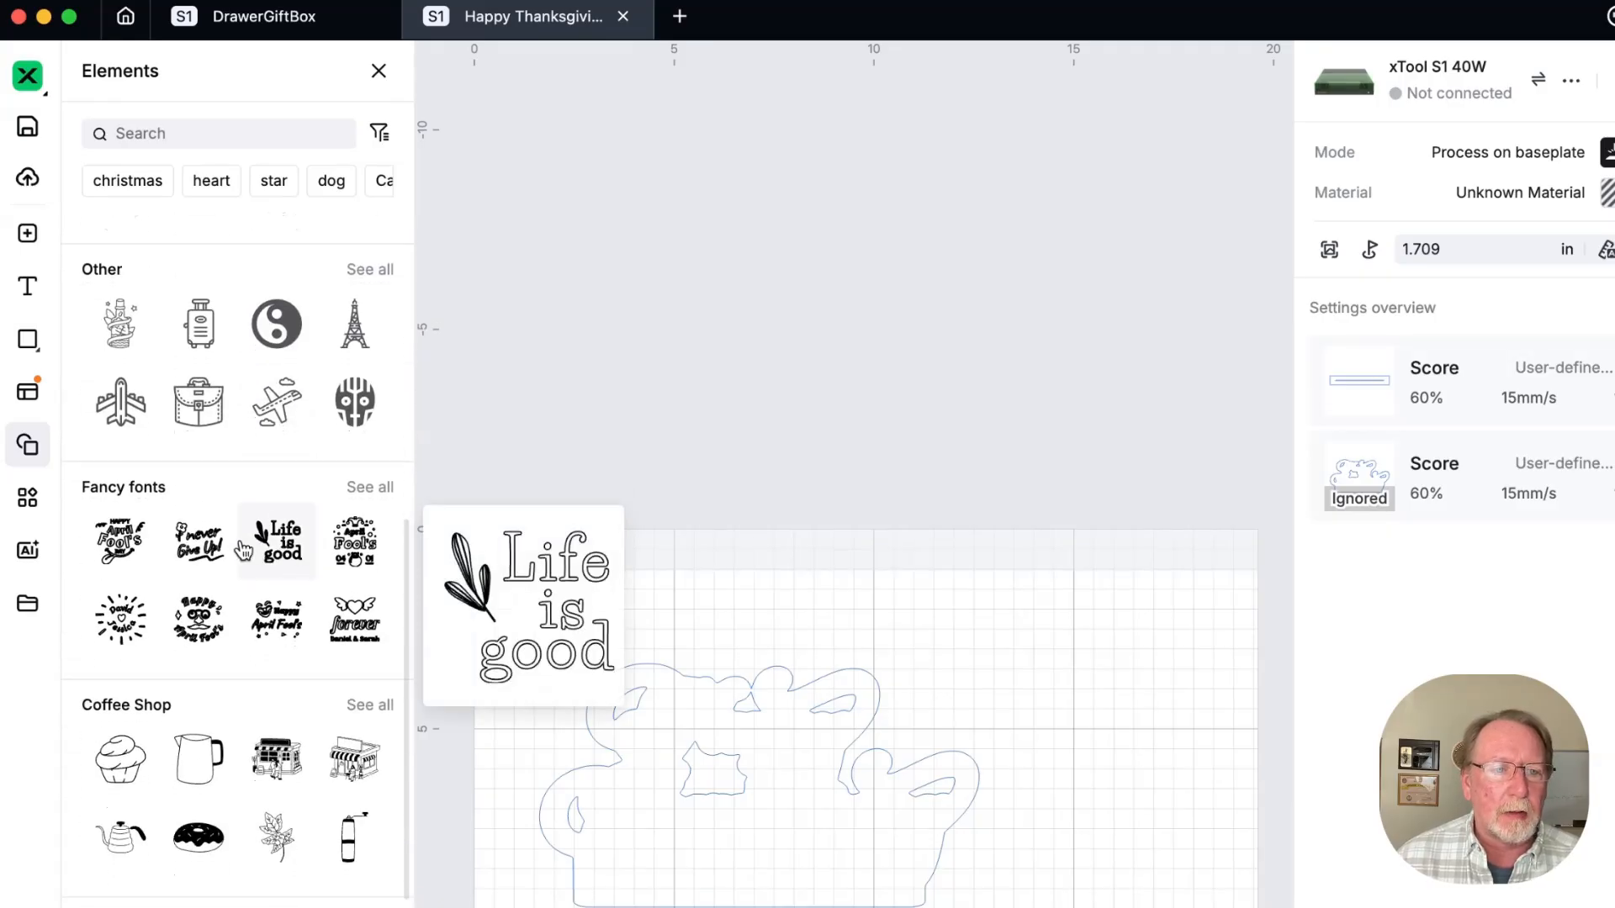
pyautogui.moveTo(243, 551); pyautogui.dragTo(1038, 711)
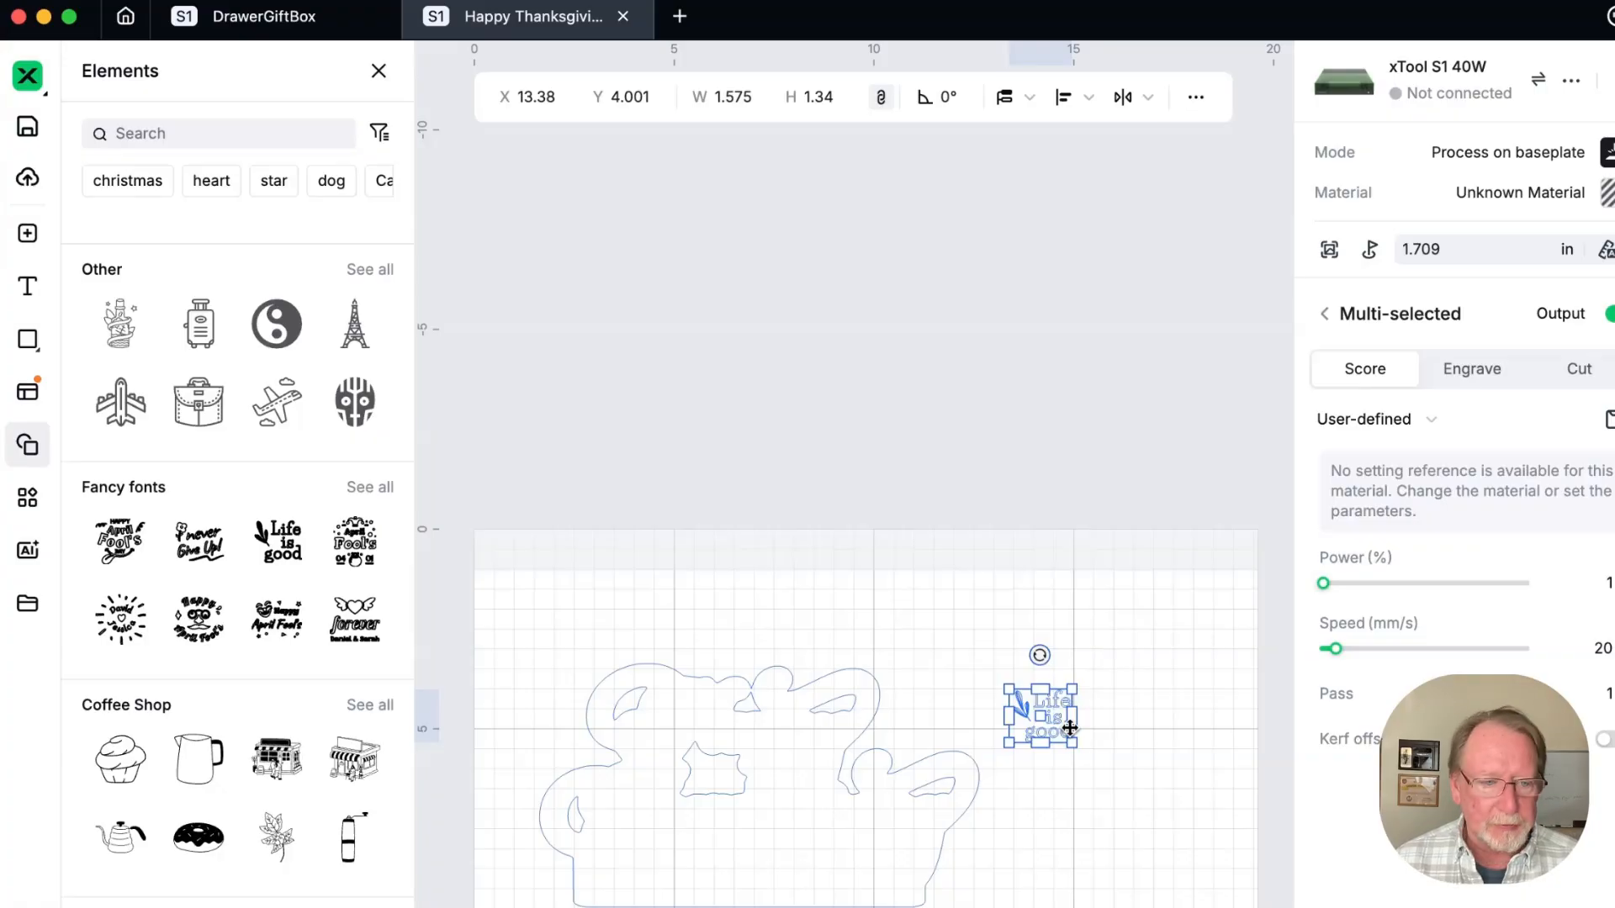
pyautogui.press('Delete')
# Browse further element categories, try a deer element on the canvas beside the outline and delete it.
pyautogui.scroll(-7, 237, 555)
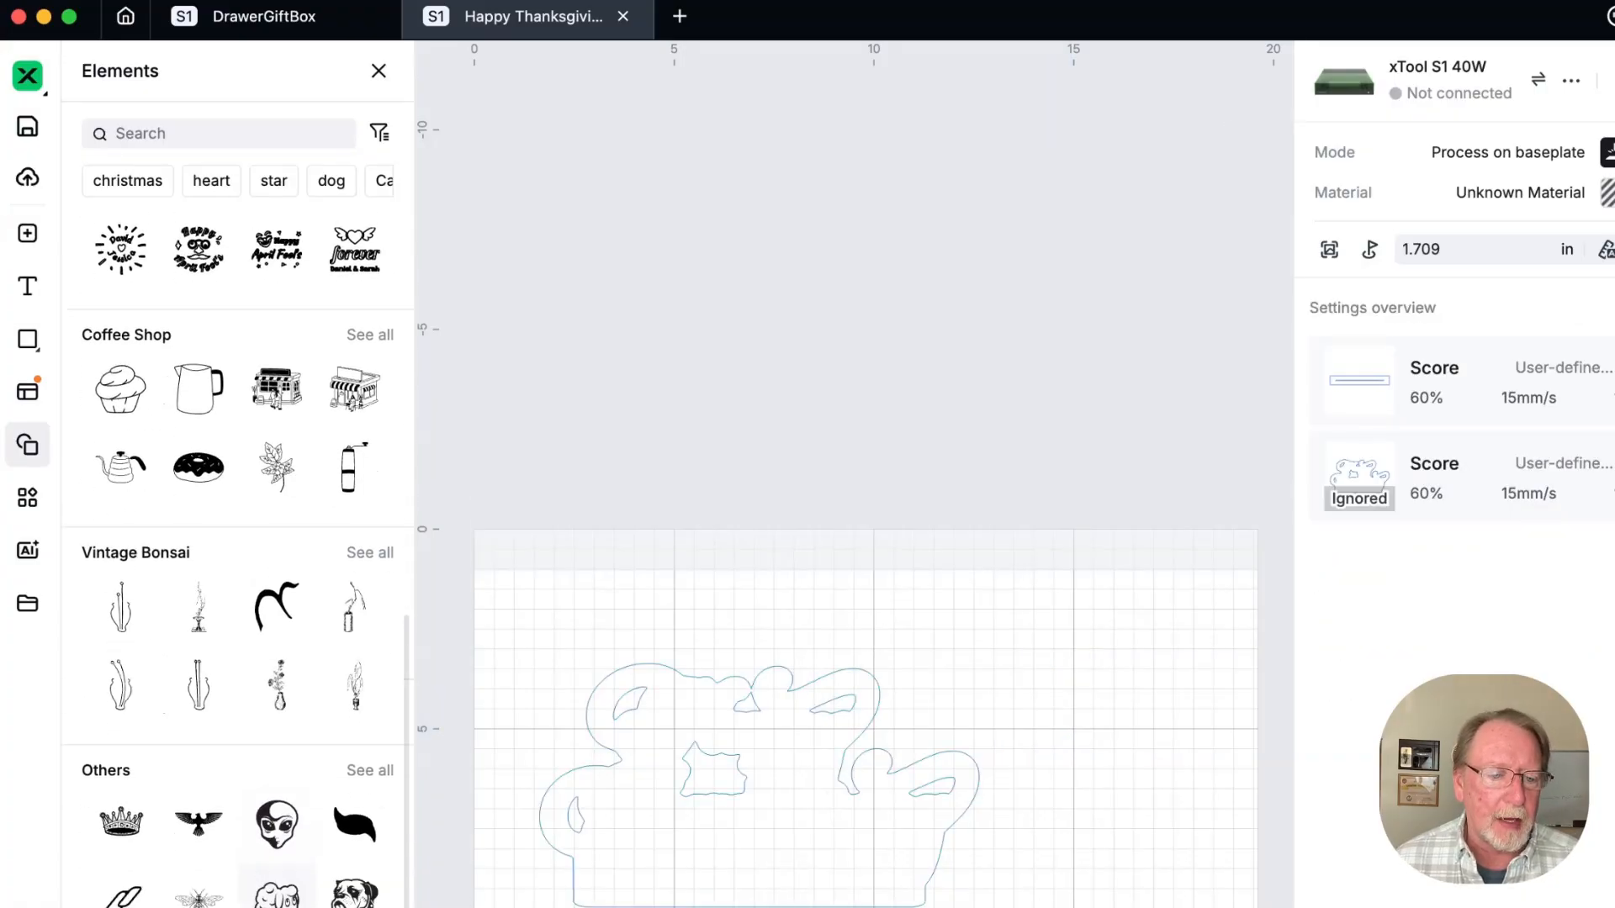
pyautogui.scroll(-10, 237, 555)
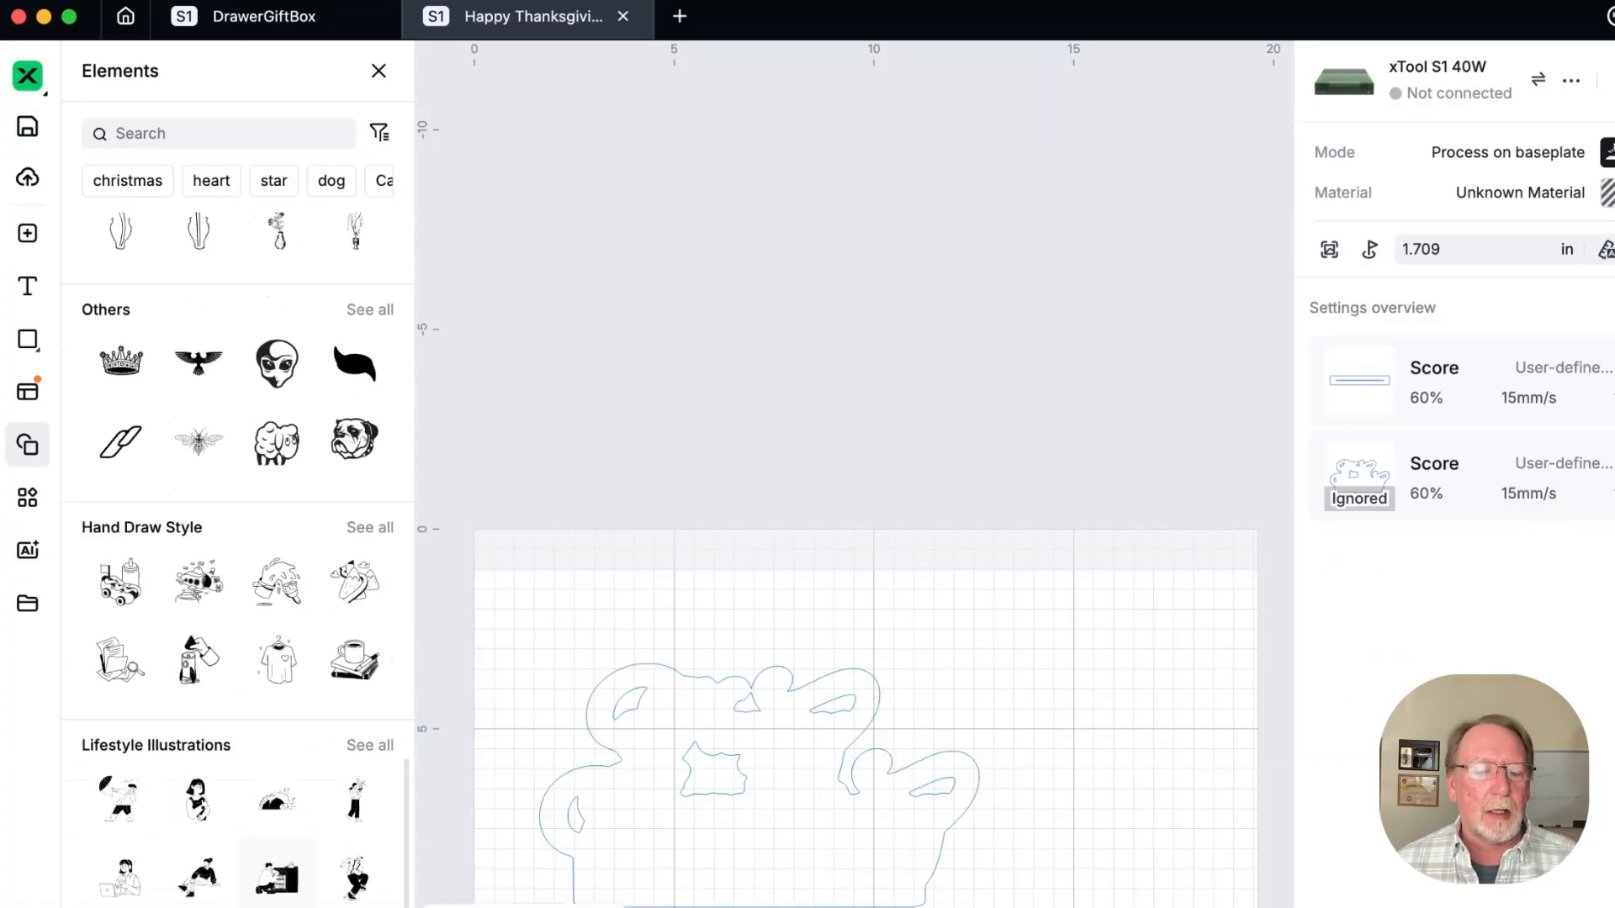
pyautogui.scroll(-10, 237, 555)
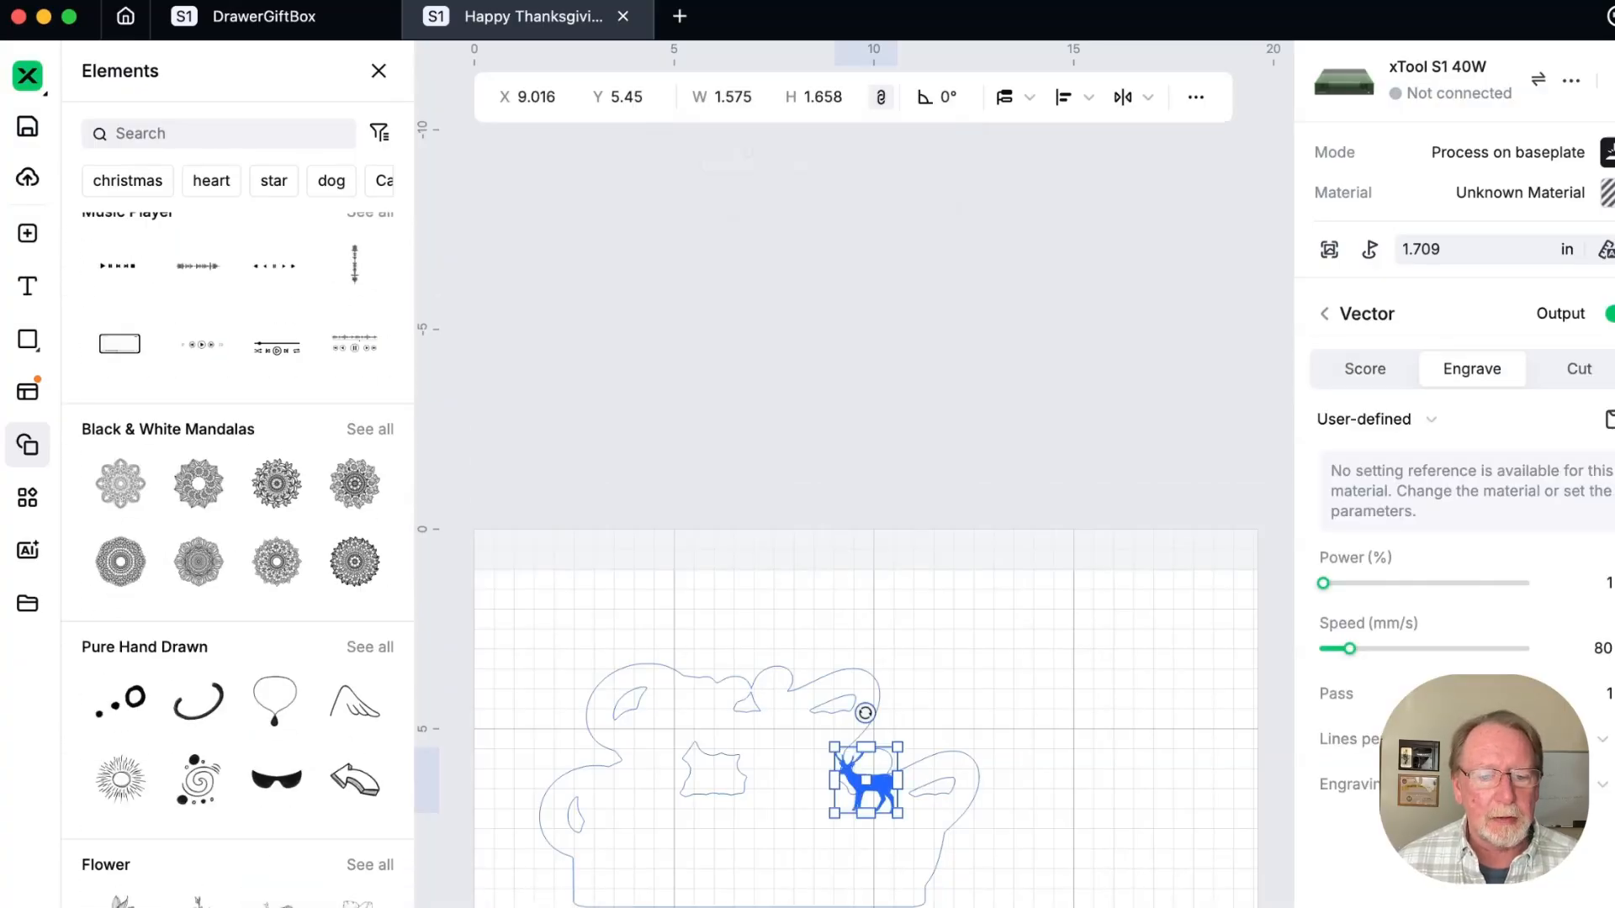
pyautogui.moveTo(871, 787); pyautogui.dragTo(1072, 705)
pyautogui.press('Delete')
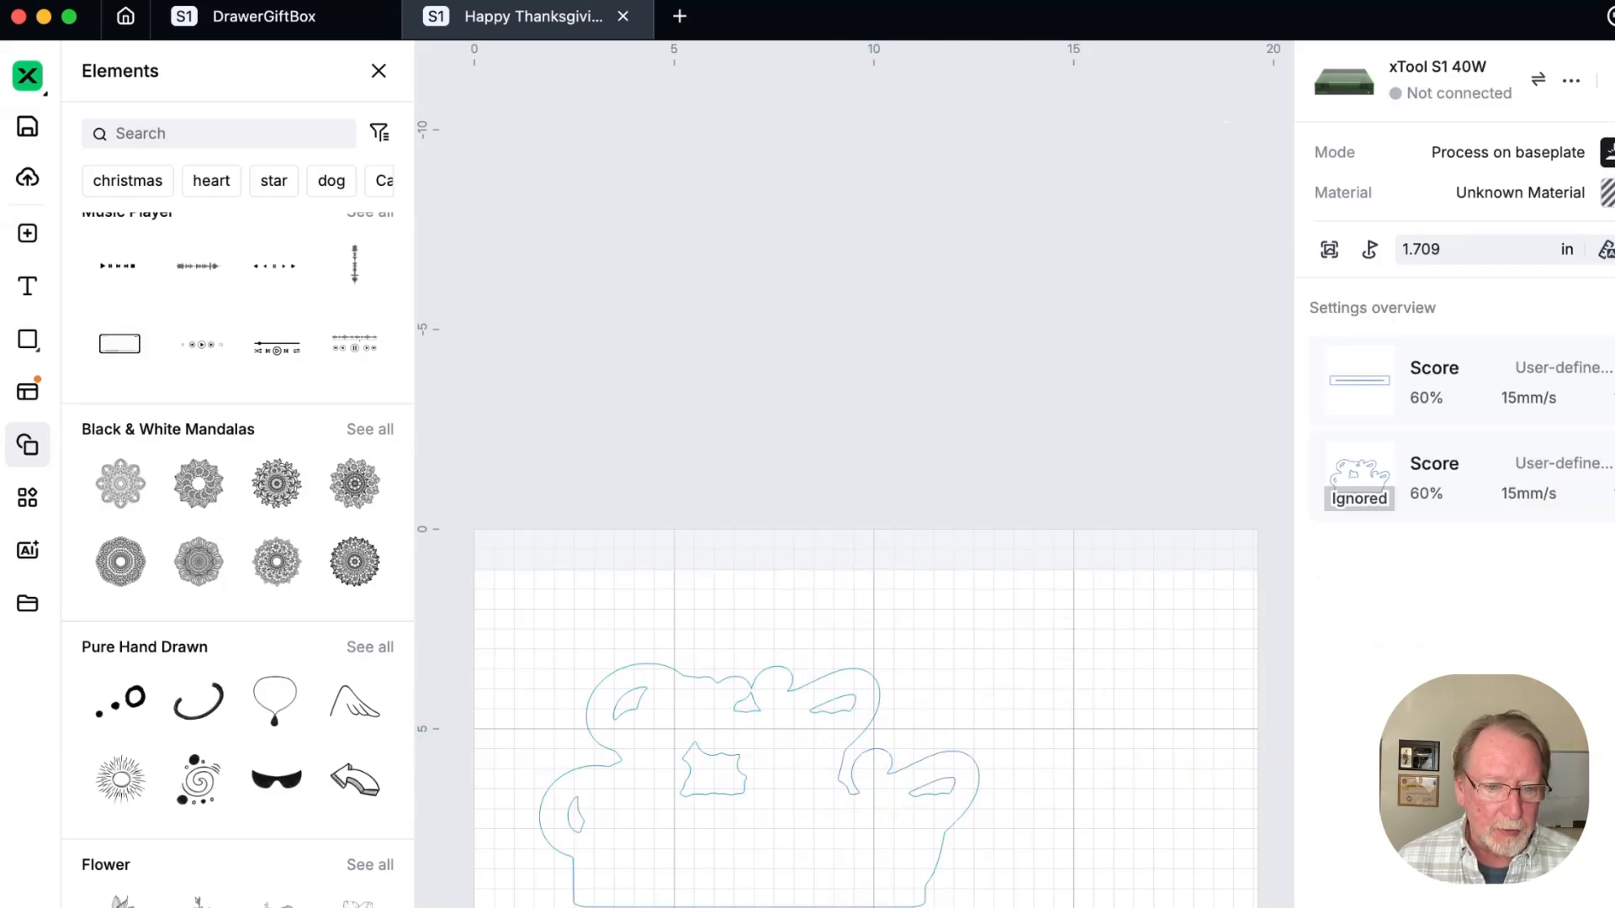
# Look through the complete Animal category of the elements library and close the library.
pyautogui.click(370, 429)
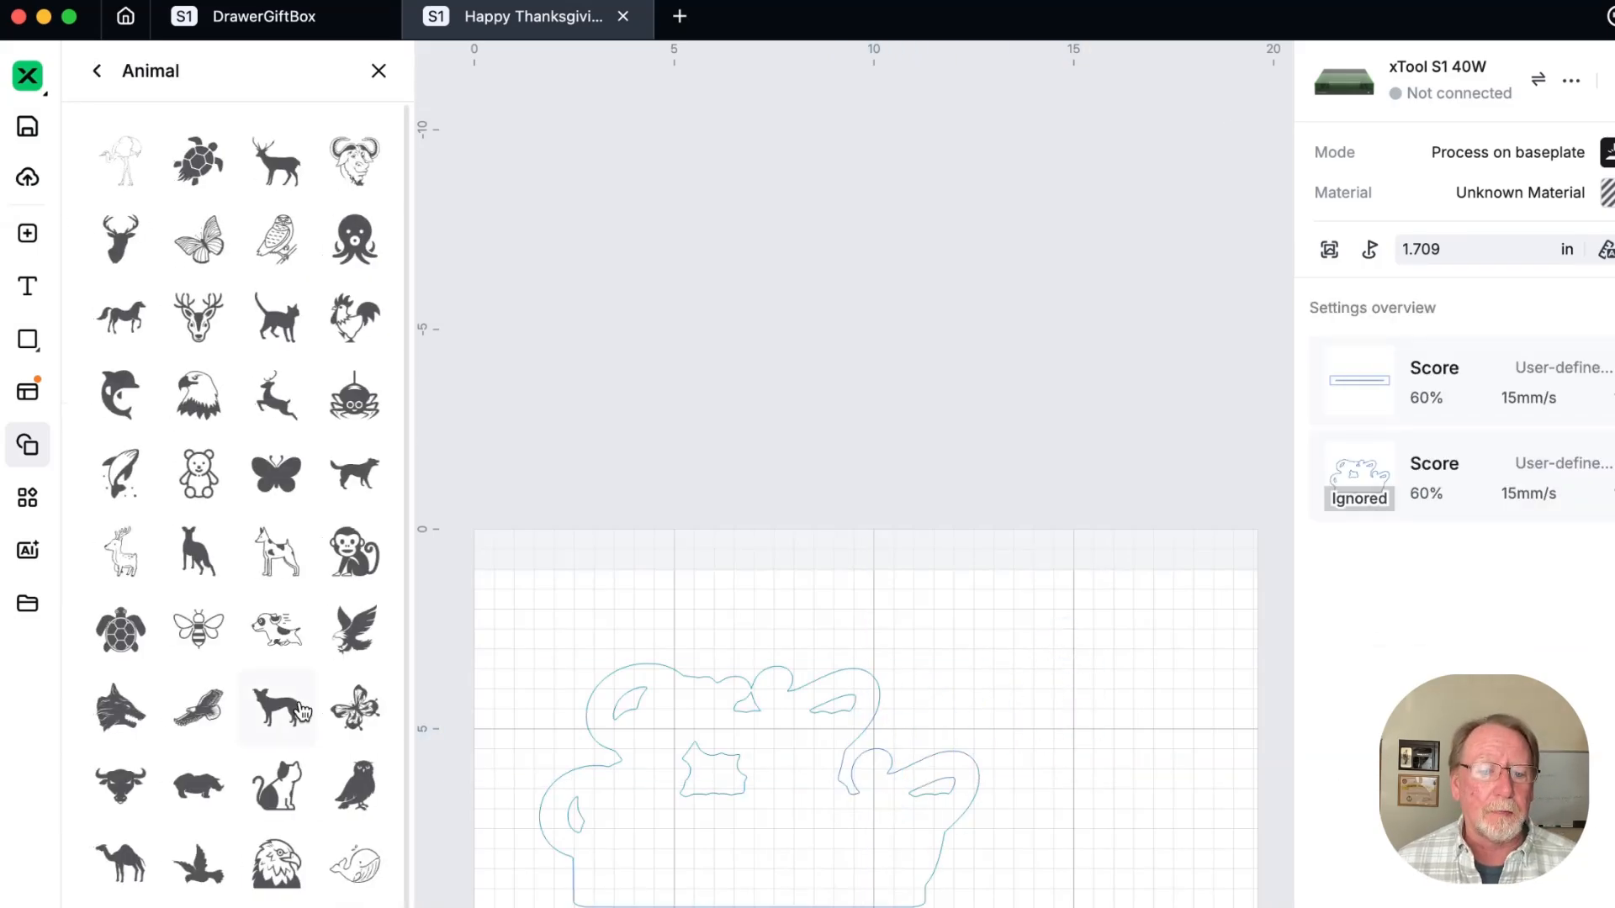
pyautogui.scroll(-8, 277, 757)
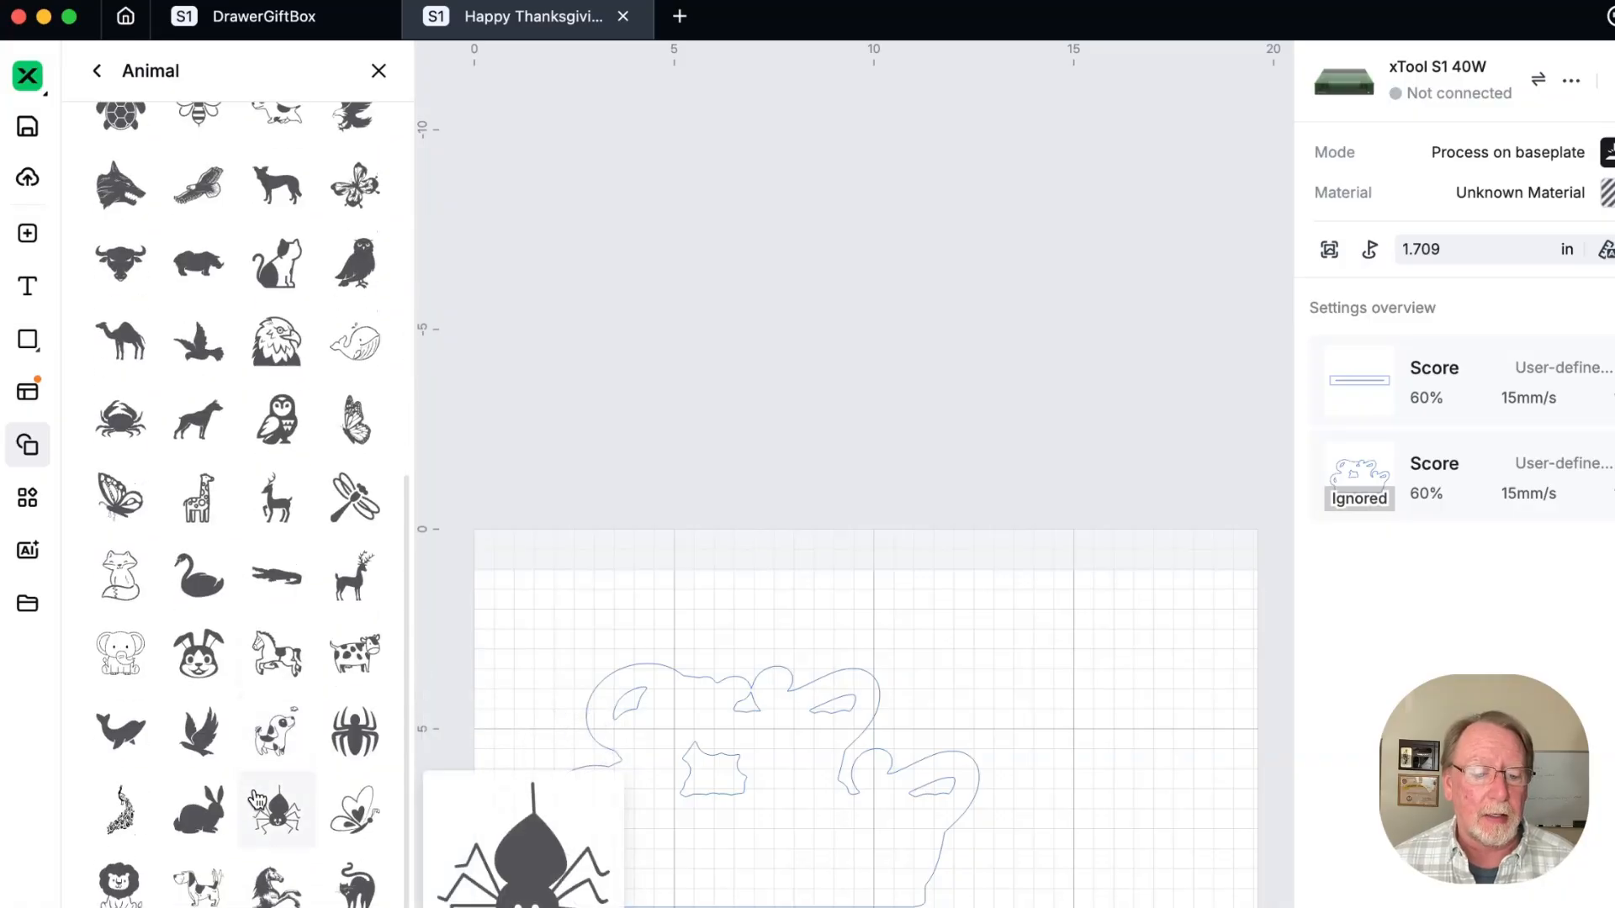
pyautogui.scroll(8, 257, 800)
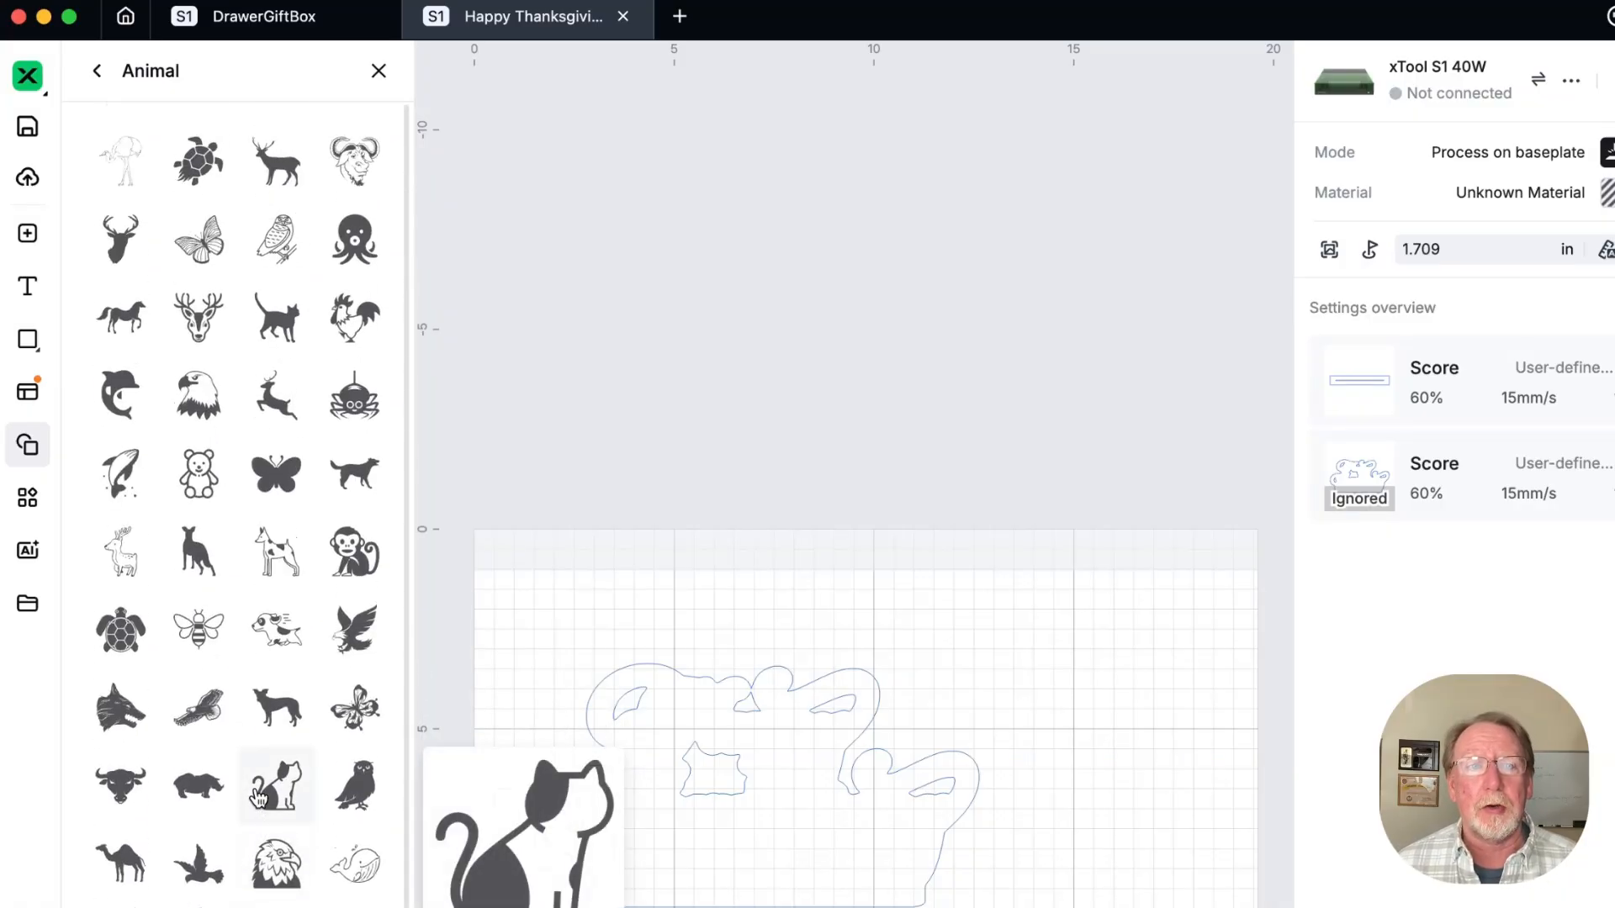
pyautogui.click(377, 74)
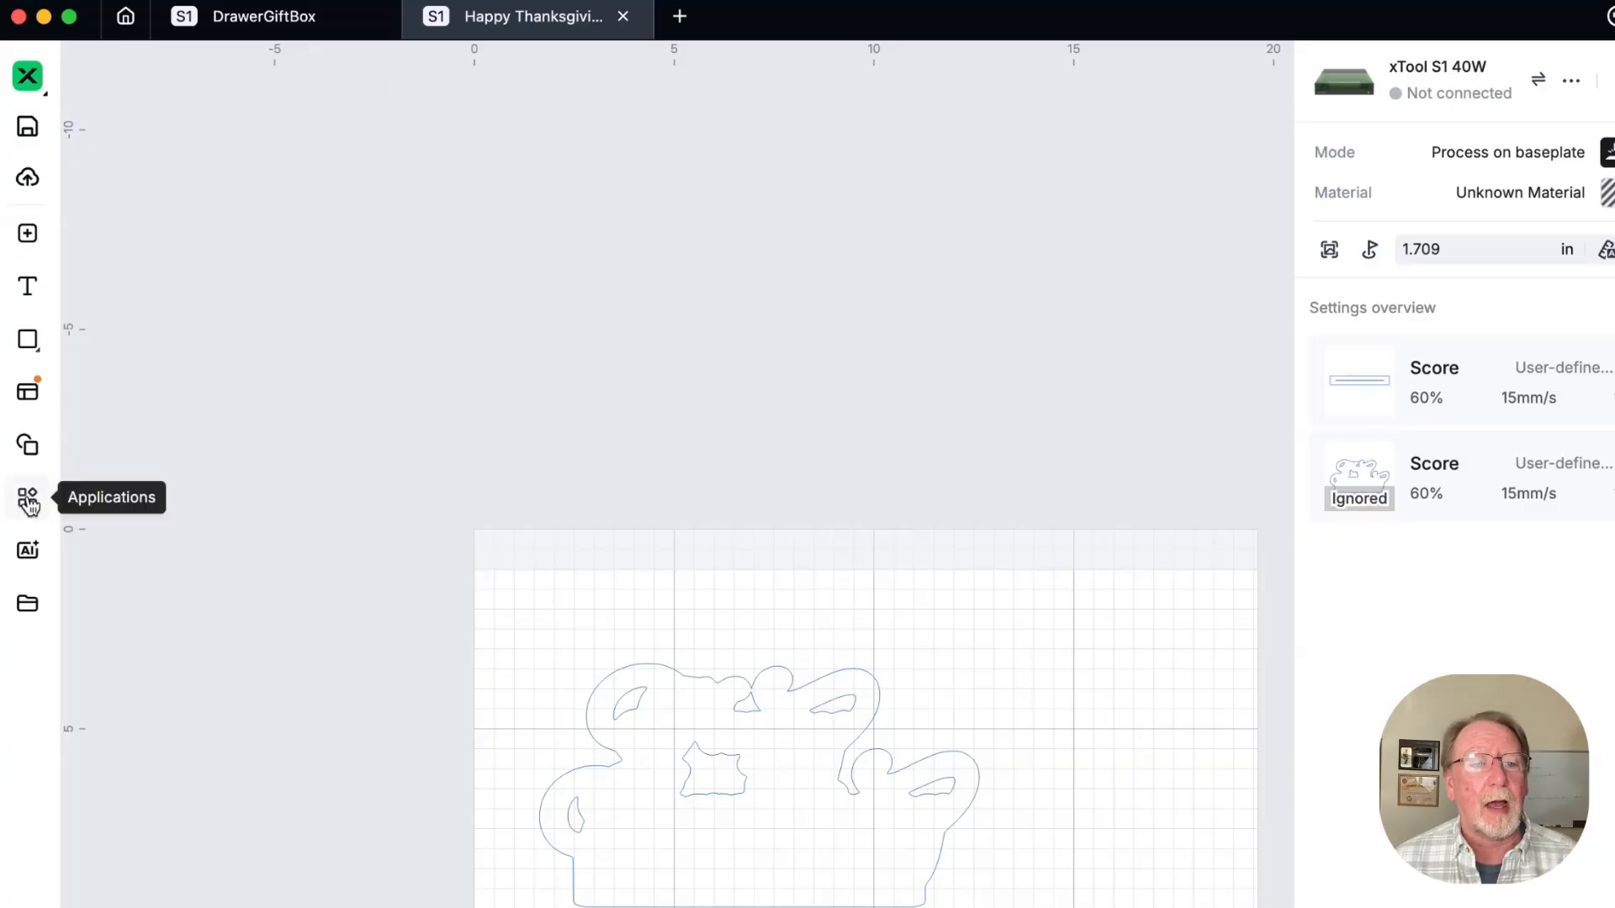
# Generate a QR code with the content laserfilevault.com through the Code generation application.
pyautogui.click(27, 501)
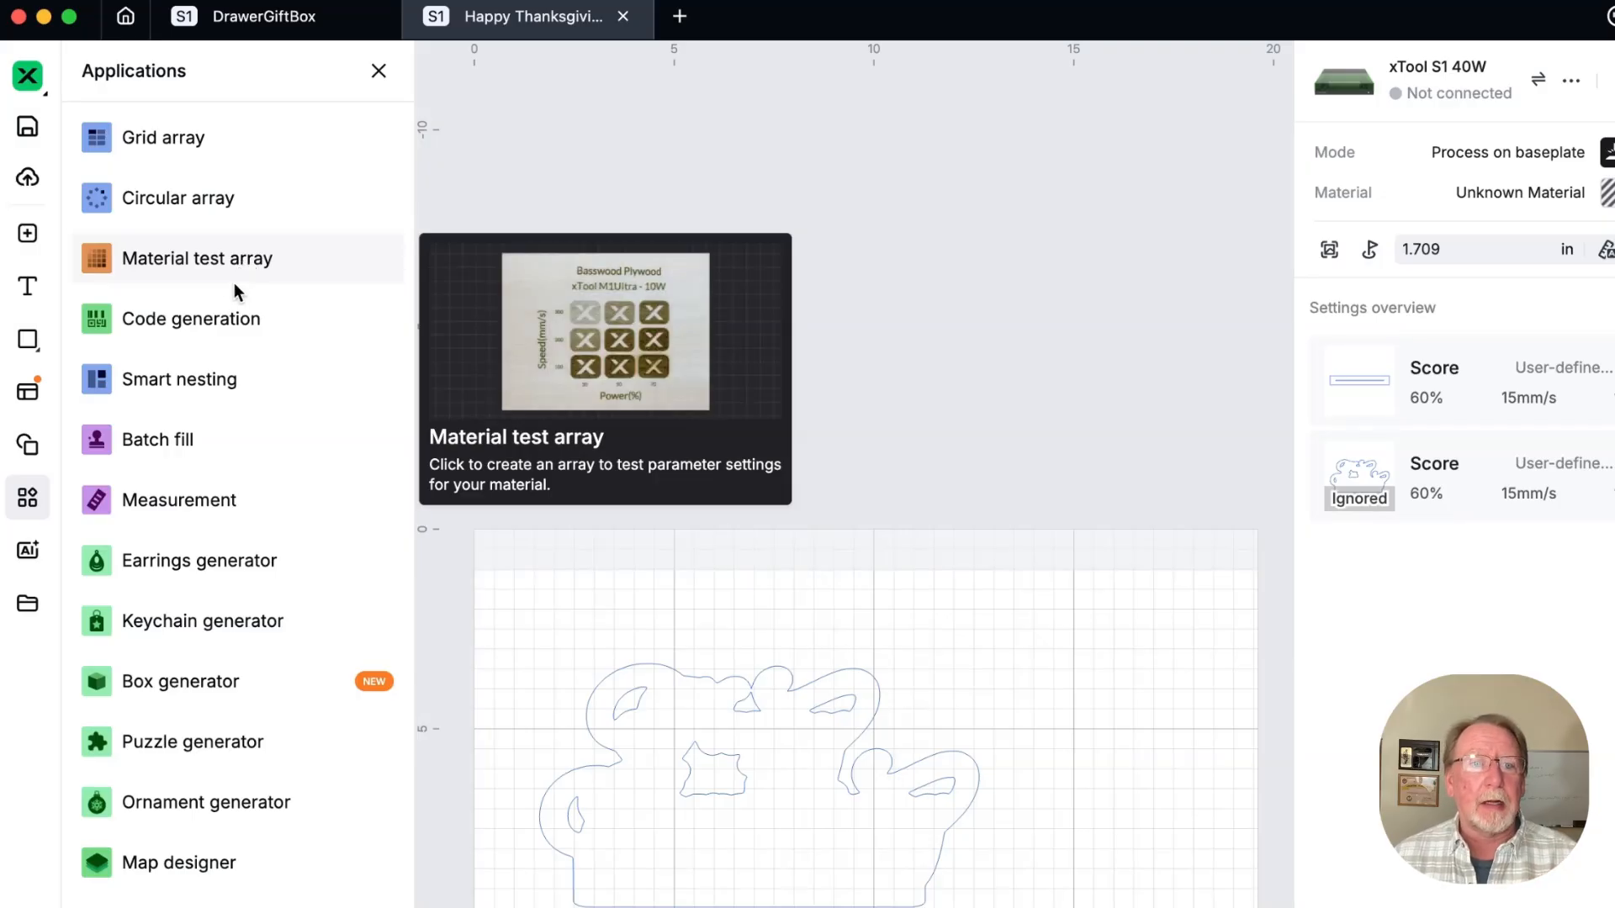
pyautogui.moveTo(225, 327)
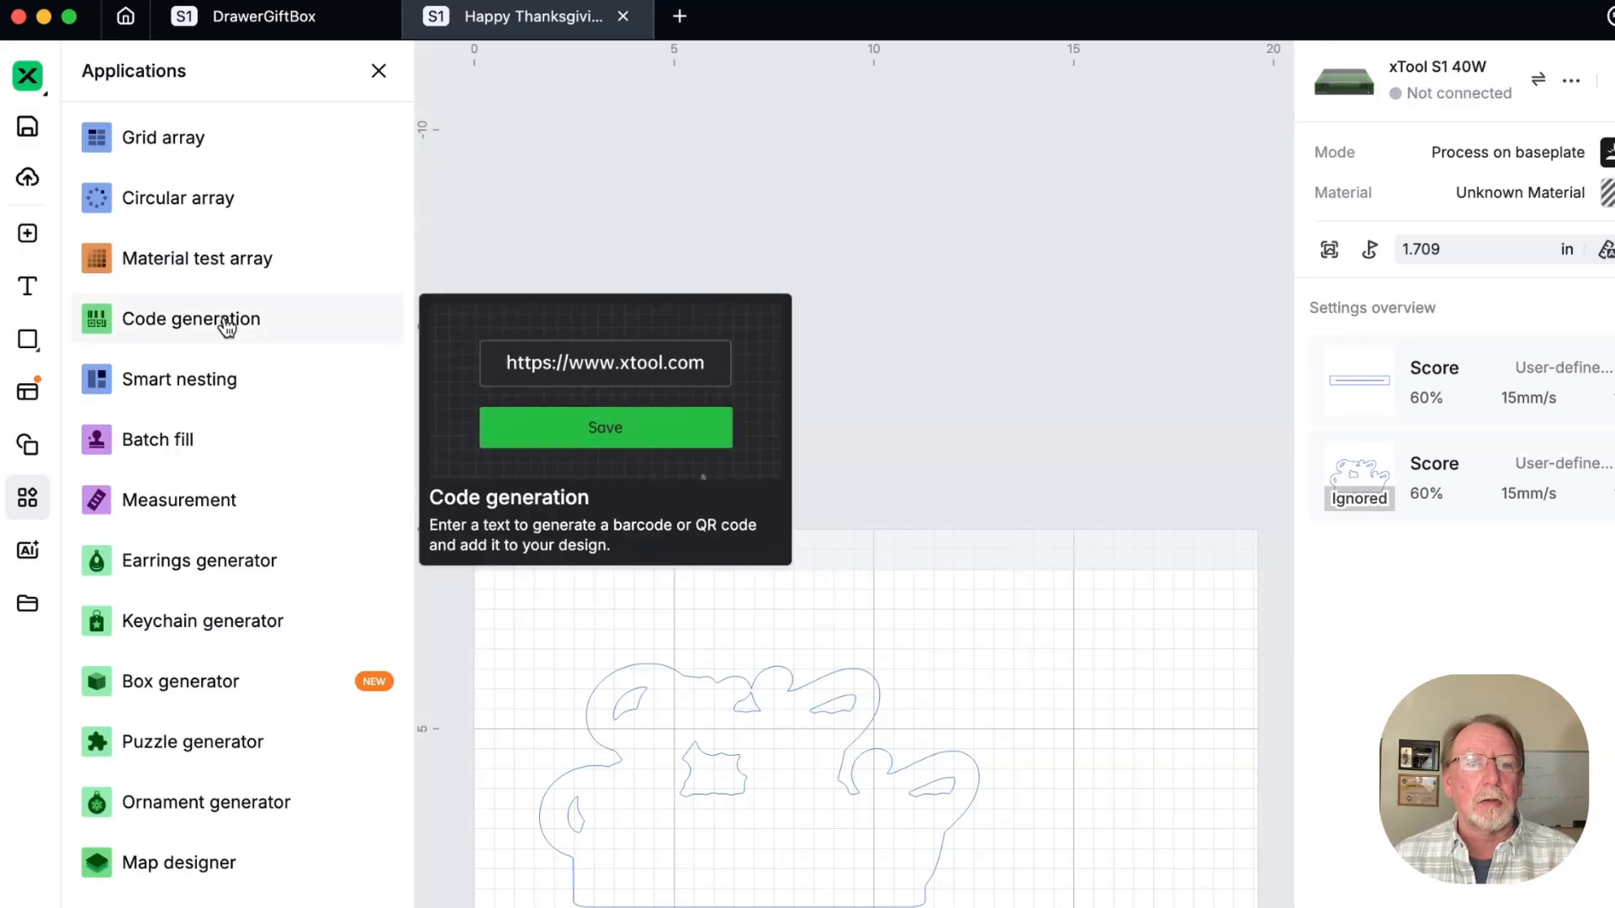
pyautogui.click(225, 325)
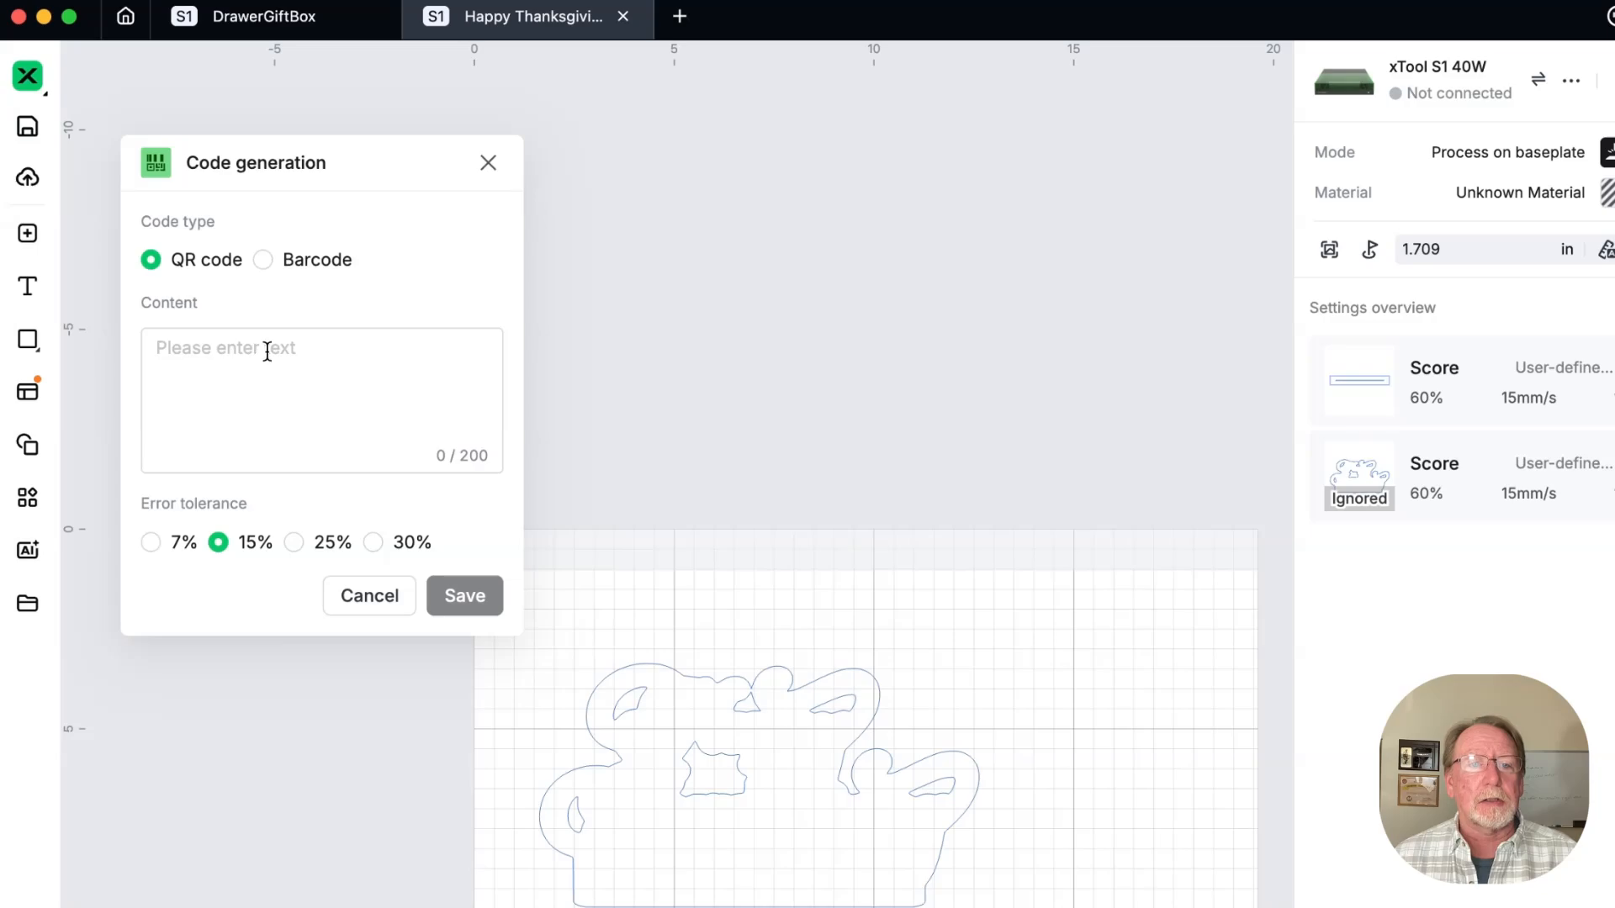
pyautogui.click(298, 357)
pyautogui.write('lase')
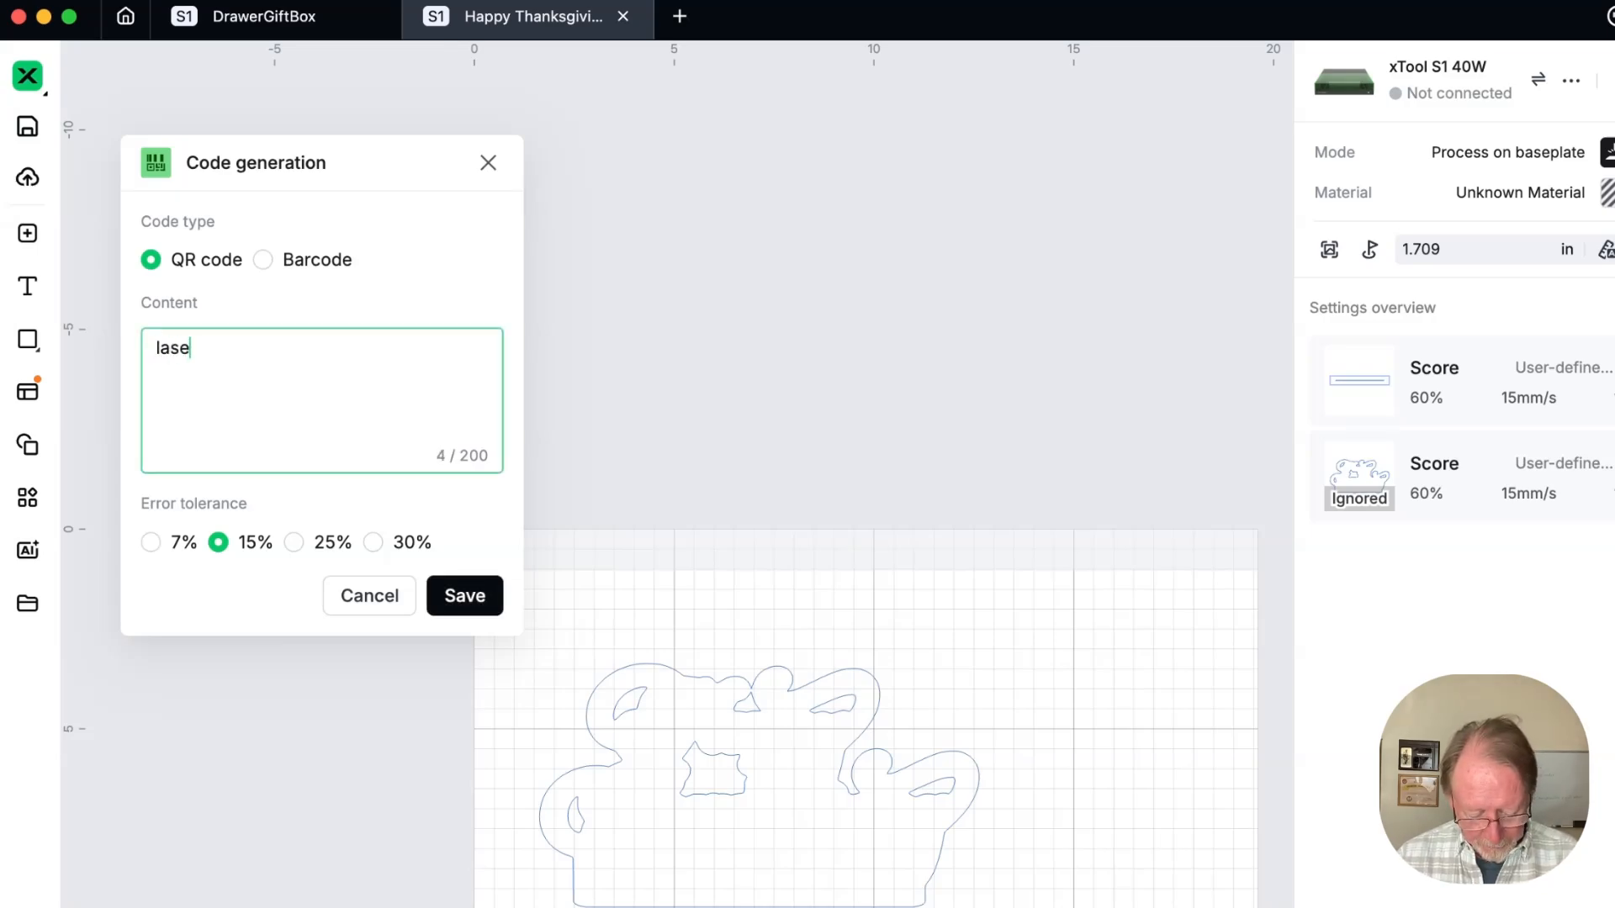
pyautogui.write('rfilevault.com')
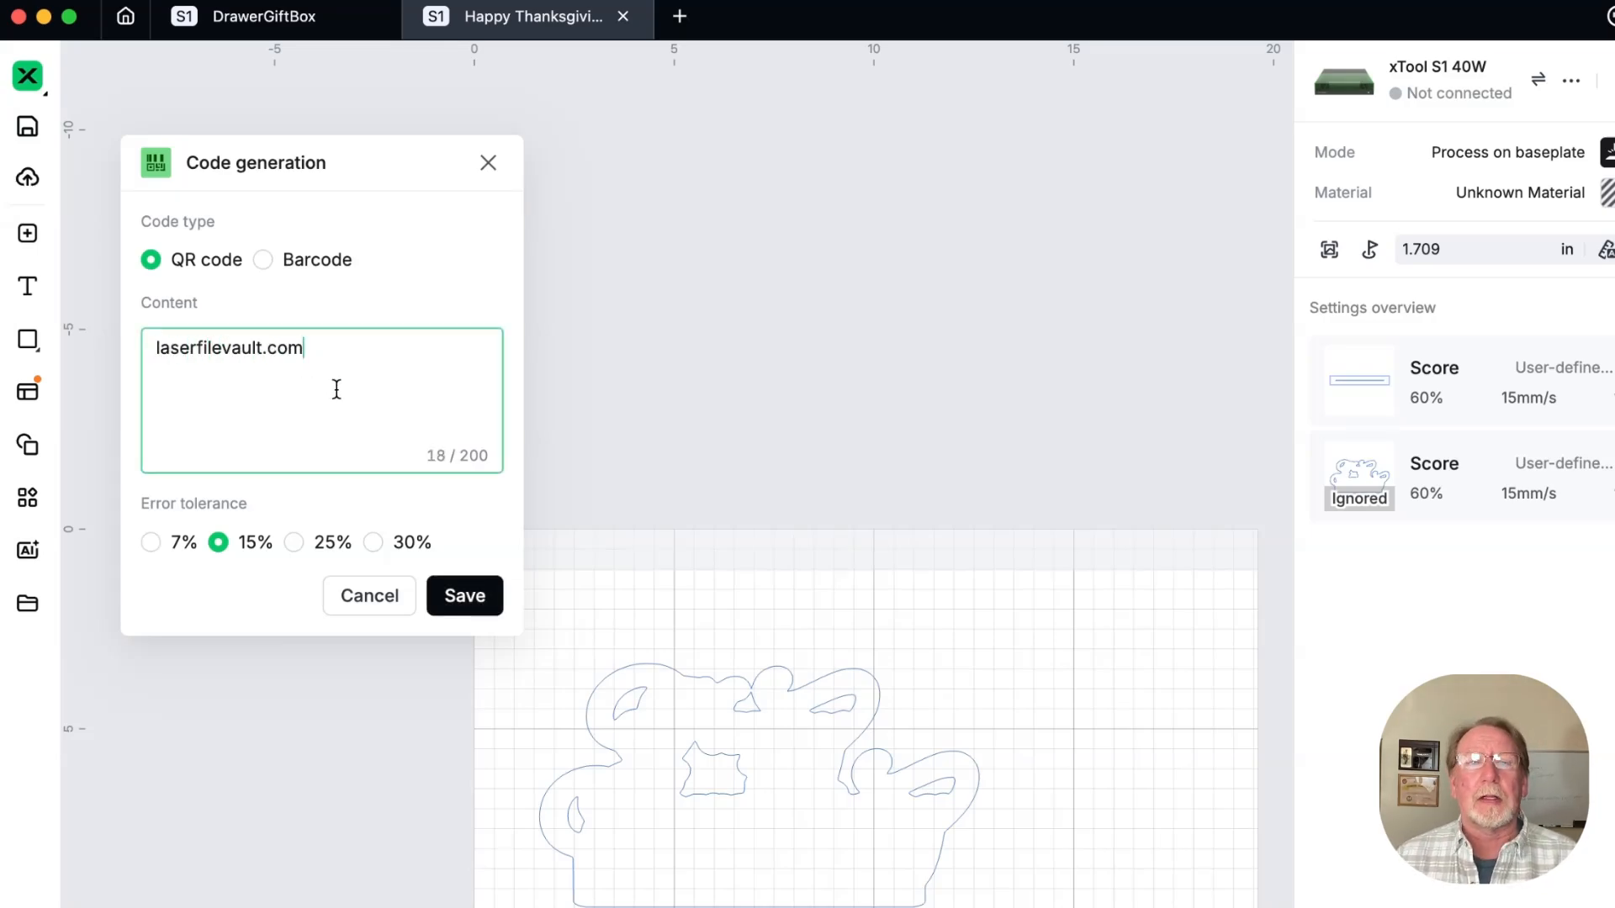
pyautogui.click(477, 605)
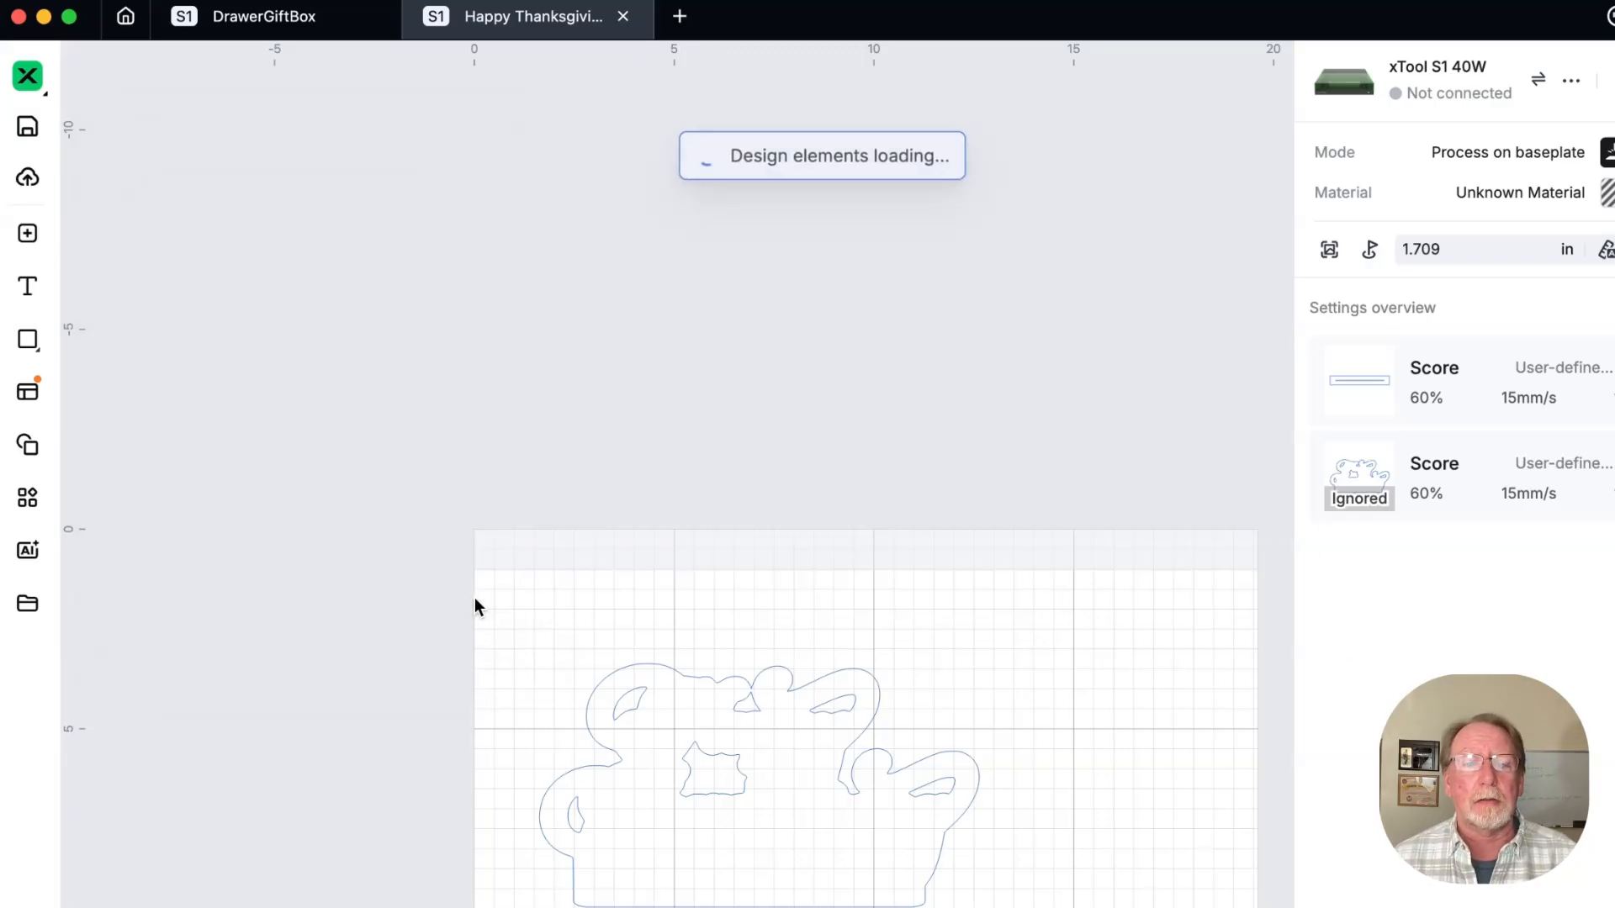
# Move the QR code to the empty area beside the outline and delete it from the canvas.
pyautogui.moveTo(688, 788); pyautogui.dragTo(1016, 655)
pyautogui.click(1003, 486)
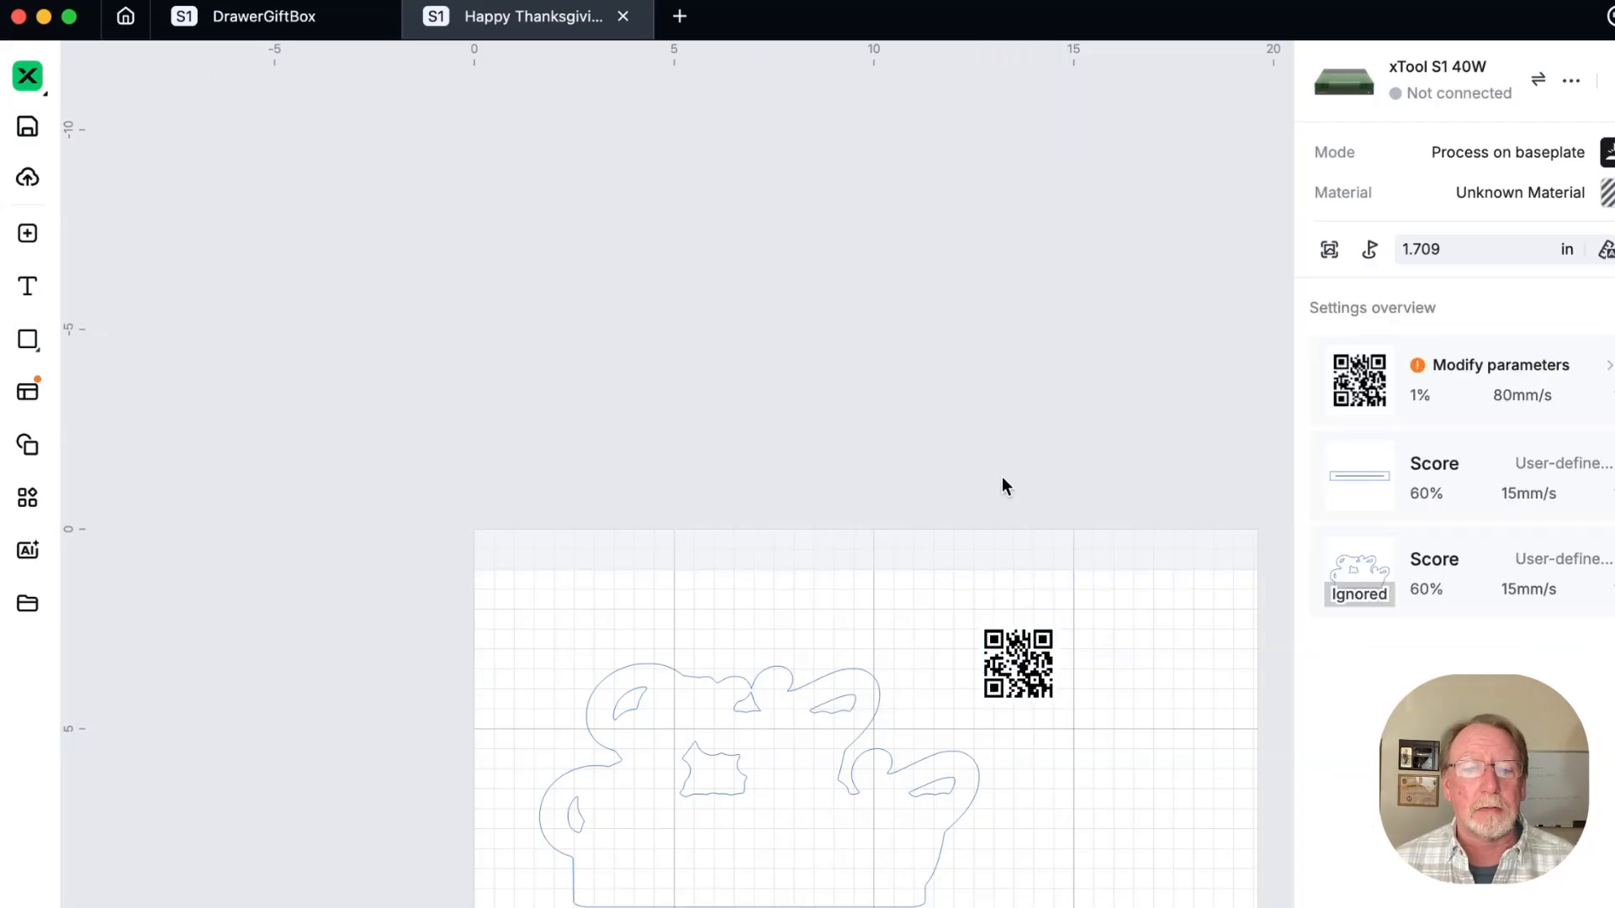
pyautogui.click(1021, 648)
pyautogui.press('Delete')
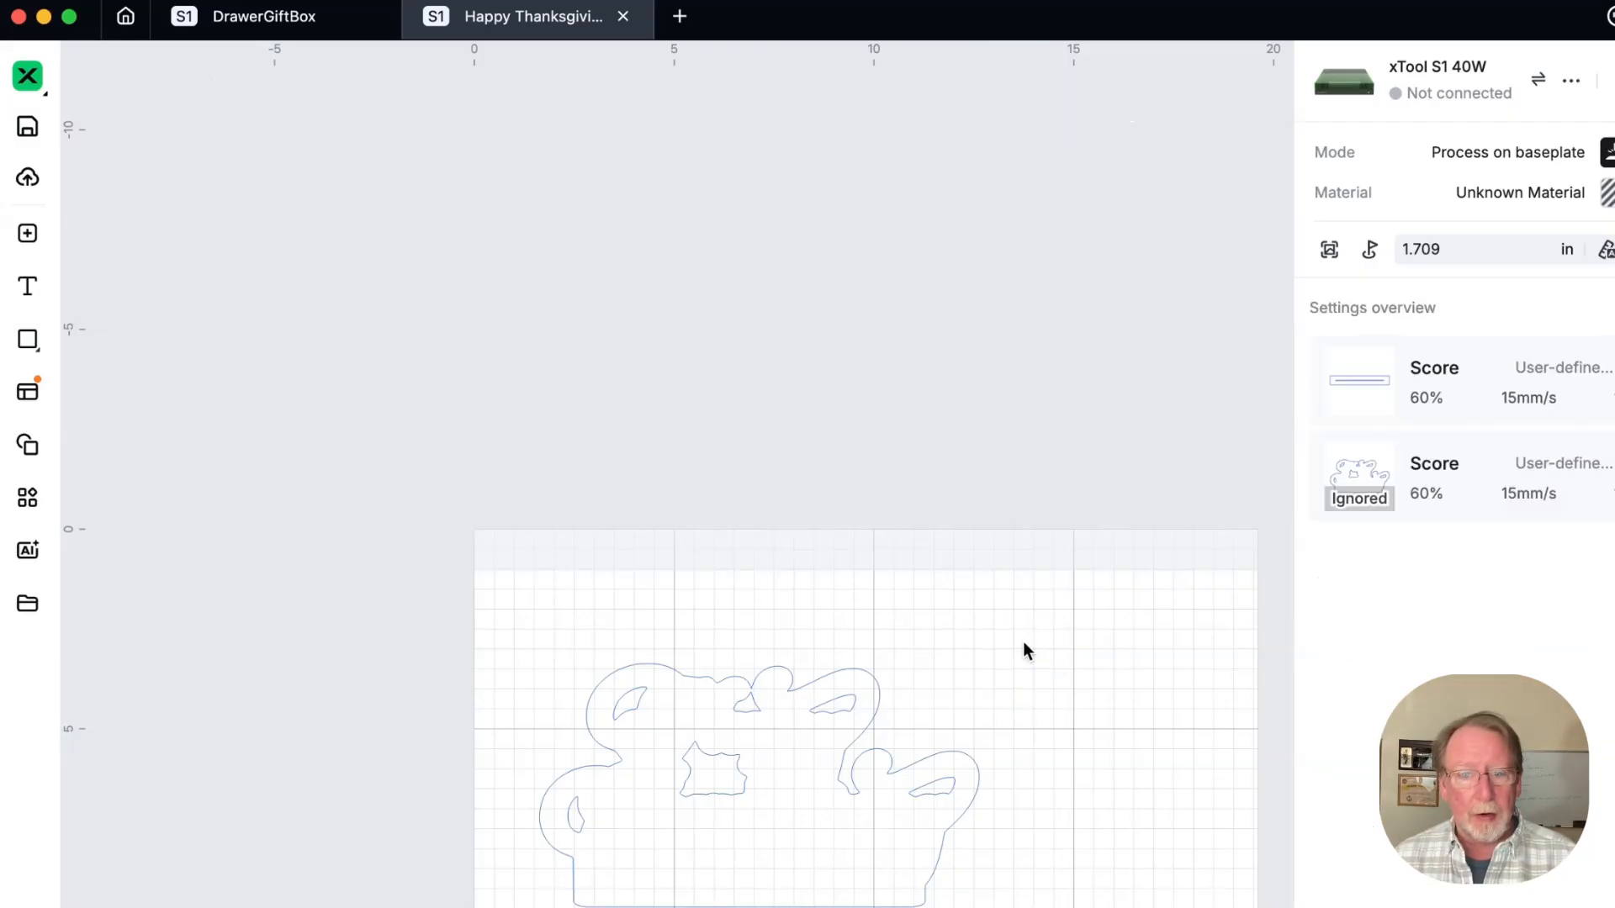
# View the descriptions of the Smart nesting and Batch fill applications and open the Measurement application.
pyautogui.click(30, 509)
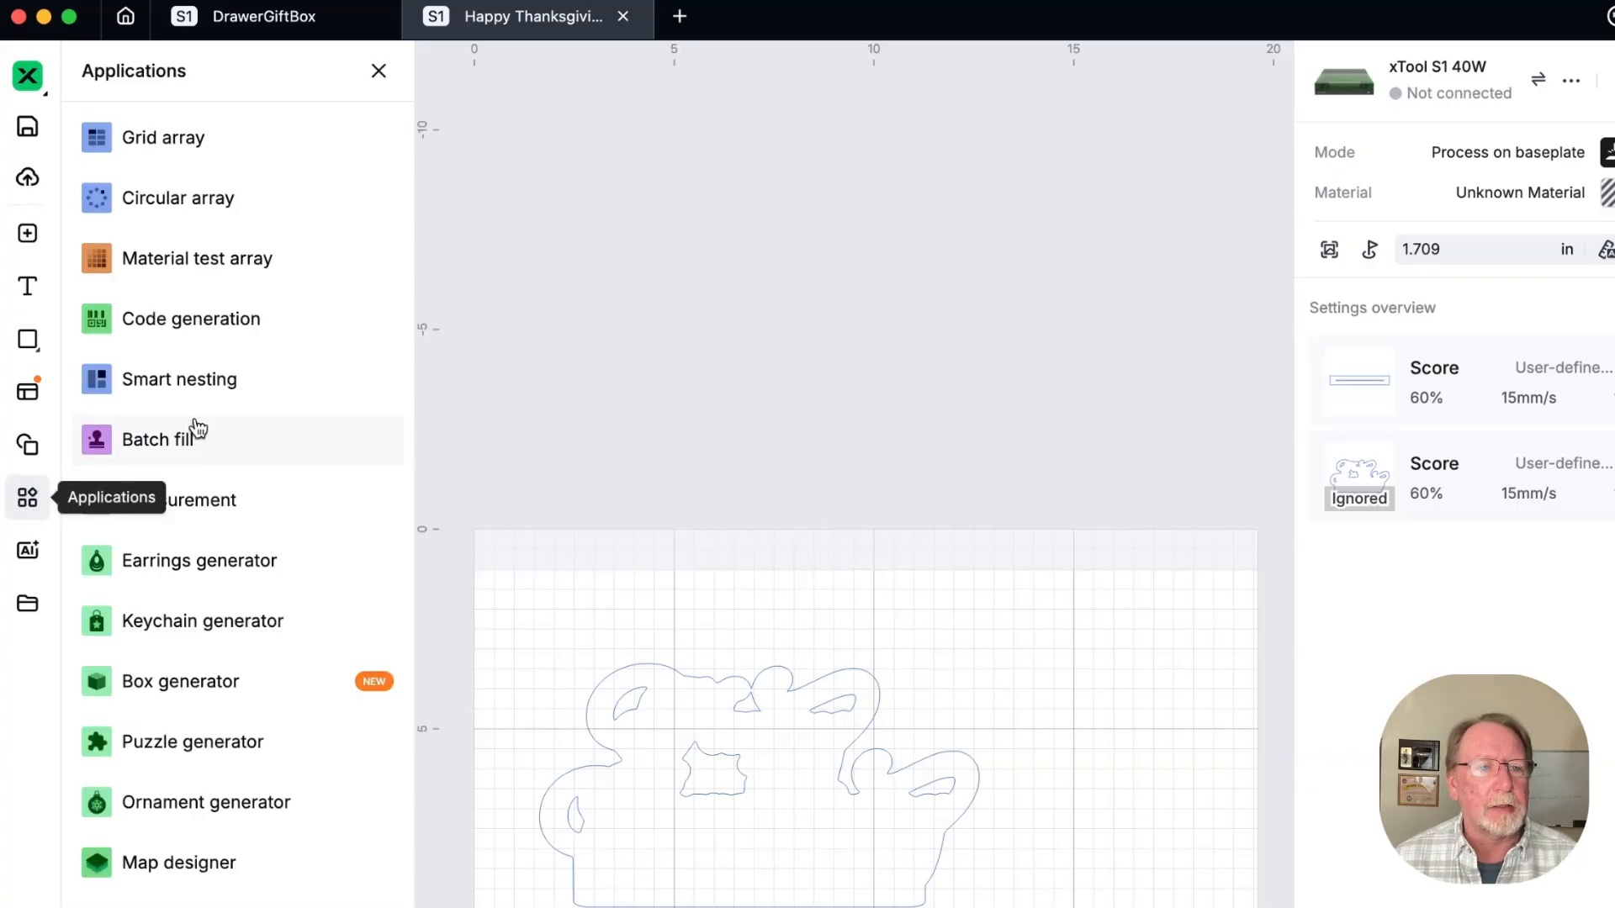
pyautogui.moveTo(270, 376)
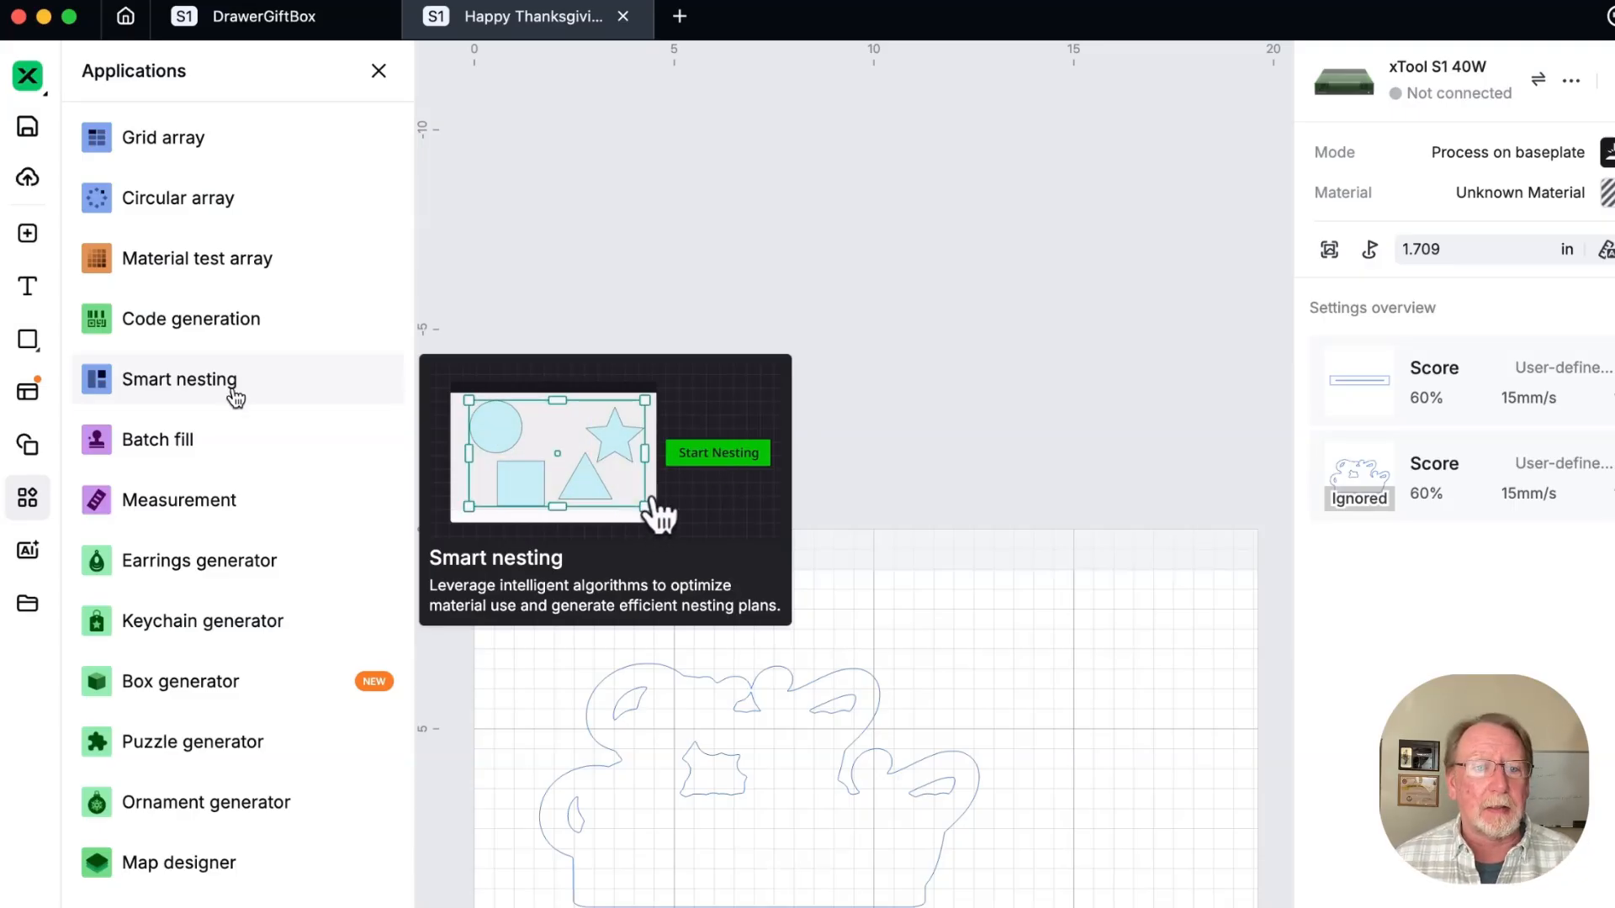
pyautogui.moveTo(195, 438)
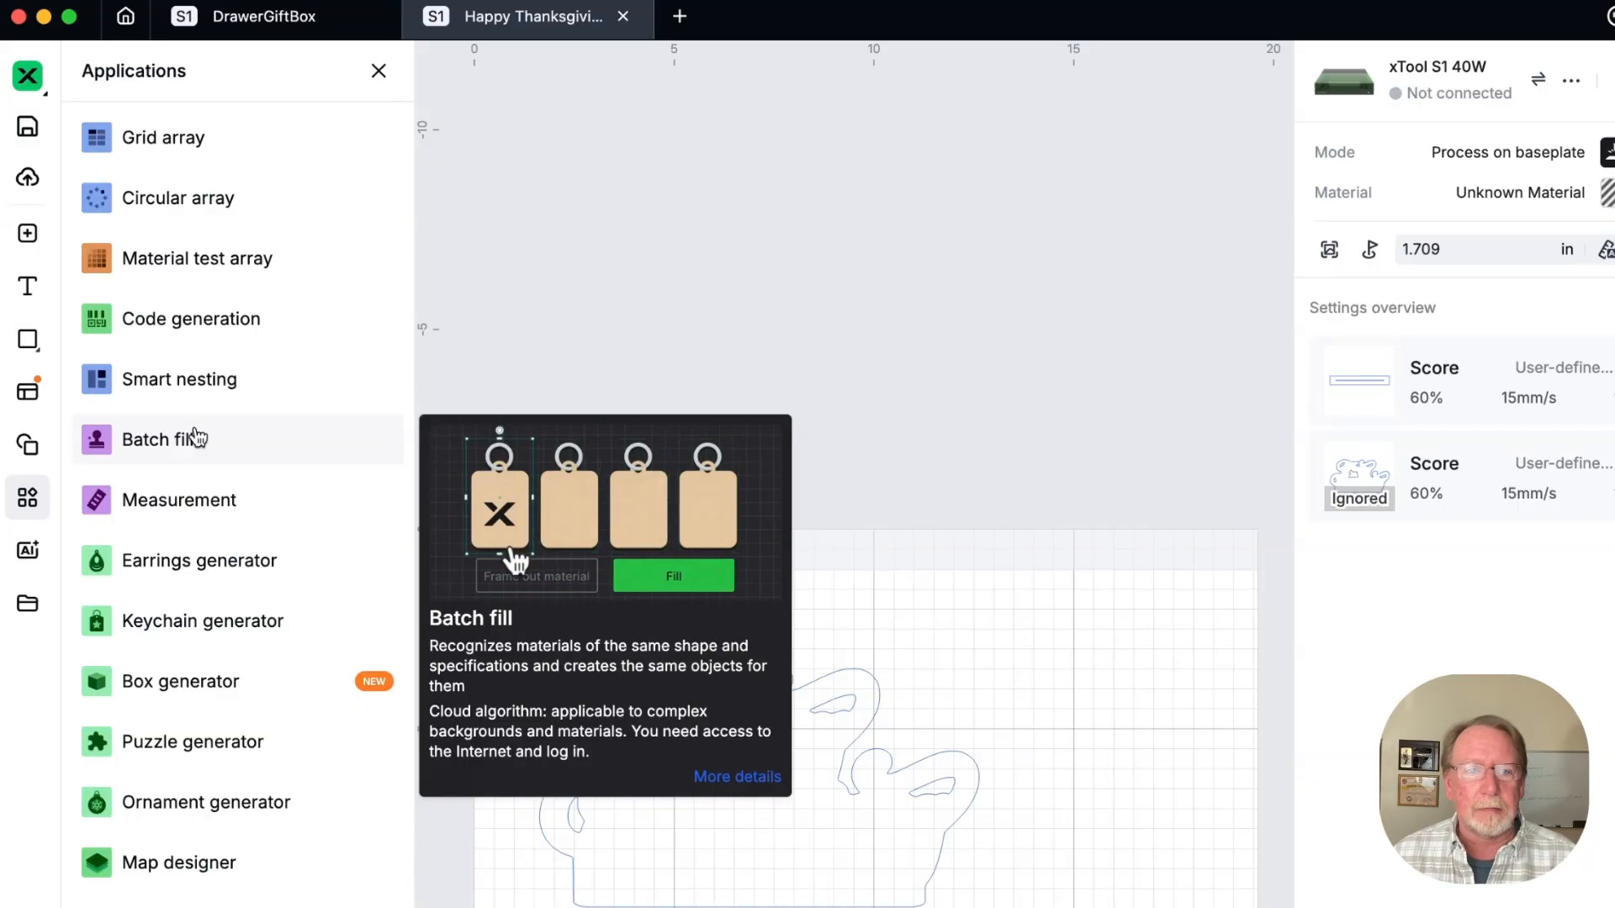
pyautogui.click(211, 502)
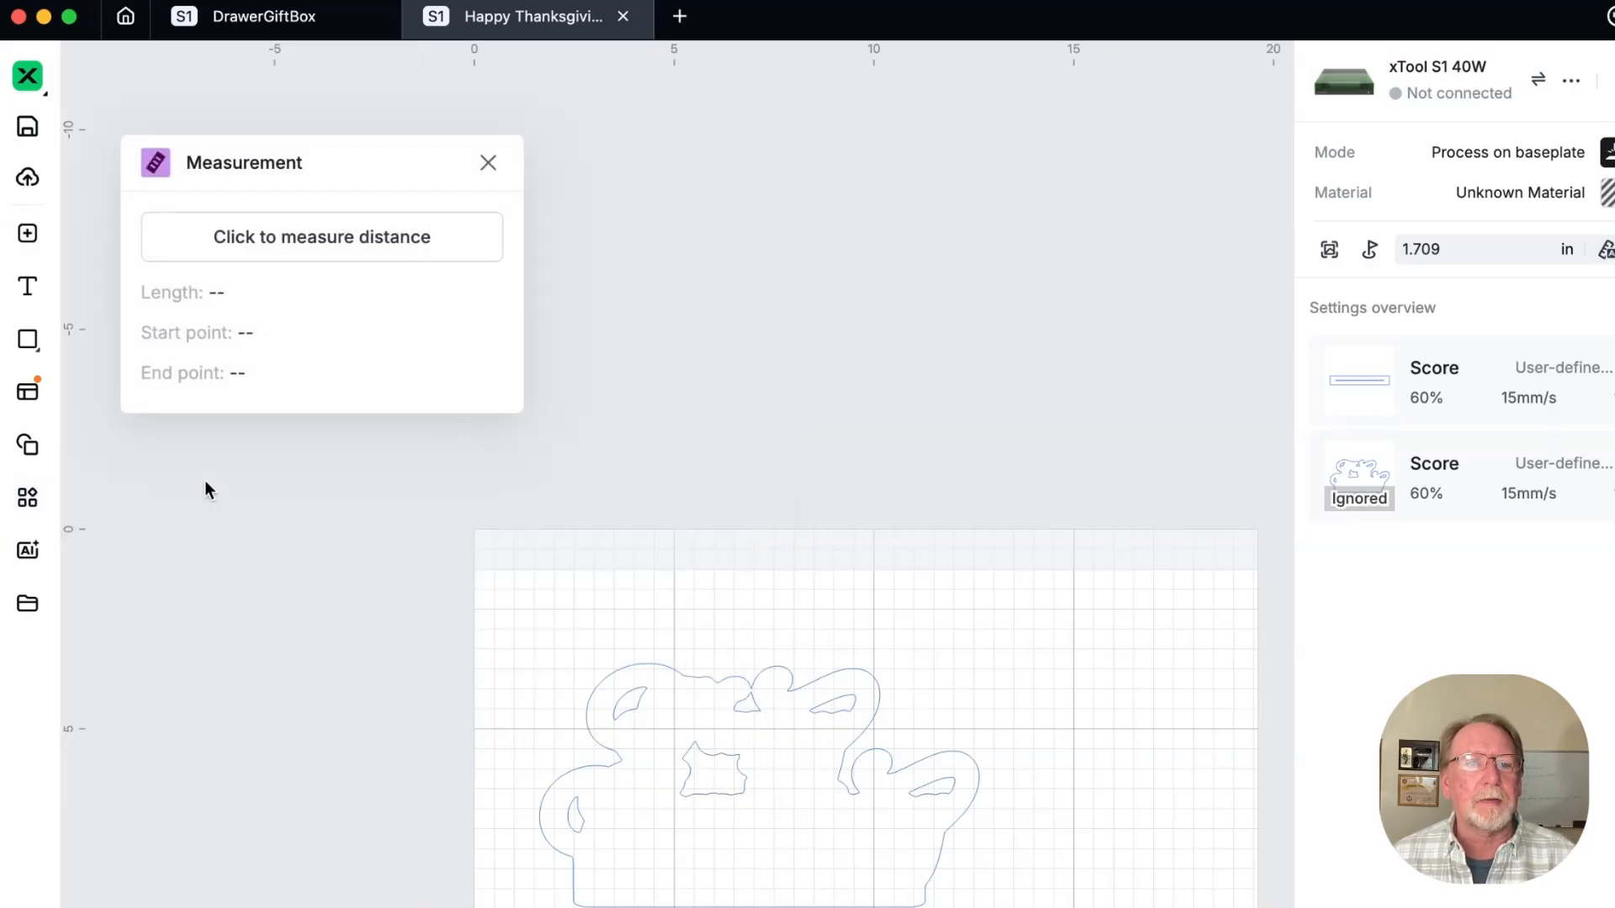
# Measure the length of the base rectangle's top edge with the Measurement application and select the rectangle to compare its width.
pyautogui.click(433, 252)
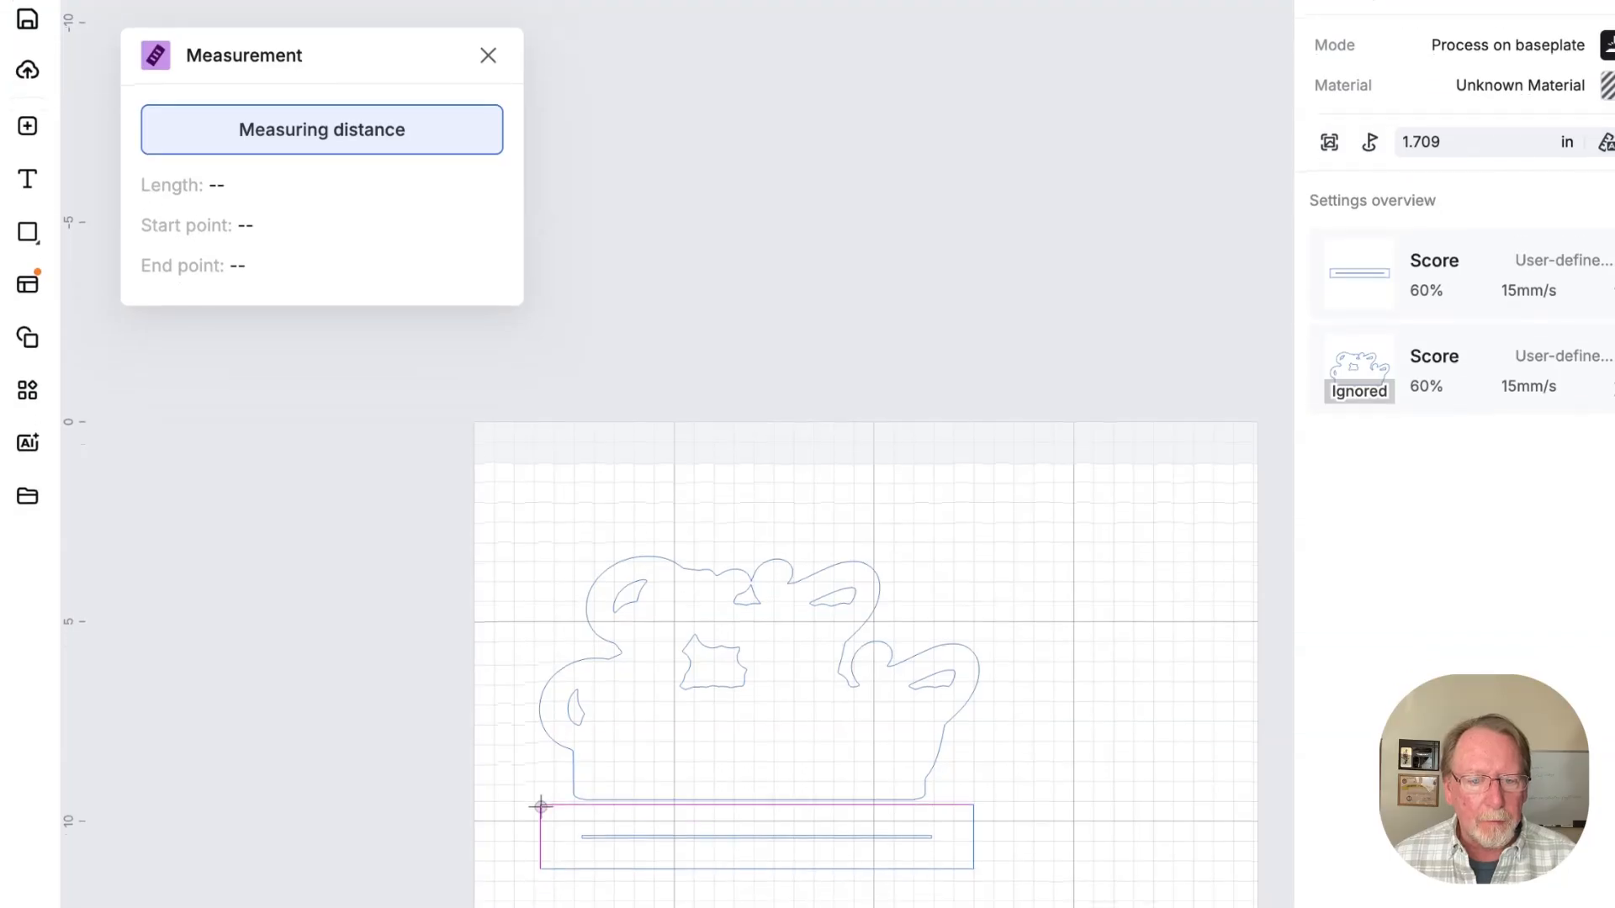
pyautogui.click(541, 806)
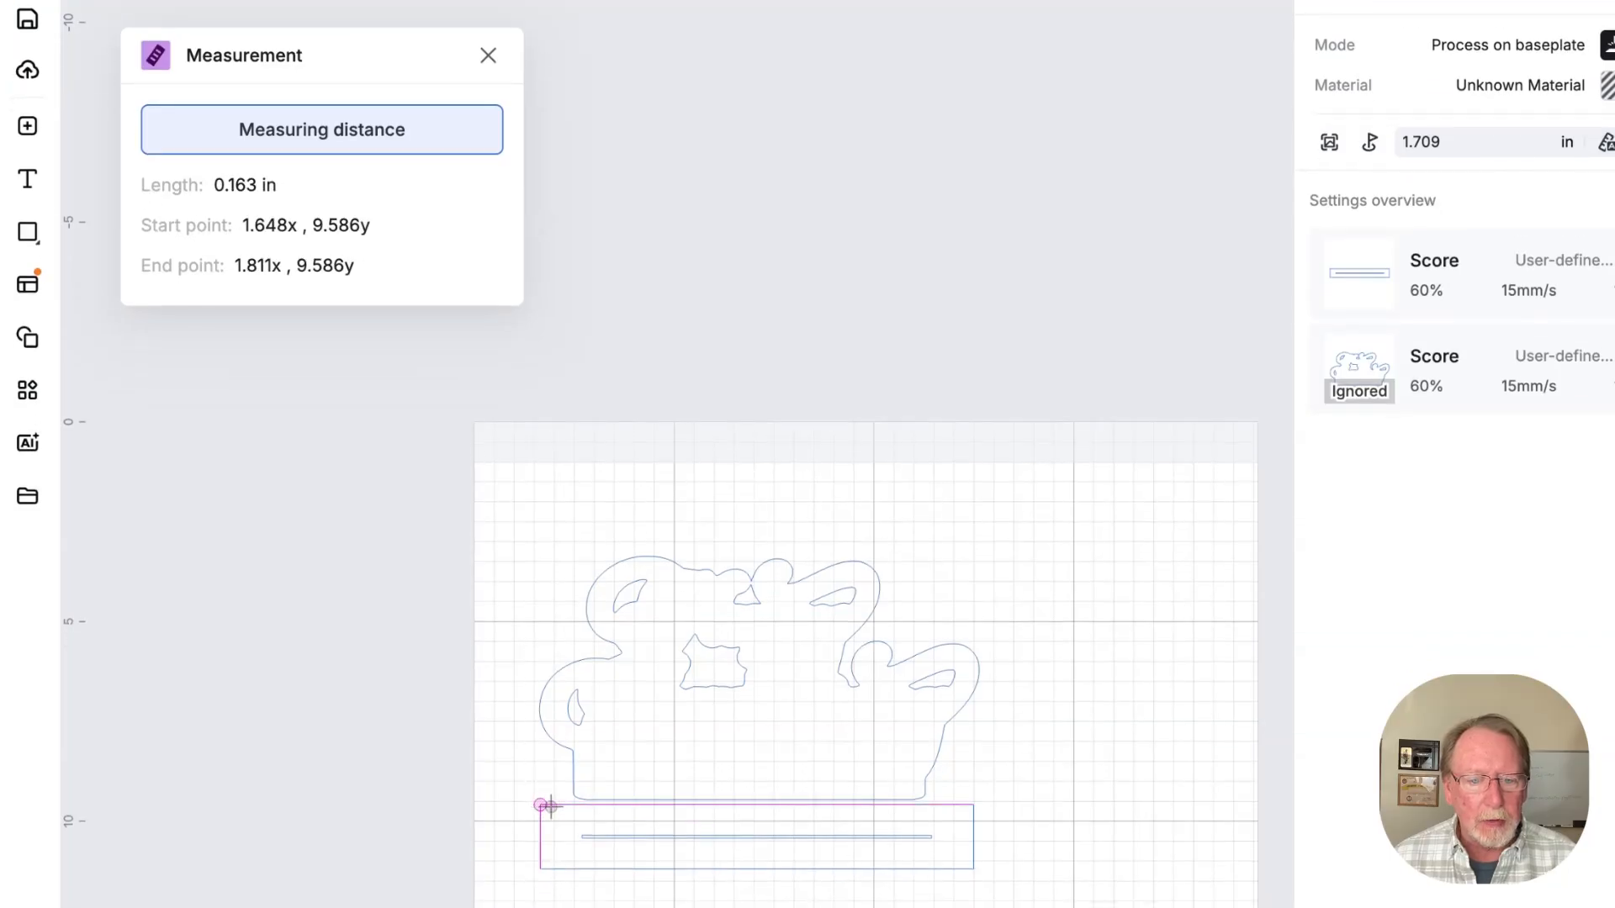
pyautogui.click(973, 806)
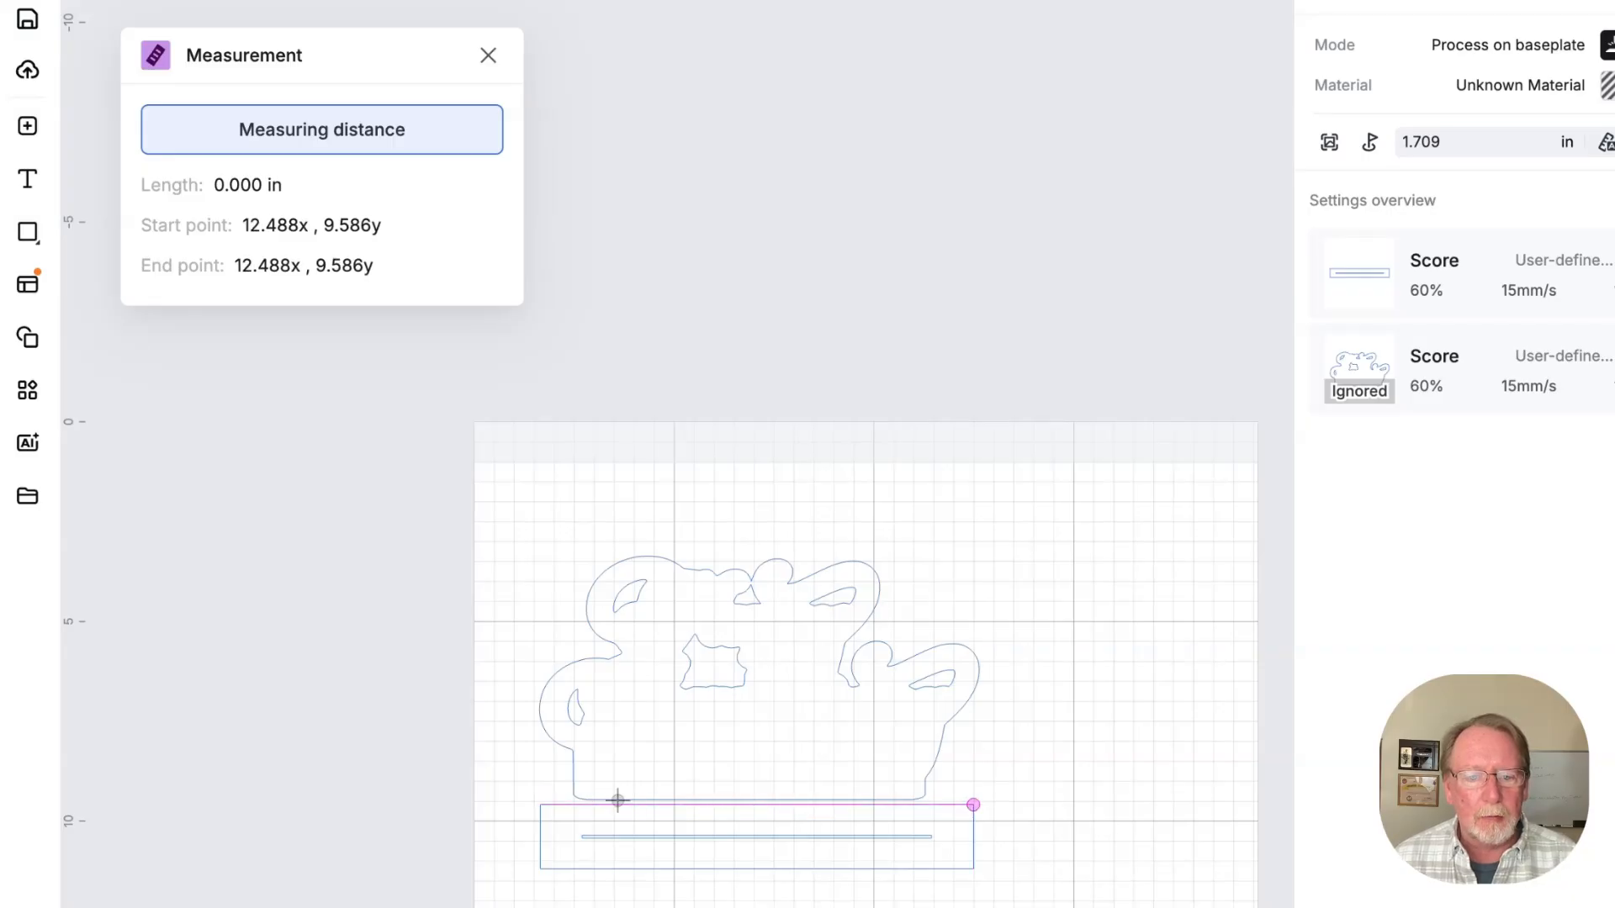
pyautogui.click(540, 805)
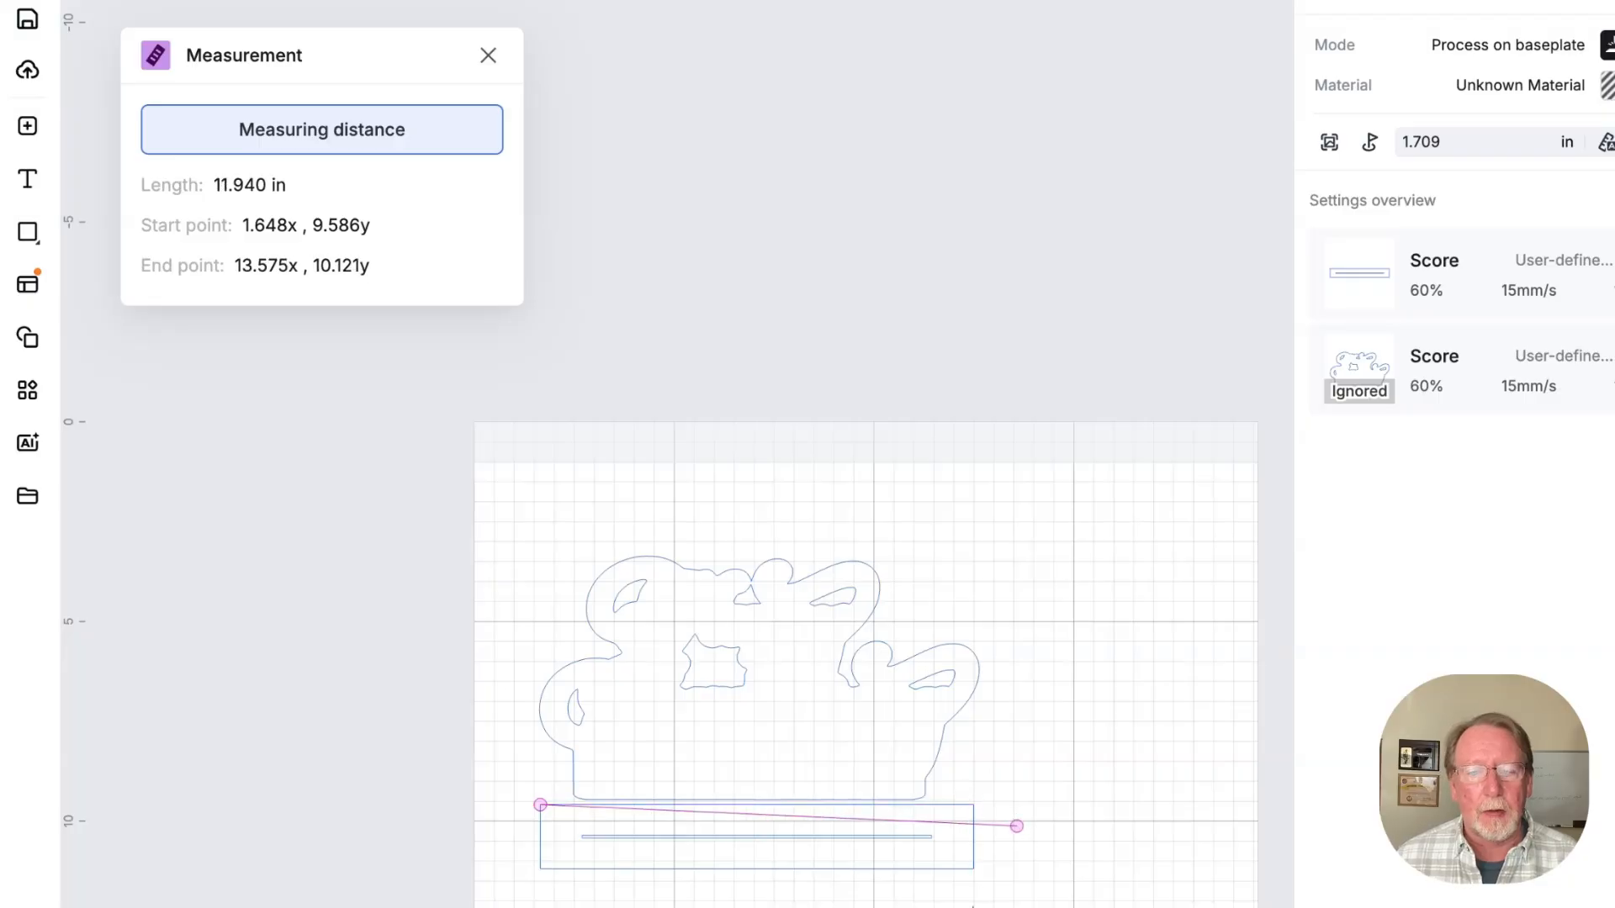
pyautogui.press('Escape')
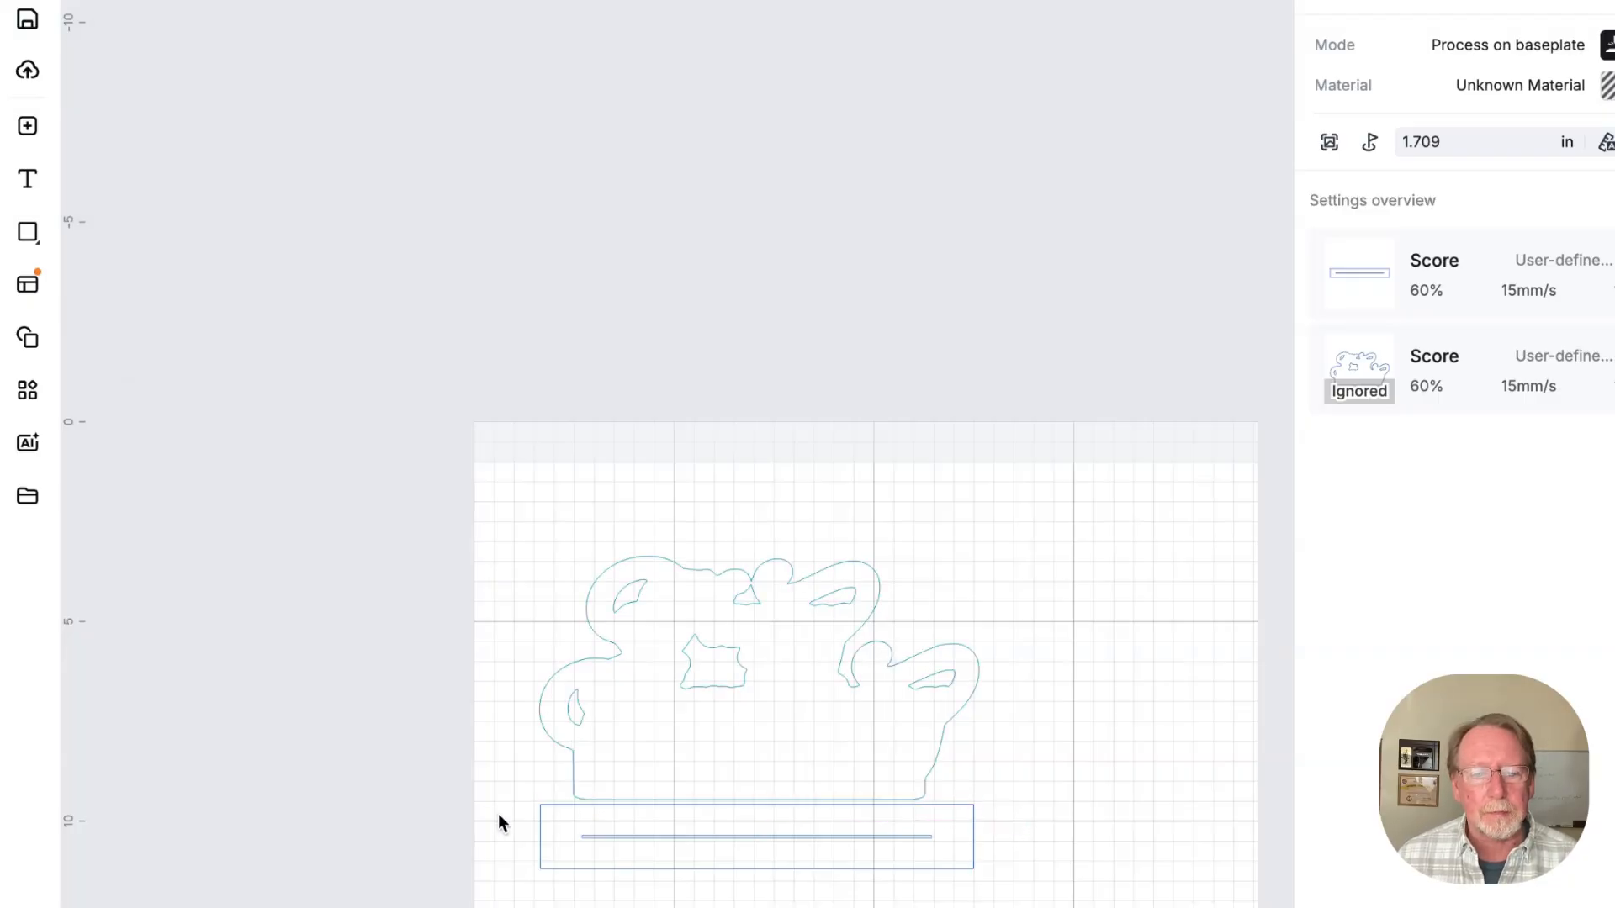
pyautogui.moveTo(499, 815); pyautogui.dragTo(997, 895)
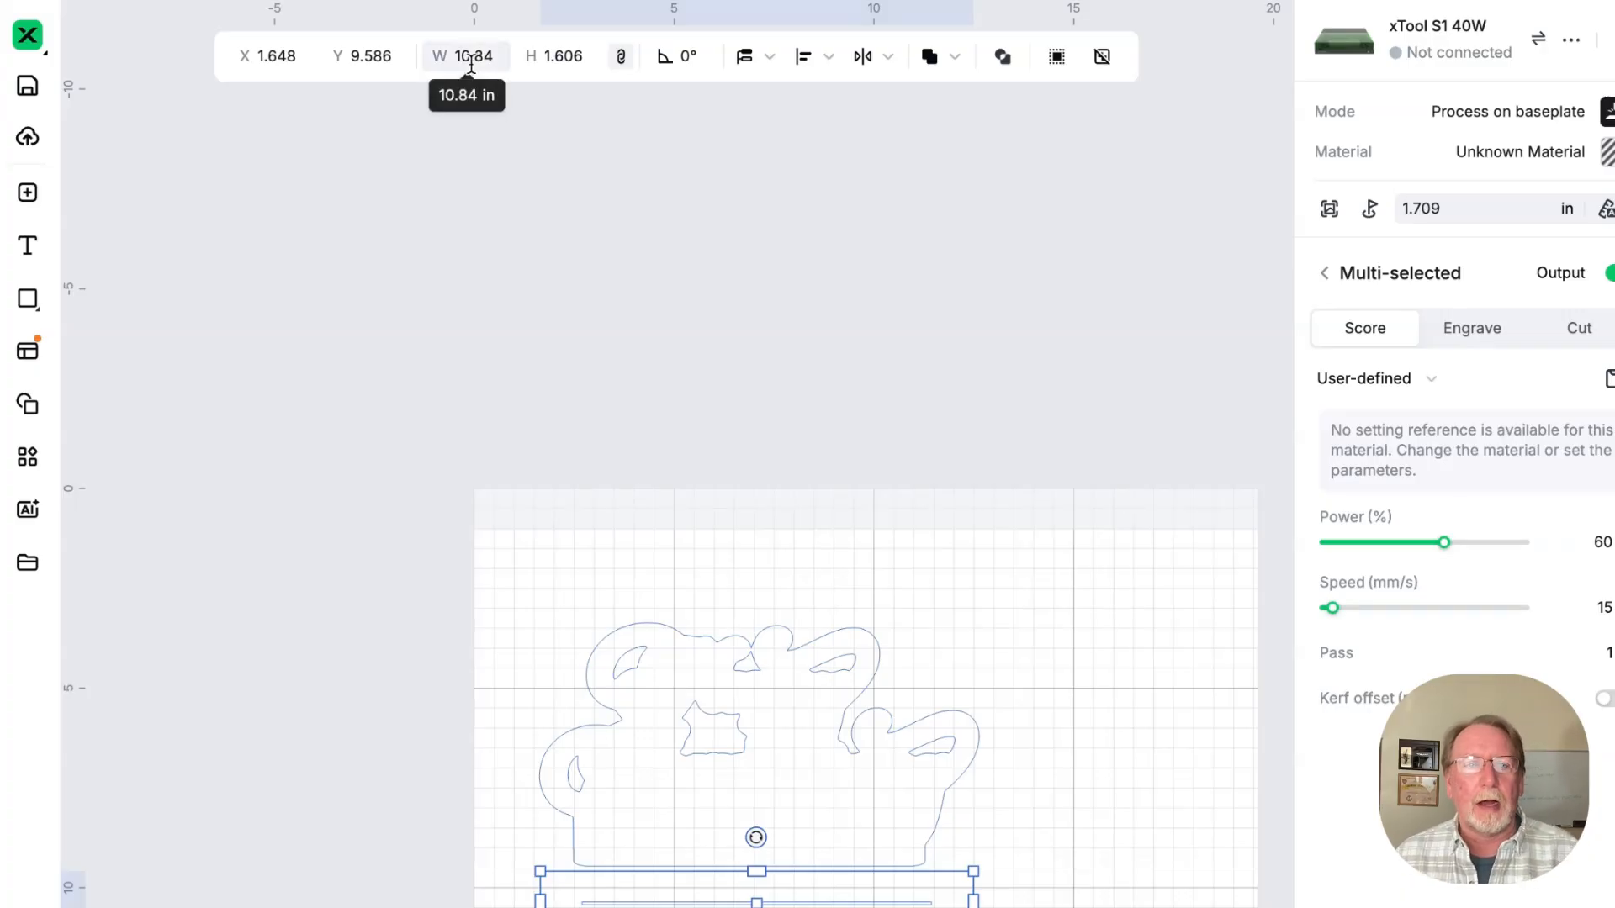
# Import the butterfly design from the Earrings generator, placing it in the empty area beside the outline, and delete it from the canvas.
pyautogui.click(28, 458)
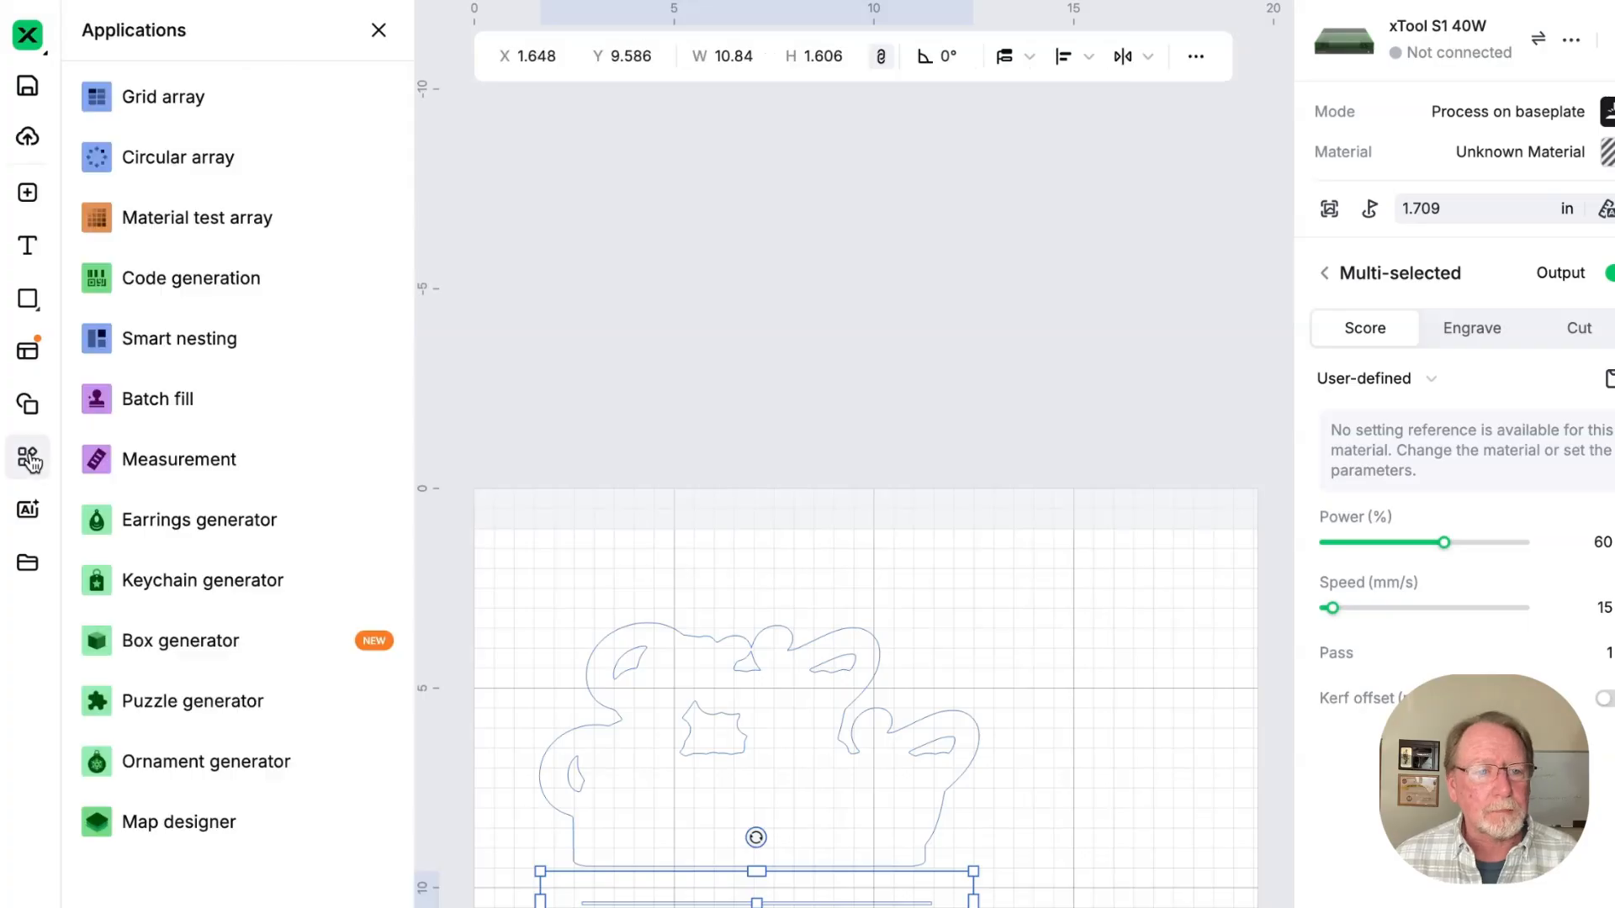
pyautogui.moveTo(185, 523)
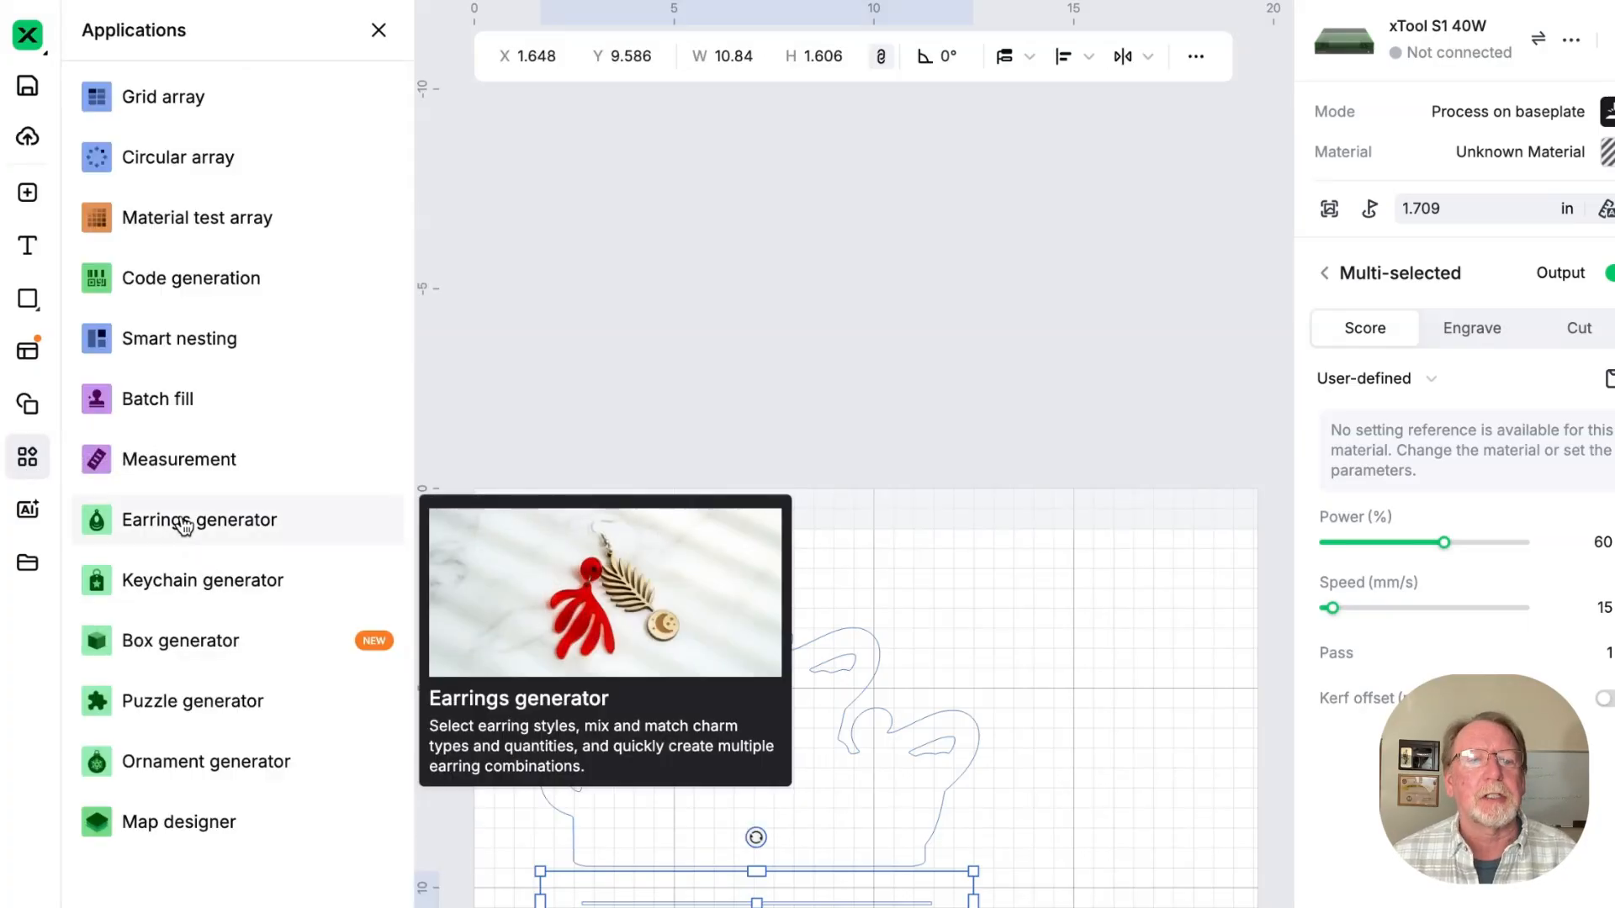
pyautogui.click(183, 525)
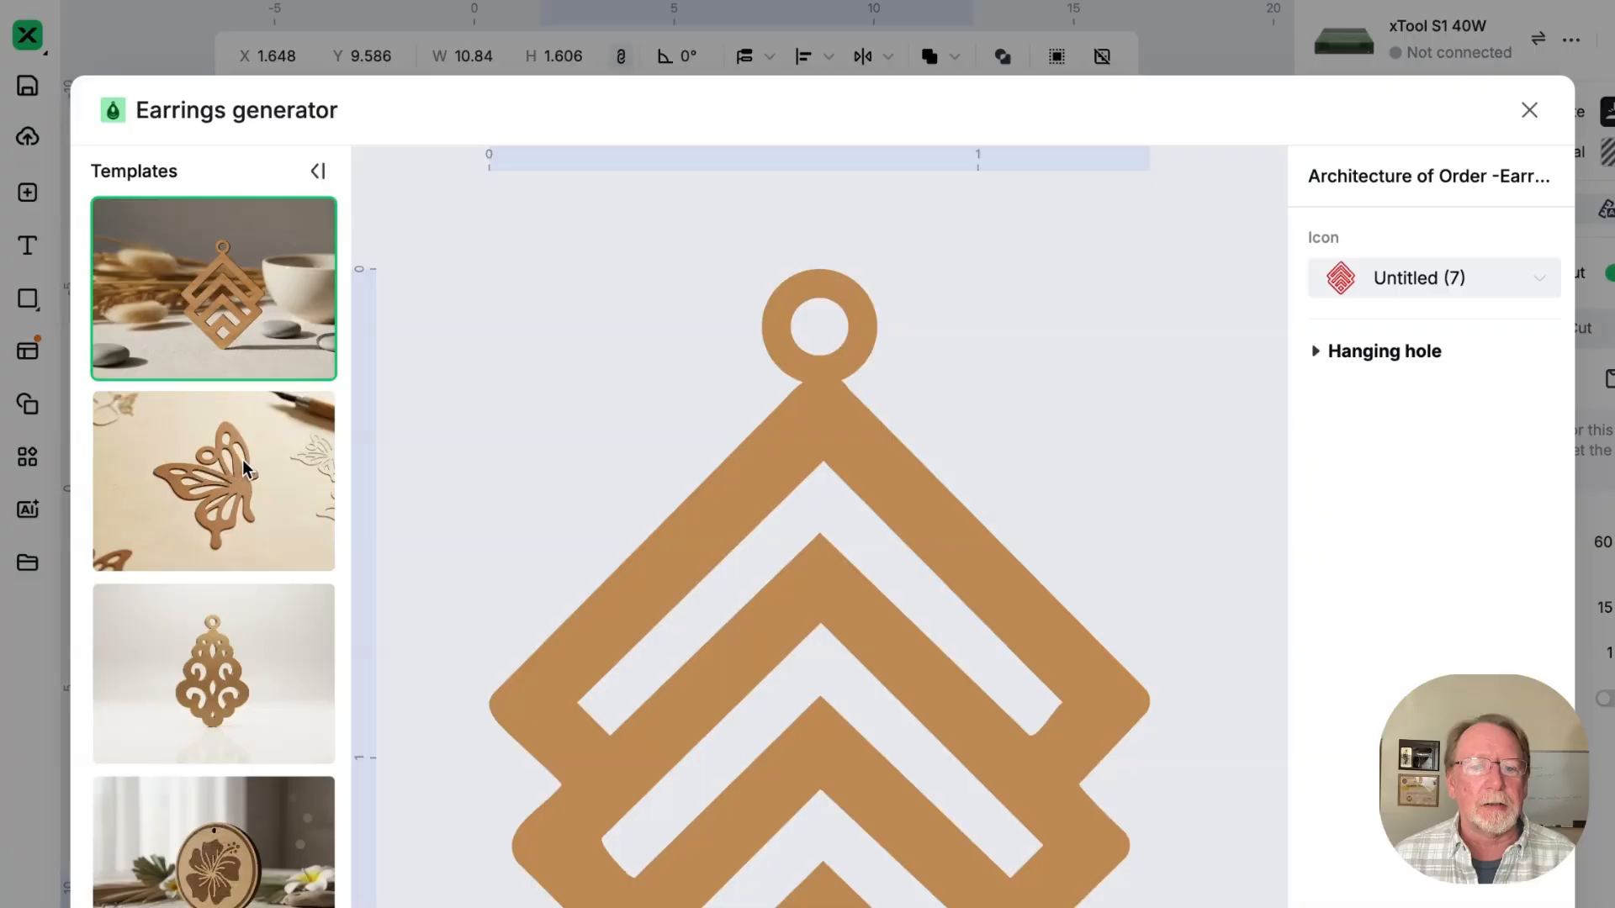
pyautogui.click(242, 459)
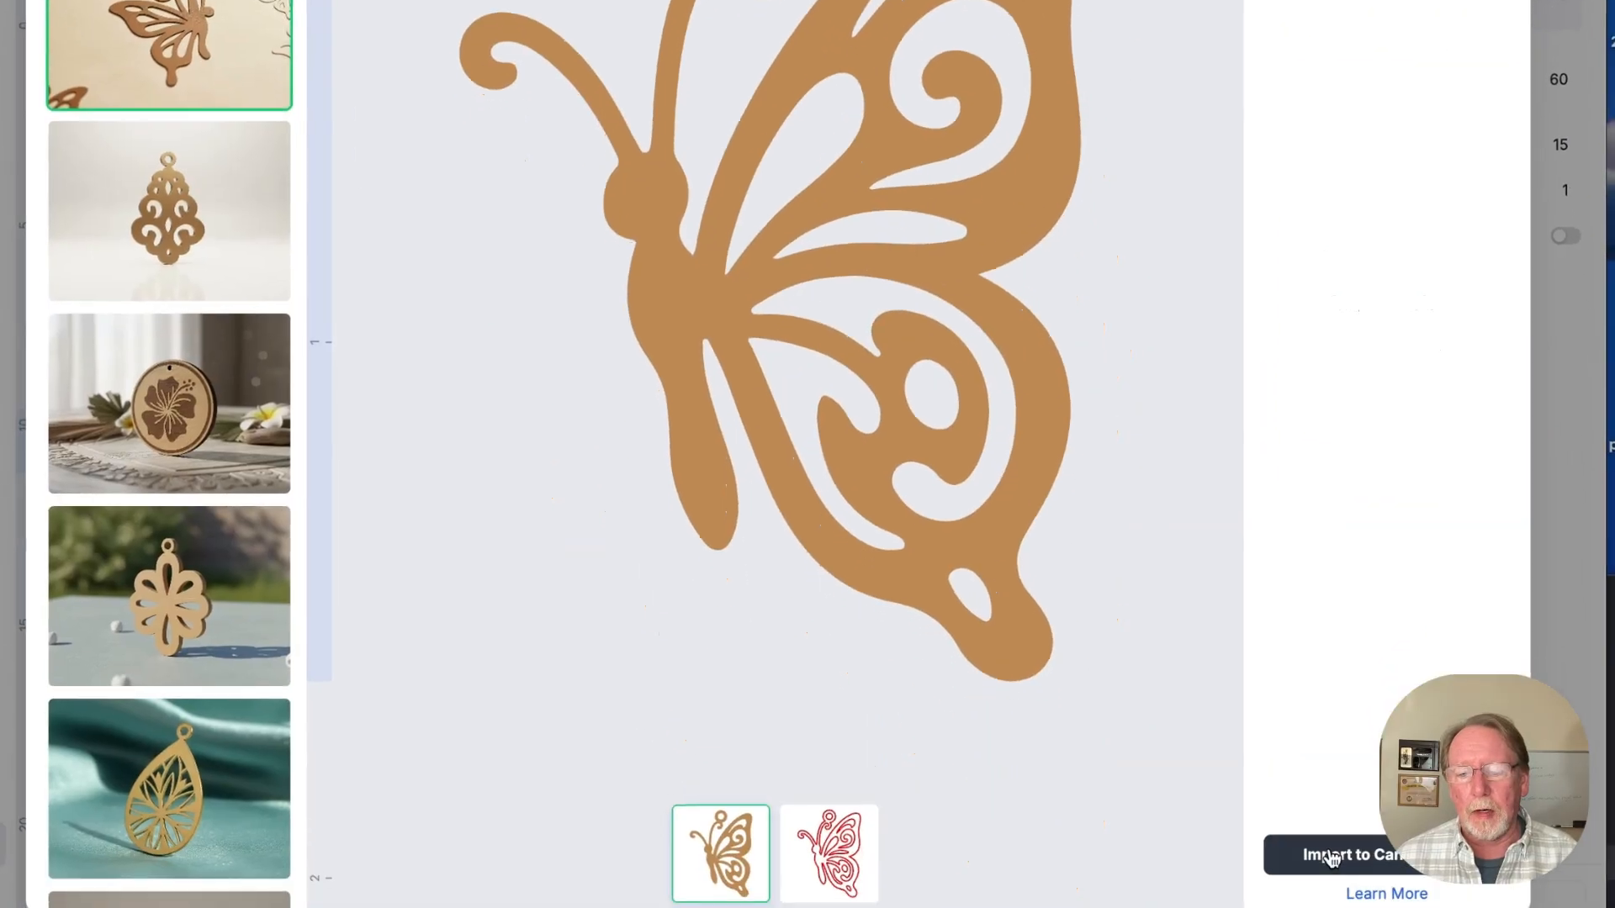
pyautogui.click(1331, 855)
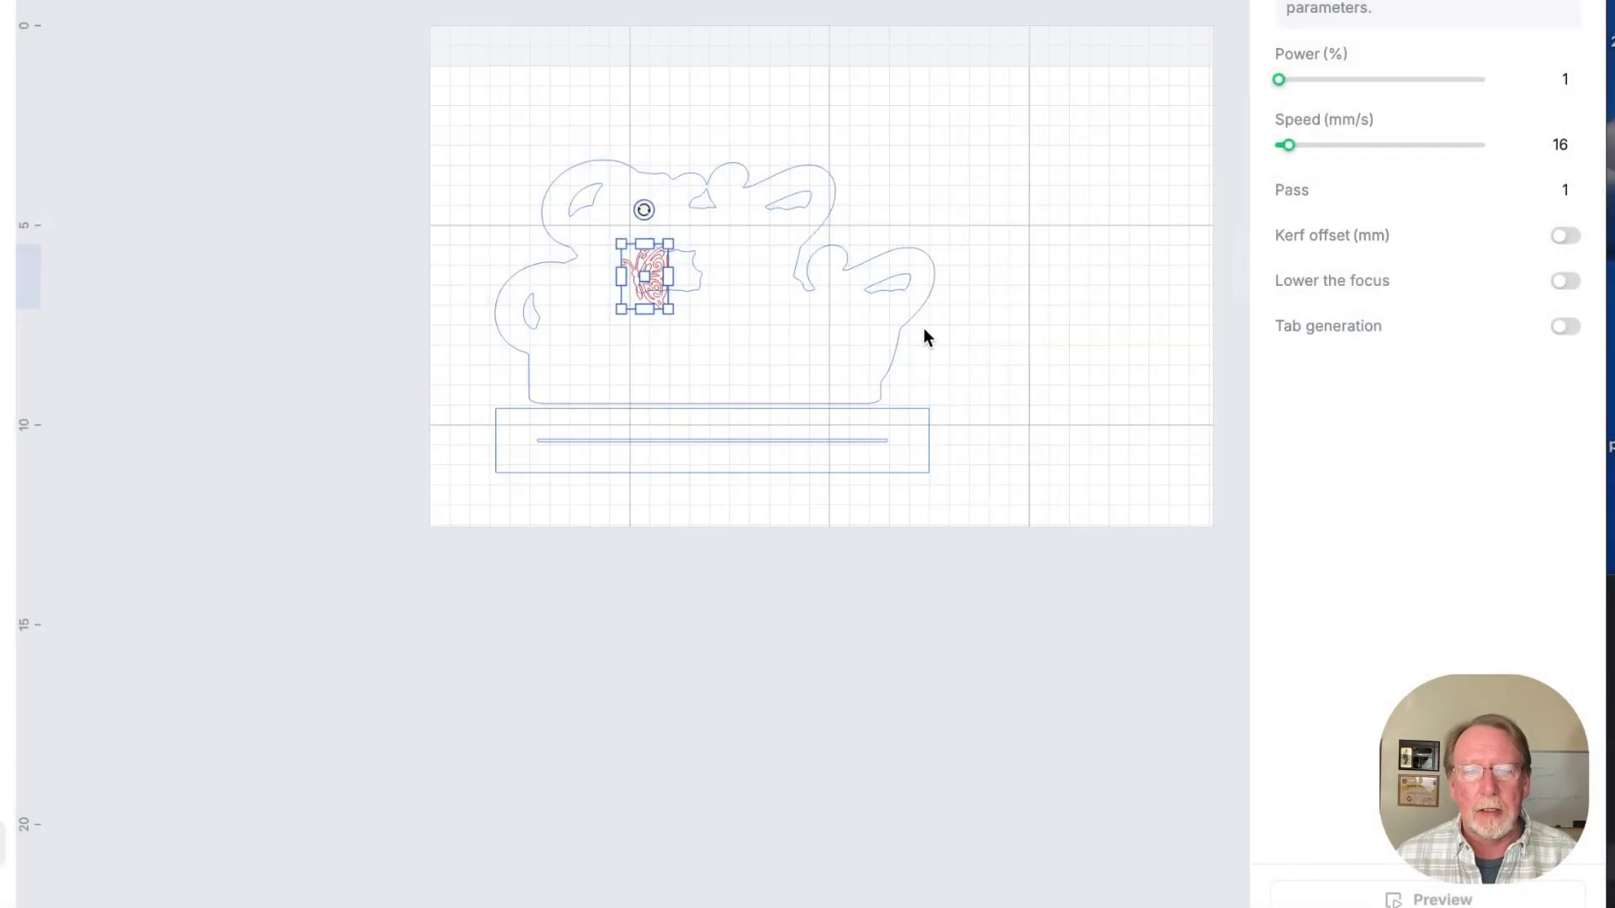
pyautogui.moveTo(646, 274); pyautogui.dragTo(1076, 210)
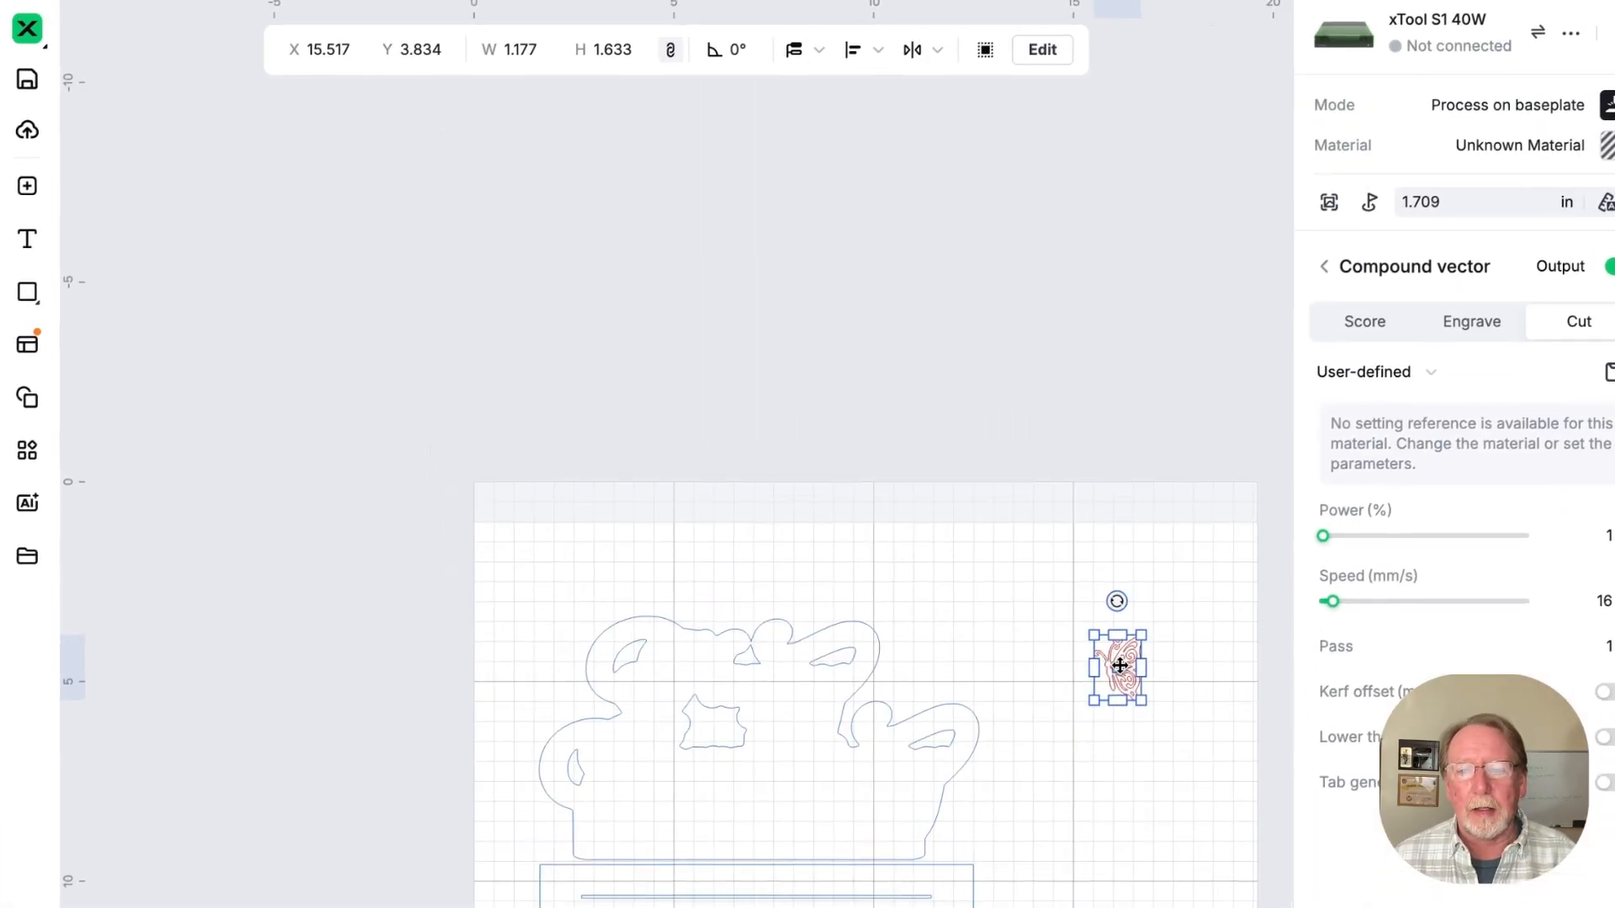
pyautogui.press('Delete')
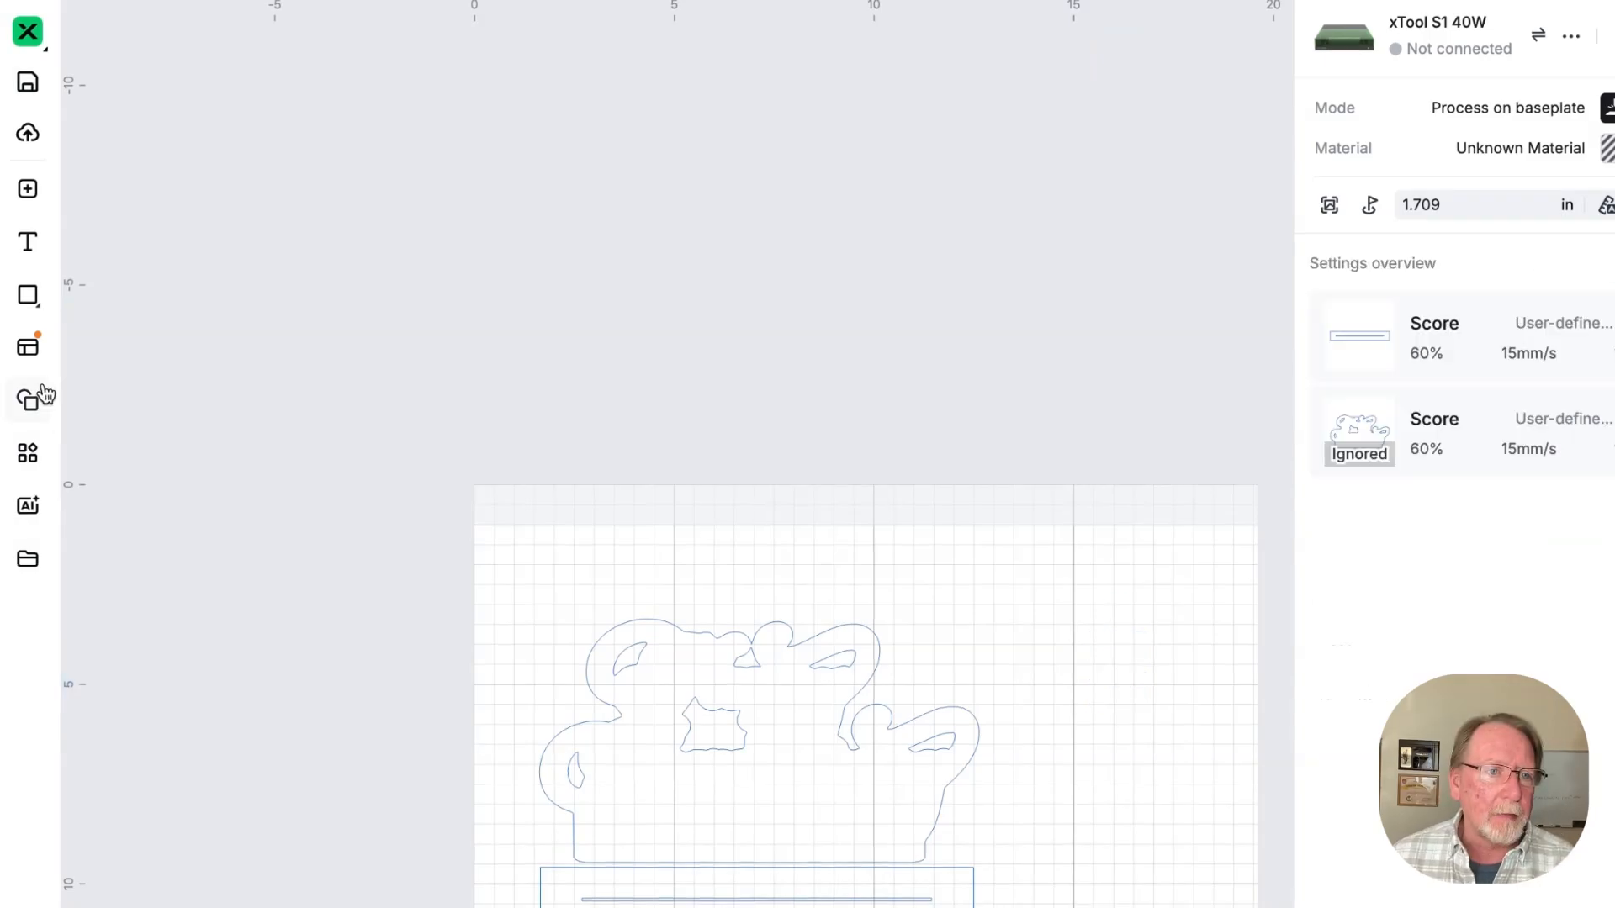
# Examine the Box generator's templates and the parameters of the Book Box template, and close the generator.
pyautogui.click(29, 459)
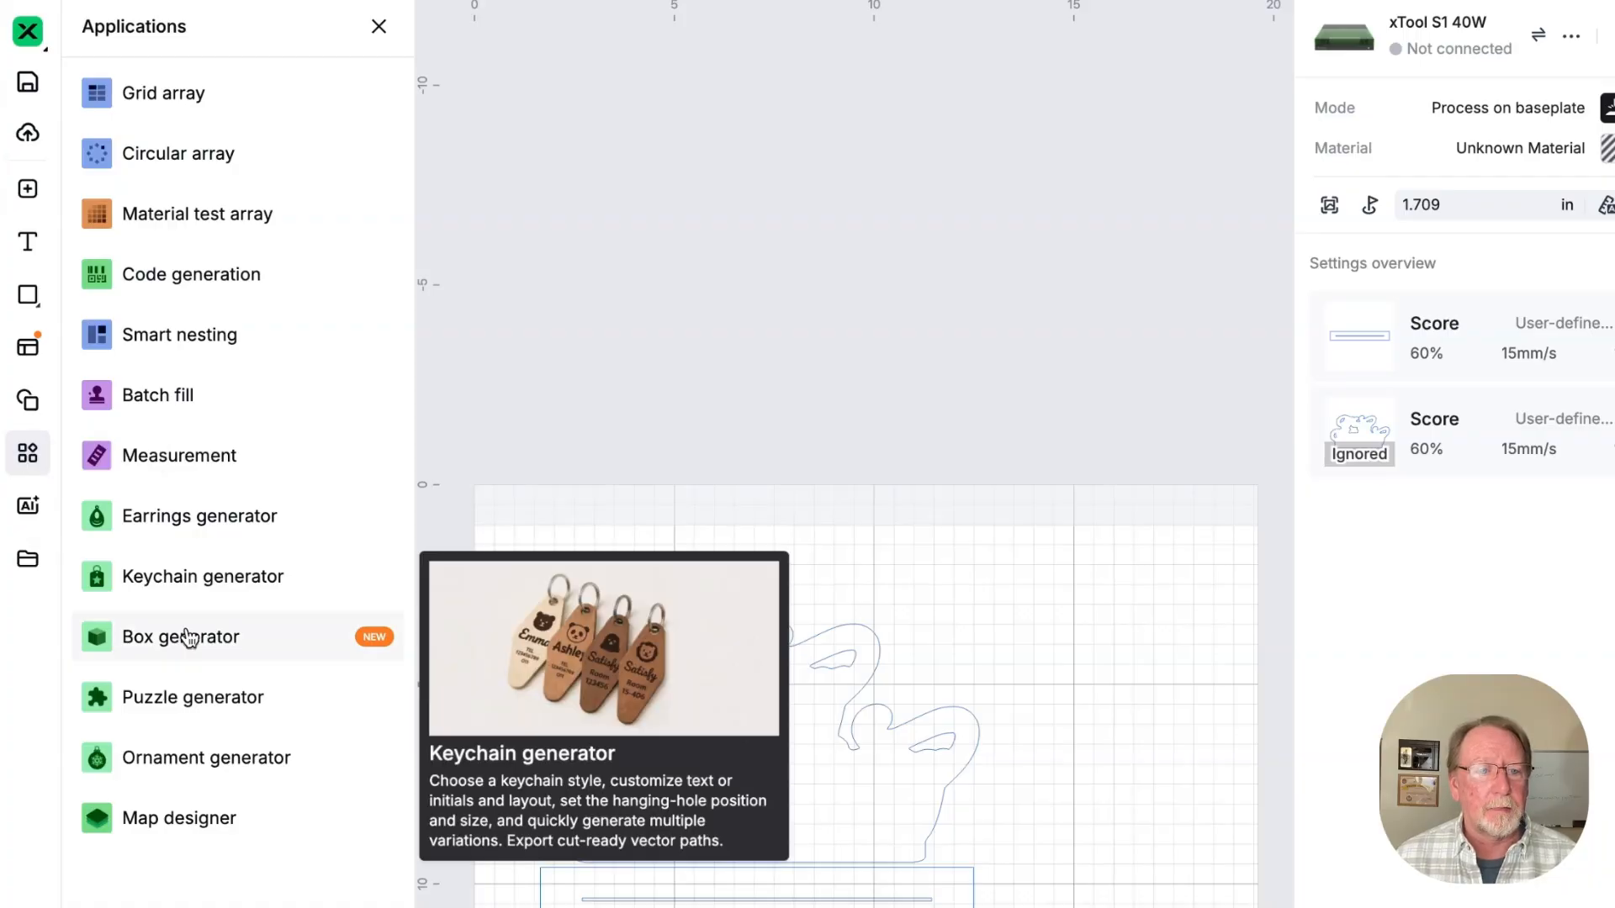
pyautogui.moveTo(190, 636)
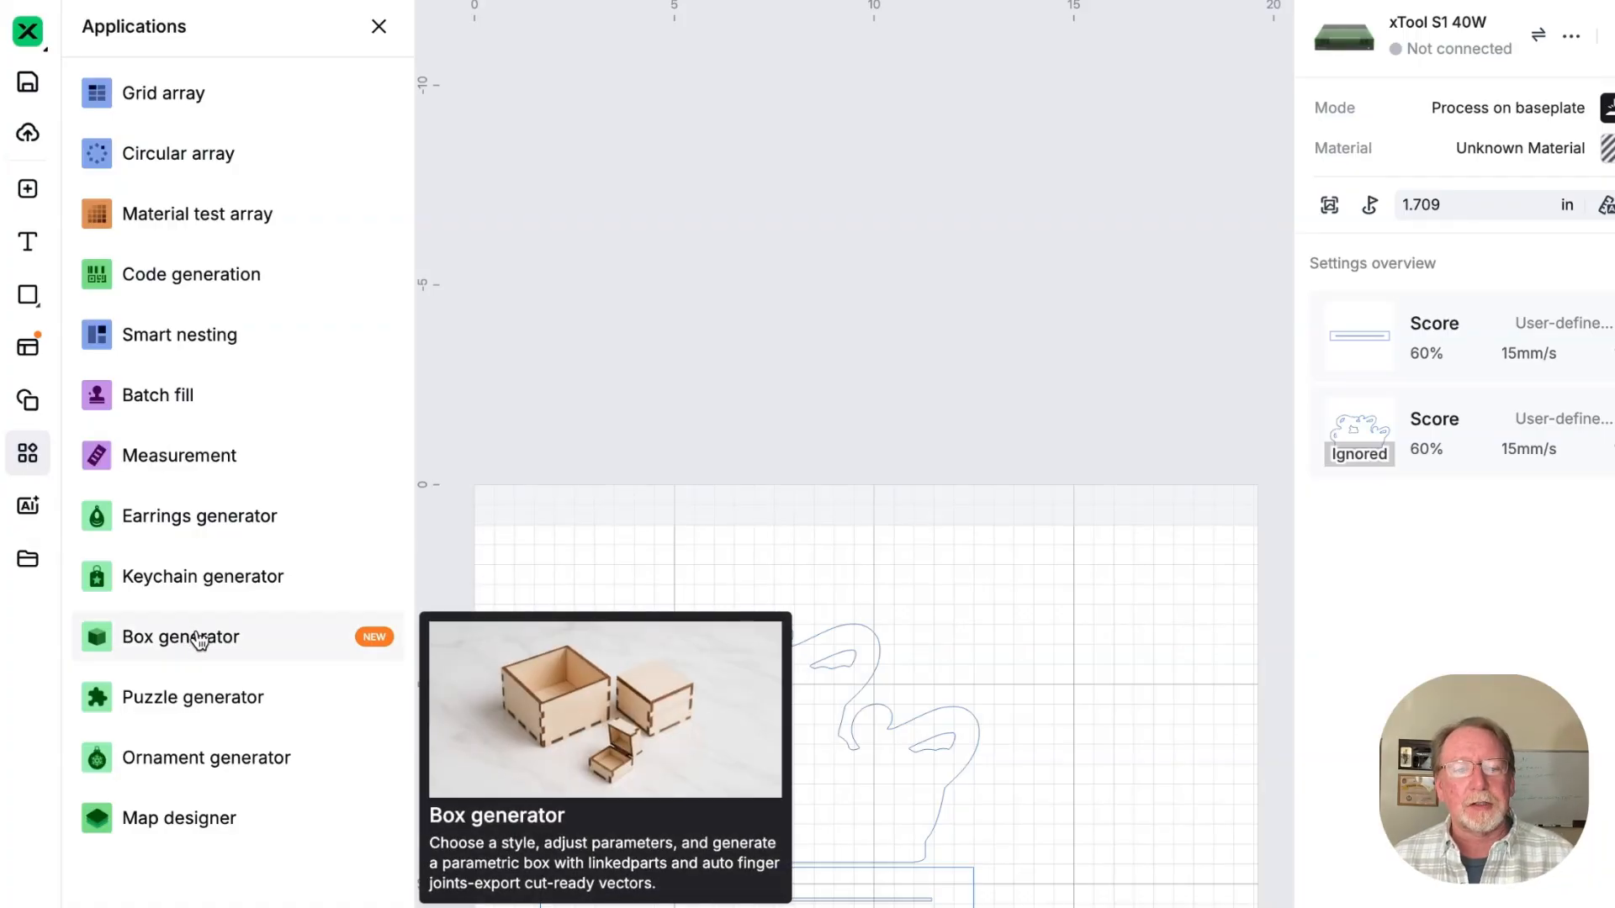
pyautogui.click(199, 639)
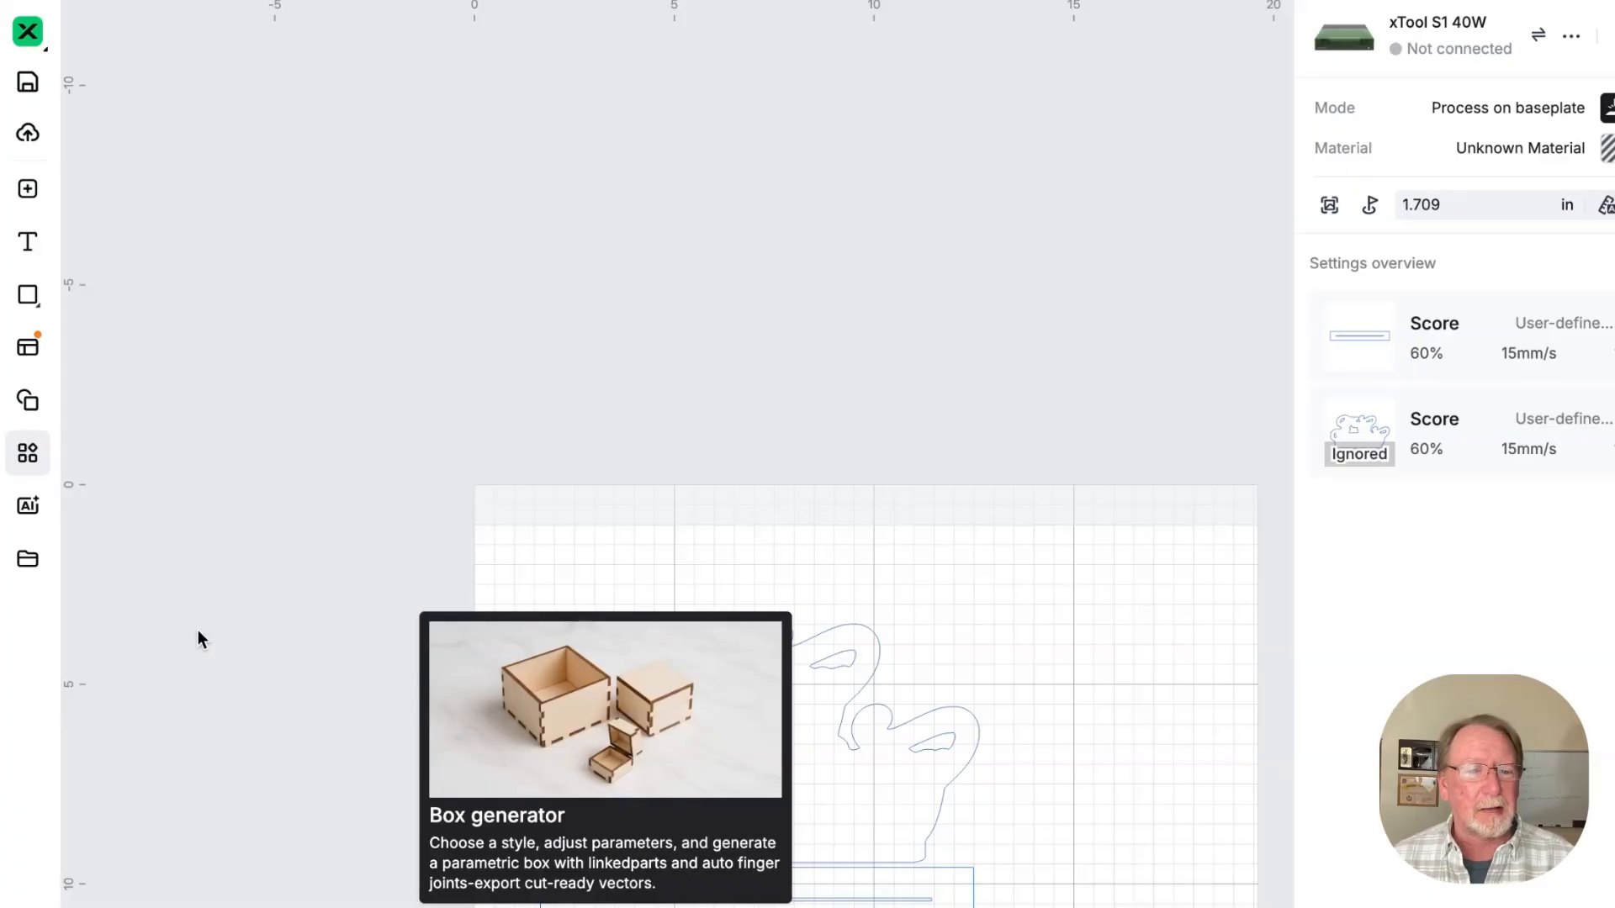
pyautogui.scroll(-2, 213, 649)
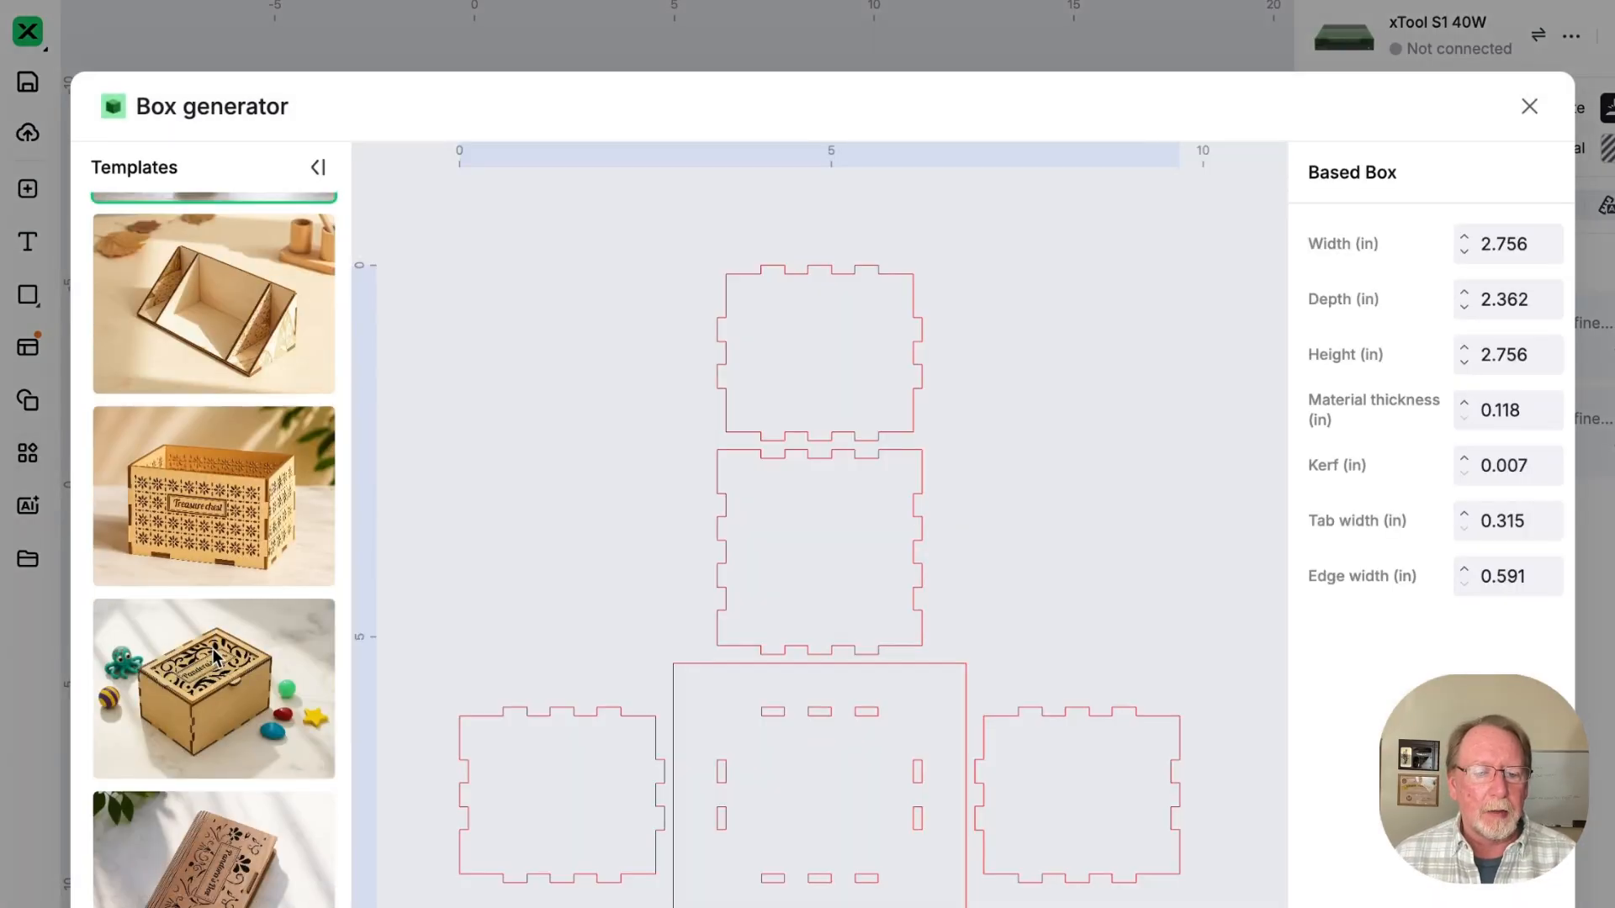
pyautogui.scroll(1, 214, 655)
pyautogui.scroll(-1, 214, 654)
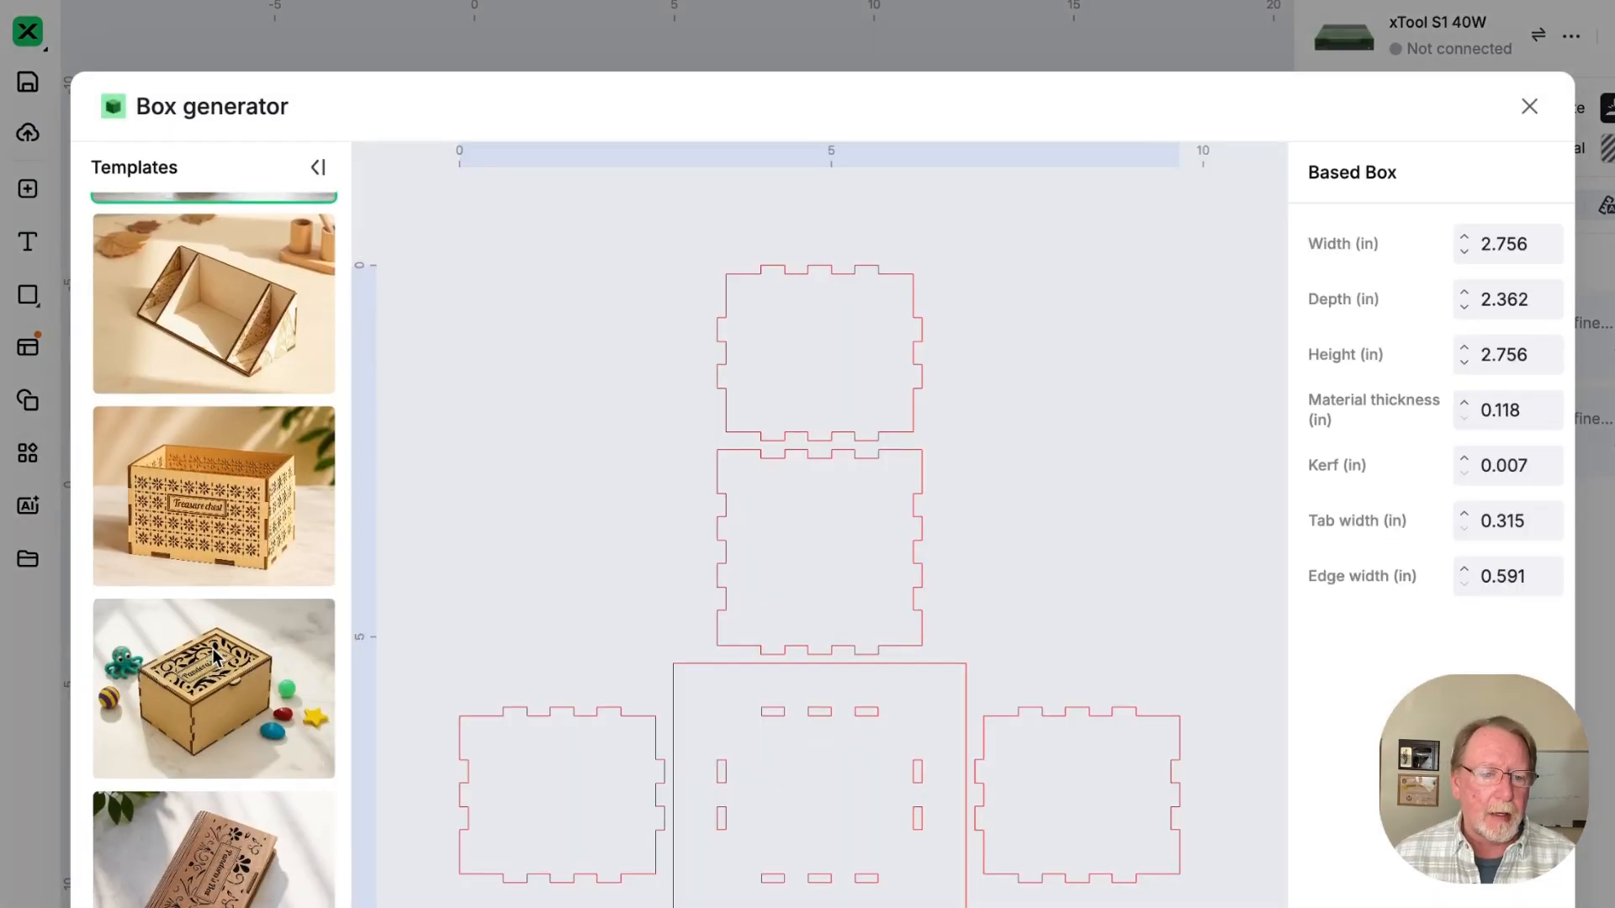
pyautogui.click(213, 873)
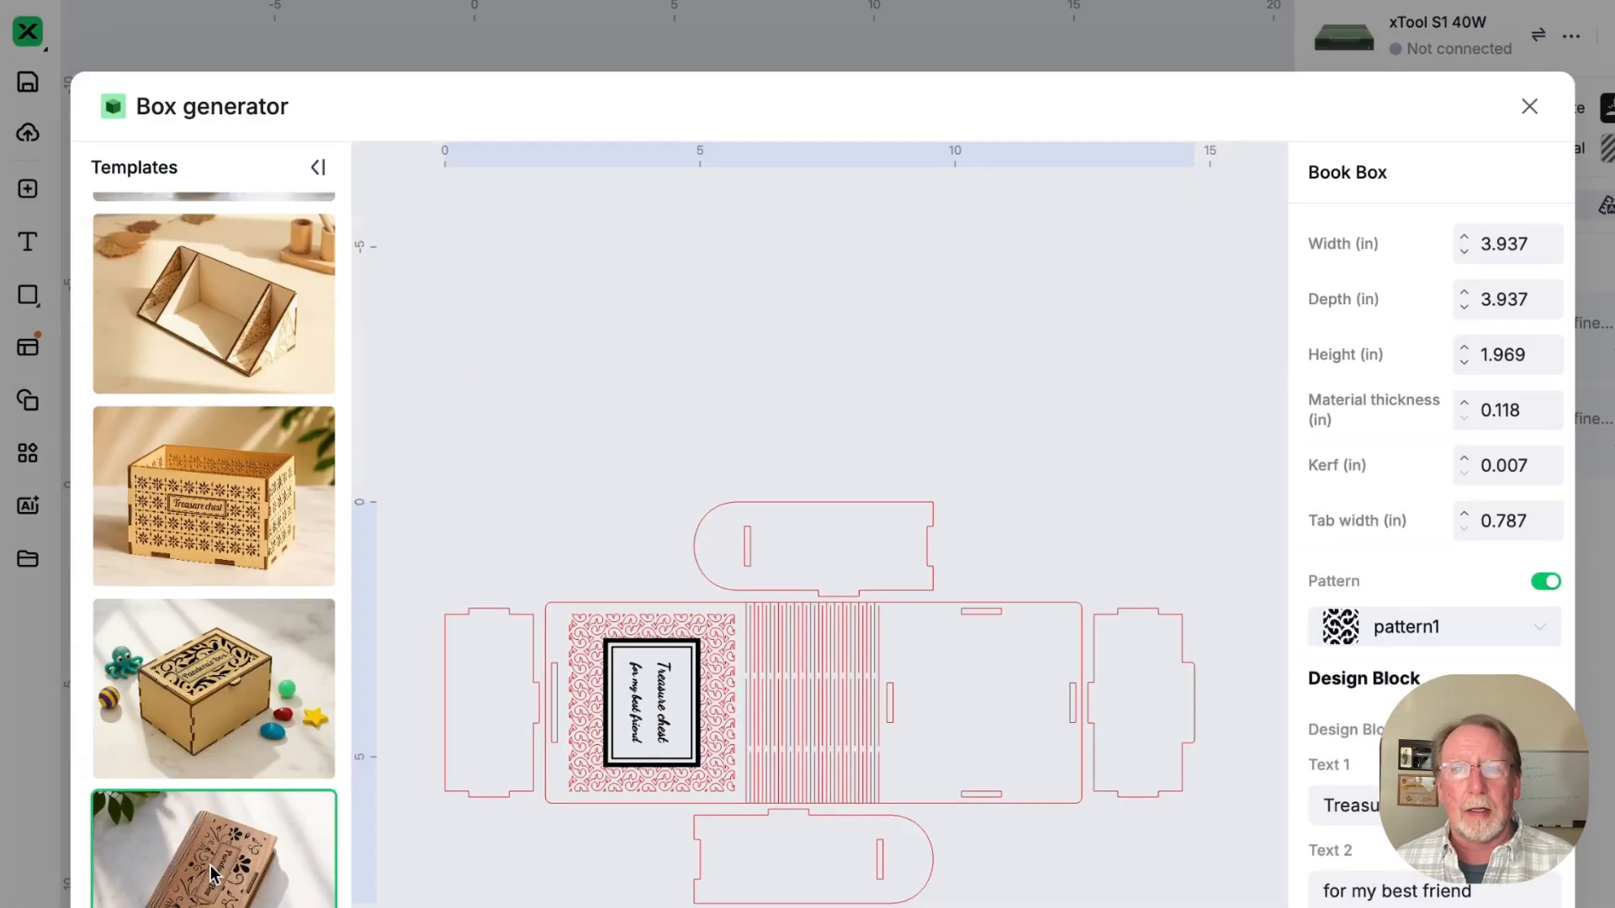
pyautogui.click(1529, 112)
# Set the jigsaw's columns to 7 in the Puzzle generator, try to switch to the round puzzle template and close the generator.
pyautogui.click(28, 454)
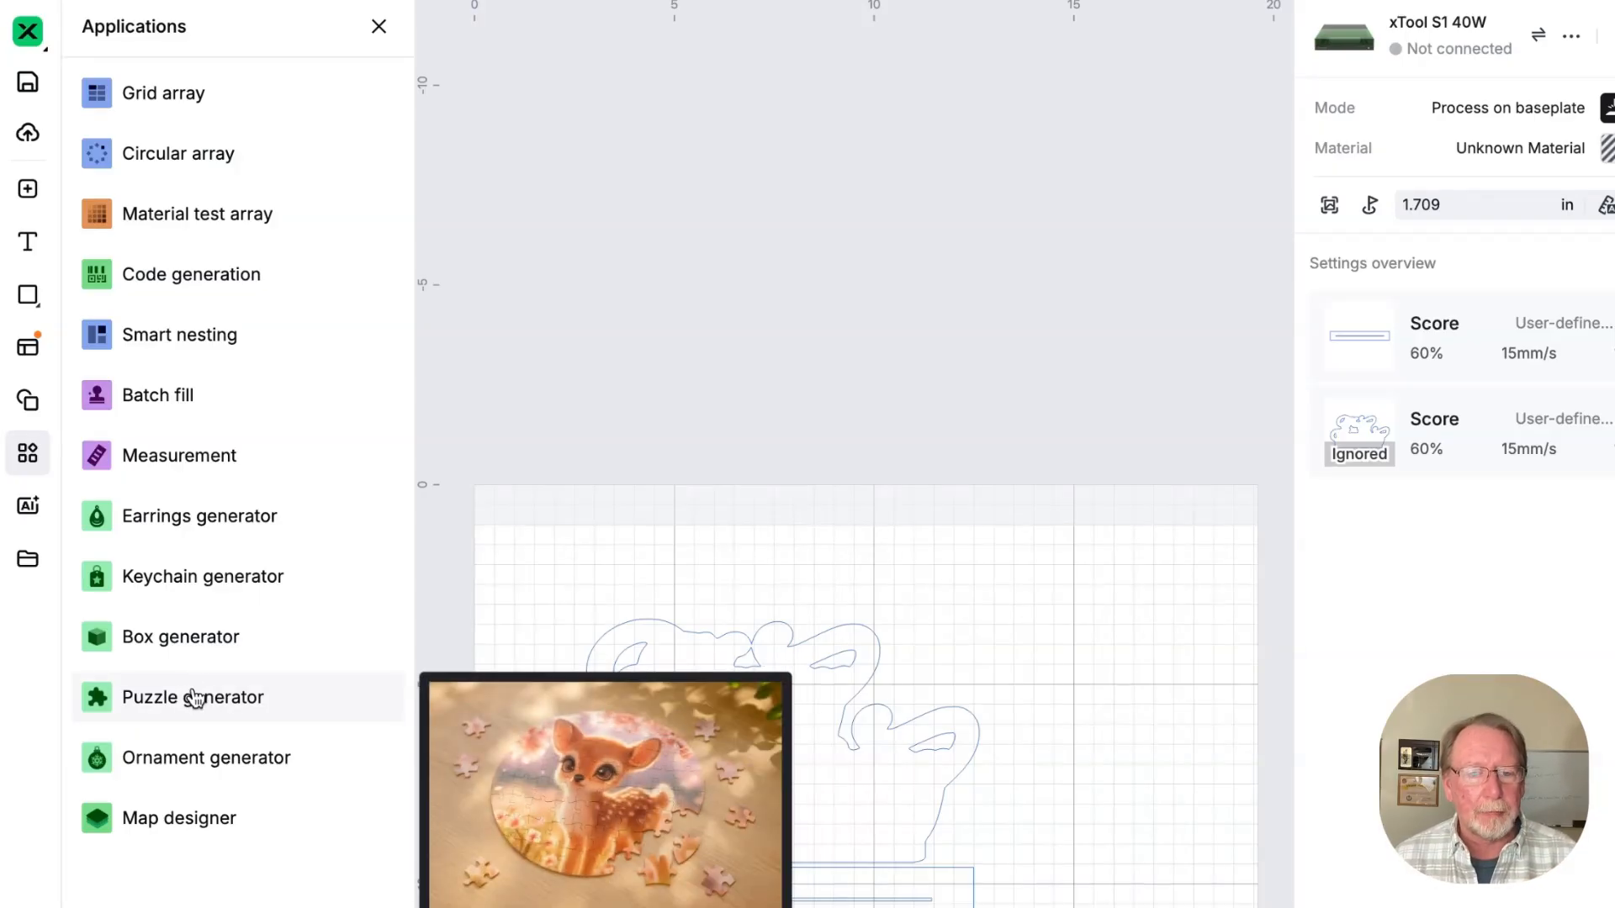
pyautogui.click(194, 698)
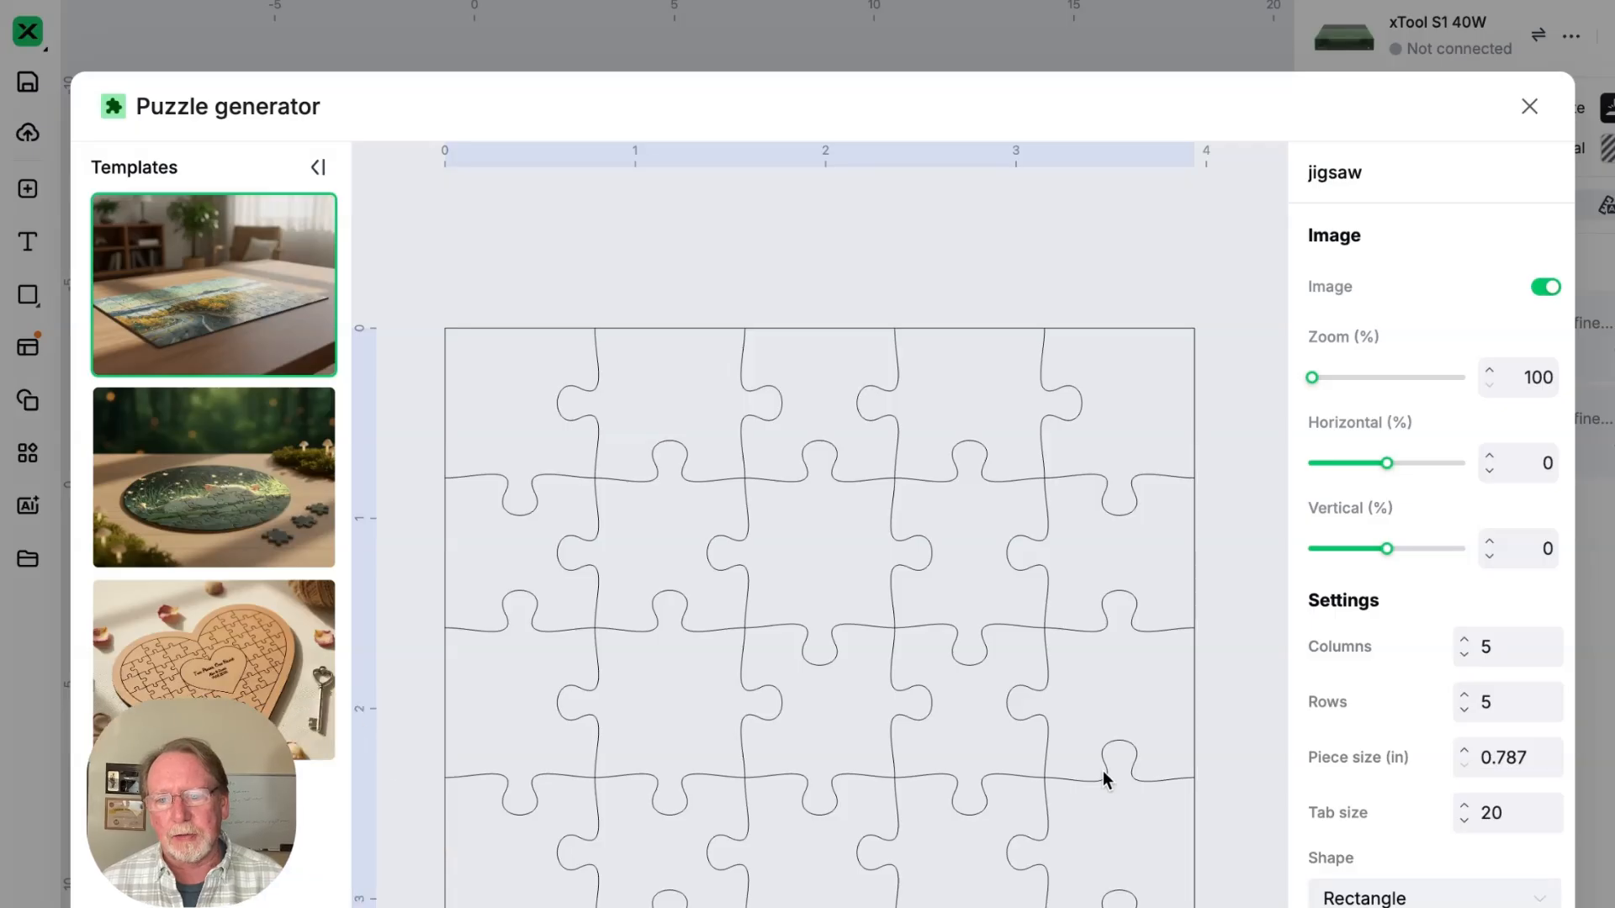
pyautogui.click(1465, 640)
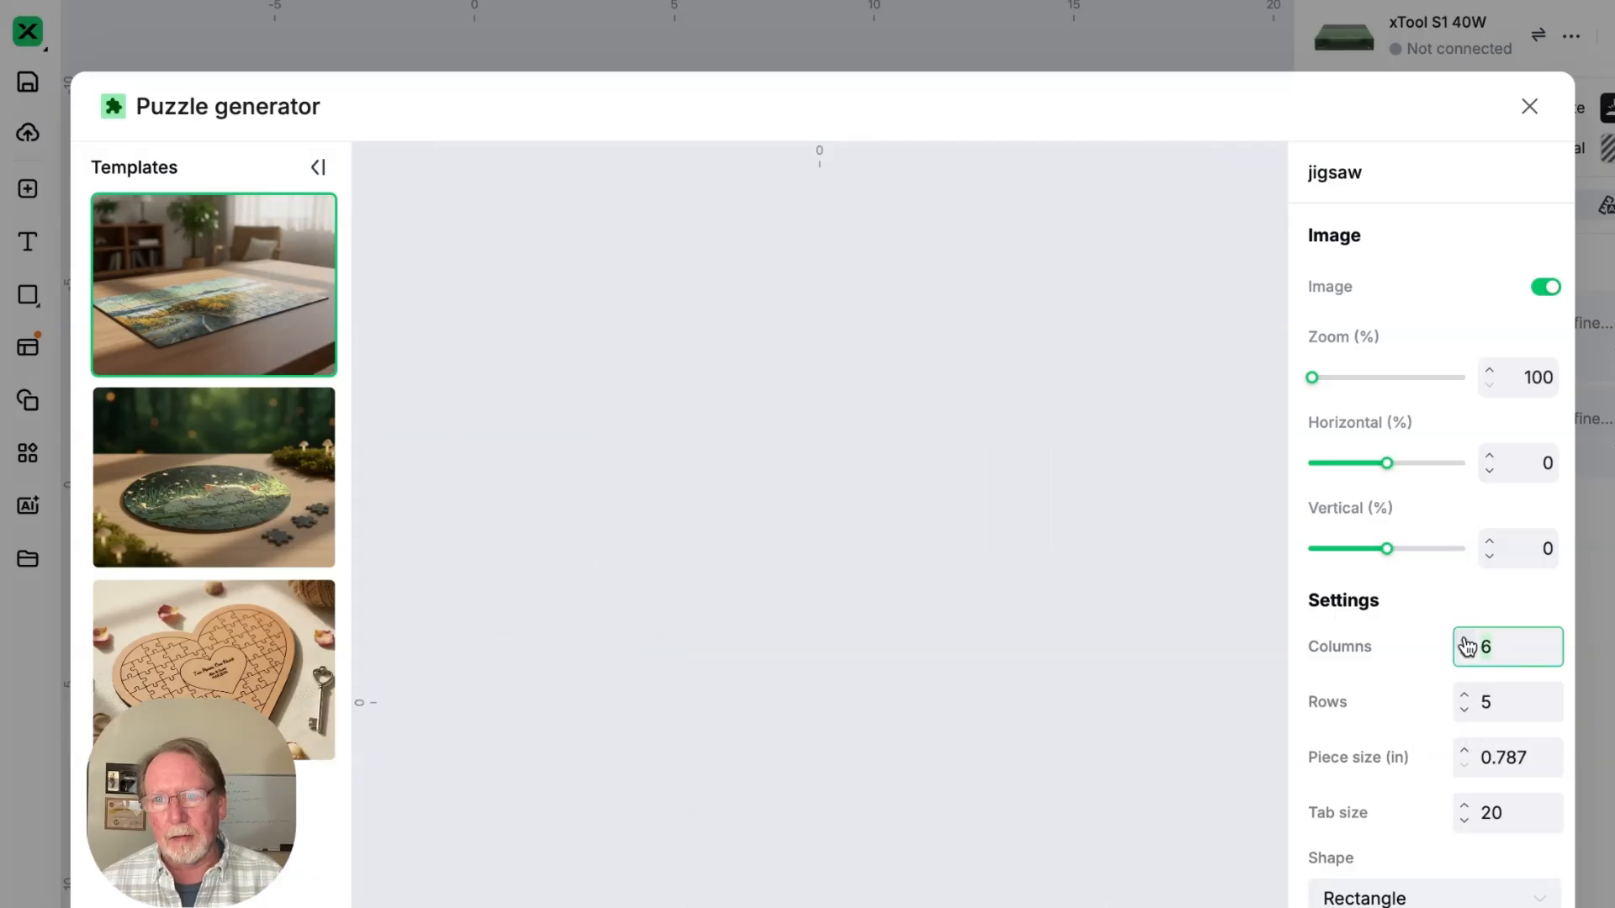
pyautogui.click(1465, 640)
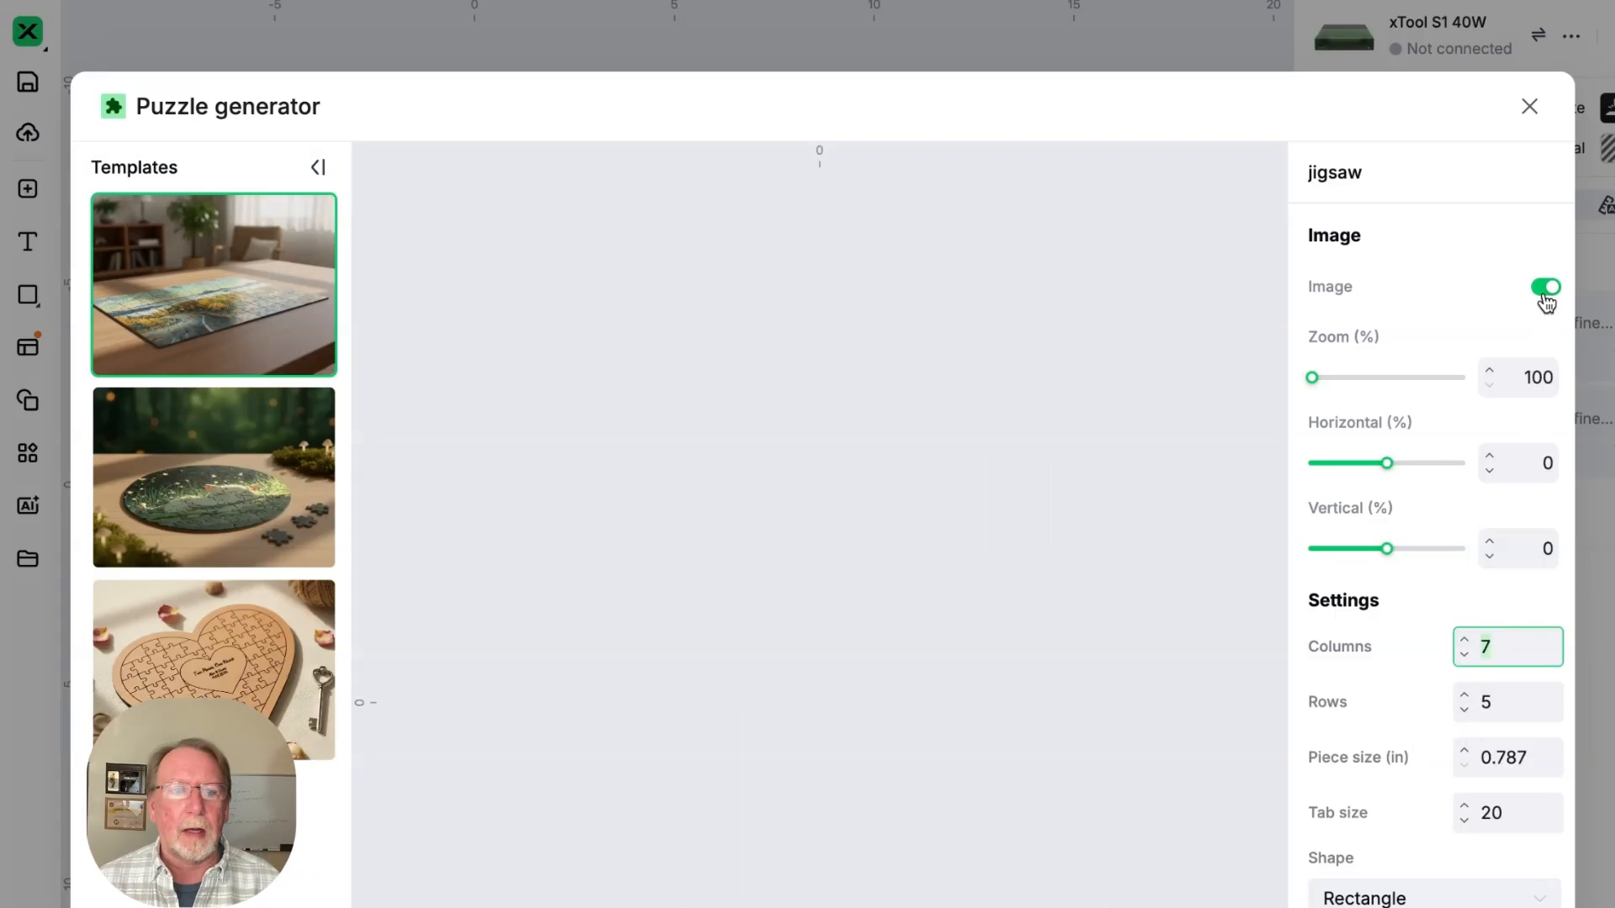
pyautogui.click(175, 461)
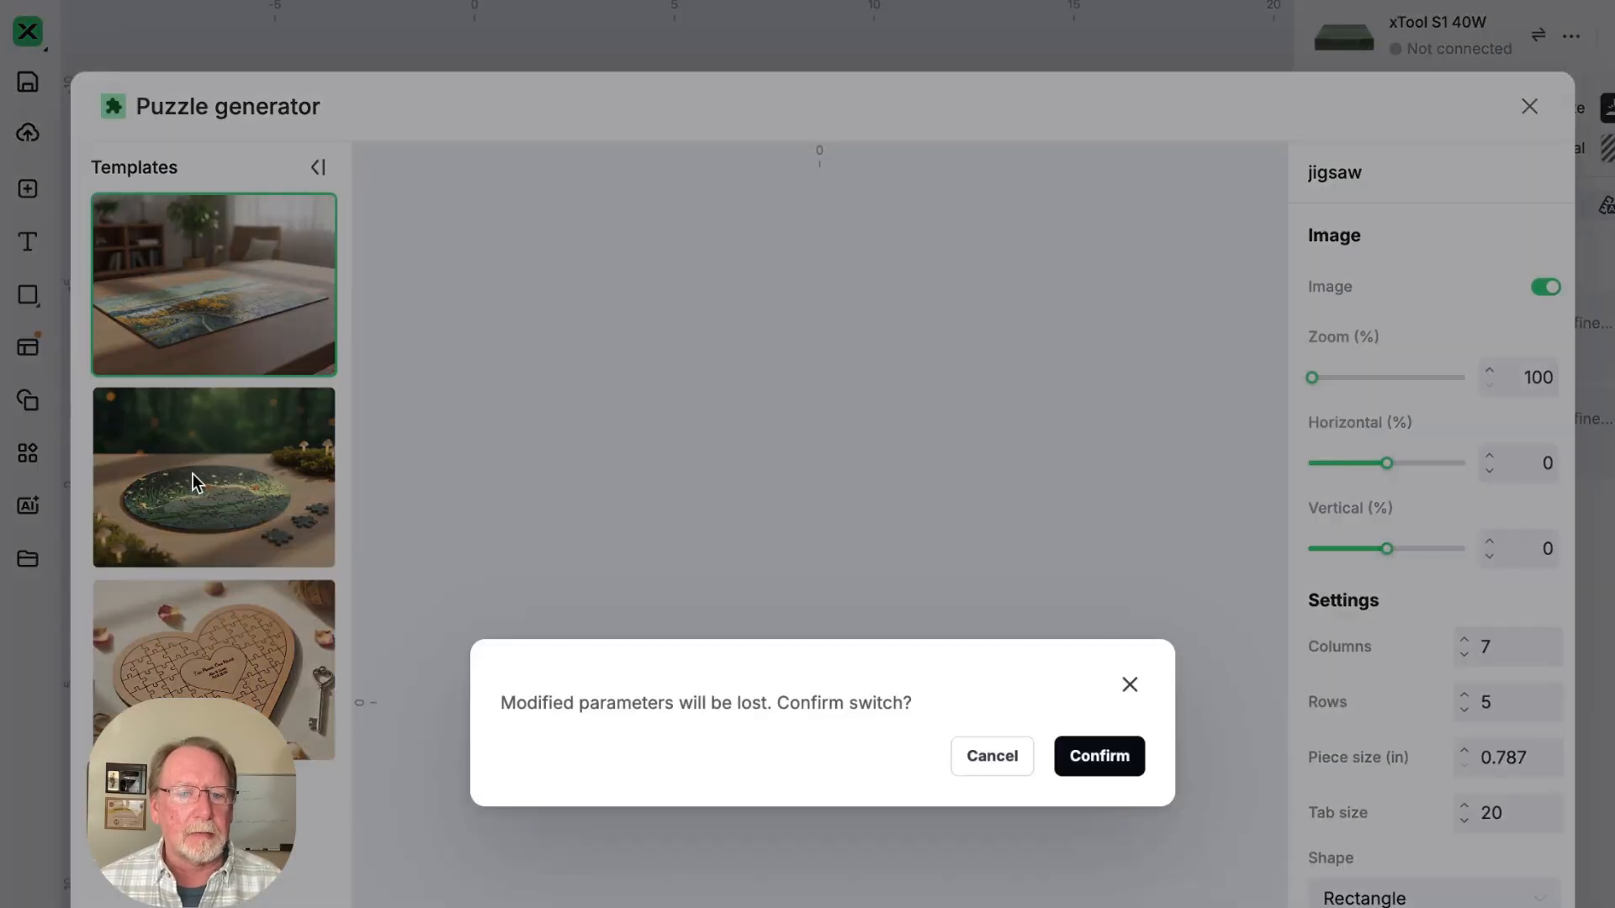
pyautogui.click(1061, 755)
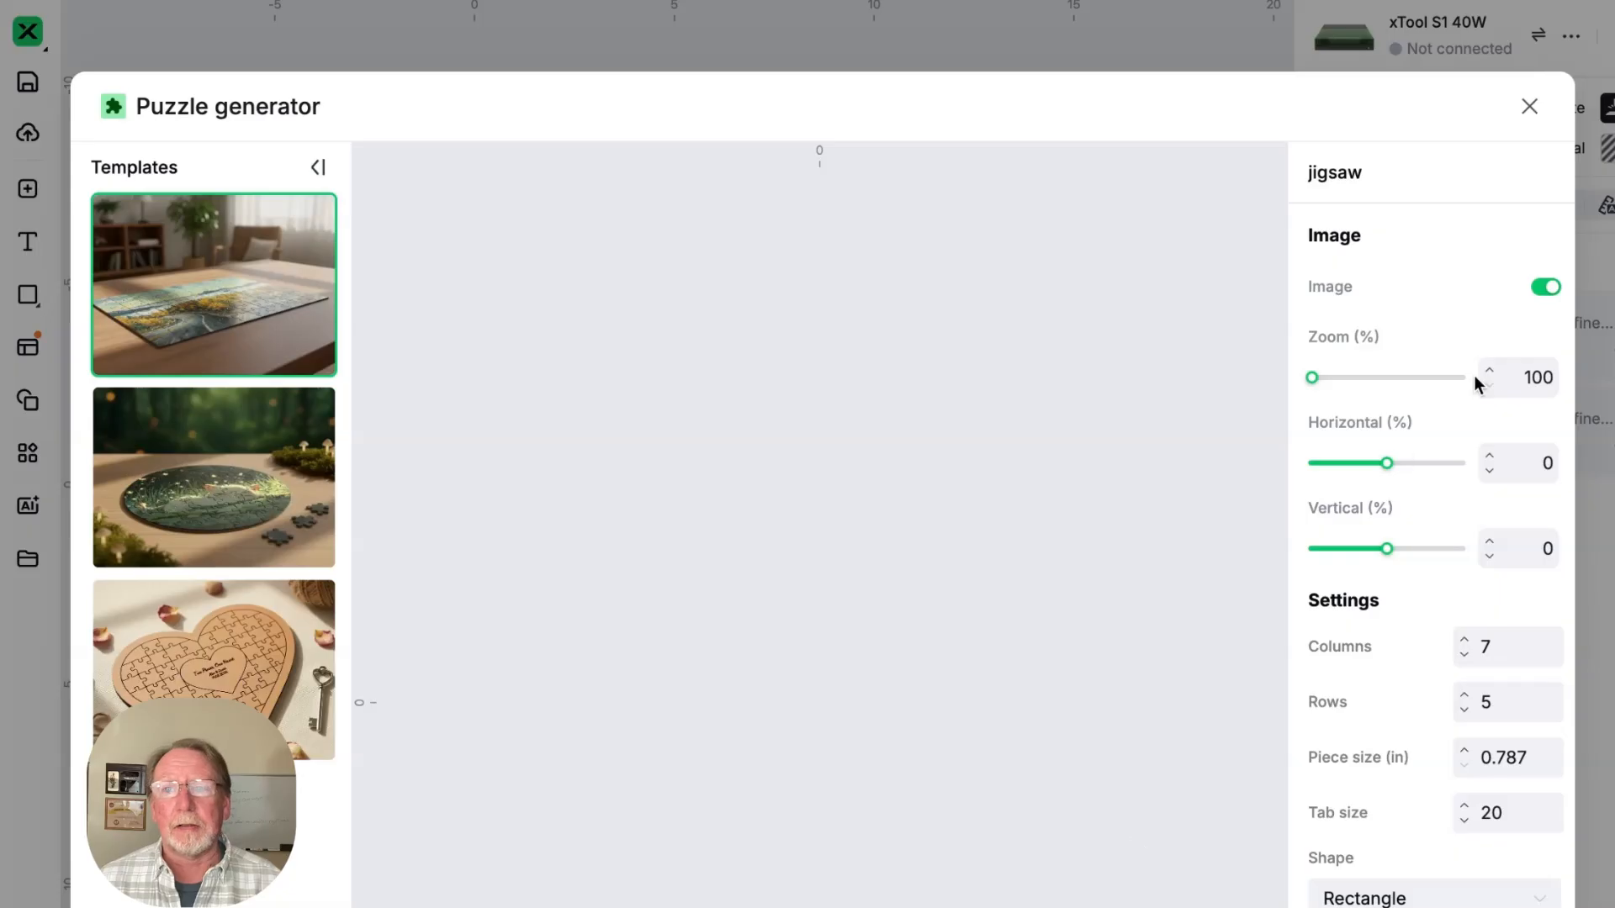
pyautogui.click(1529, 106)
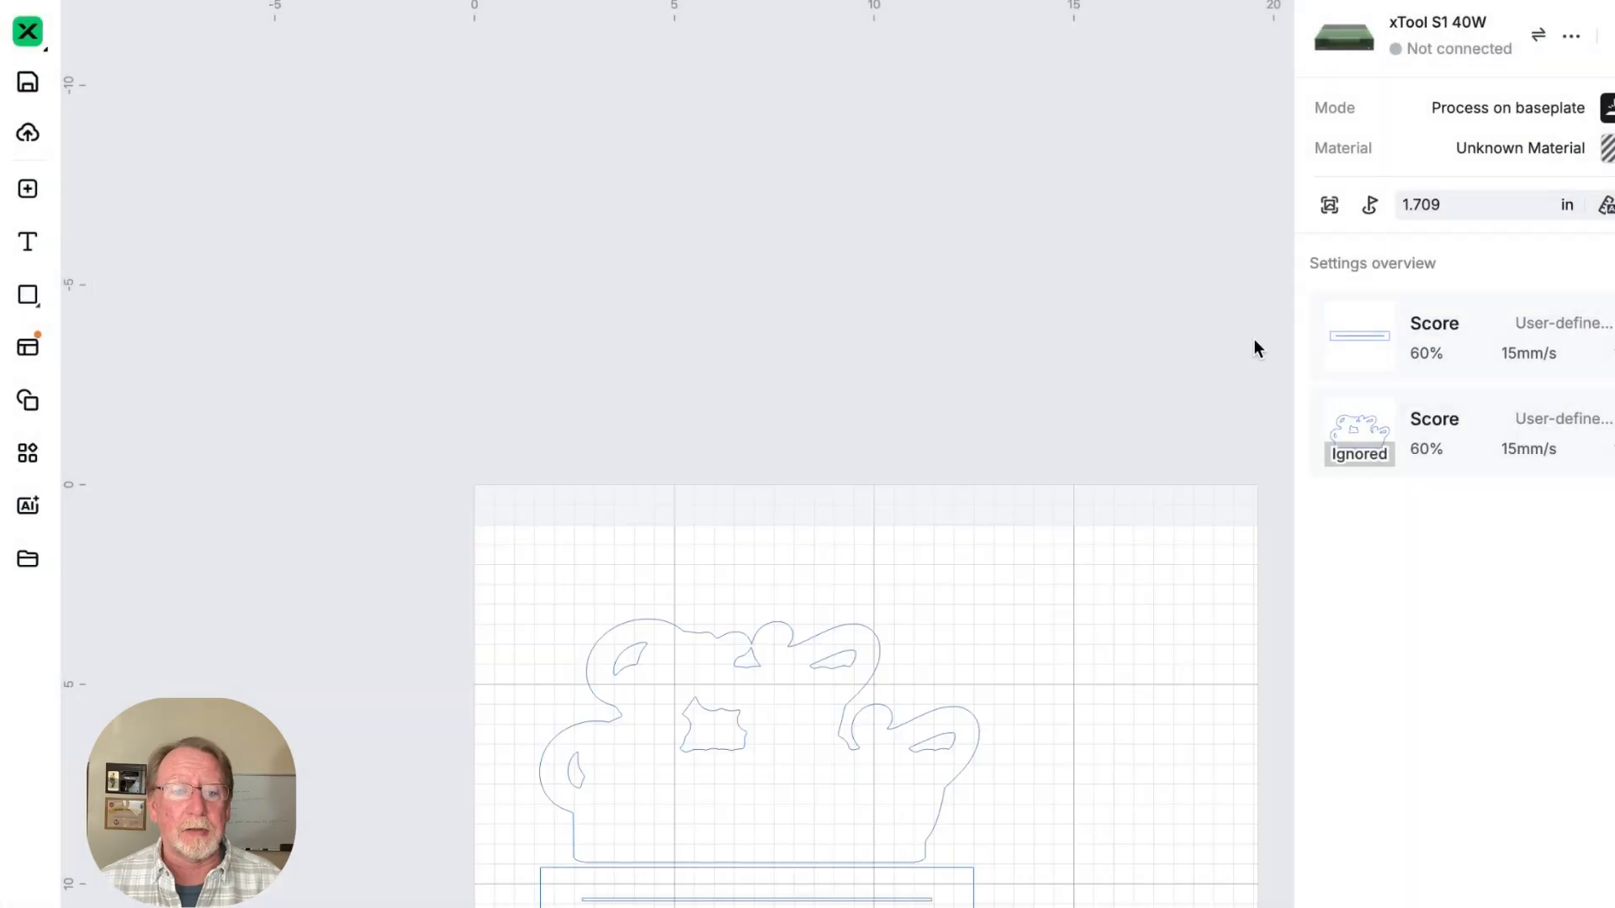
# View the descriptions of the Ornament generator and Map designer applications and open the project's canvas list.
pyautogui.click(27, 452)
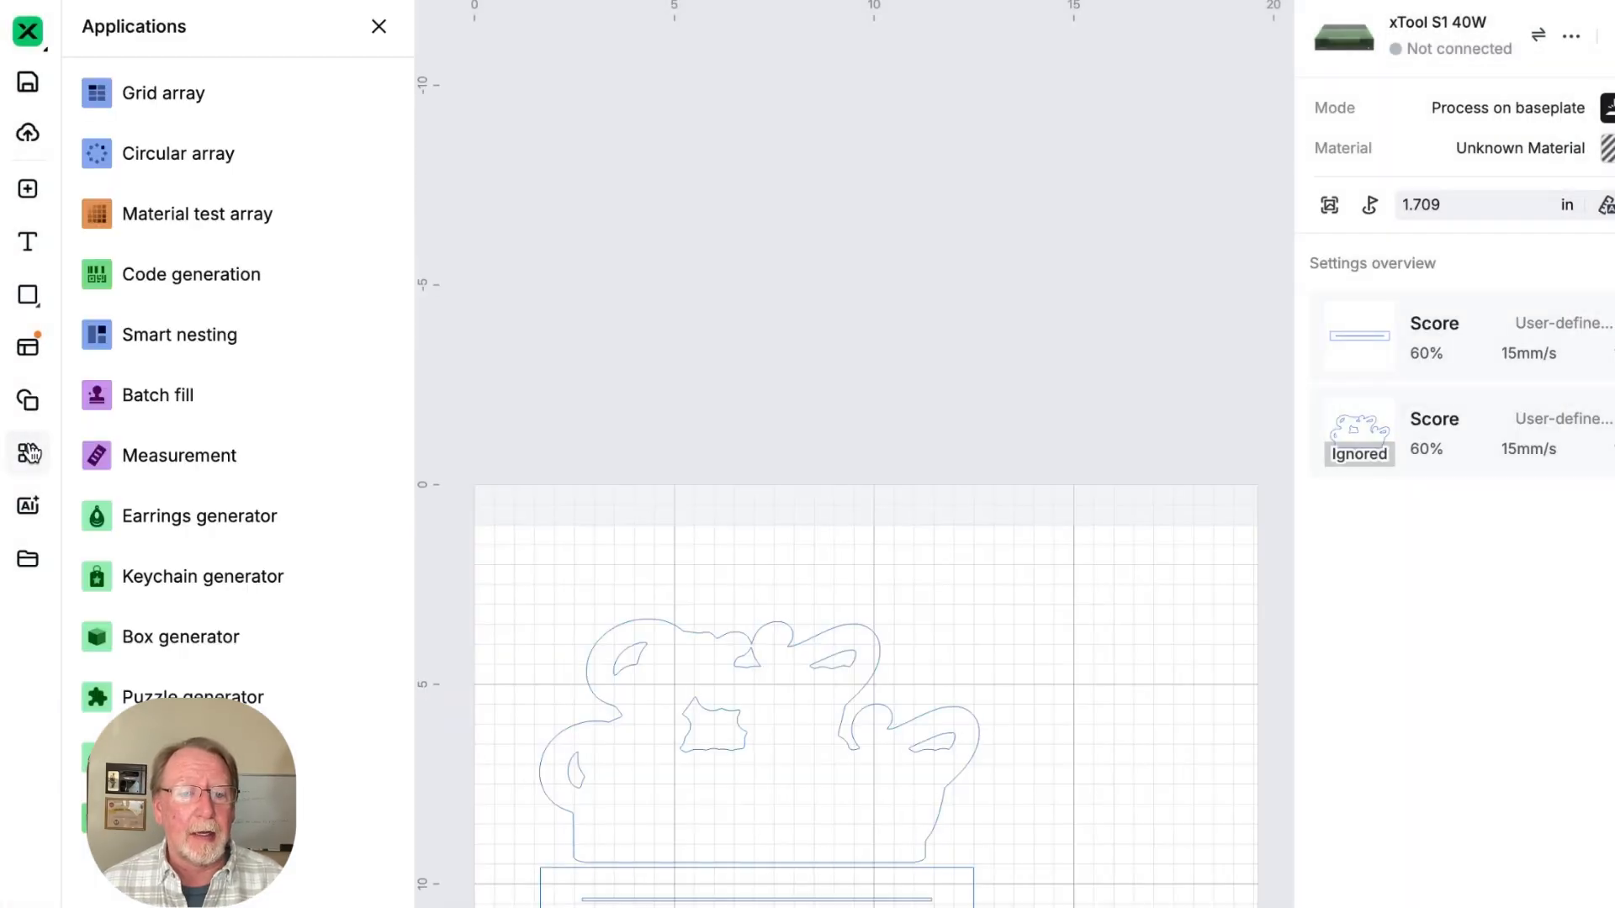
pyautogui.moveTo(240, 766)
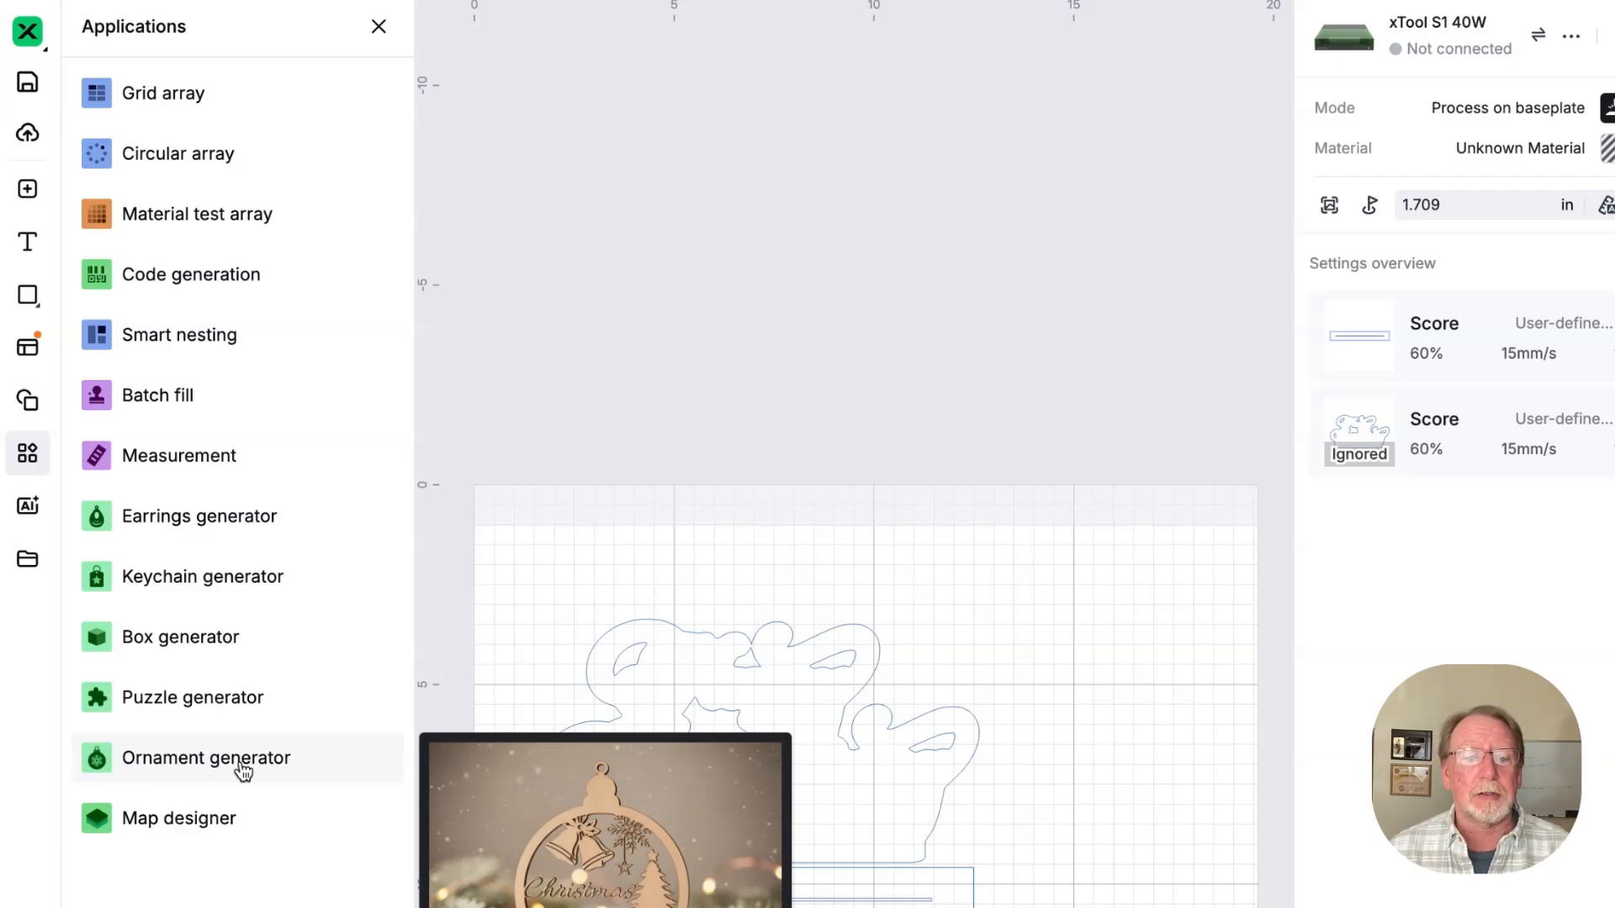
pyautogui.moveTo(226, 833)
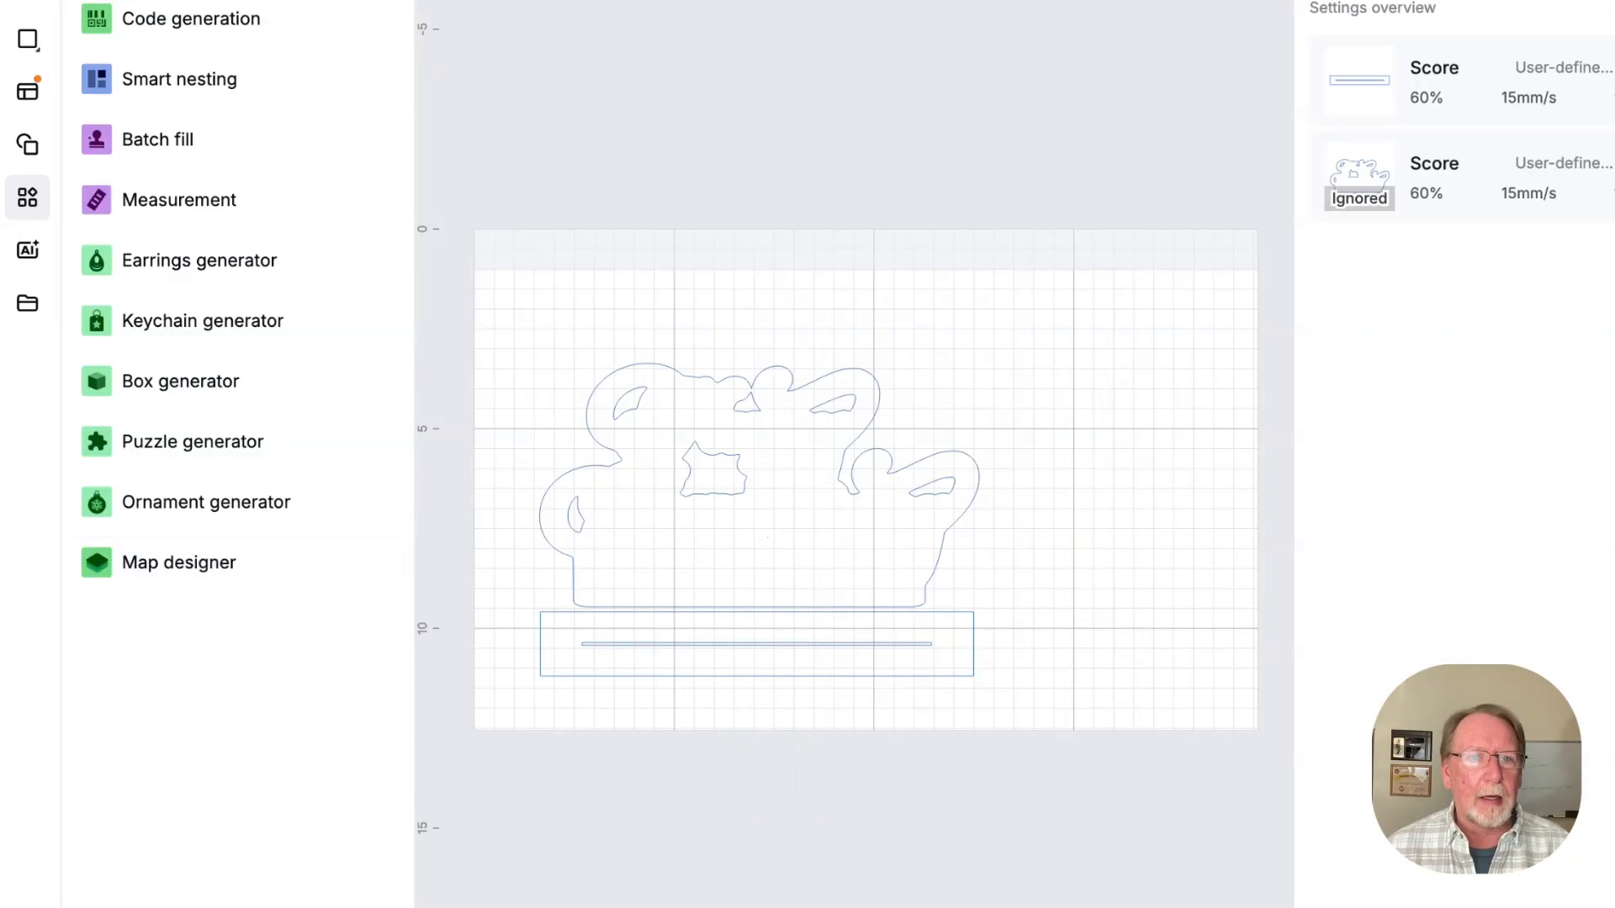
pyautogui.click(232, 907)
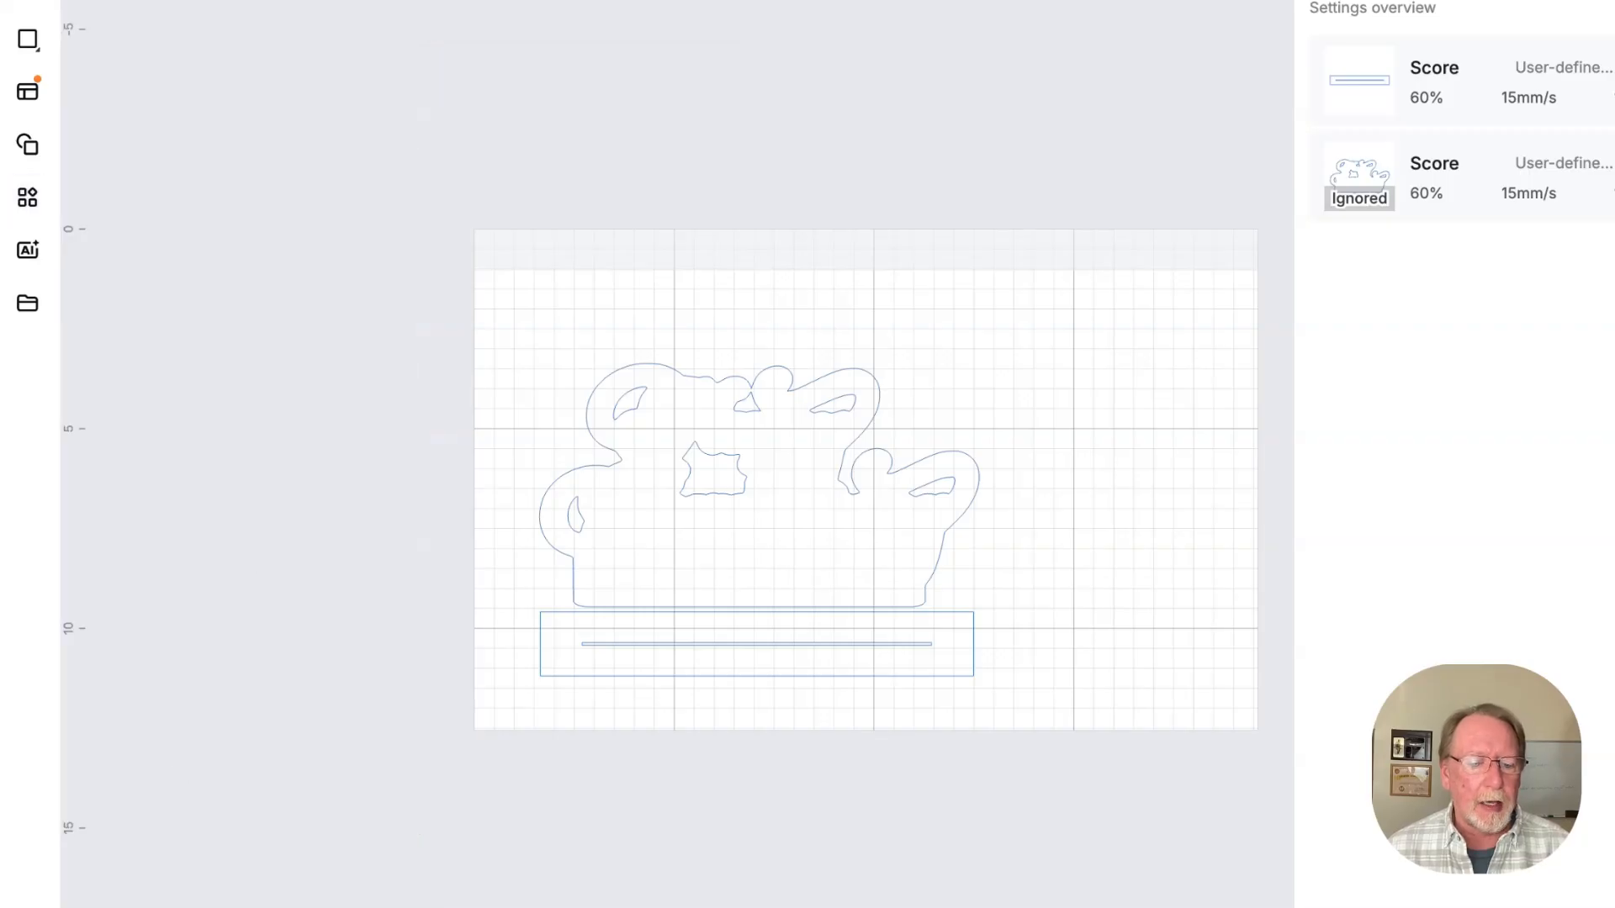
pyautogui.click(231, 907)
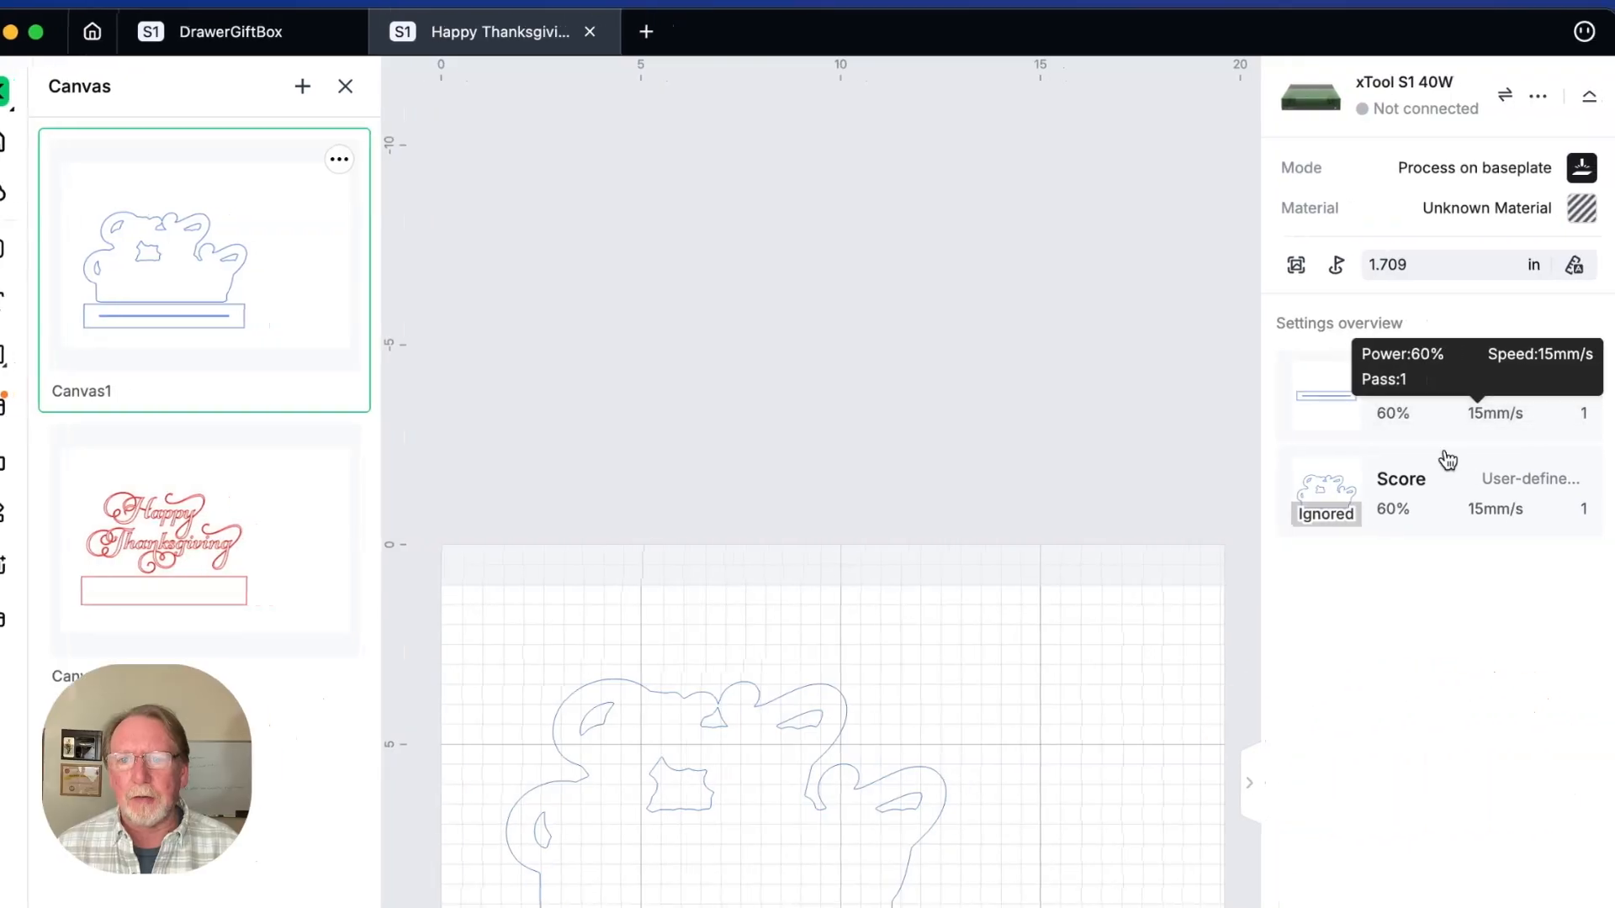
# View the score settings of the ignored outline and change the base rectangle and its inner slot from Score to Cut.
pyautogui.click(1446, 495)
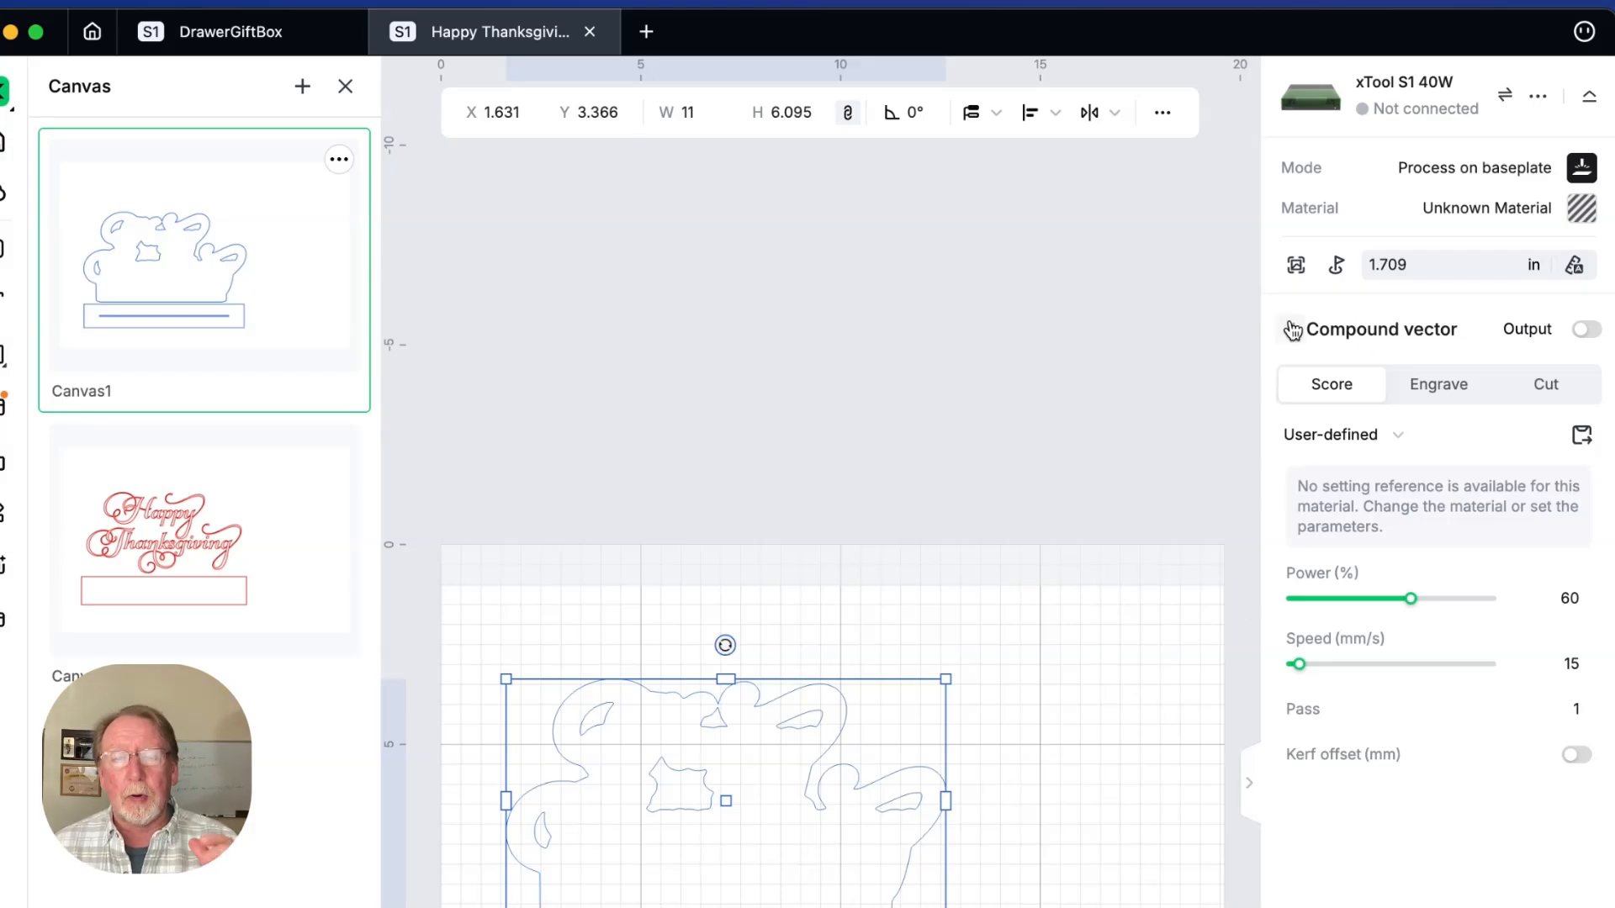
pyautogui.click(1293, 330)
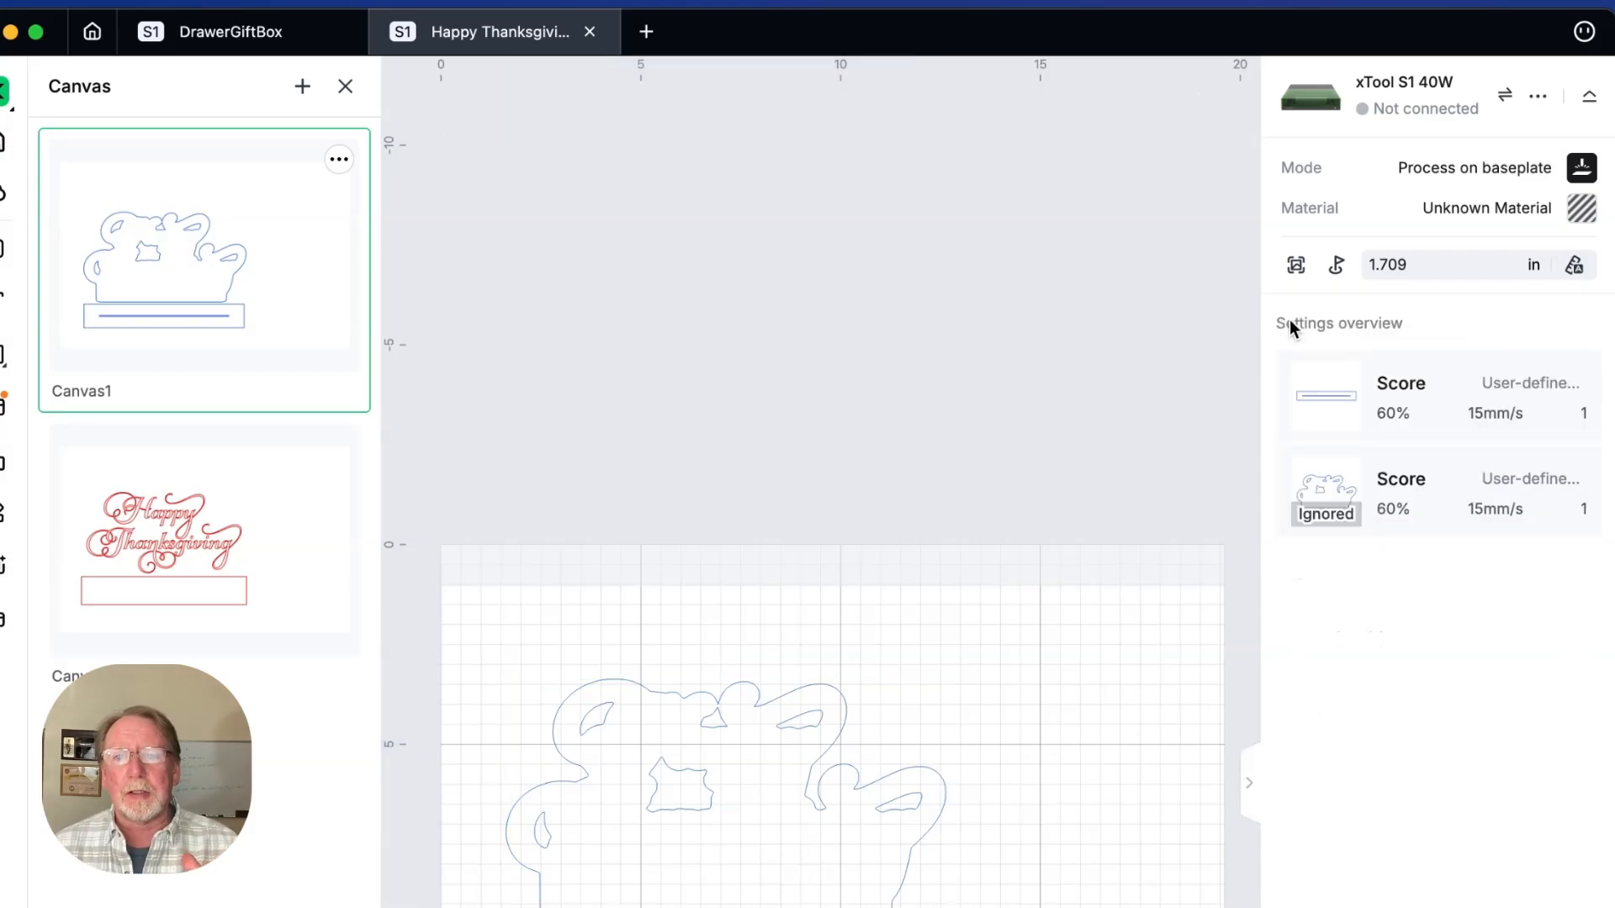
pyautogui.click(1449, 415)
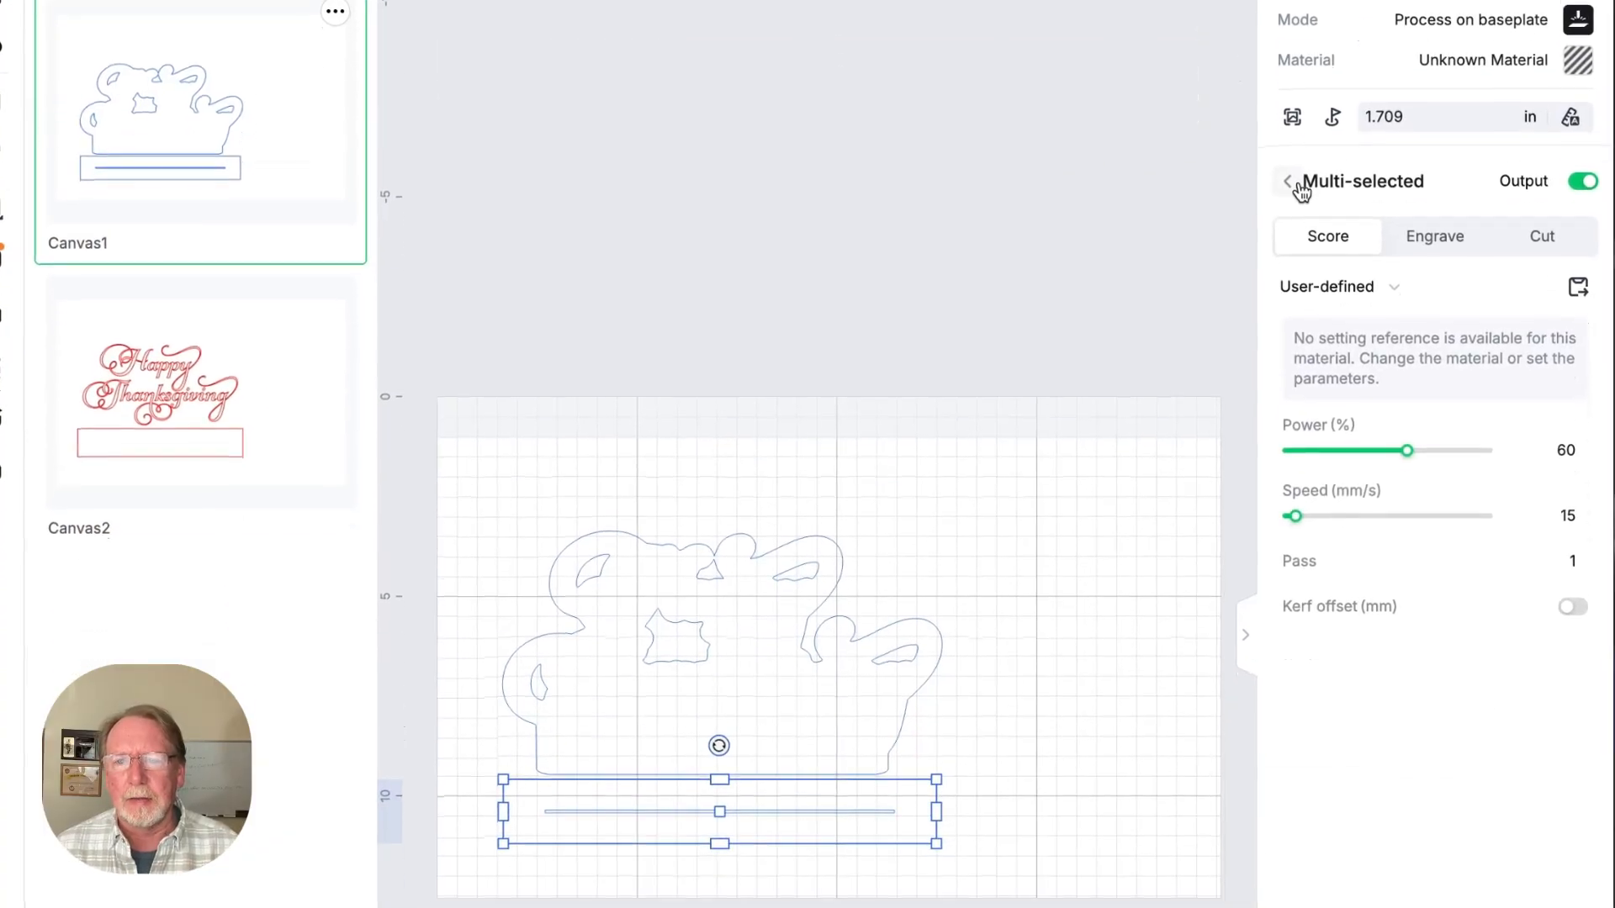
pyautogui.click(1559, 240)
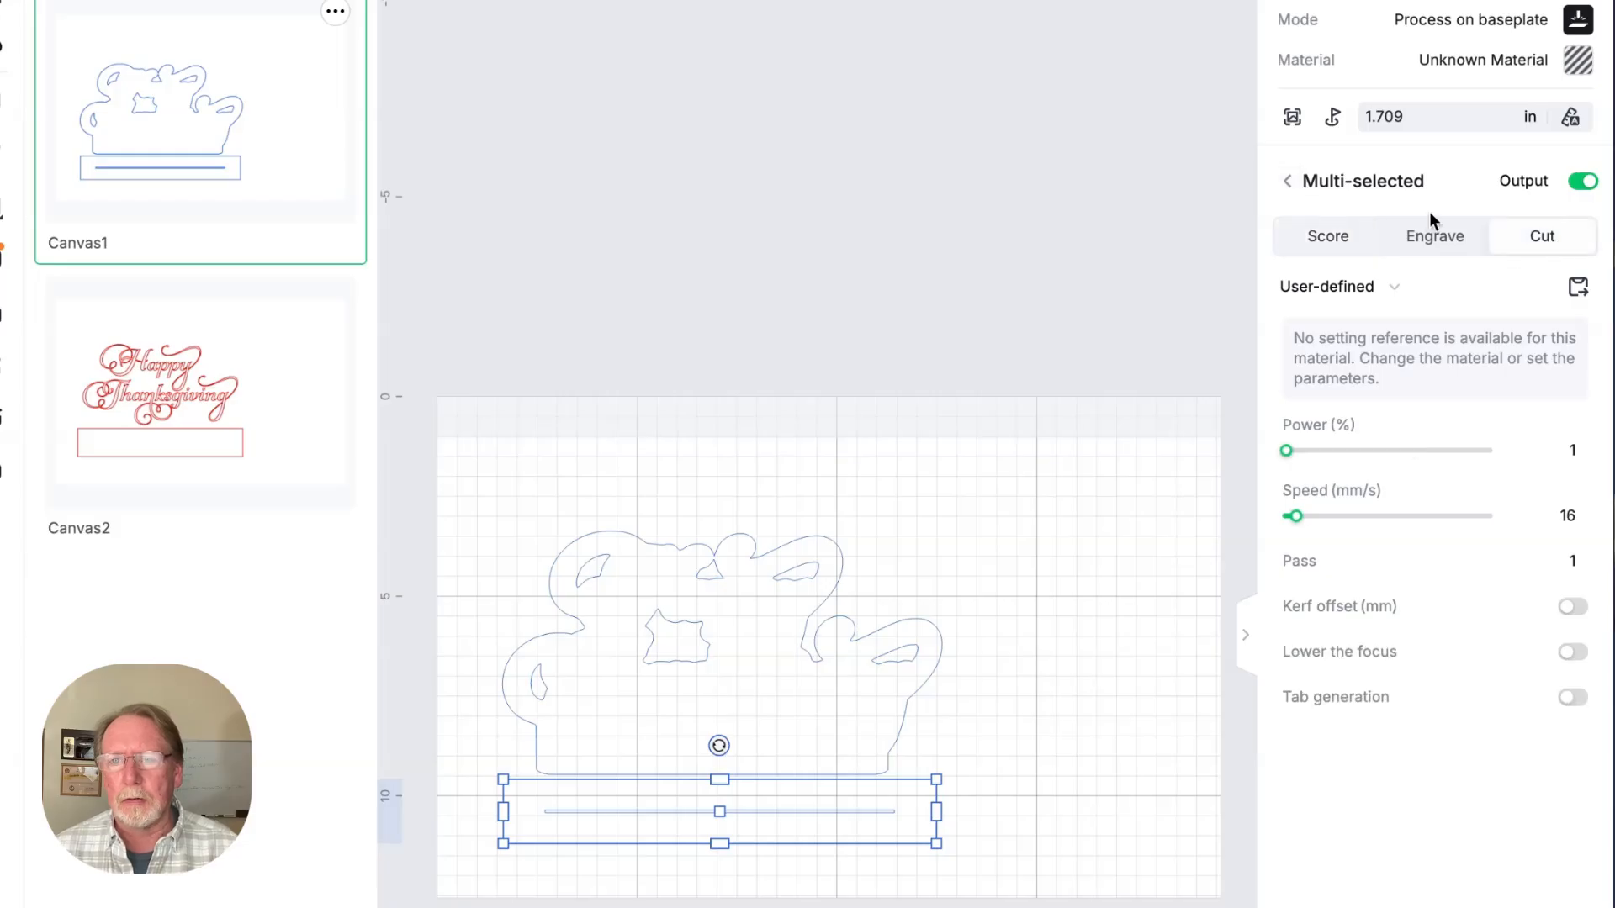
# Change the ignored compound outline above the base from Score to Cut and enable its output.
pyautogui.click(1287, 182)
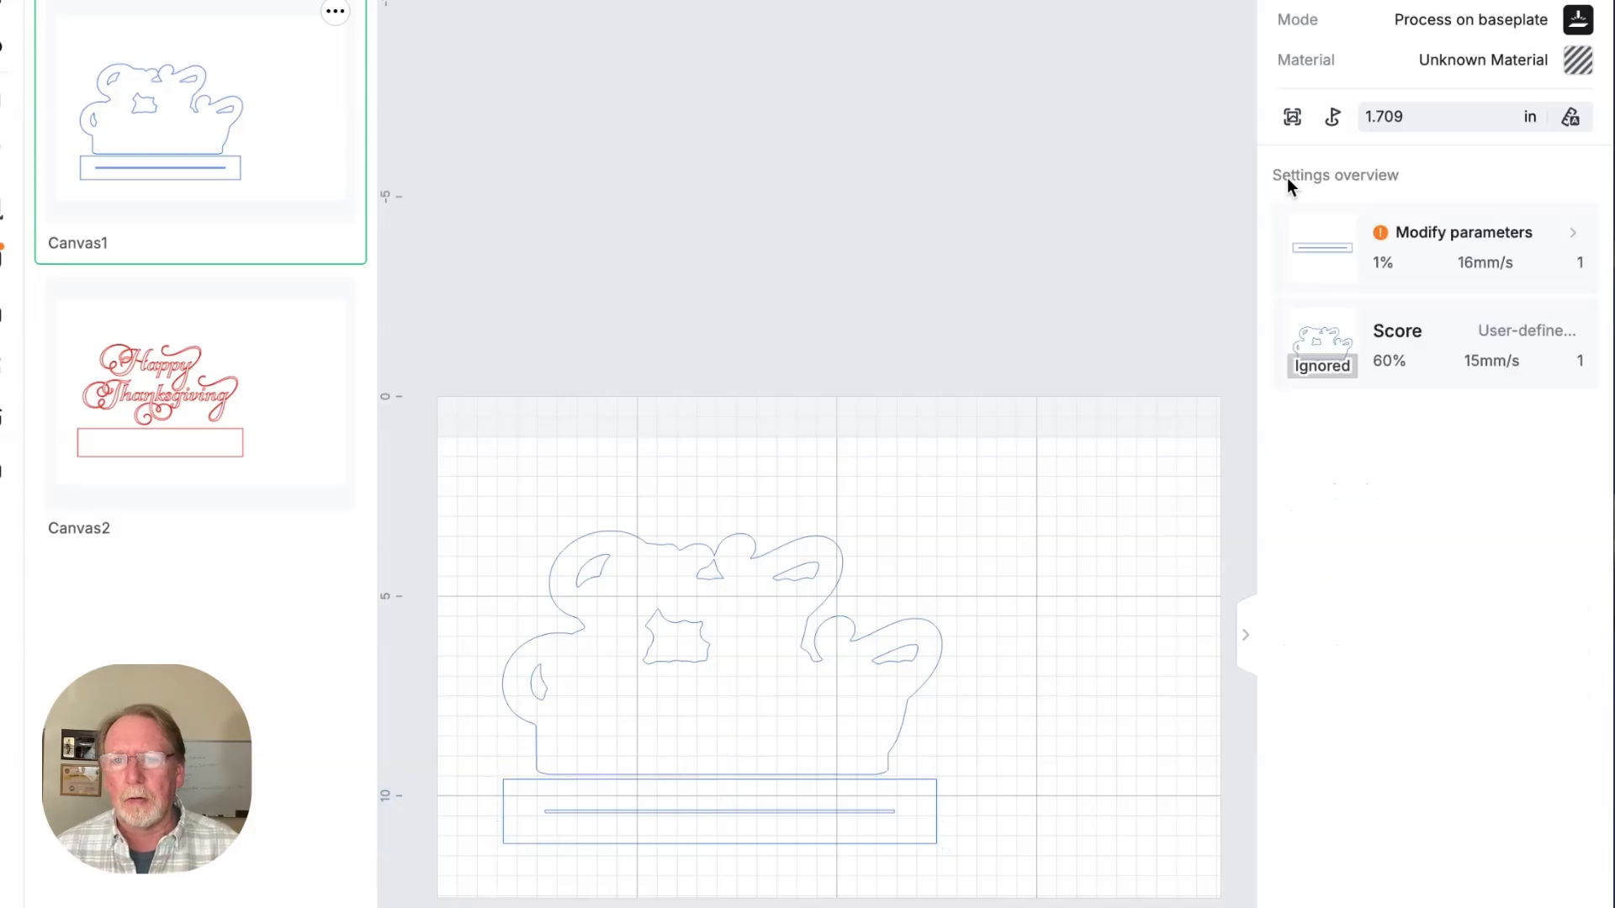
pyautogui.click(748, 653)
pyautogui.click(1576, 242)
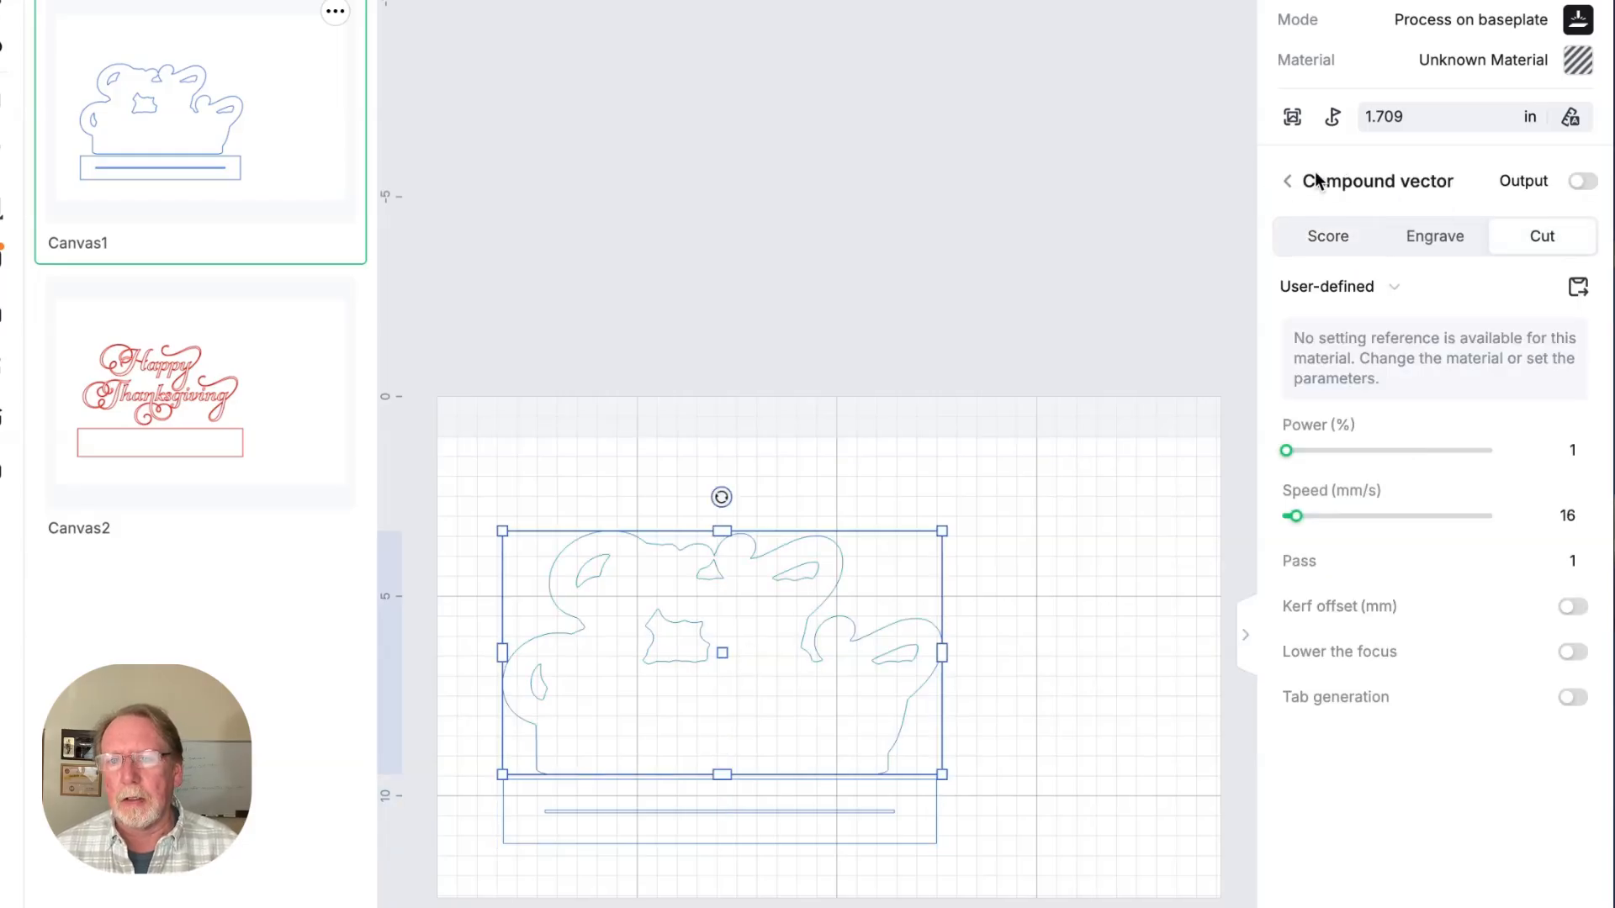
pyautogui.click(1288, 184)
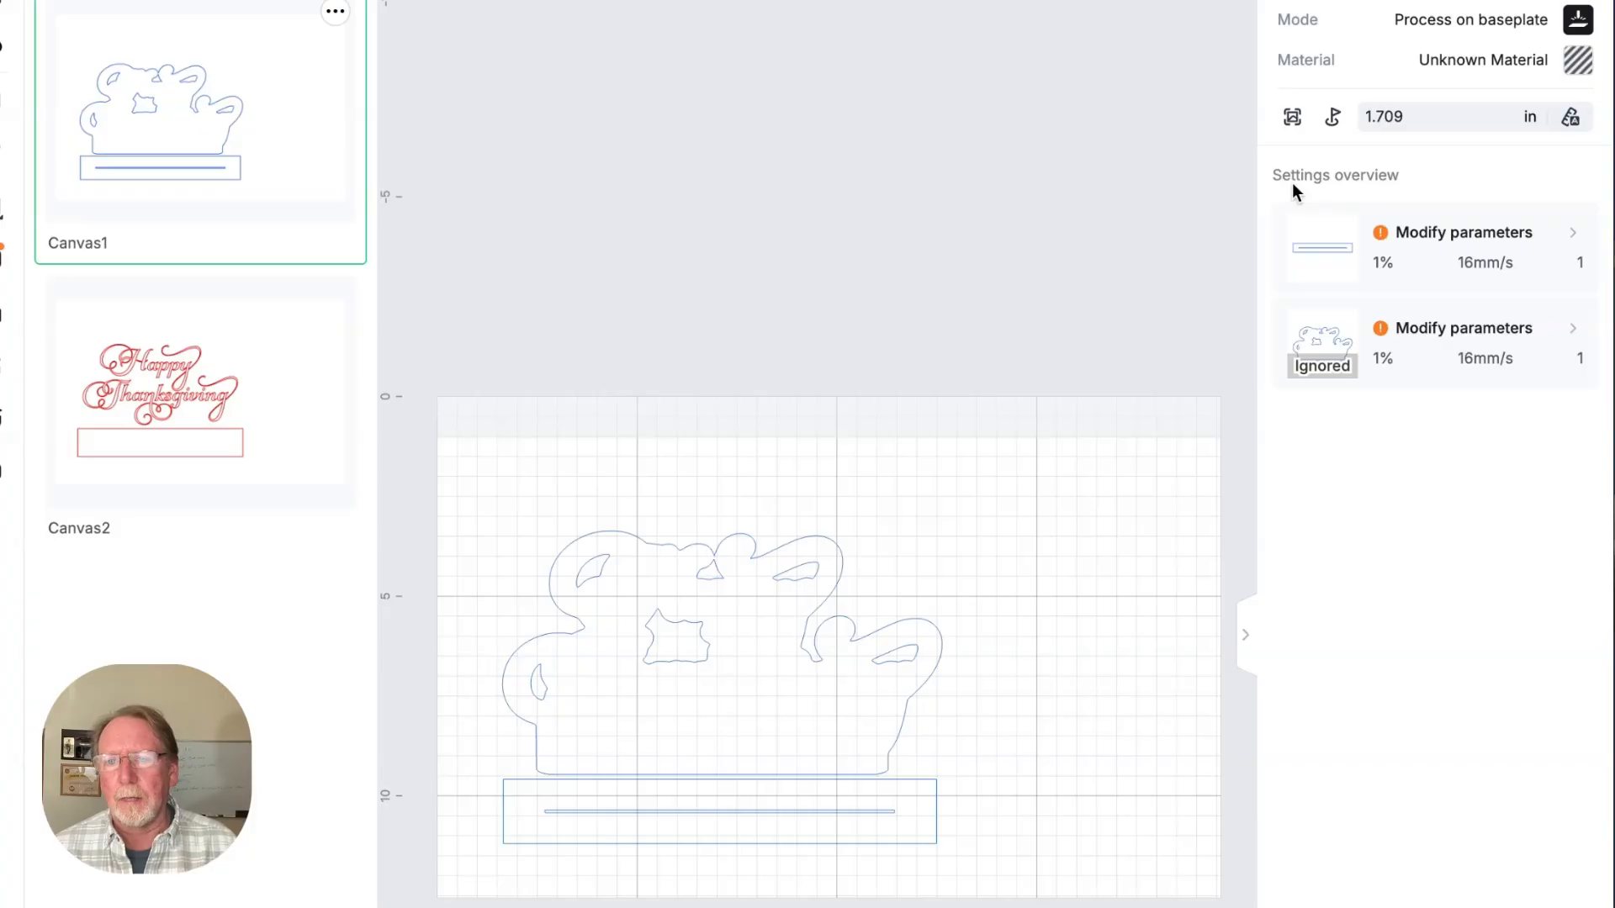
pyautogui.click(1435, 336)
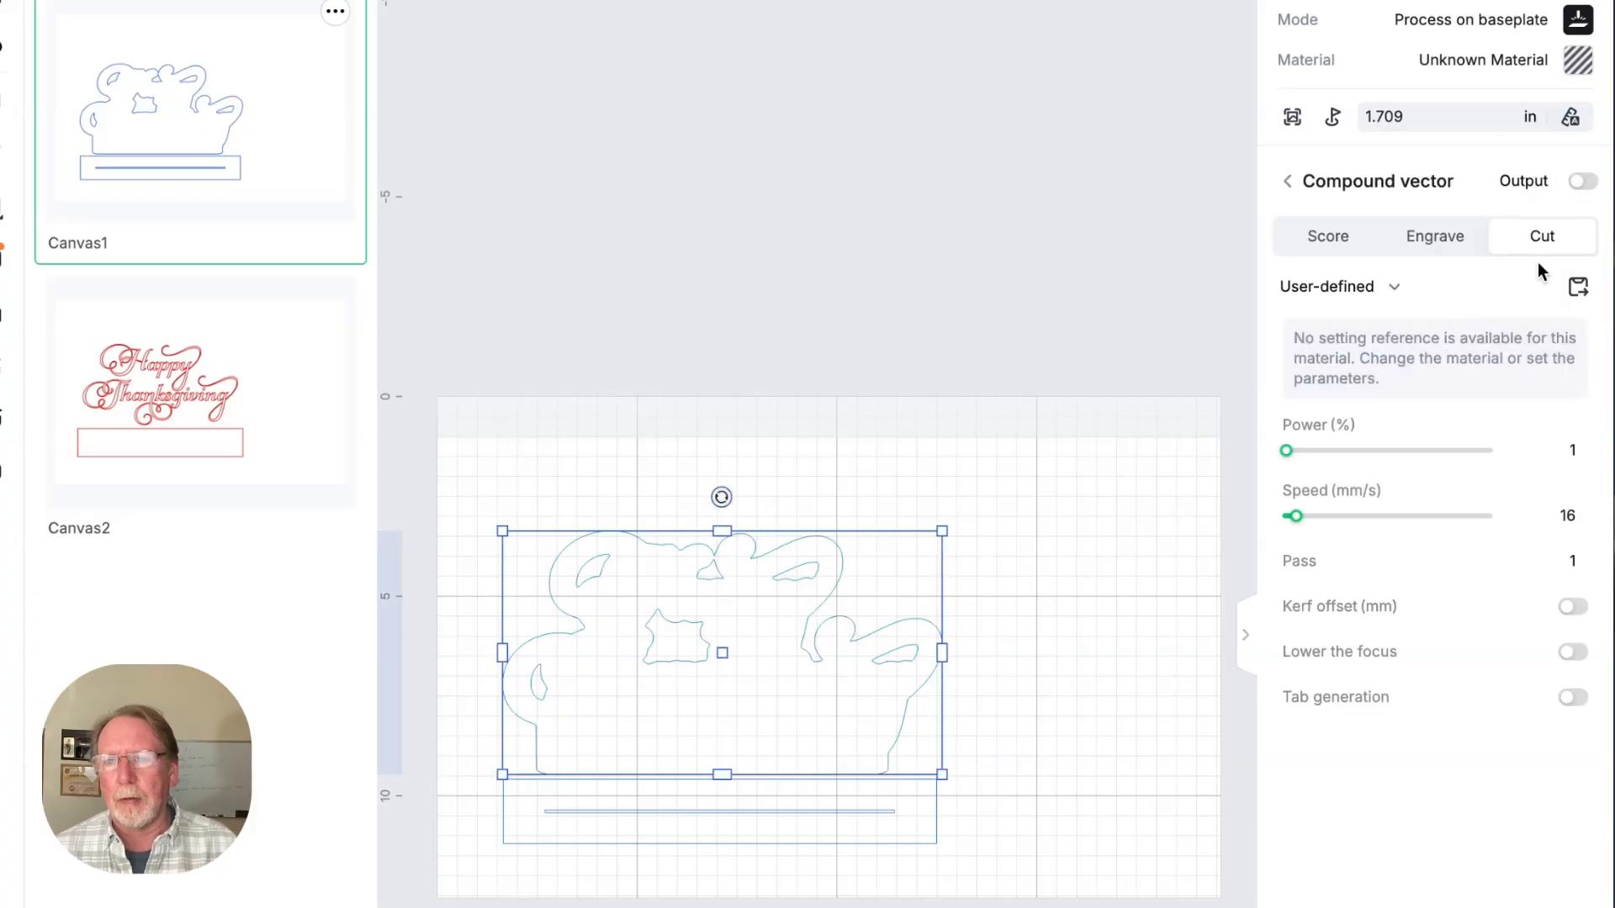
pyautogui.click(1580, 185)
pyautogui.click(1290, 180)
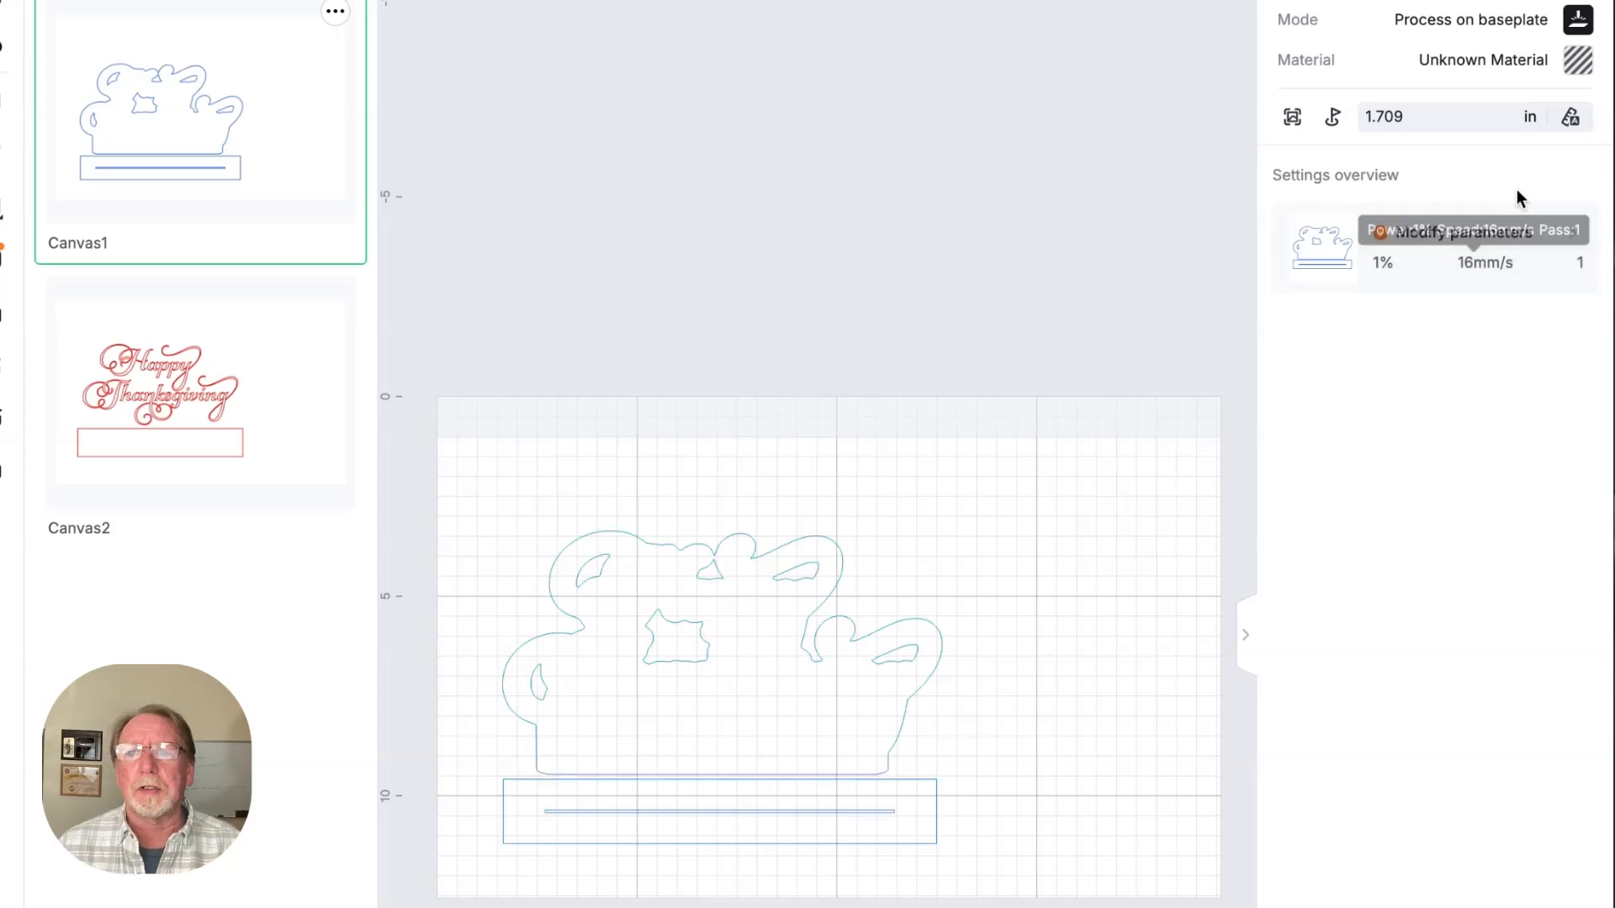
# Apply 1/8"(3mm) Basswood Plywood from the recent materials and acknowledge the flammable material tip.
pyautogui.click(1577, 60)
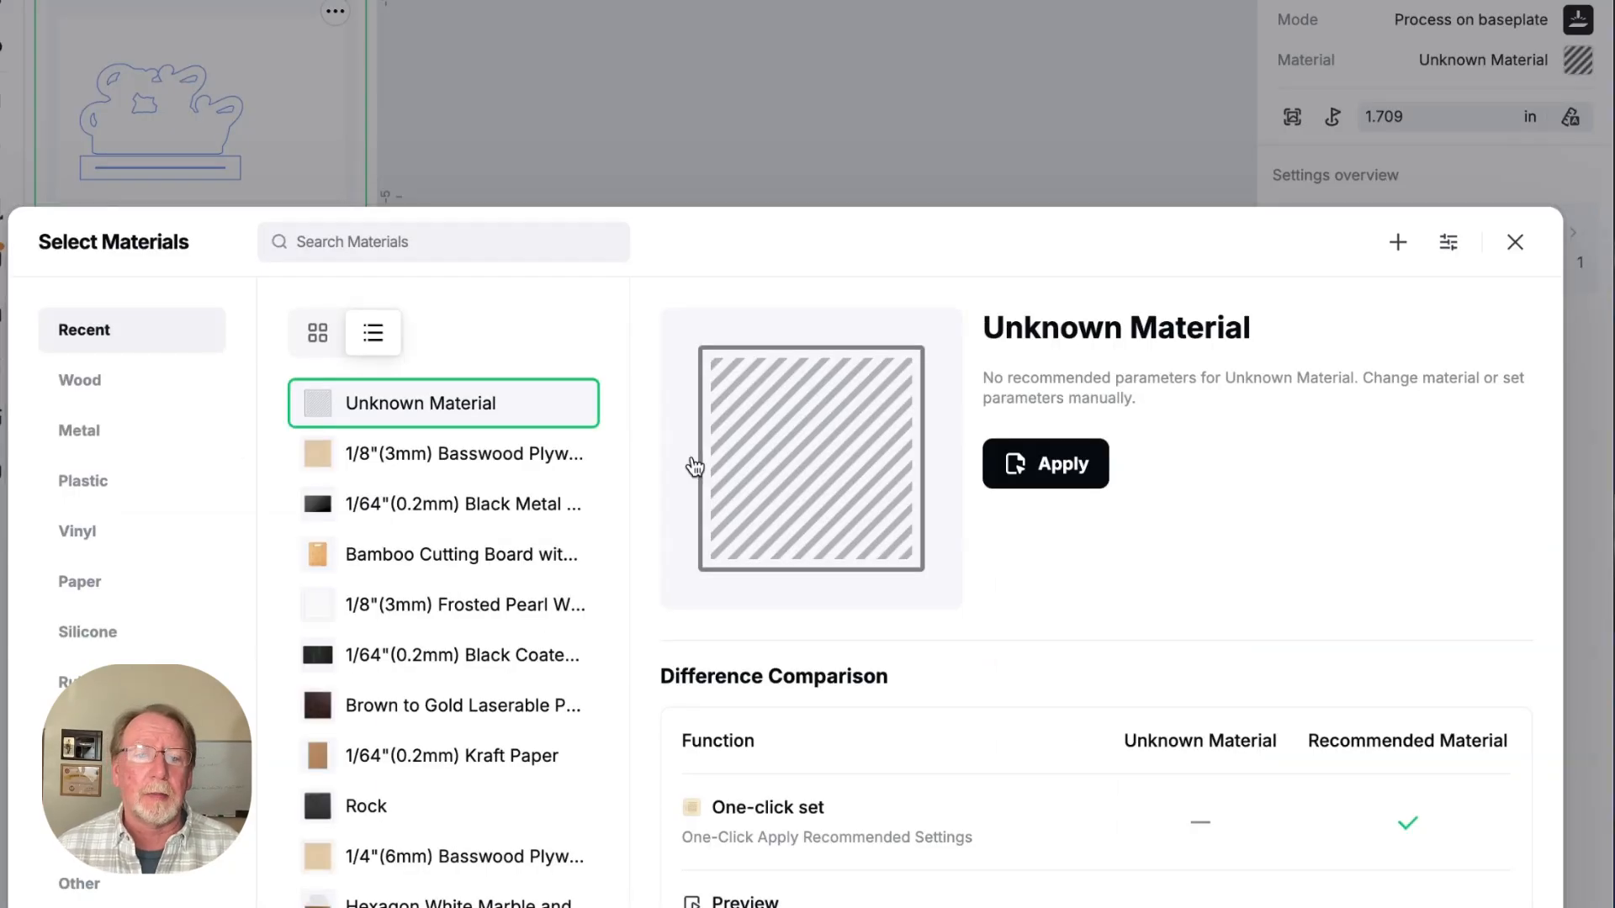
pyautogui.click(508, 458)
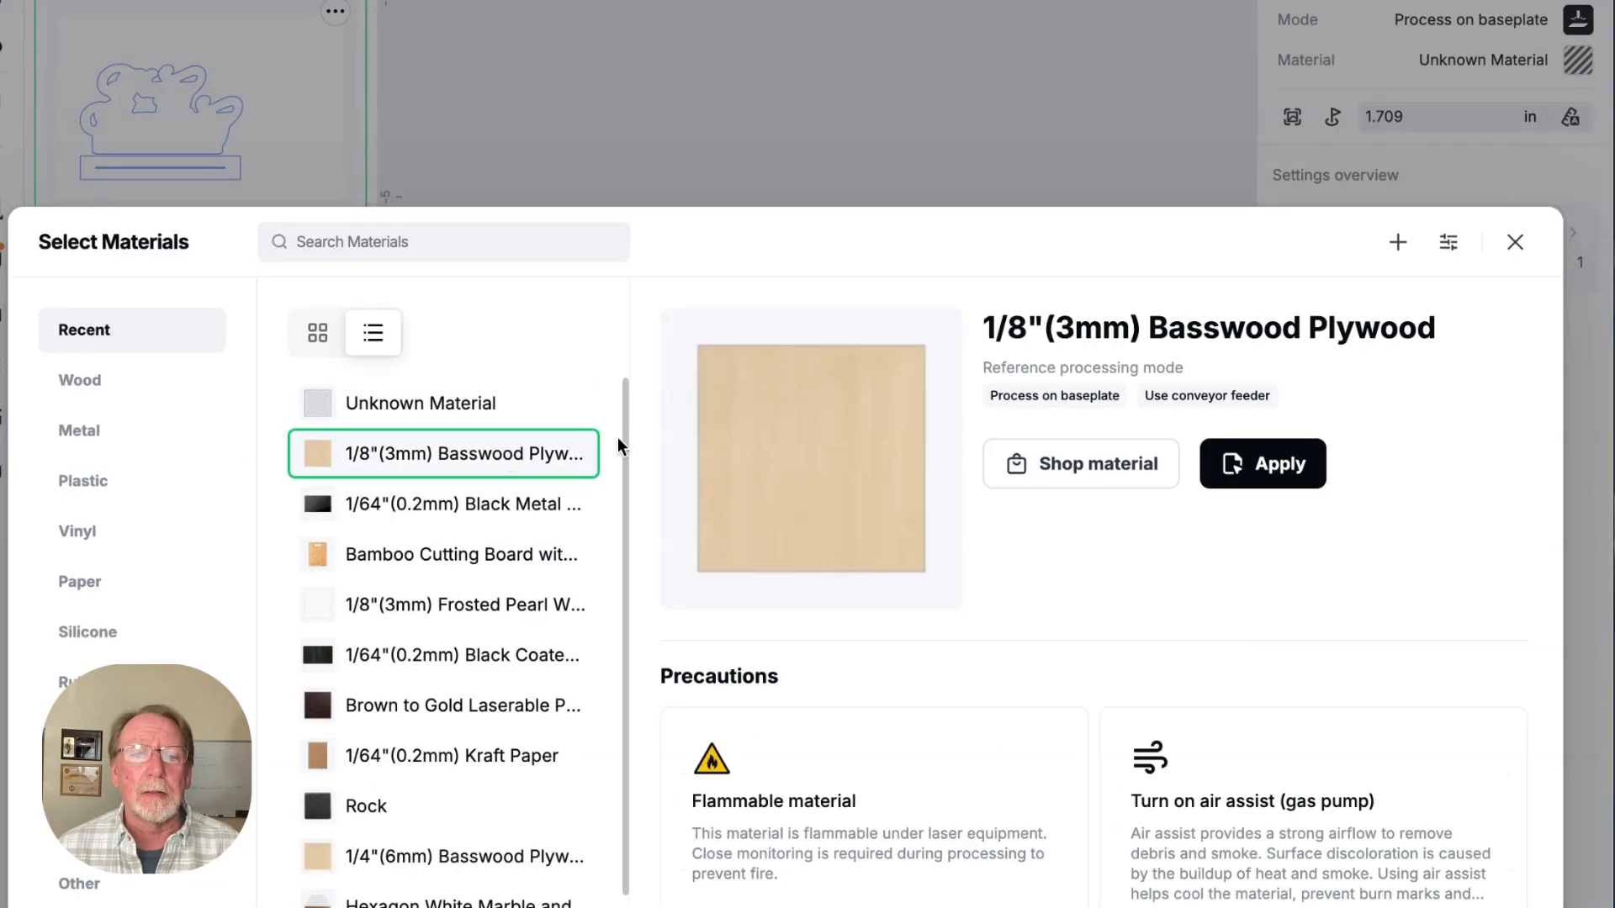
pyautogui.click(1264, 464)
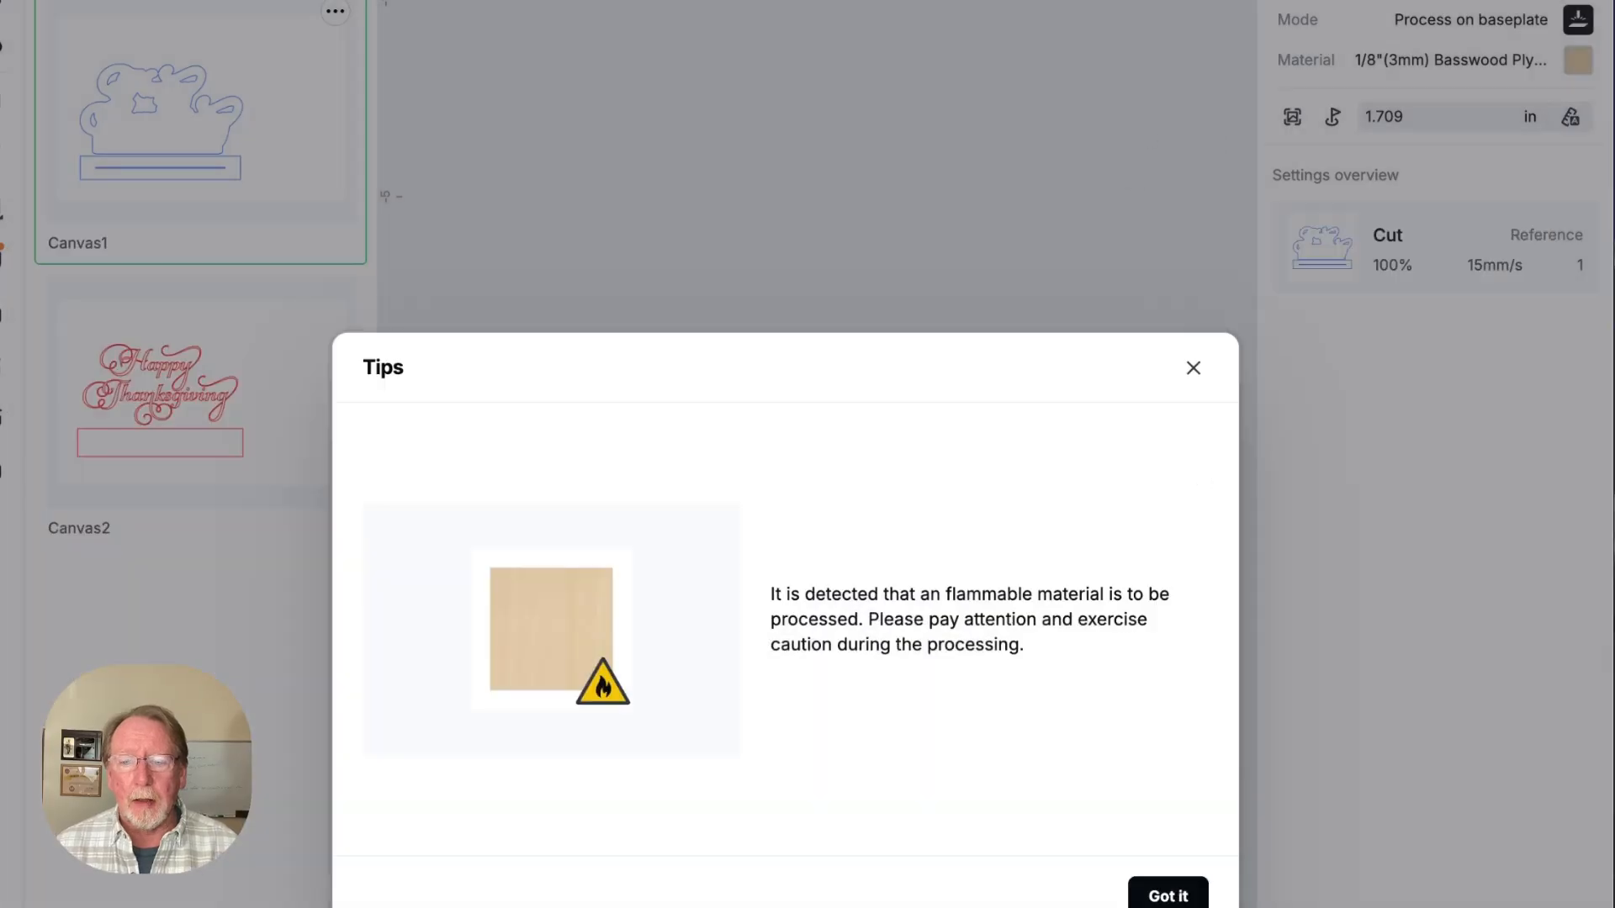
pyautogui.click(1174, 893)
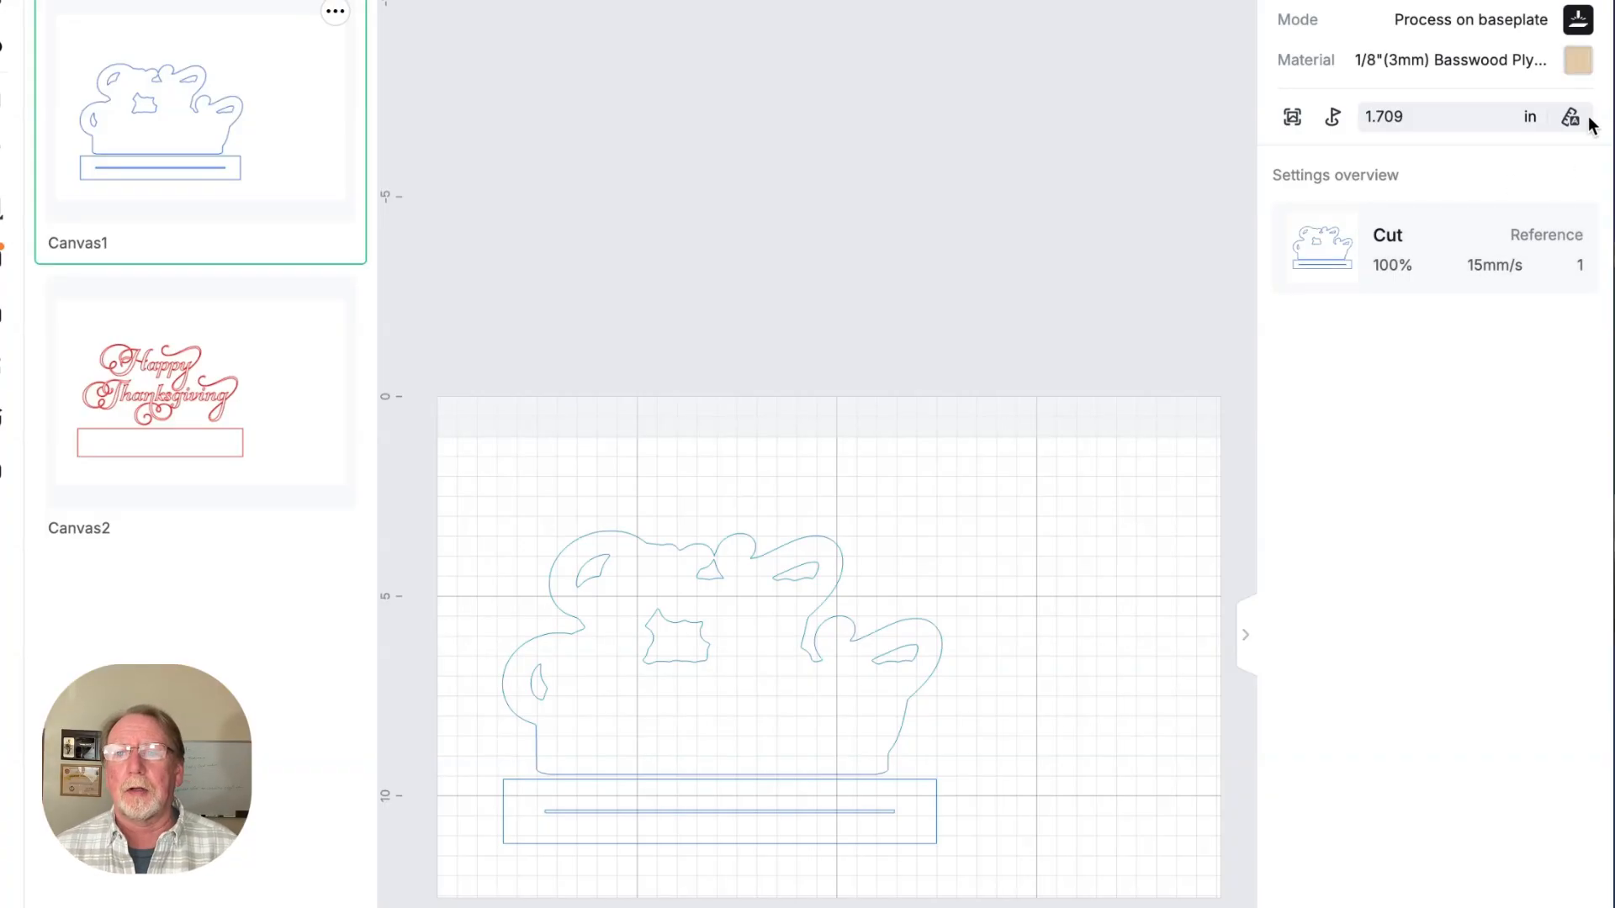
# Switch the material to Bamboo Cutting Board with Cutout Handle and acknowledge the safety tip.
pyautogui.click(1552, 55)
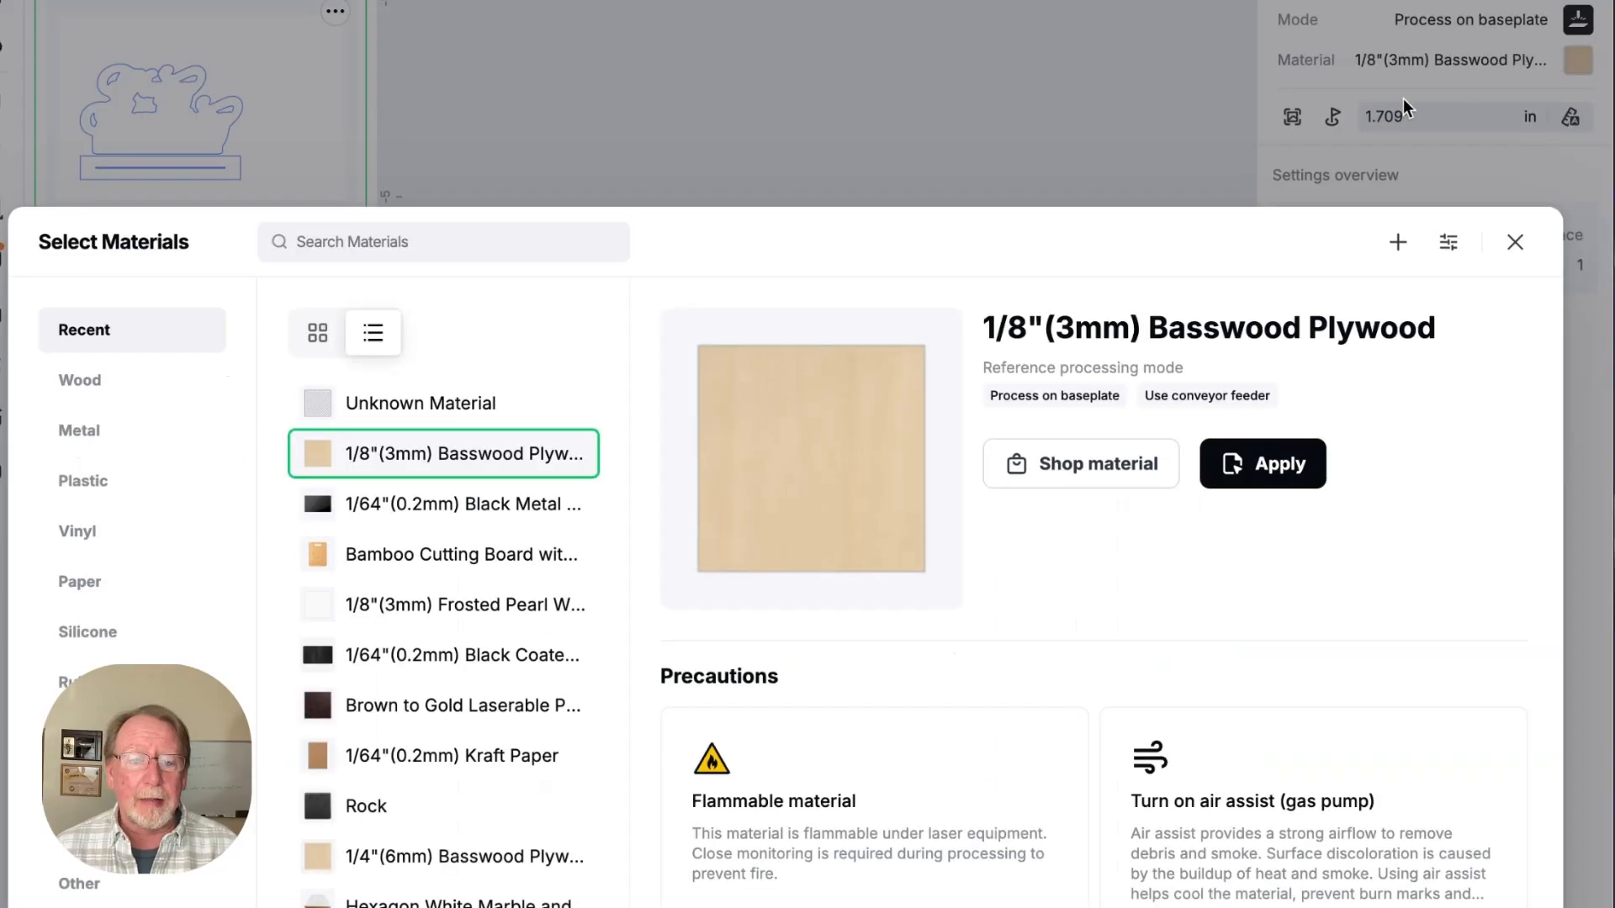
pyautogui.click(470, 562)
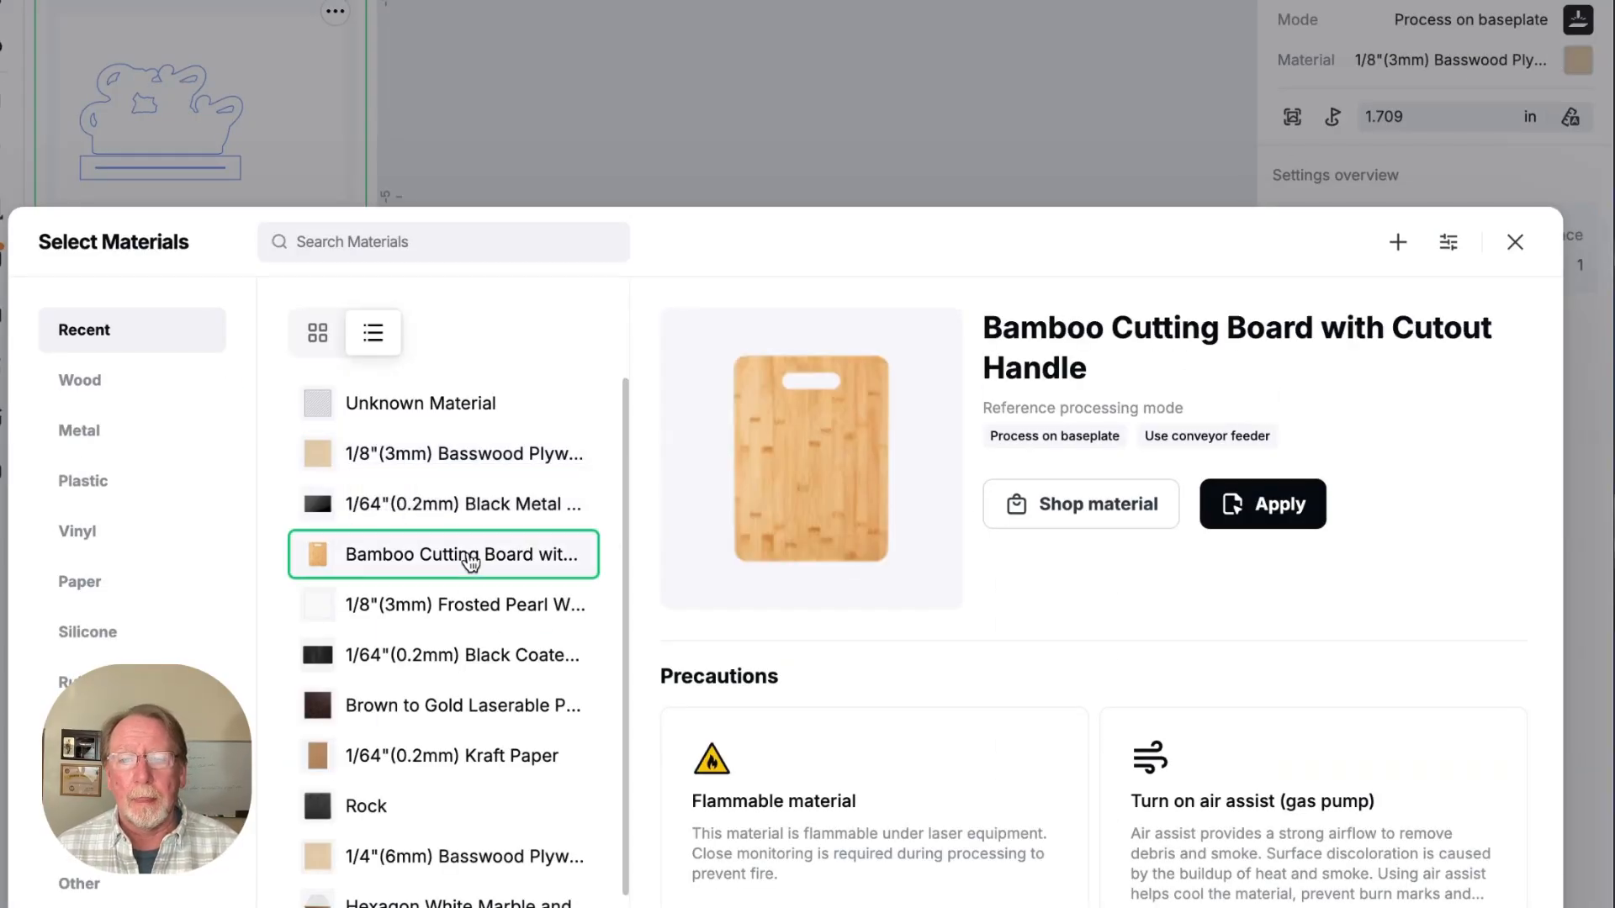
pyautogui.click(1261, 508)
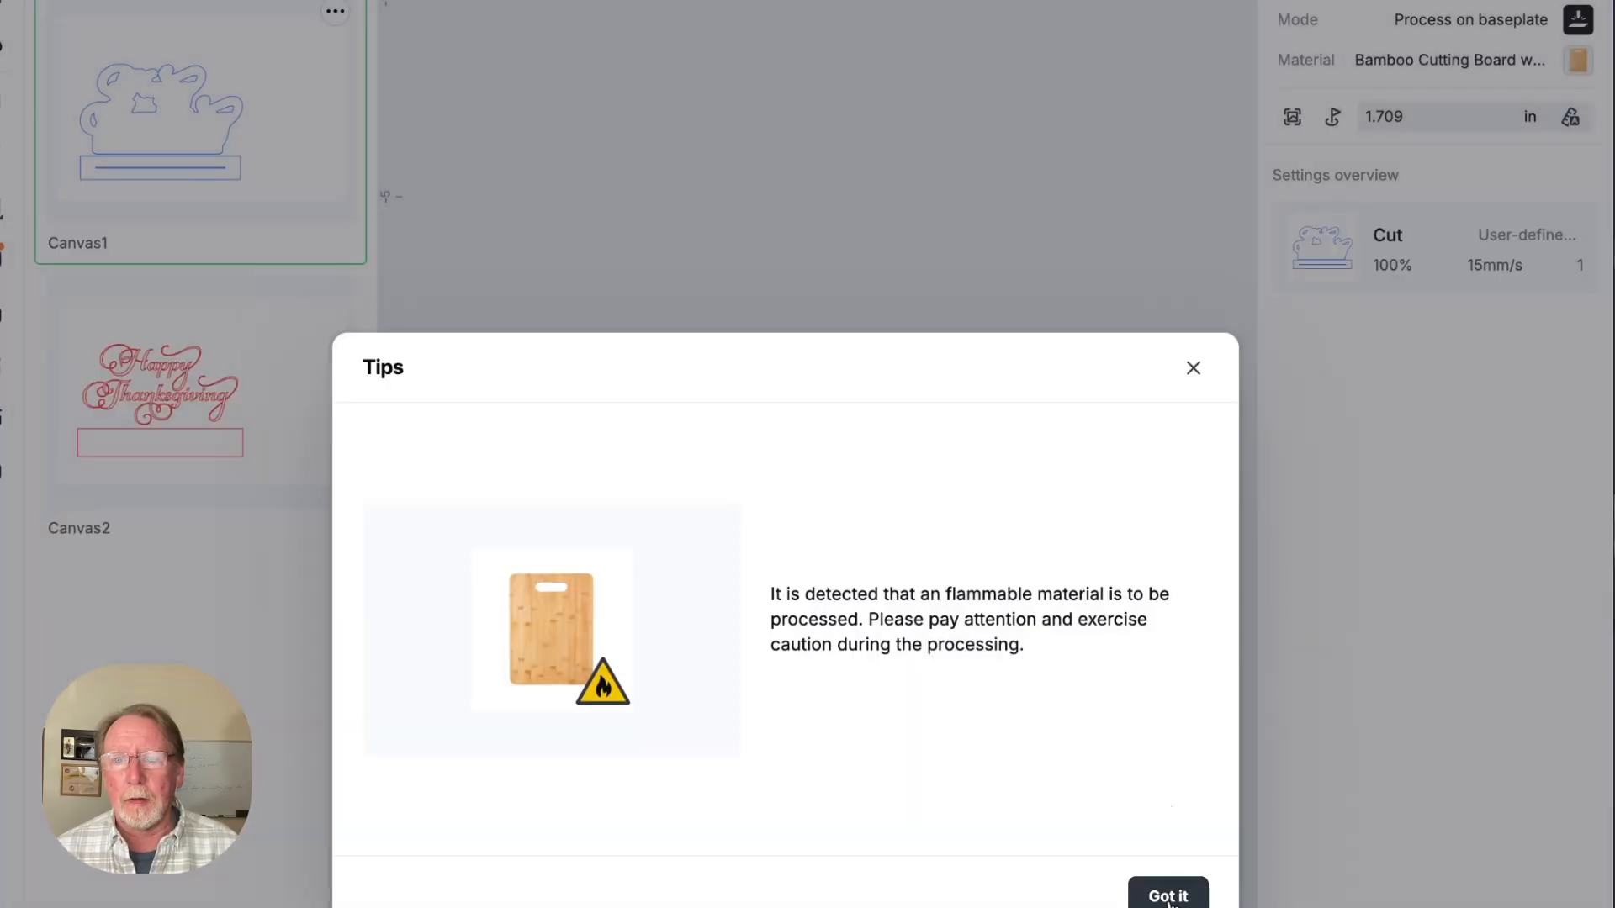
pyautogui.click(1169, 897)
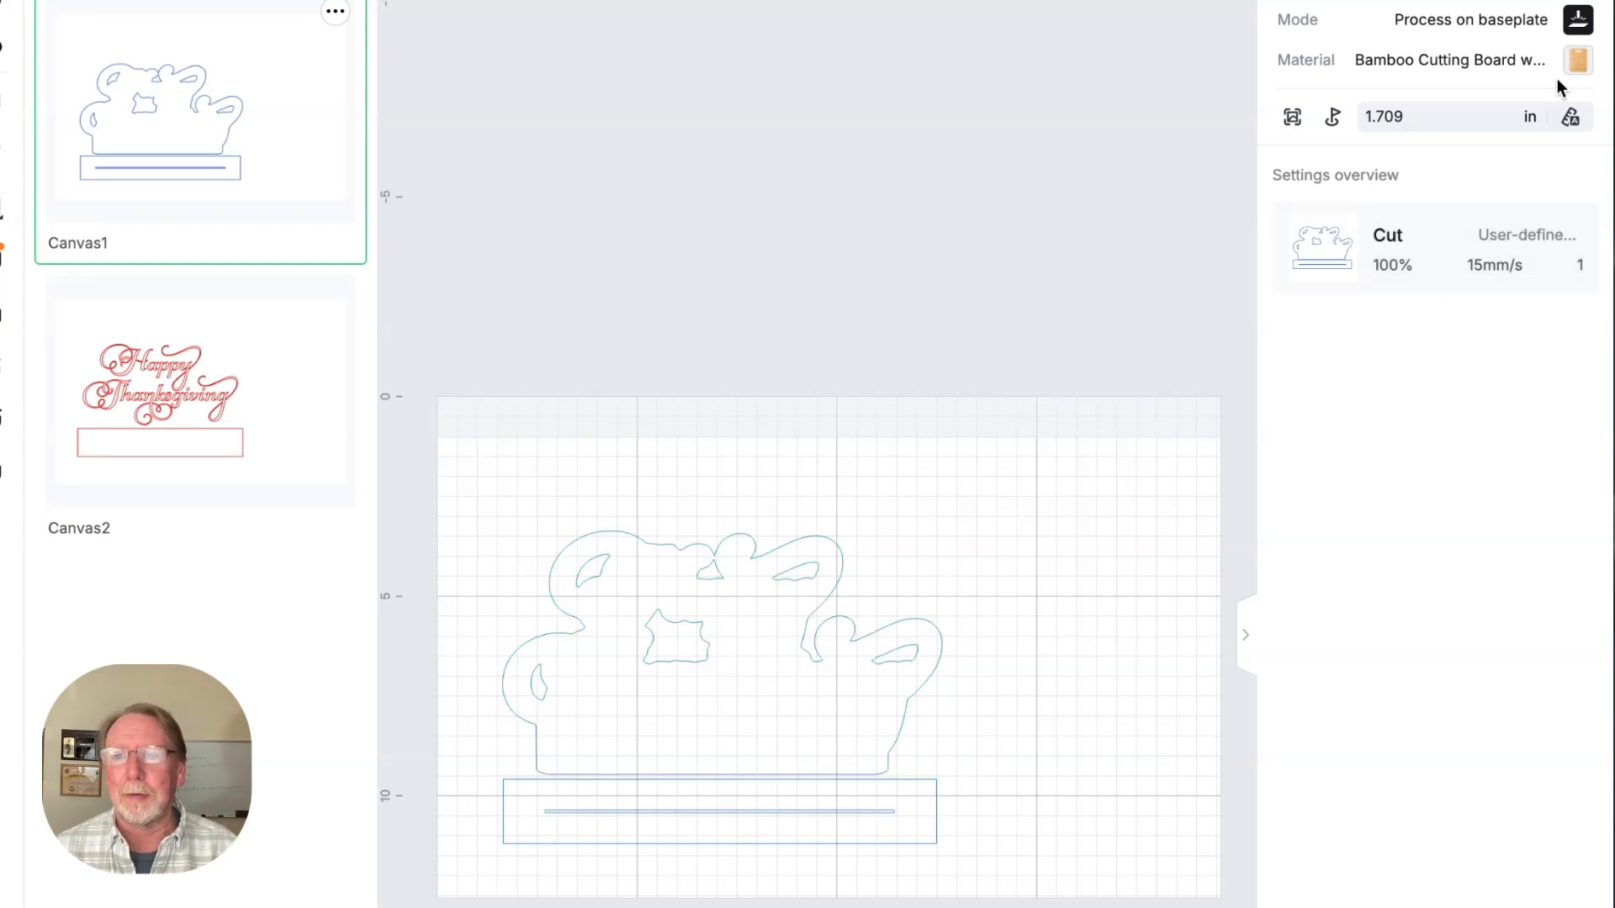
# Apply 1/8"(3mm) Black Acrylic as the processing material and acknowledge the acrylic safety tip.
pyautogui.click(1581, 65)
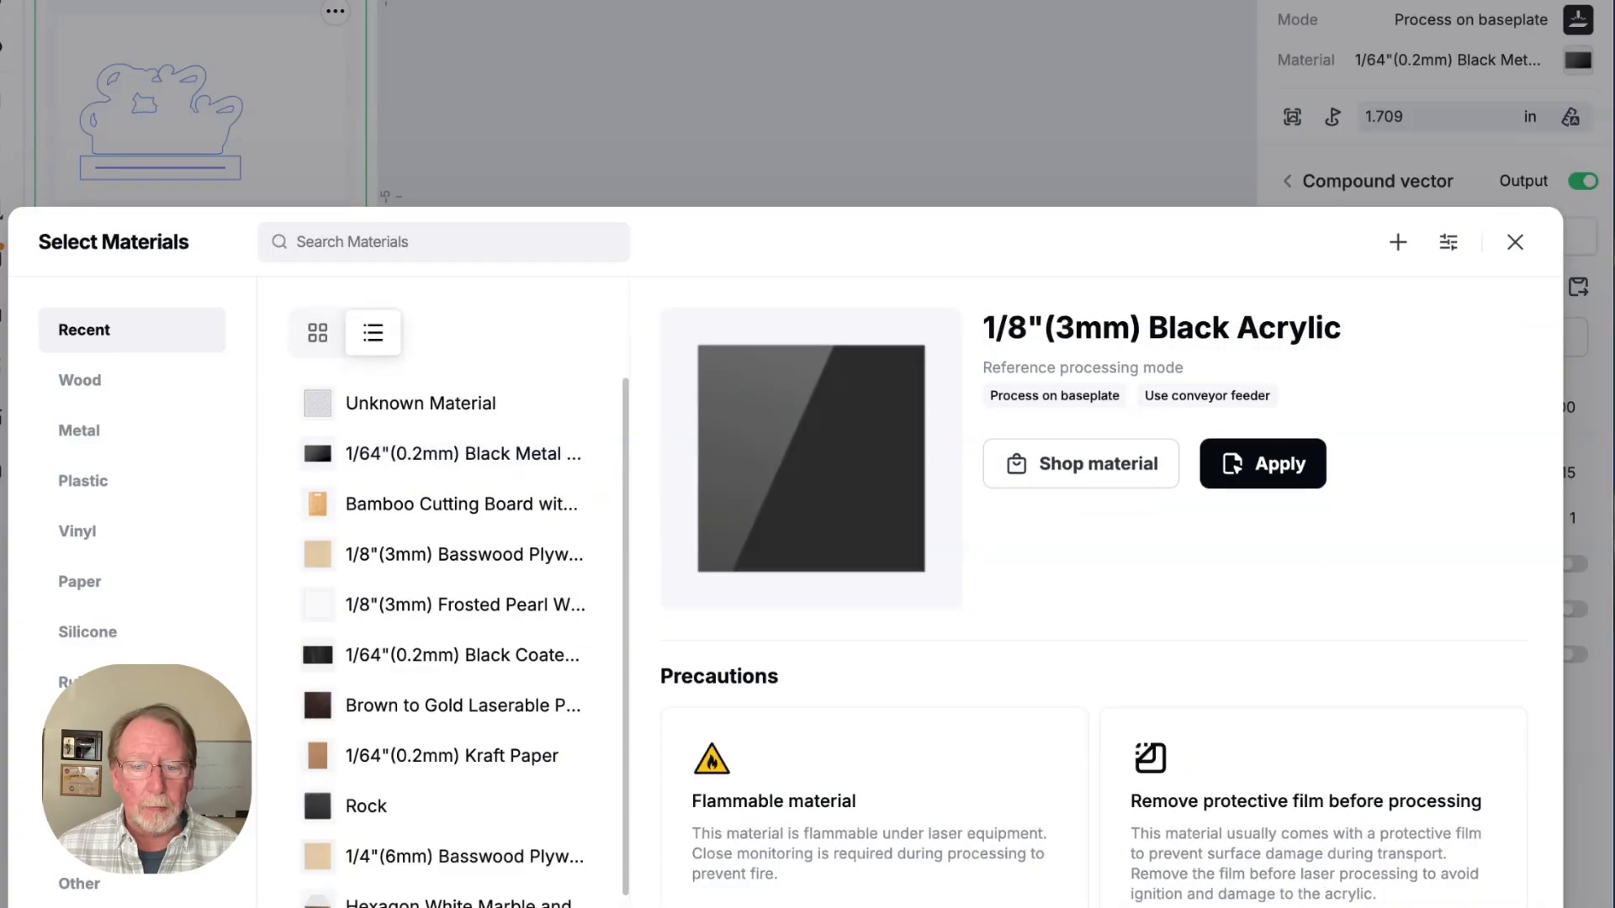
pyautogui.click(1282, 481)
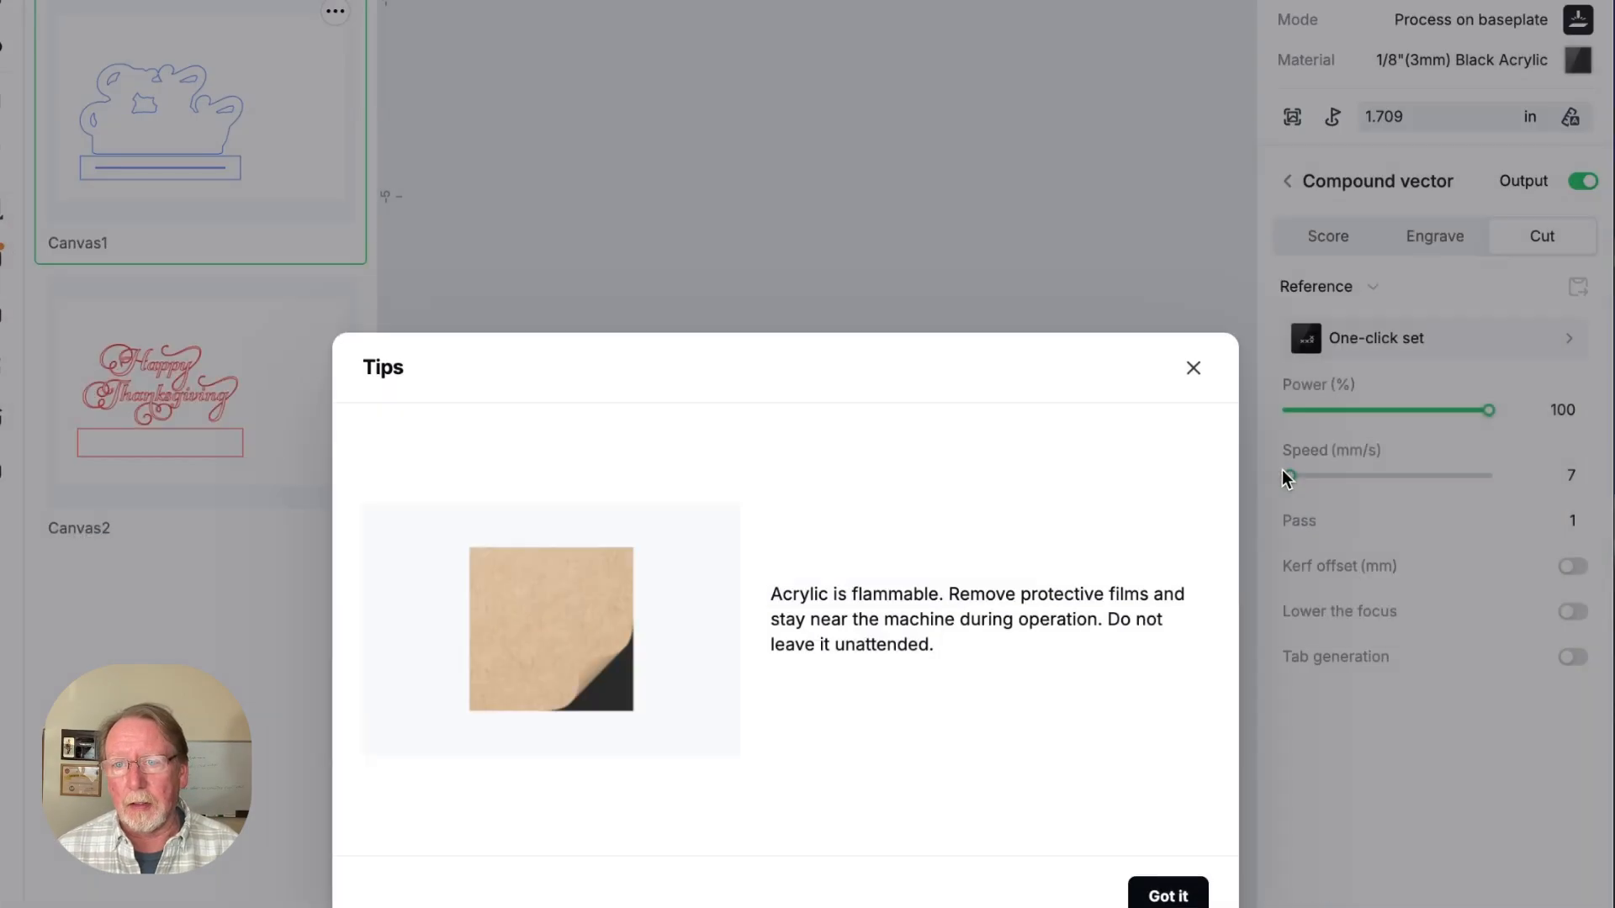
pyautogui.click(1208, 890)
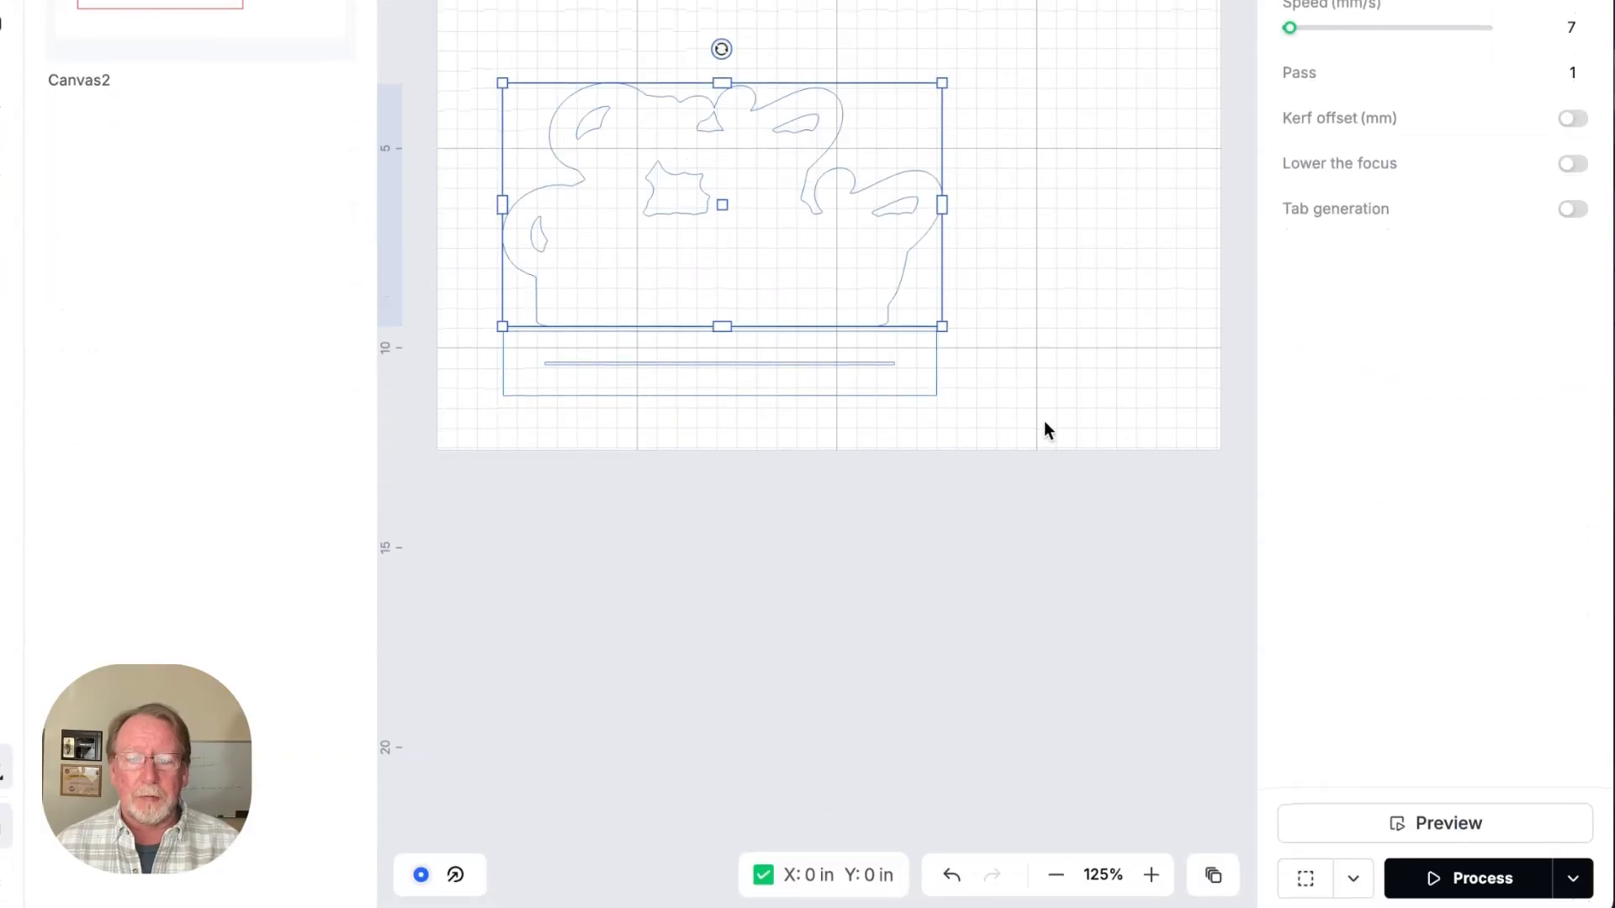
# Move the base rectangle and its slot to the red layer, and select the contents of the blue and red layers in turn.
pyautogui.moveTo(990, 406); pyautogui.dragTo(488, 356)
pyautogui.moveTo(455, 874)
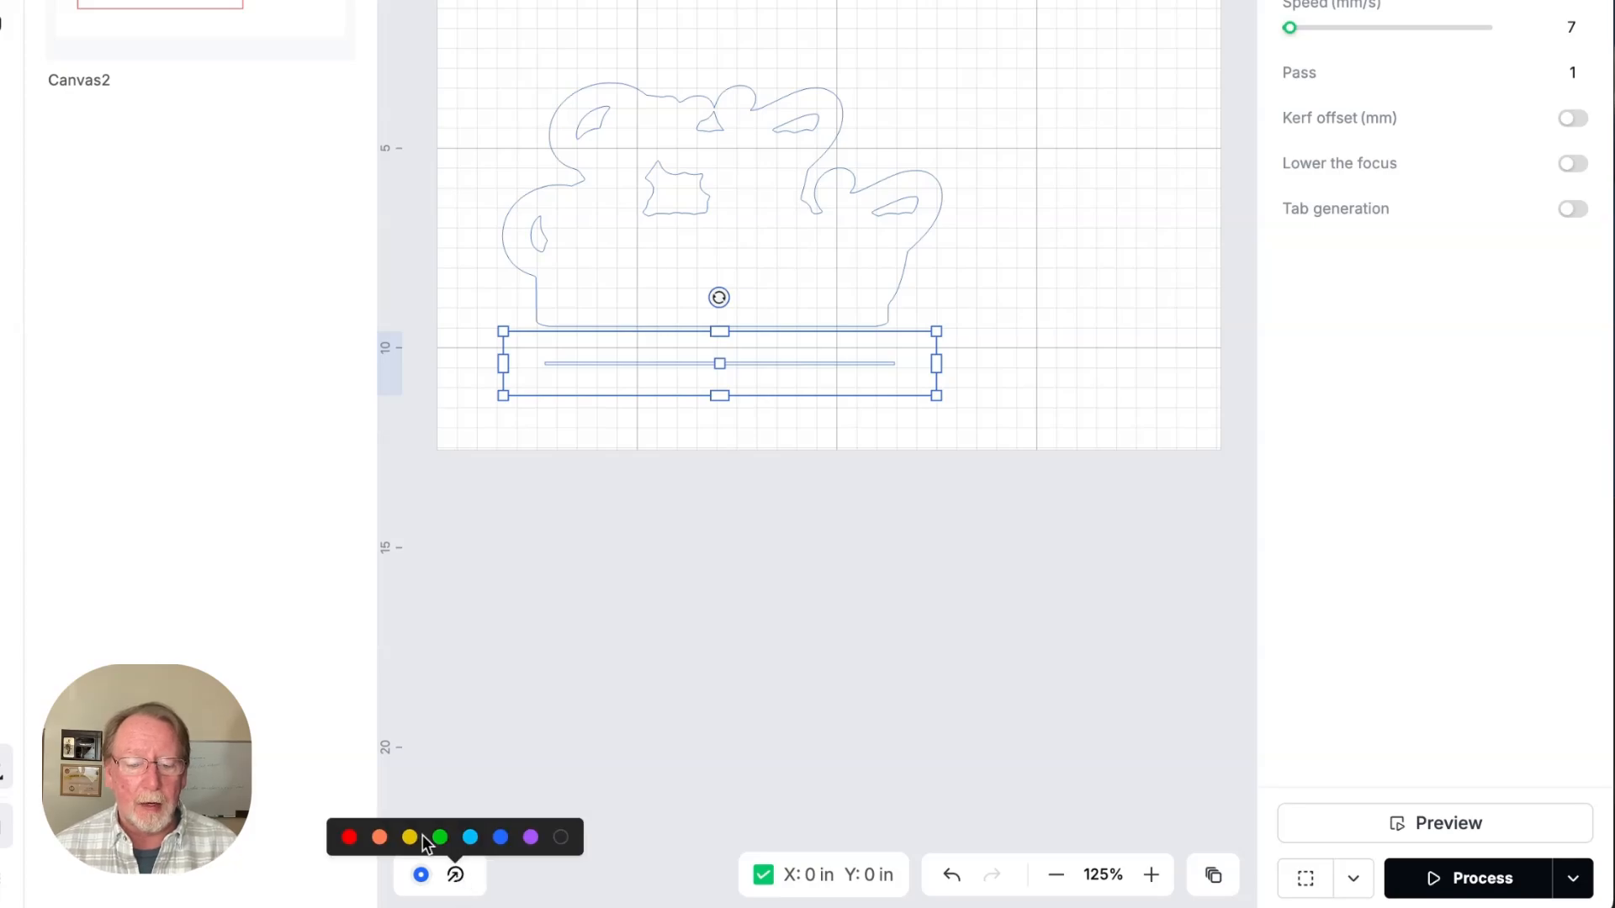
pyautogui.click(349, 837)
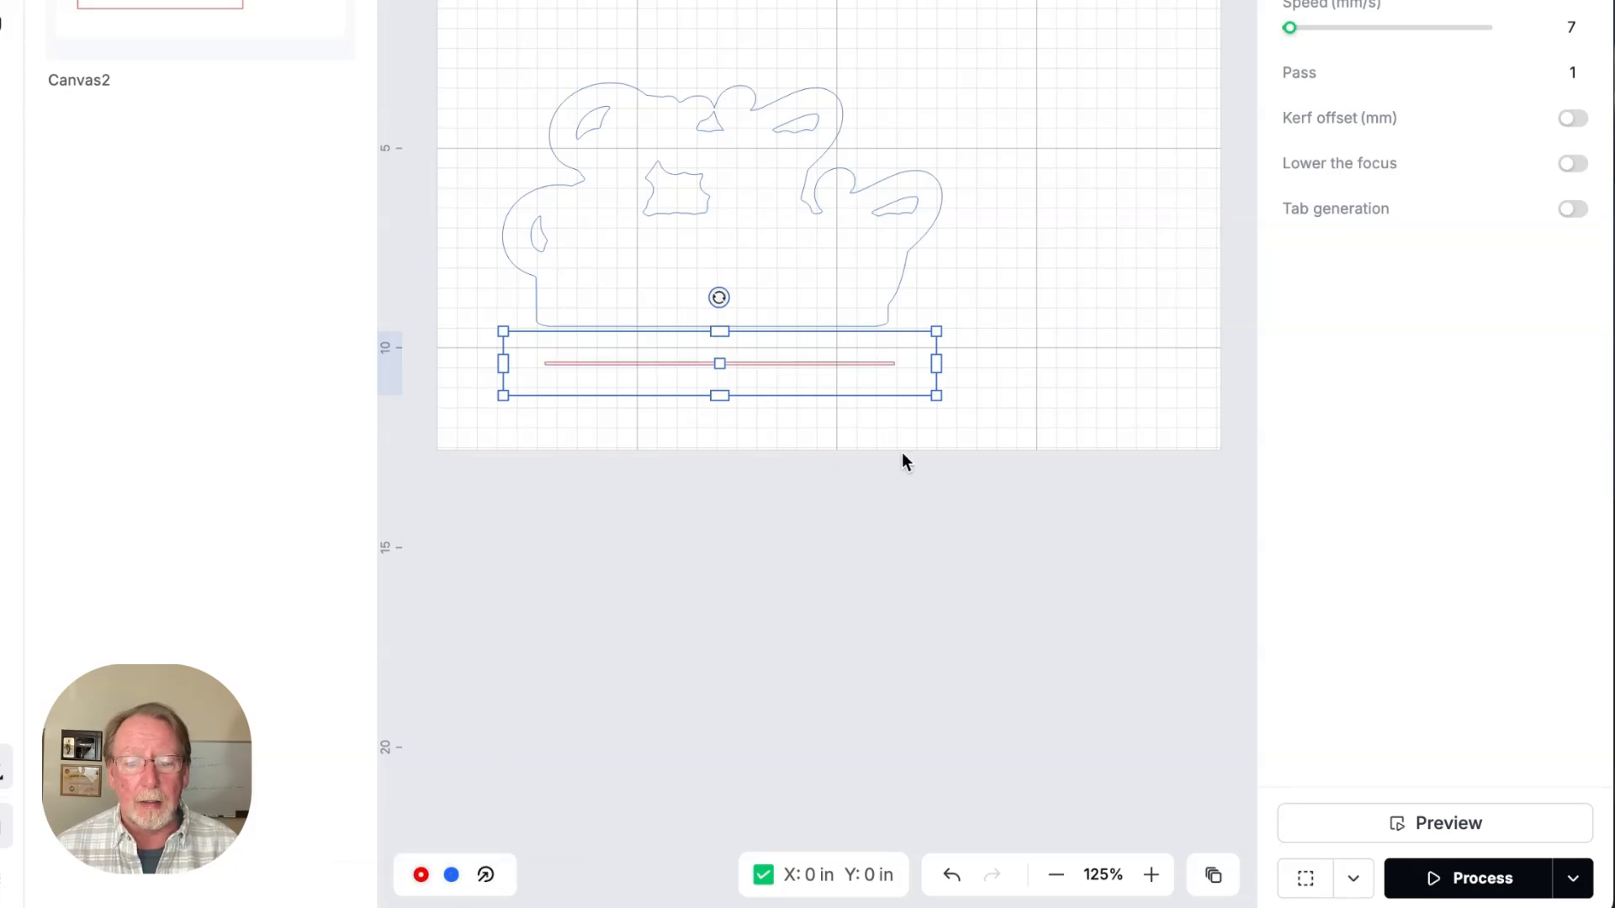
pyautogui.click(1011, 411)
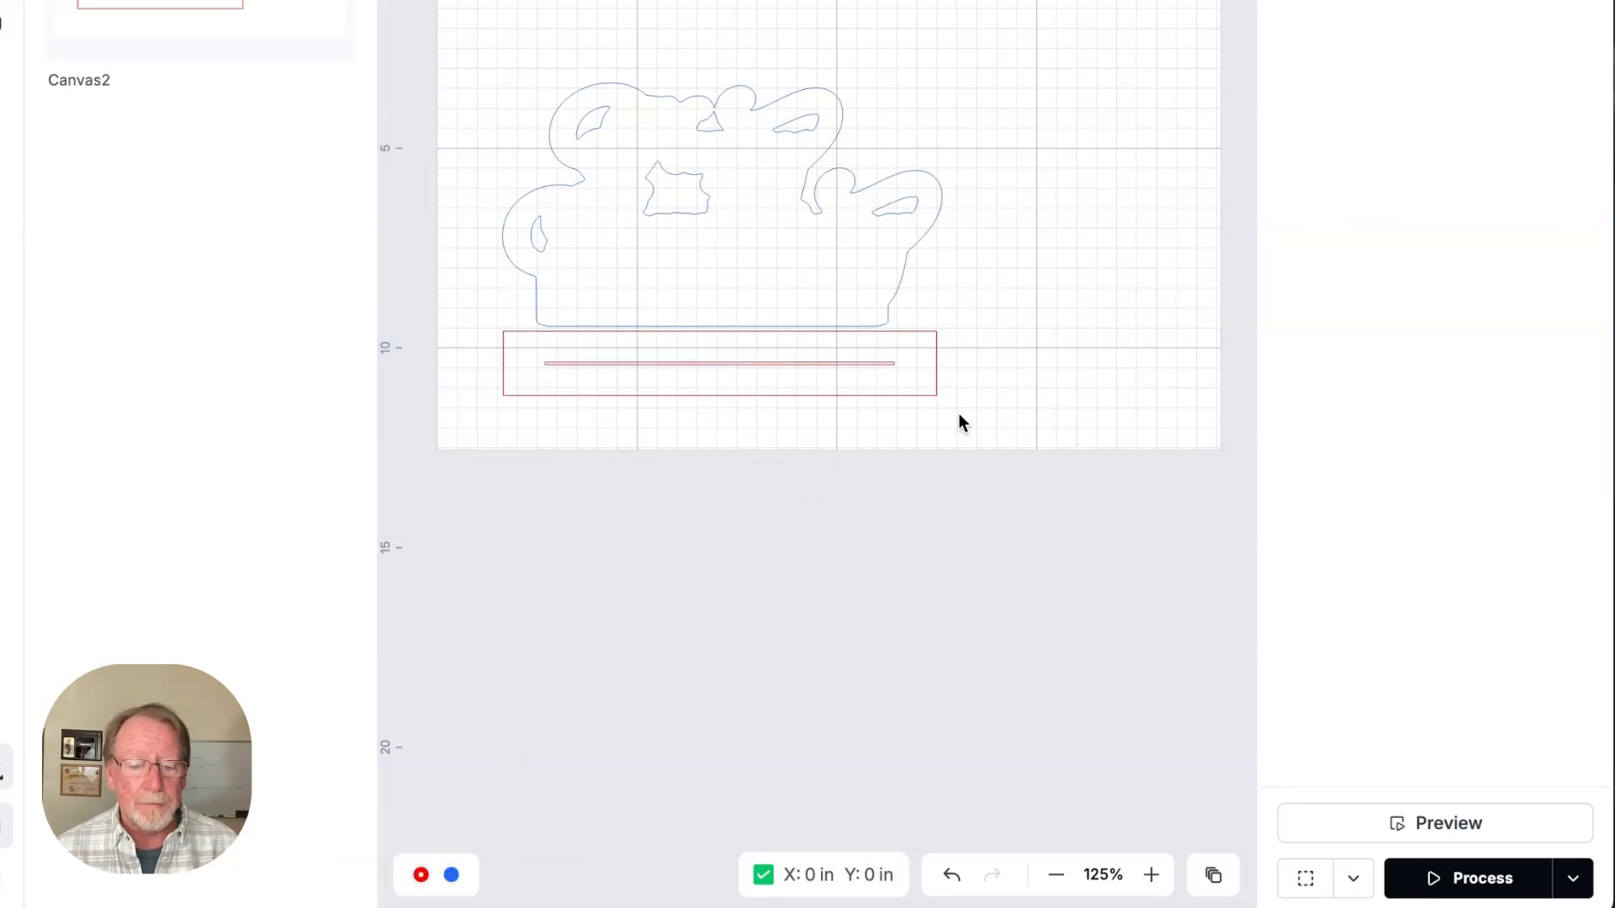
pyautogui.click(454, 877)
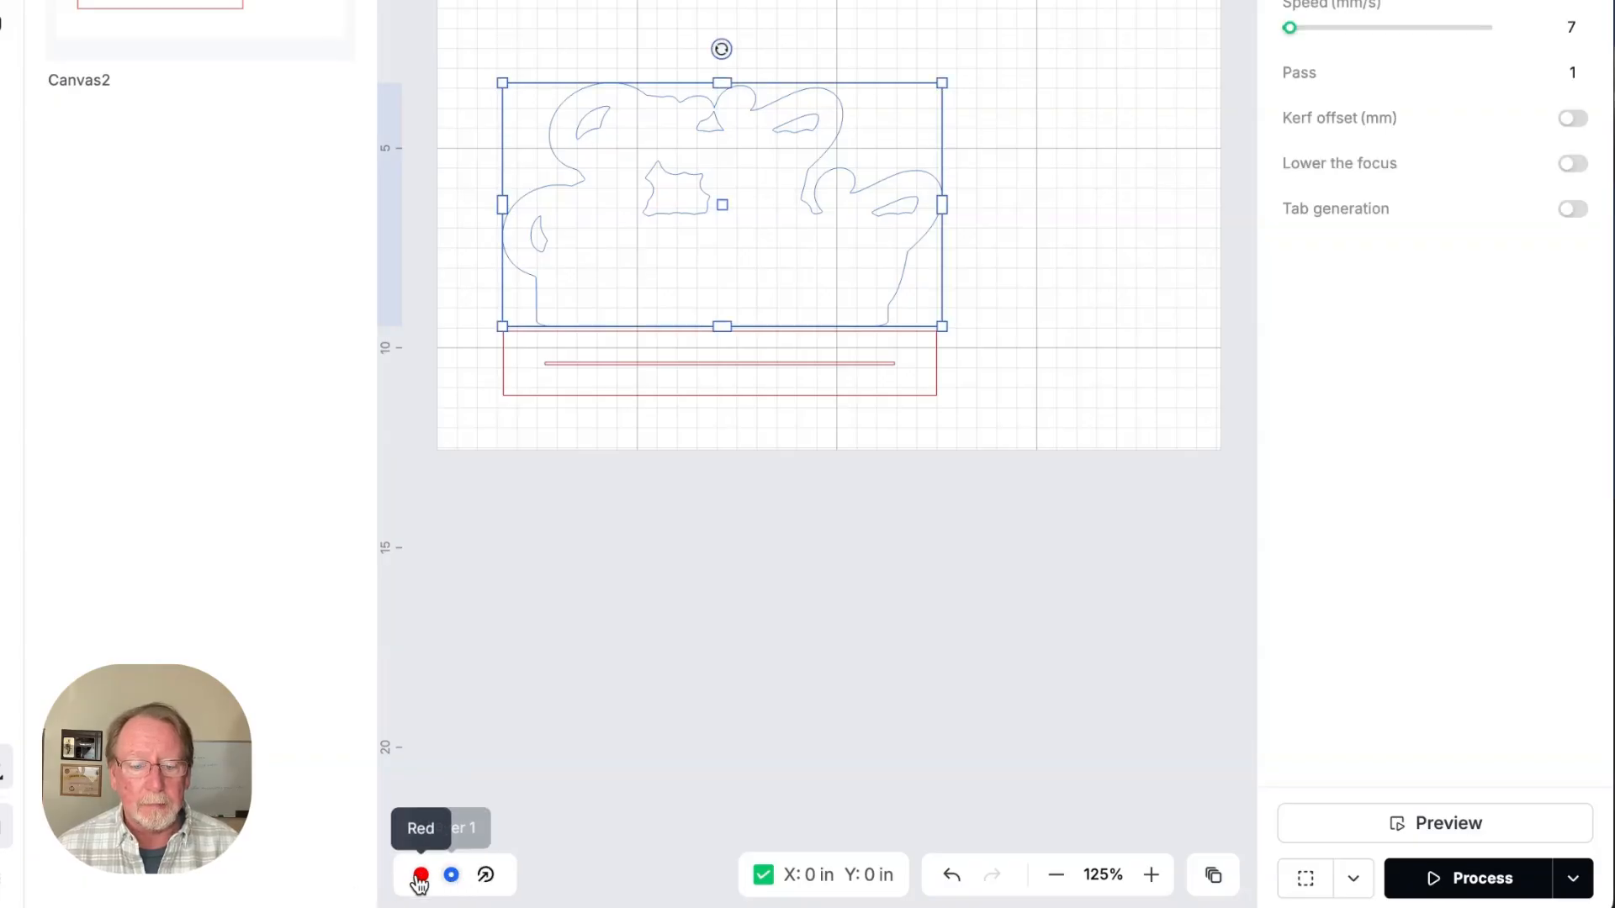
pyautogui.click(420, 877)
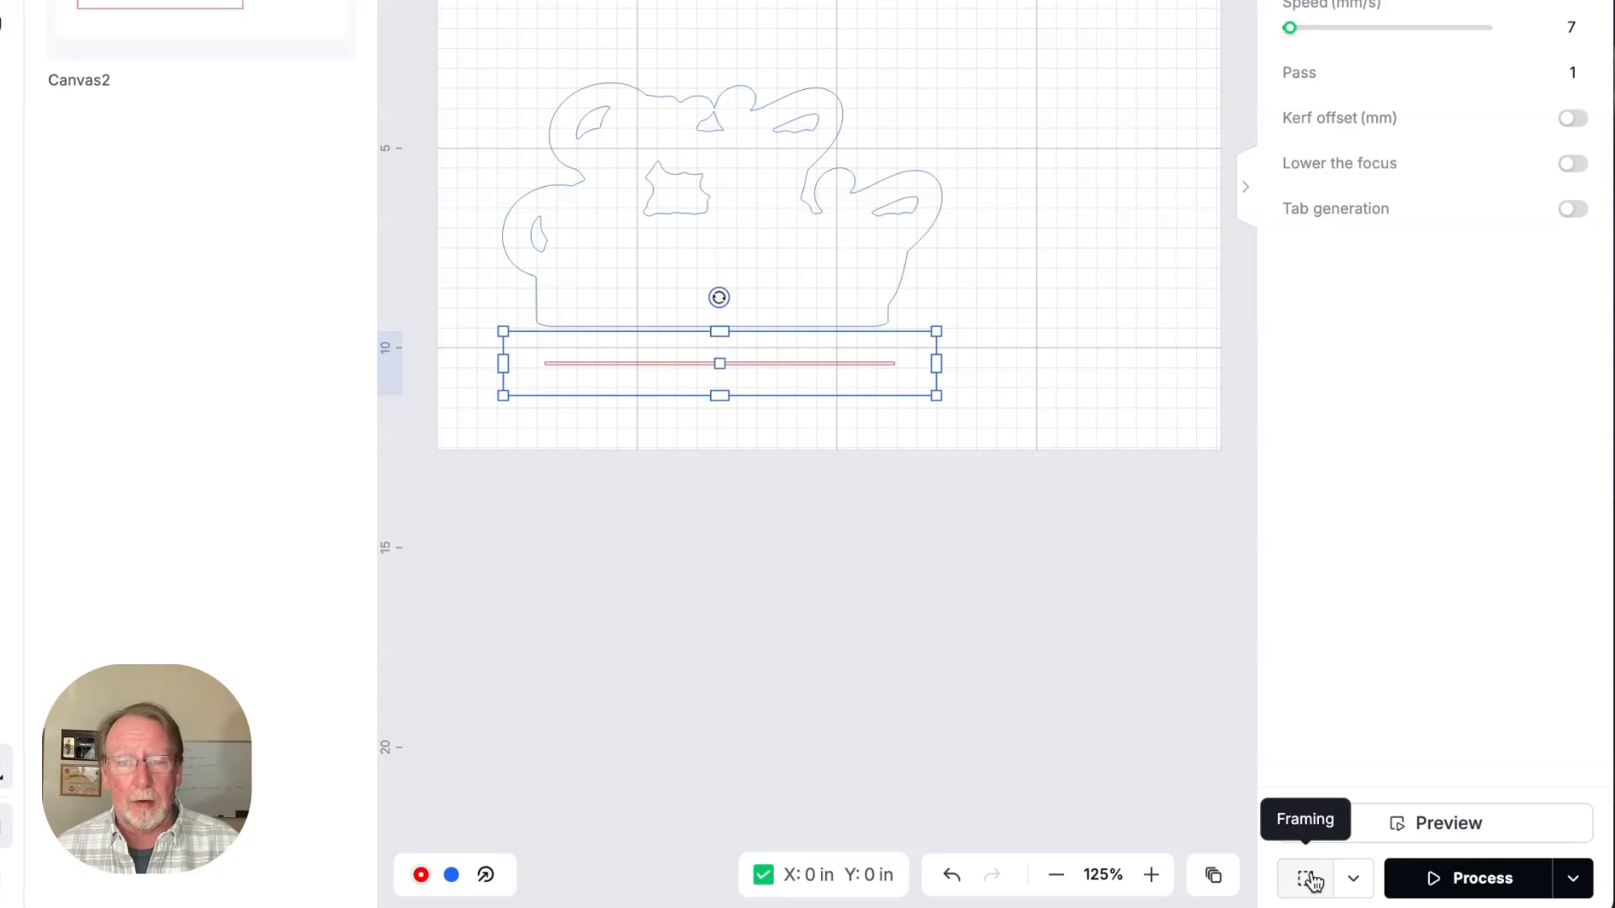
# View the framing settings and examine the processing preview of the cut design.
pyautogui.click(1354, 881)
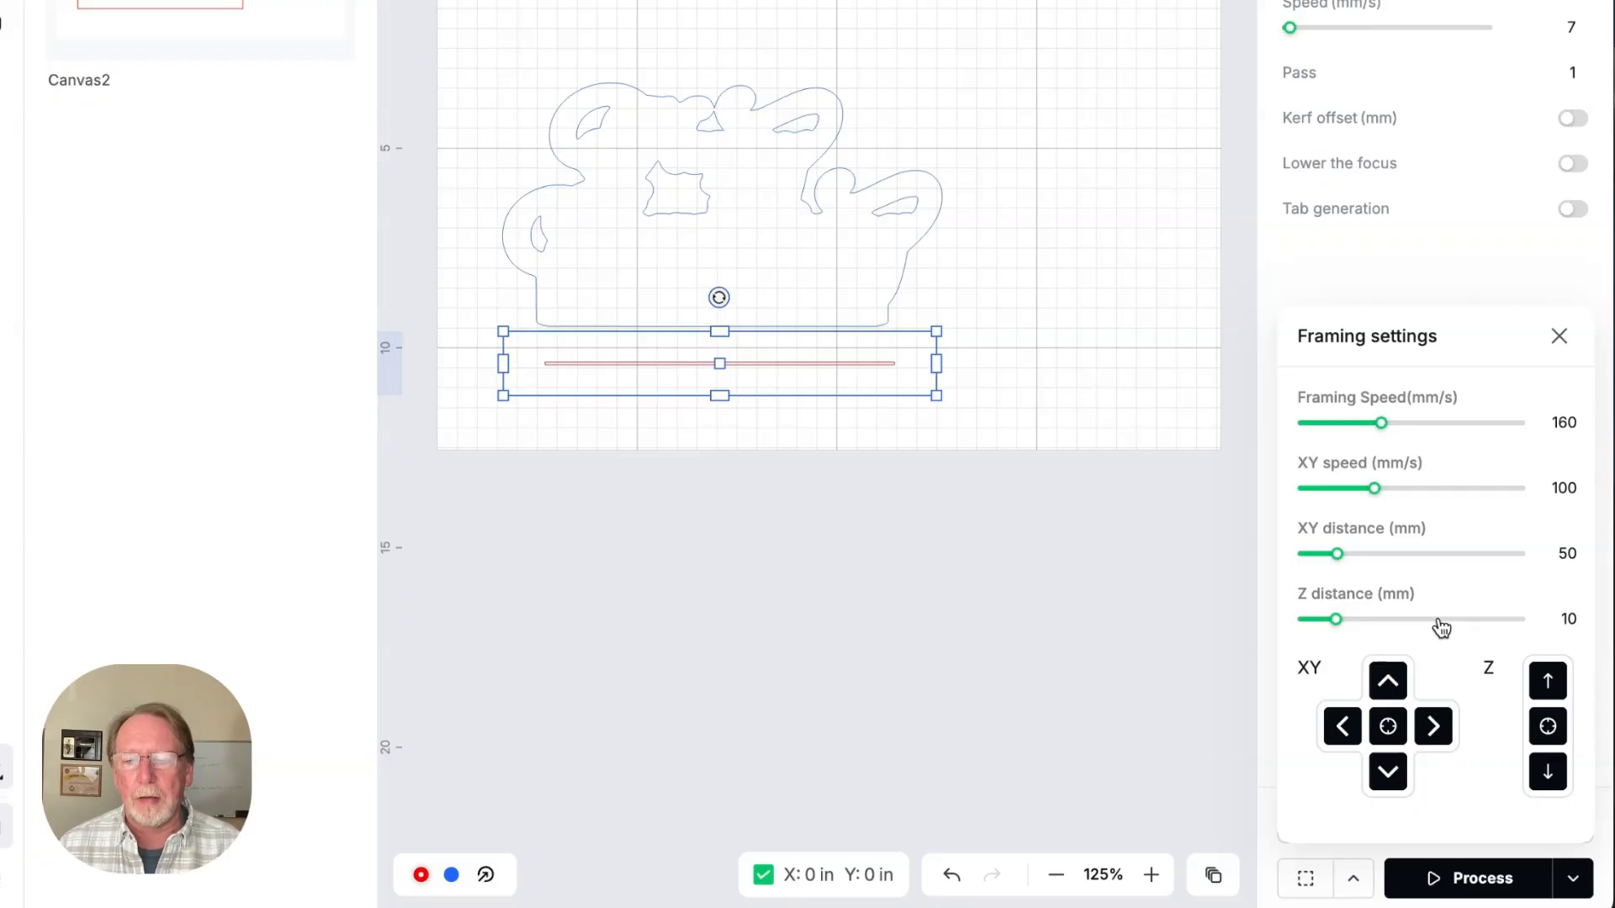
pyautogui.click(1559, 337)
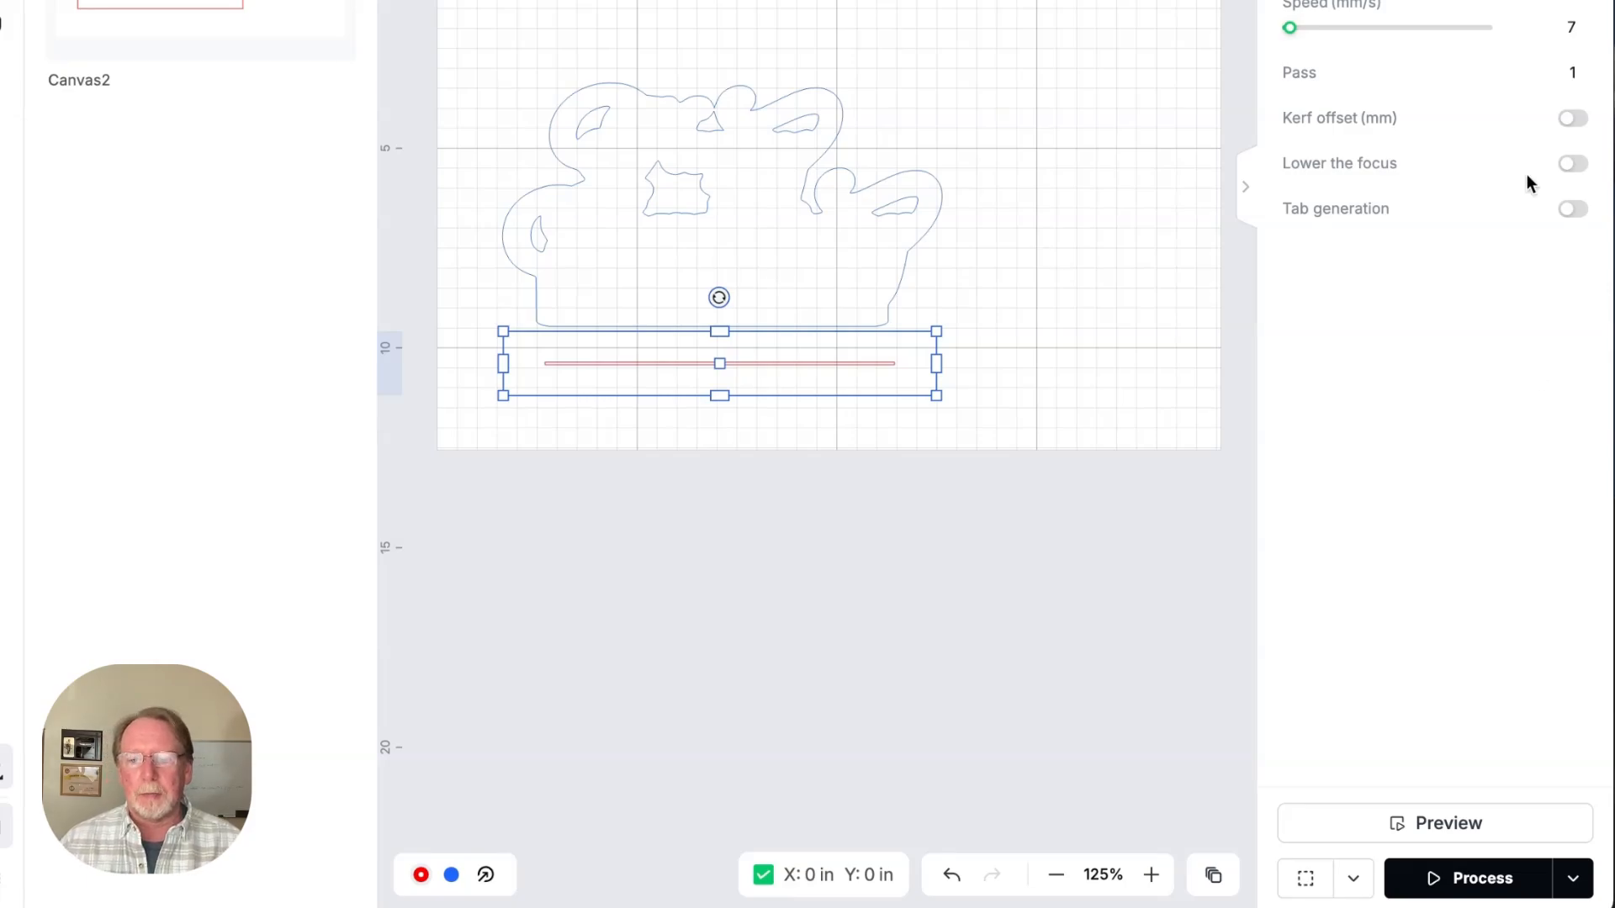
pyautogui.click(1455, 835)
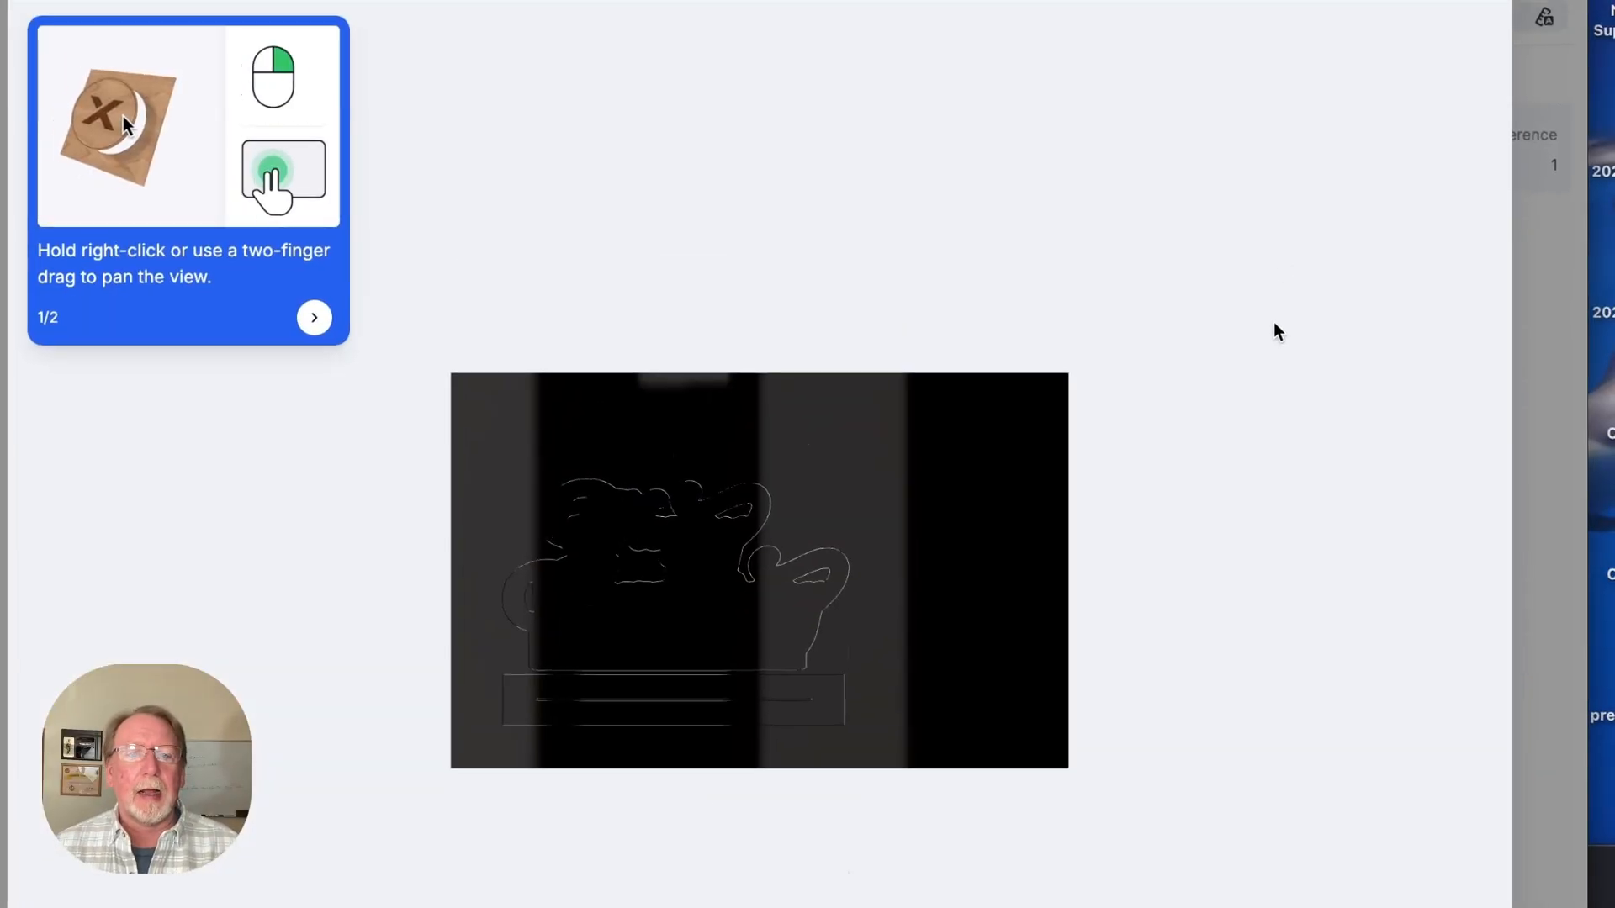
pyautogui.moveTo(1273, 333); pyautogui.dragTo(1110, 760)
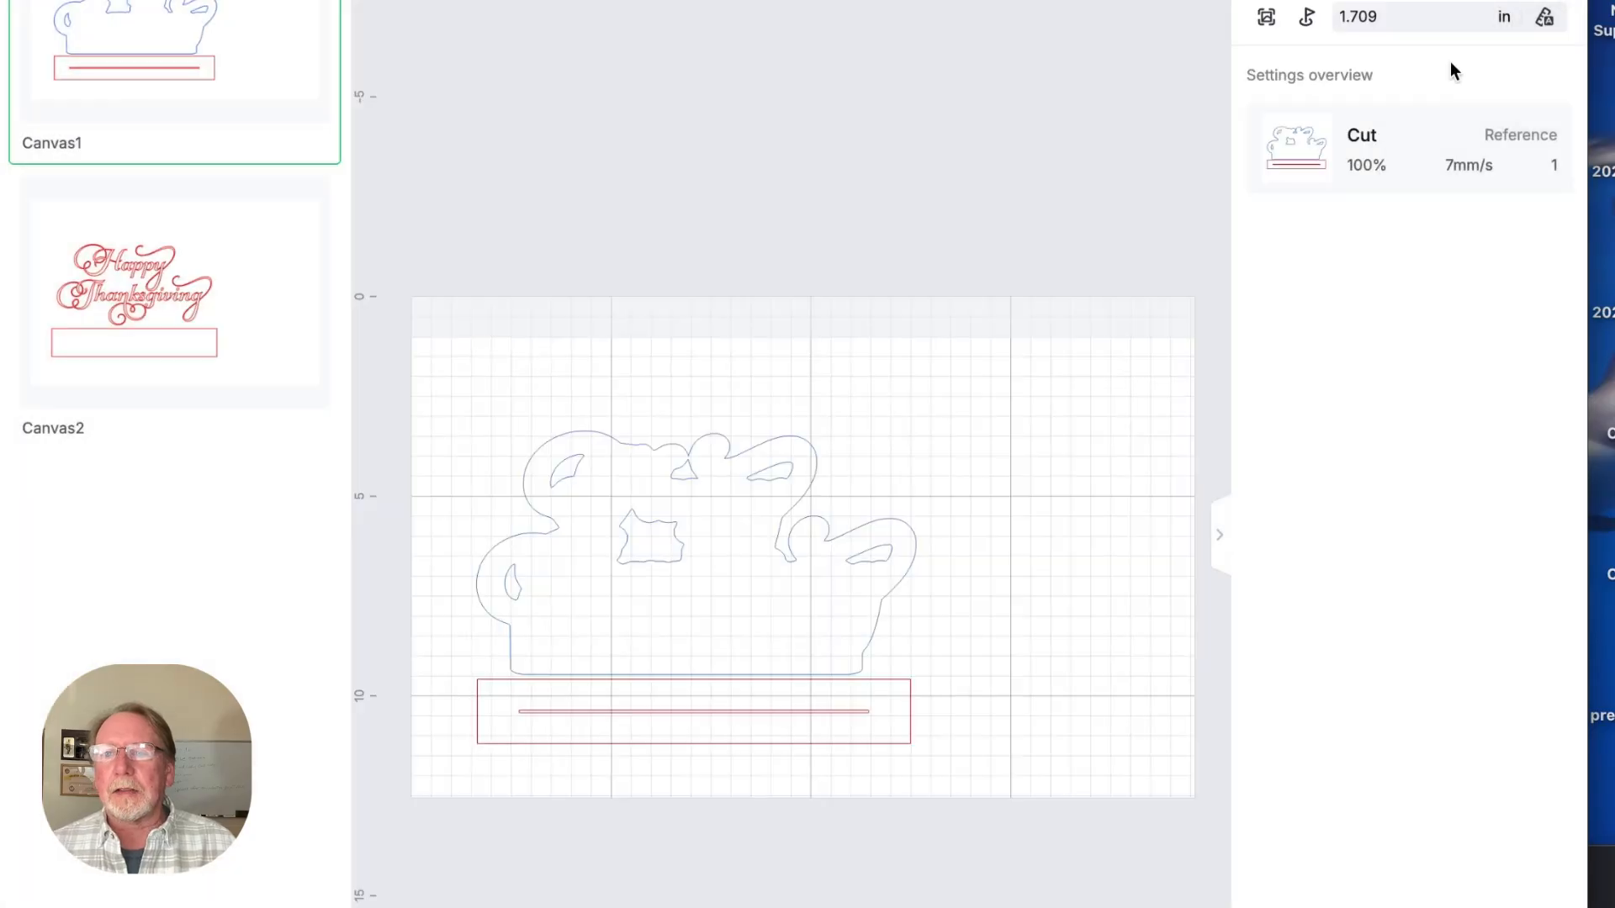
# View the Auto-measure description and examine the available processing modes without changing the mode.
pyautogui.moveTo(1548, 20)
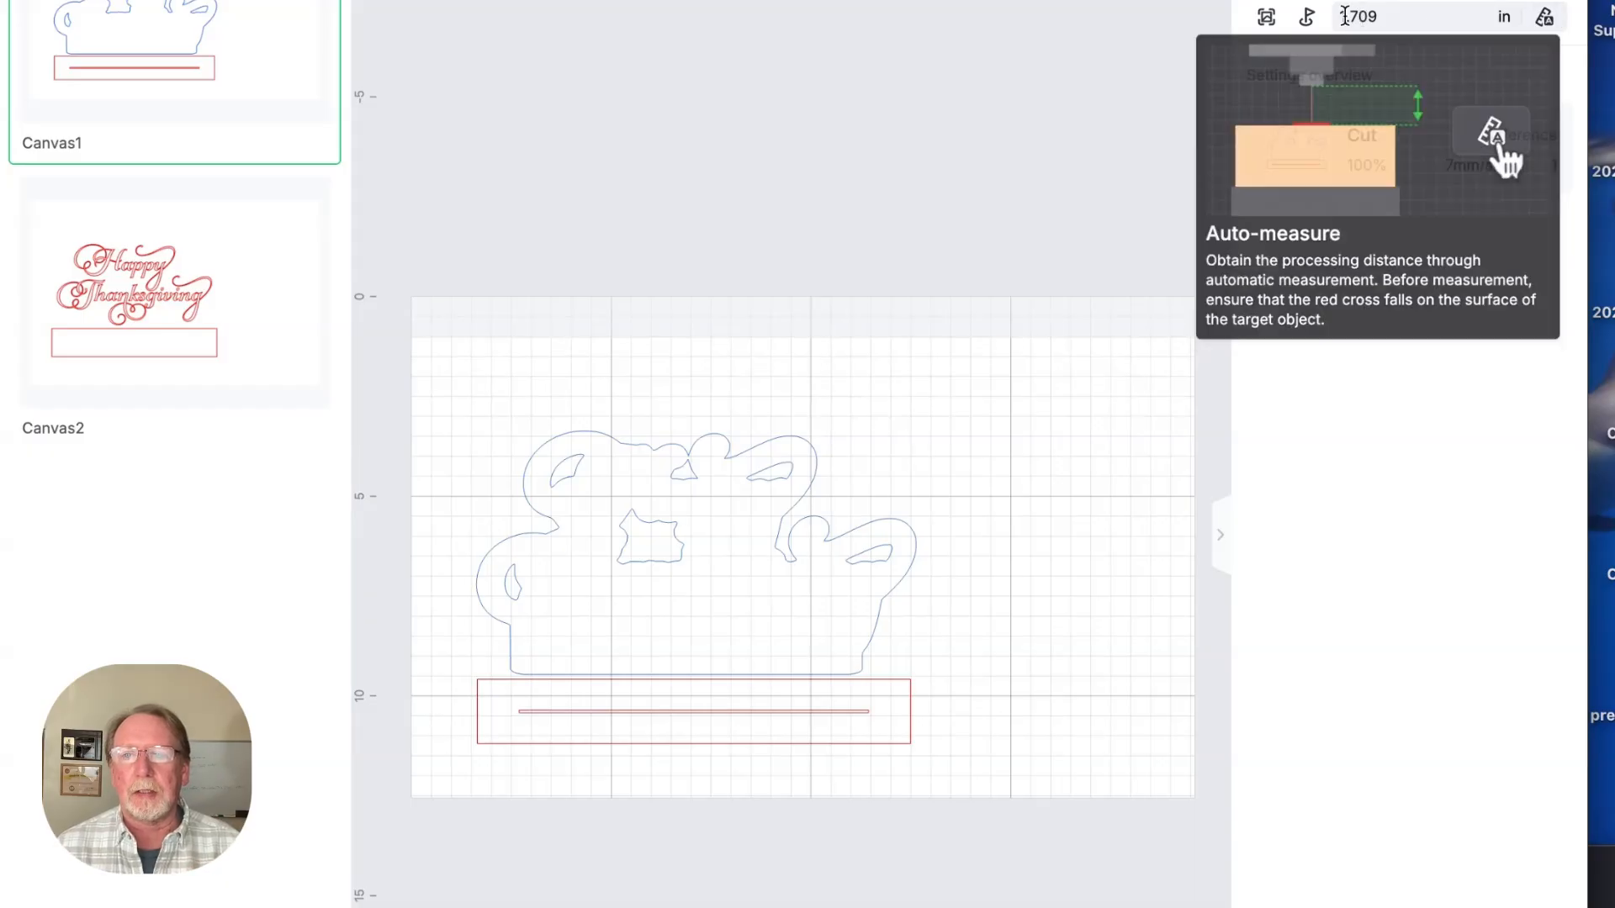
pyautogui.moveTo(1309, 26)
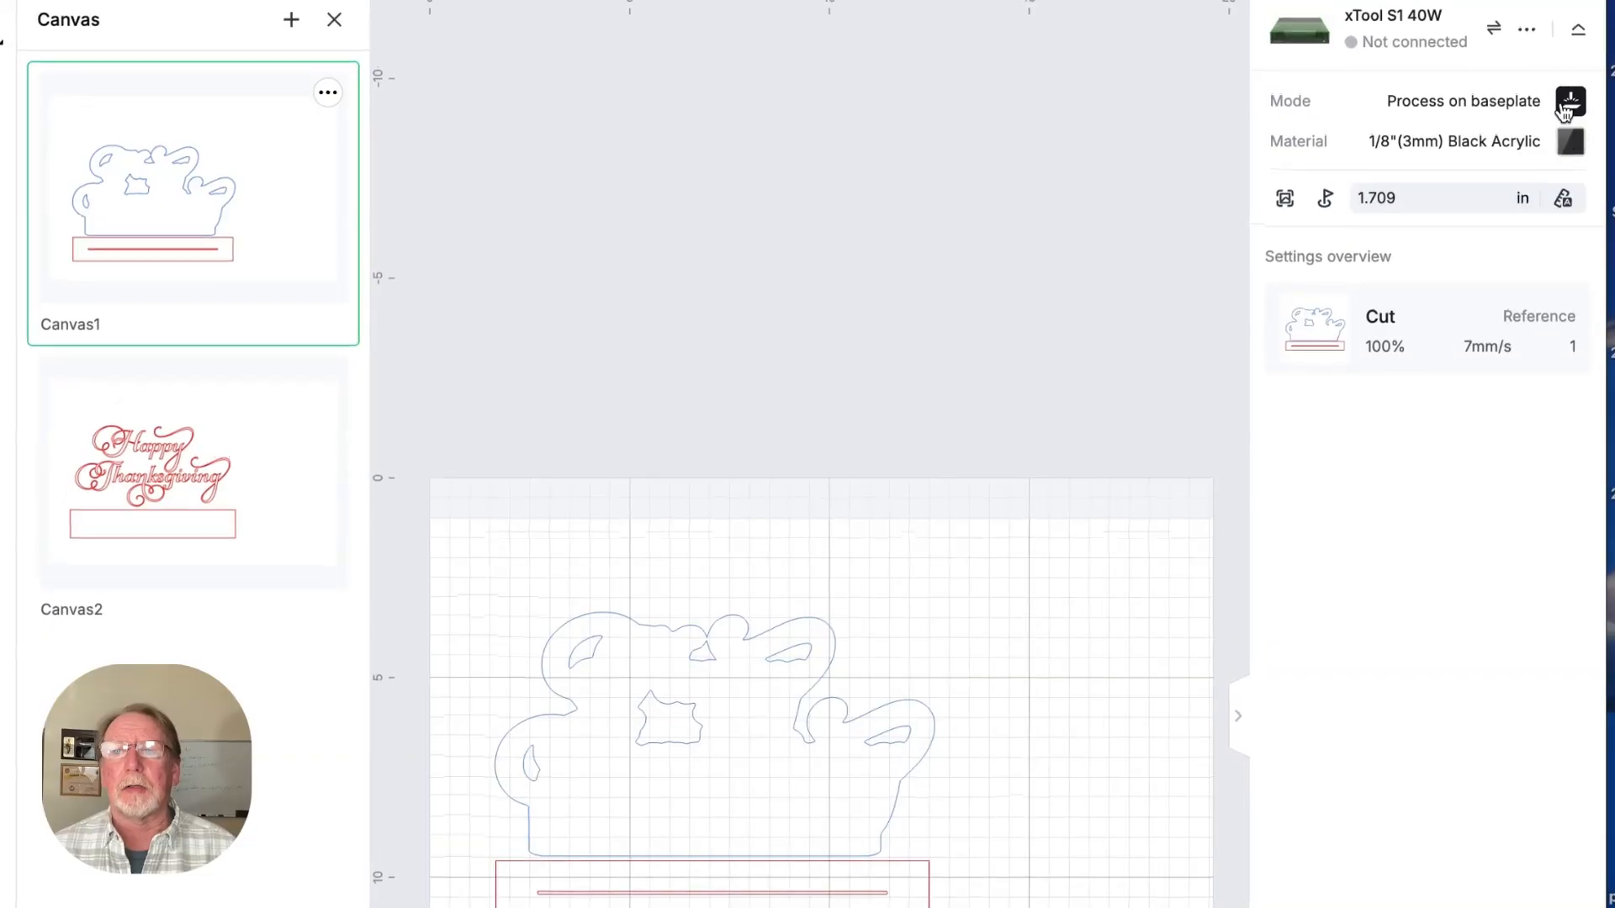
pyautogui.click(1569, 102)
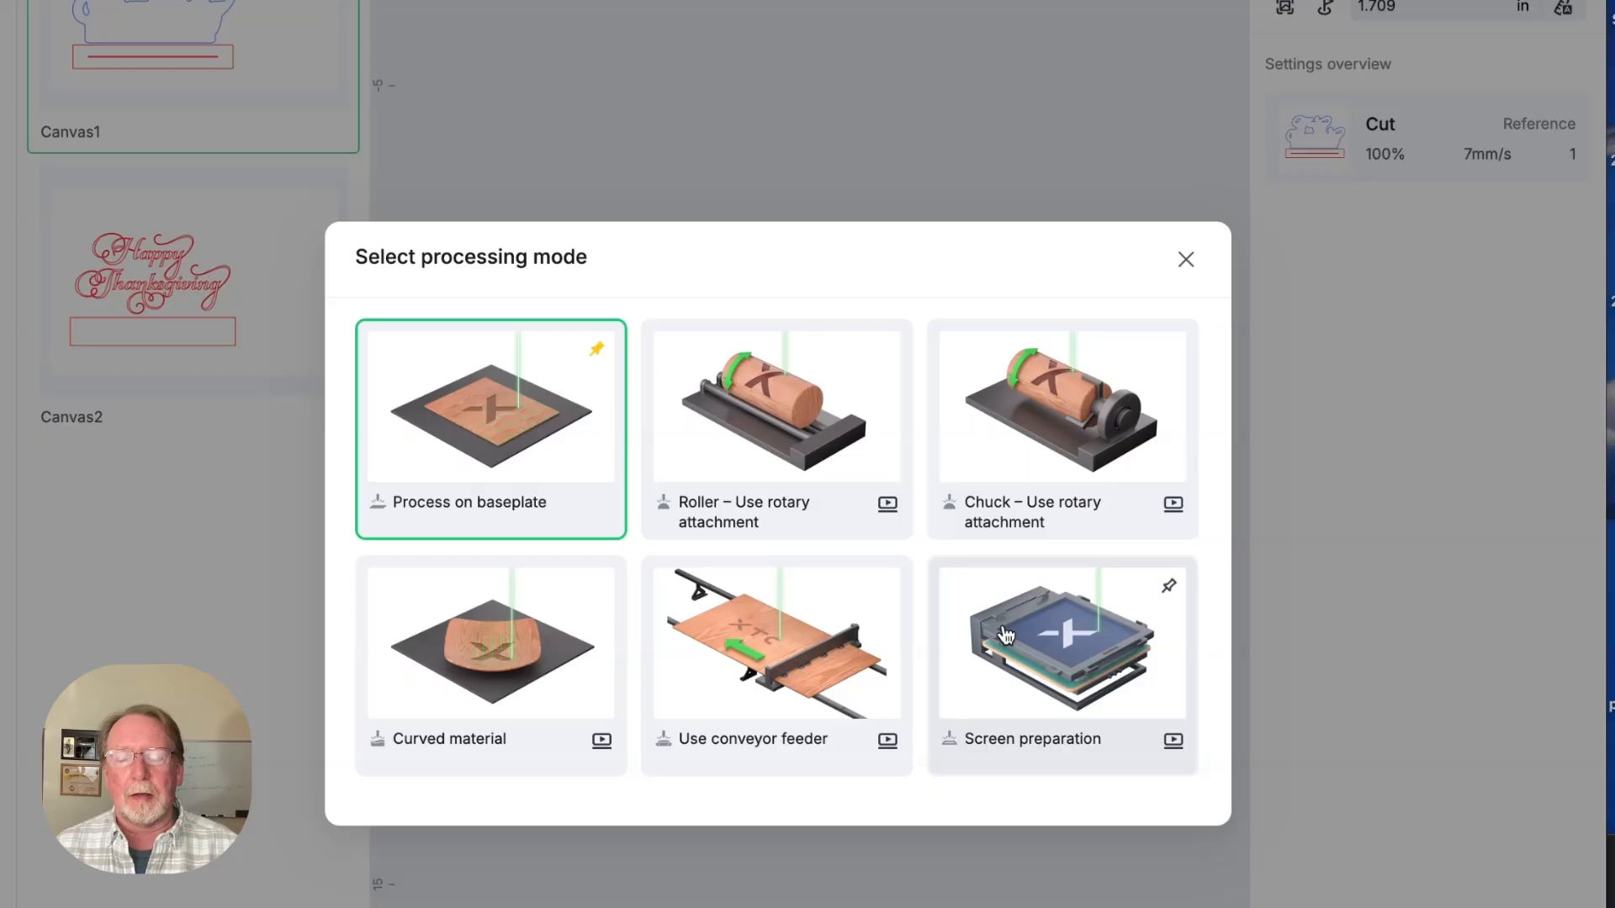
pyautogui.click(1184, 262)
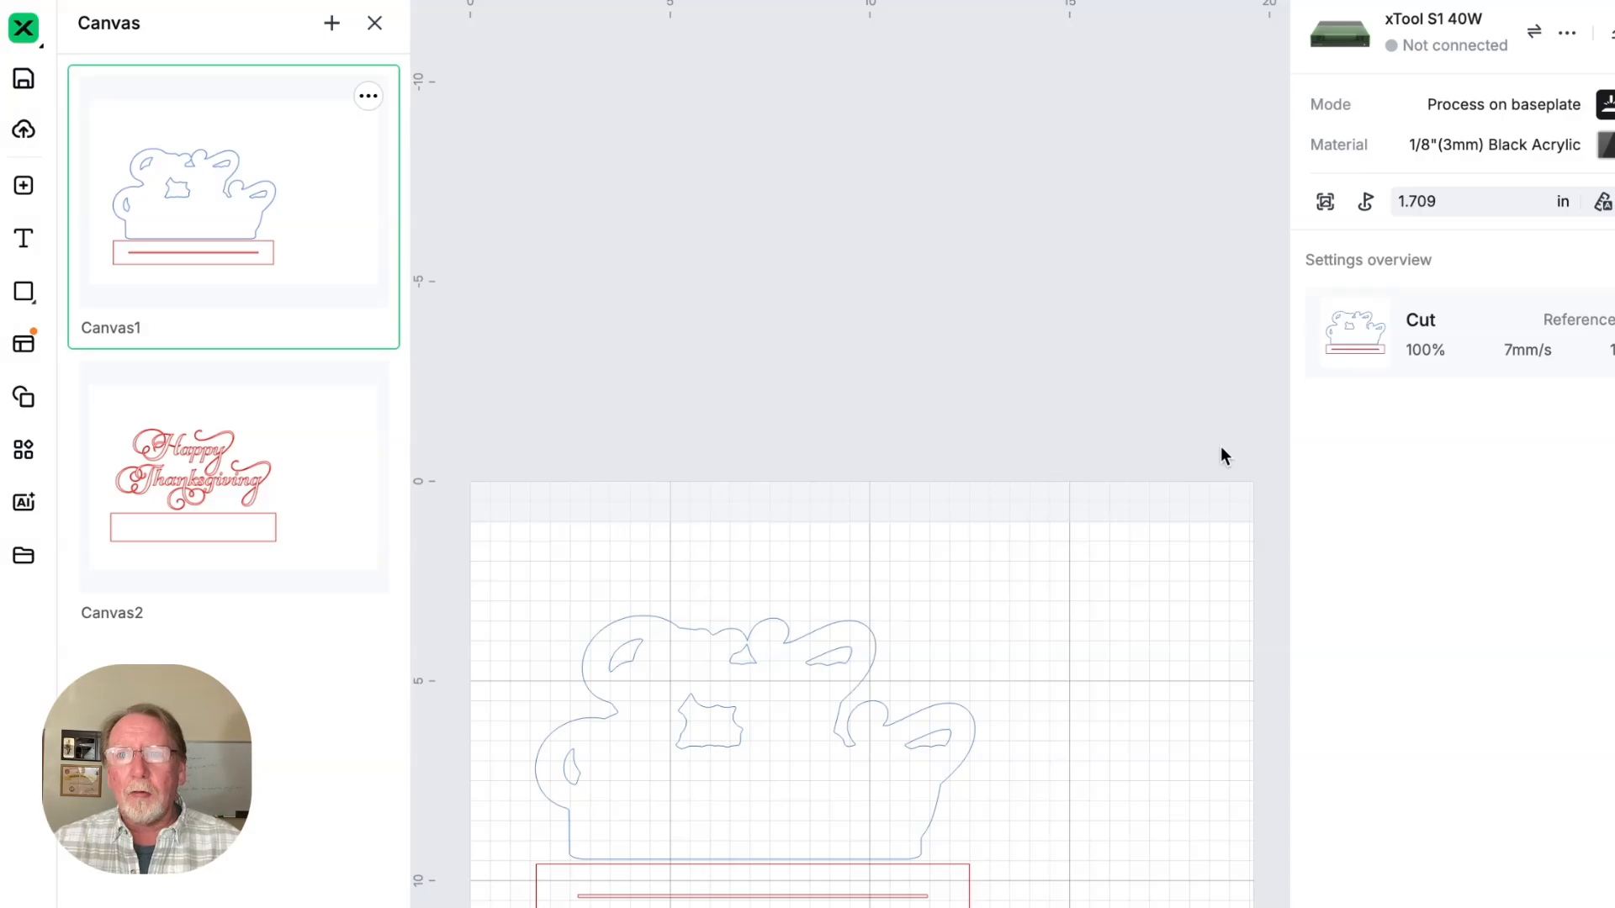
# View the xTool S1 40W device options, open the device settings and close the device connection dialog.
pyautogui.click(1567, 34)
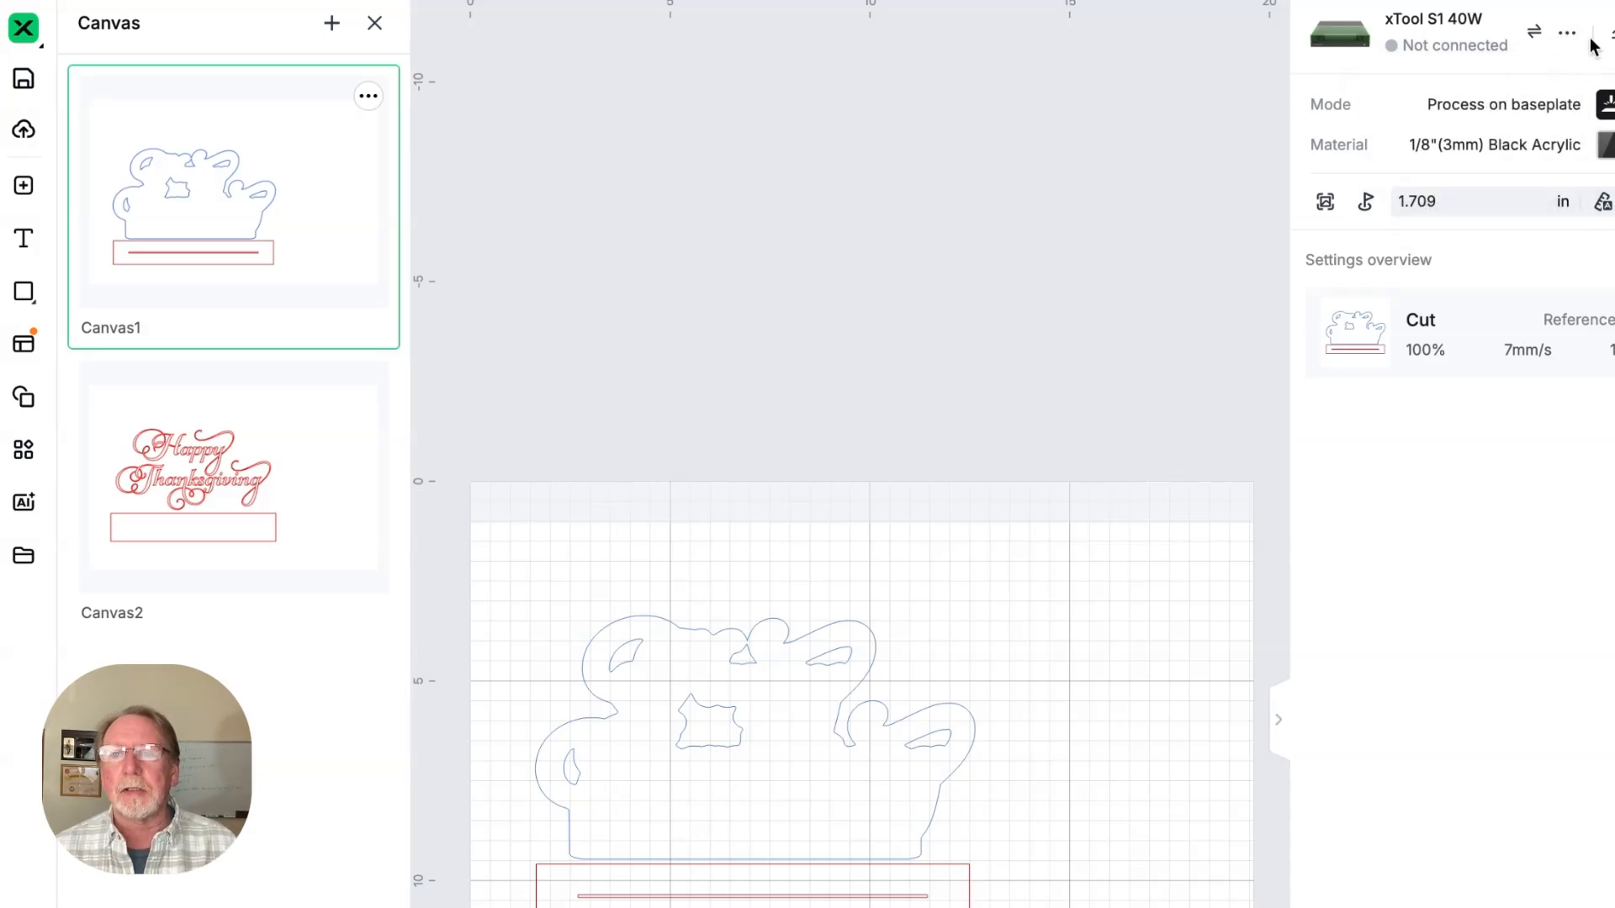
pyautogui.moveTo(1565, 36)
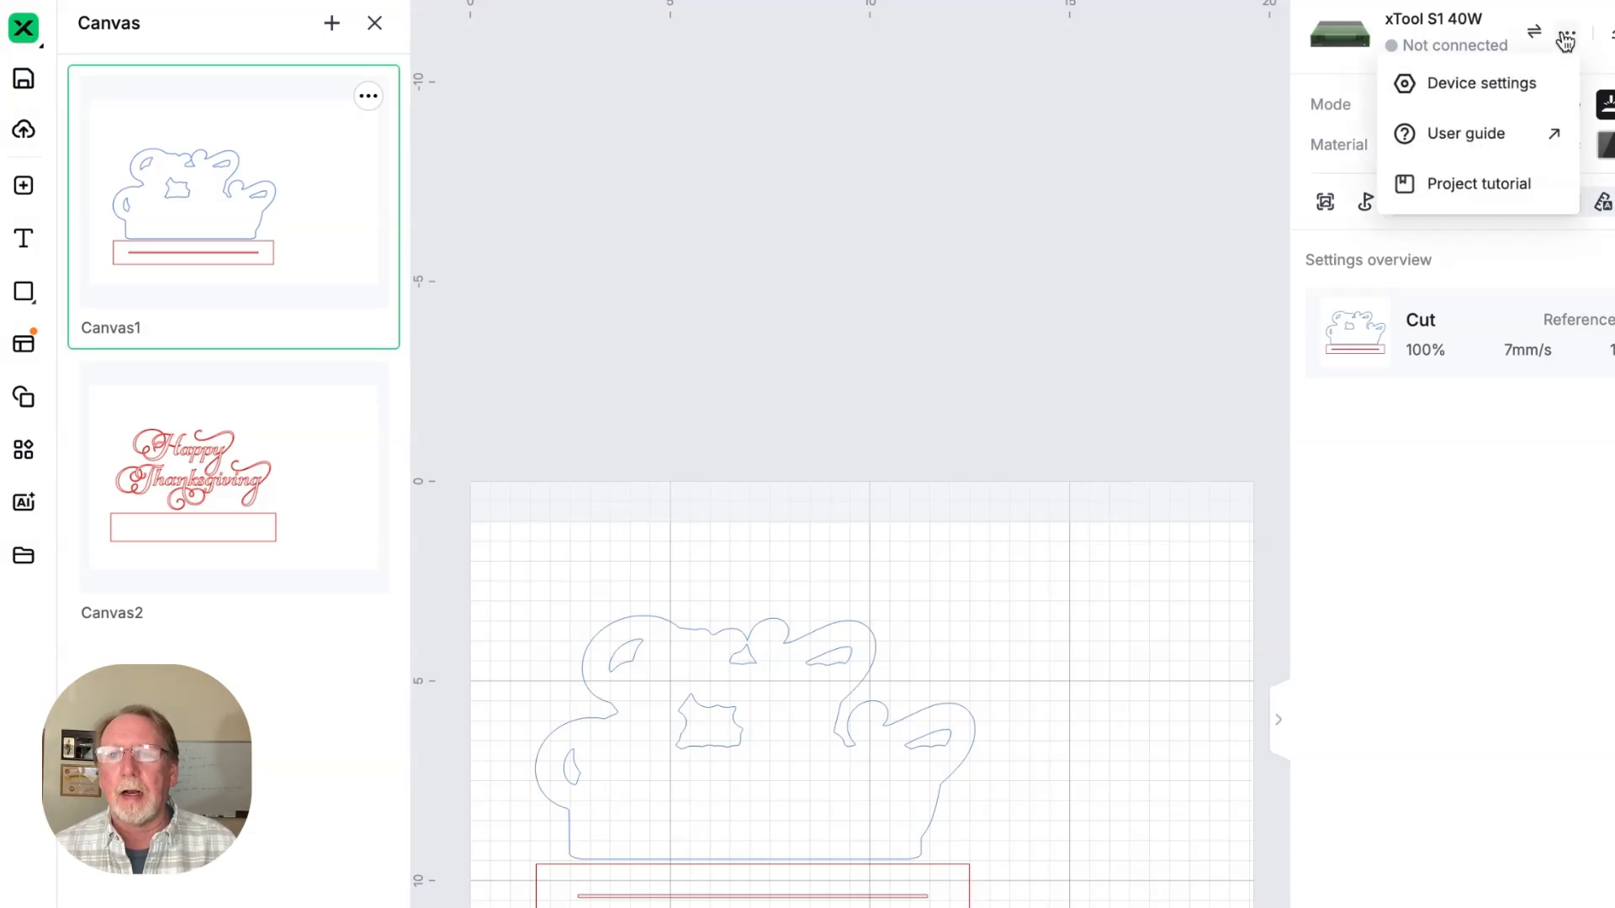
pyautogui.click(1520, 82)
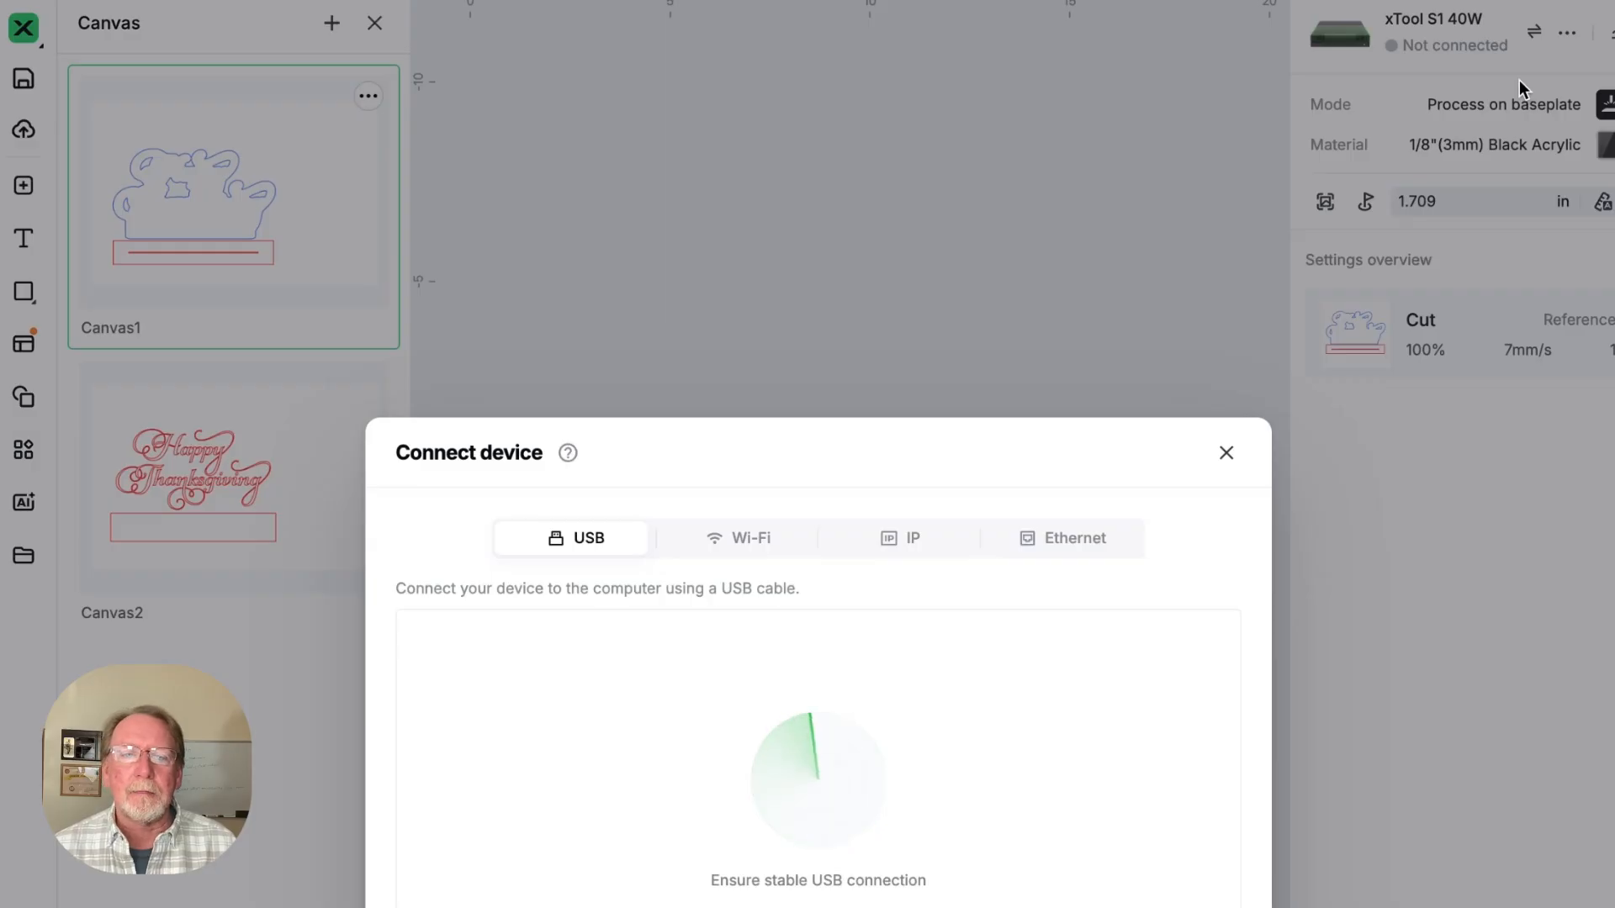
pyautogui.click(1227, 453)
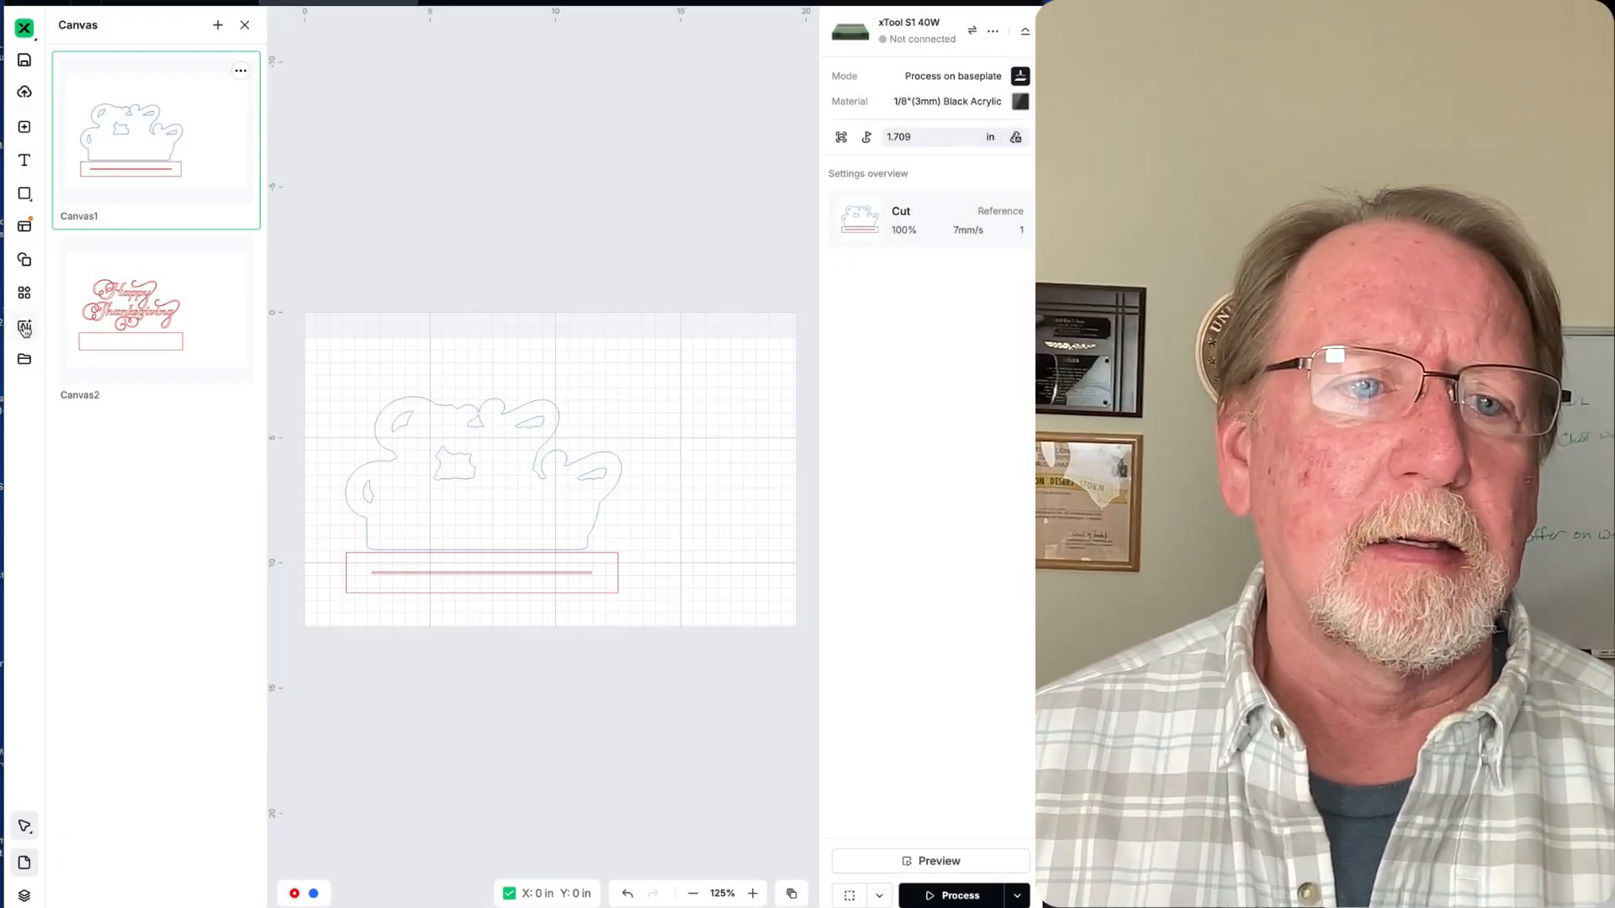
# Open the AImake design generator and activate its prompt field.
pyautogui.click(24, 327)
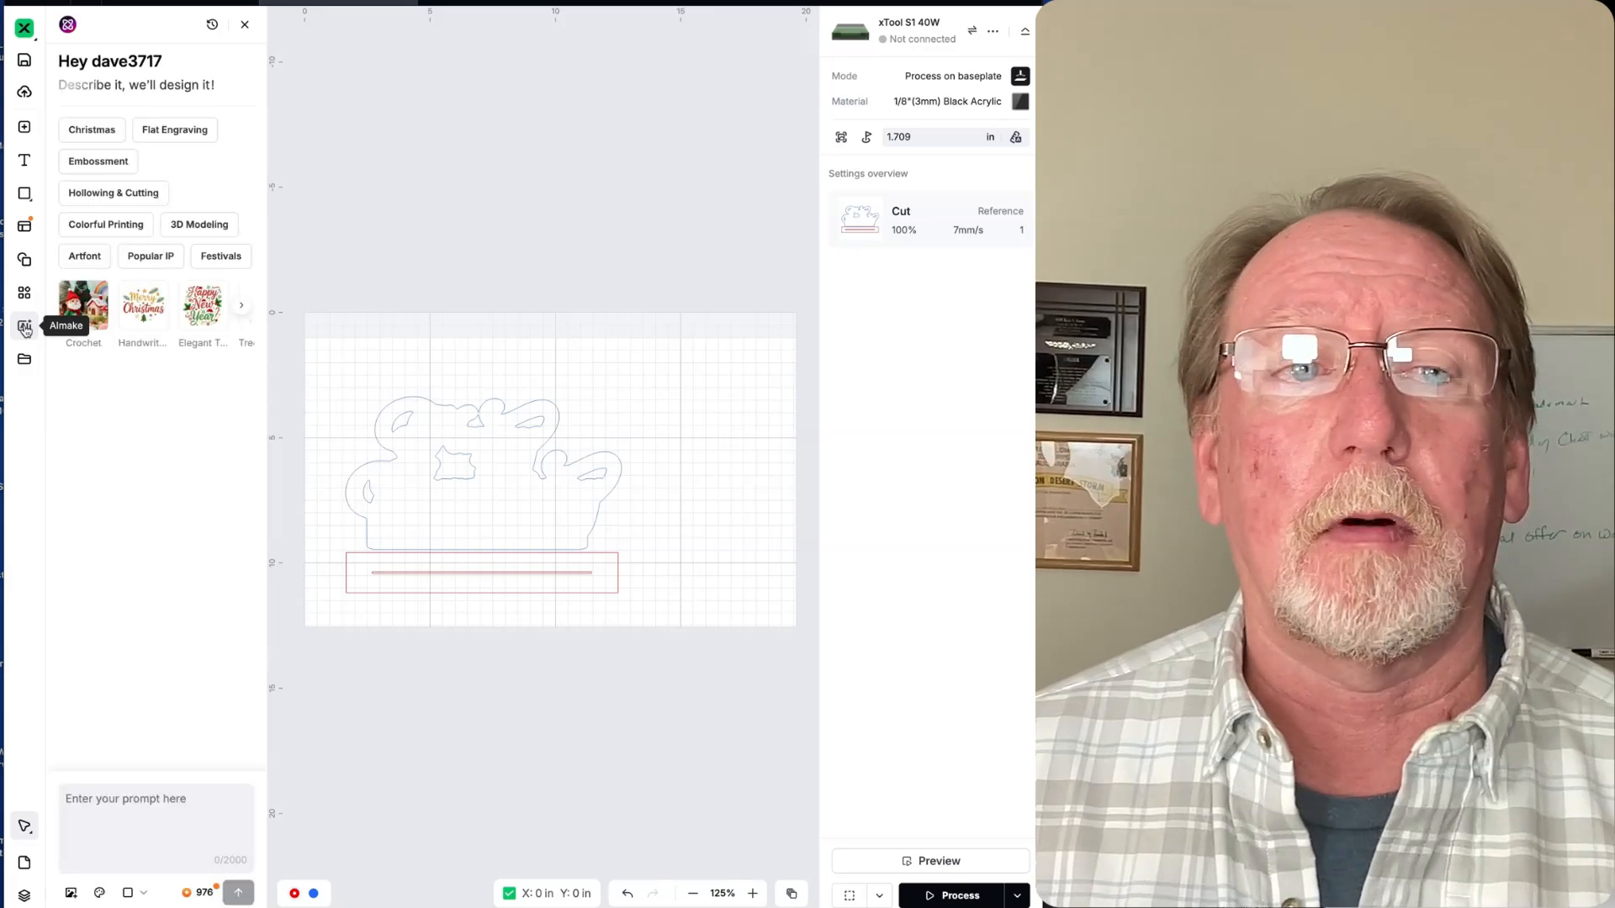
pyautogui.click(159, 799)
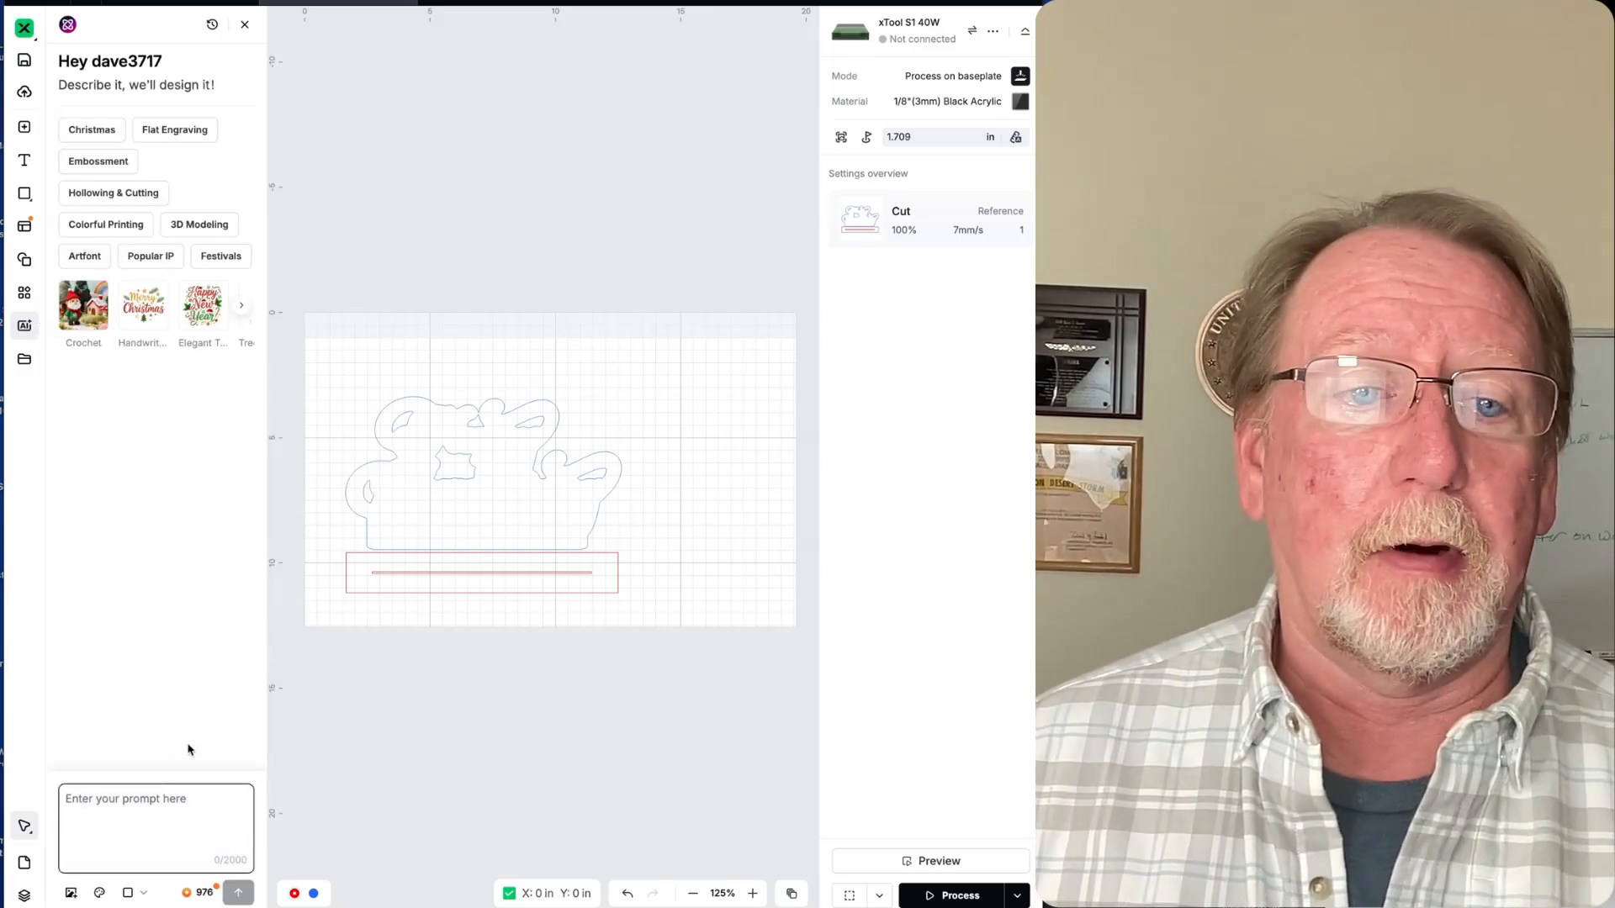